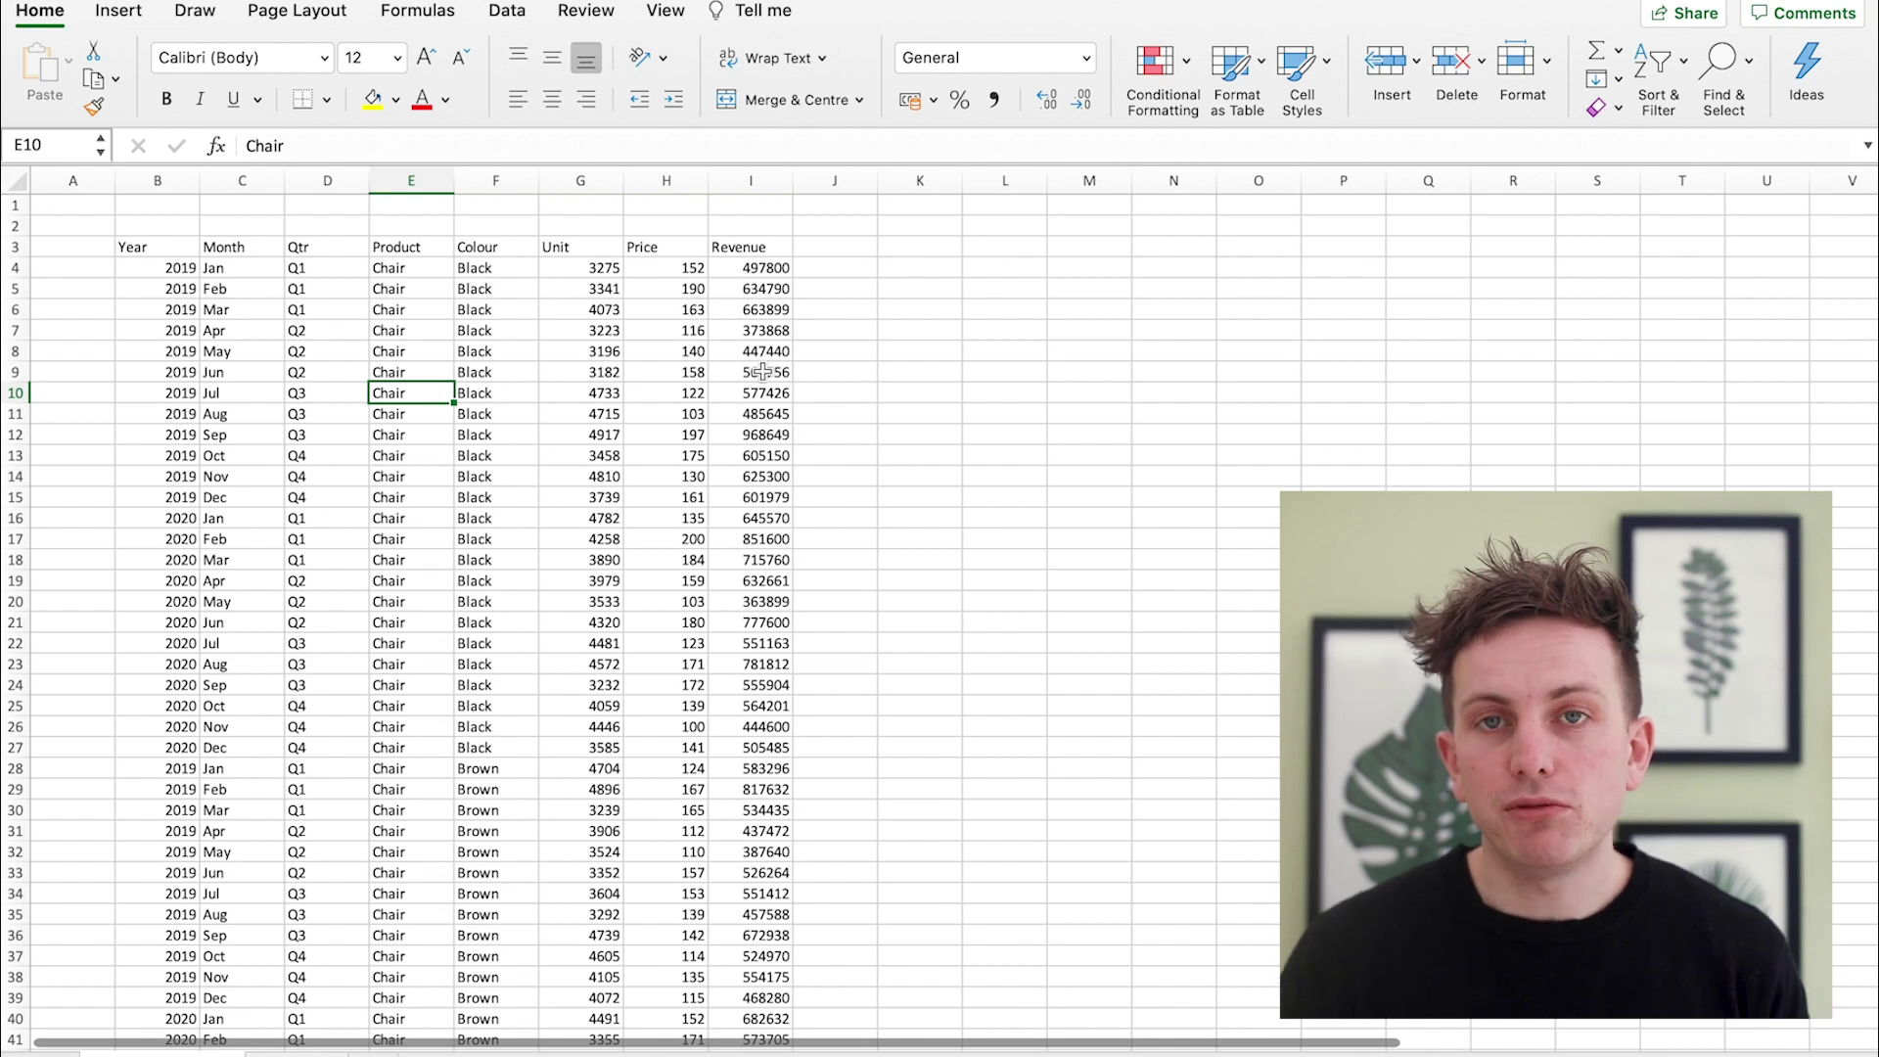
# Scroll through the furniture data and select the Year header in cell B3.
pyautogui.scroll(-5, 315, 601)
pyautogui.scroll(-5, 316, 601)
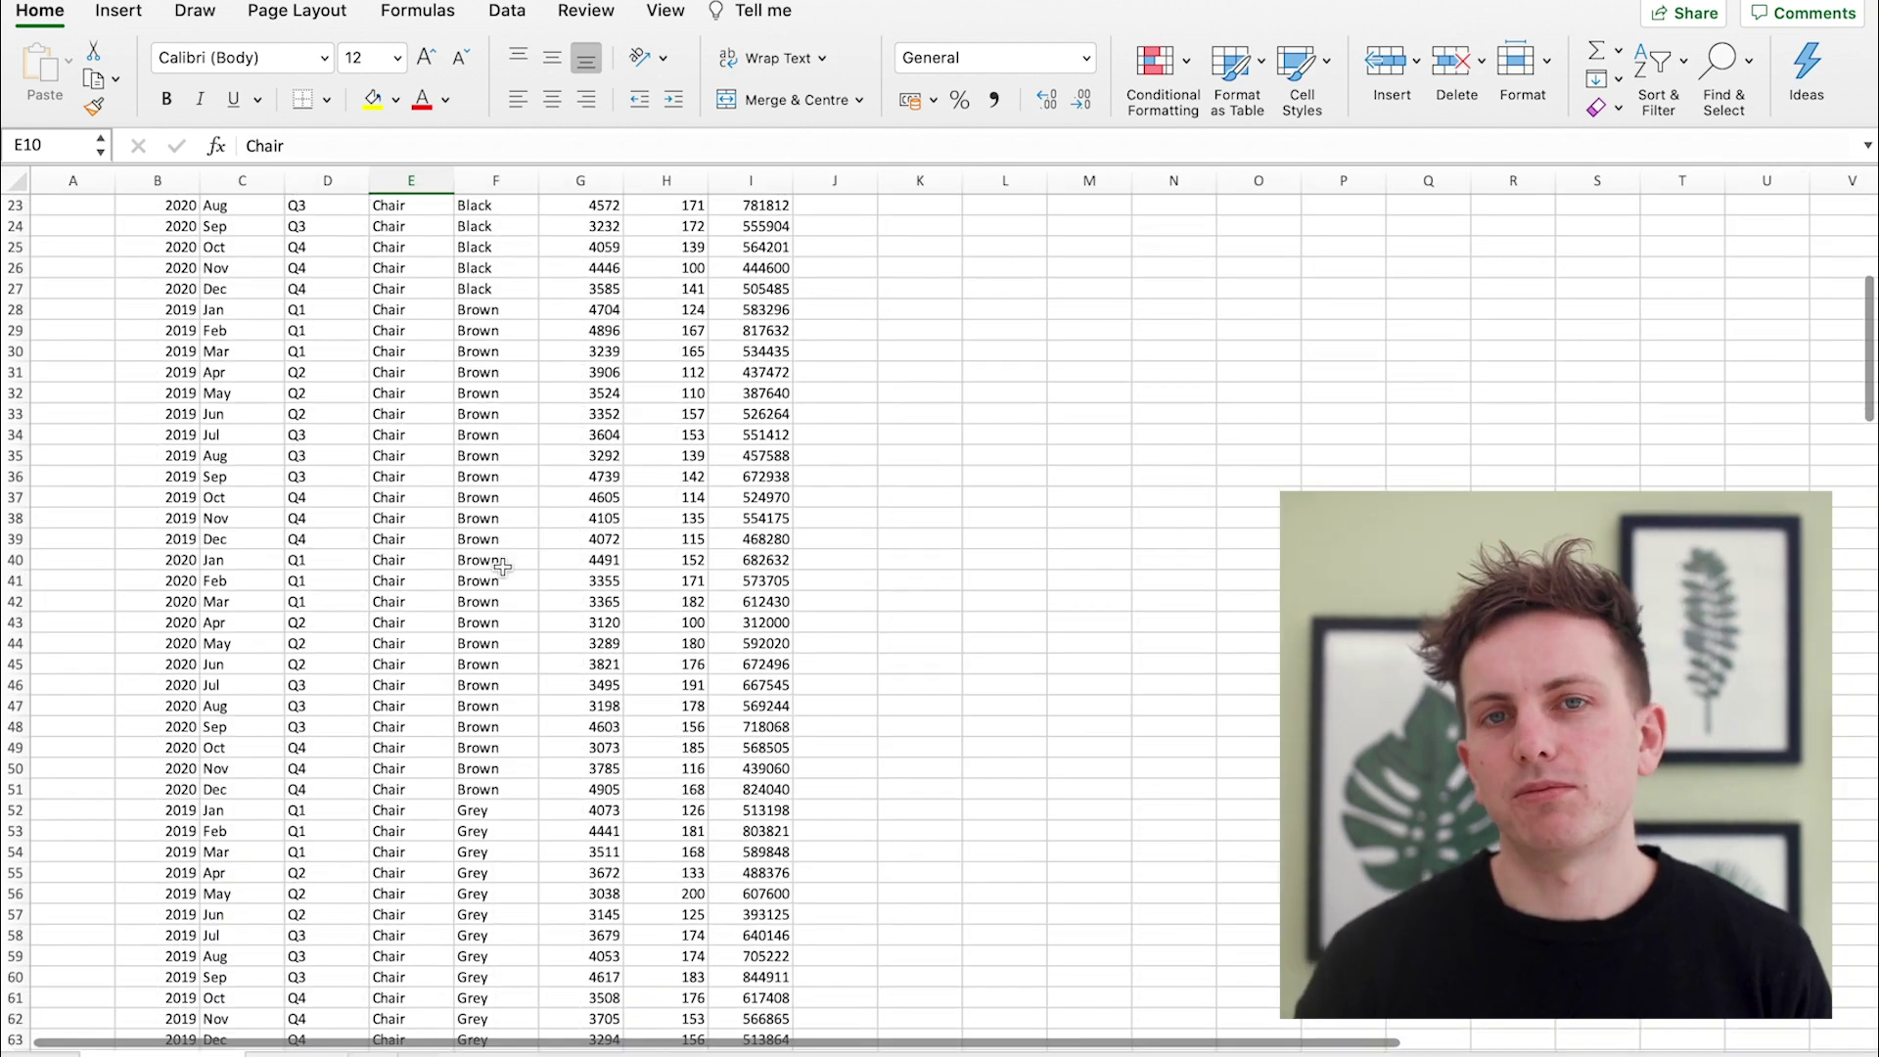
pyautogui.scroll(-3, 499, 519)
pyautogui.scroll(3, 501, 548)
pyautogui.scroll(-4, 502, 566)
pyautogui.scroll(-5, 502, 567)
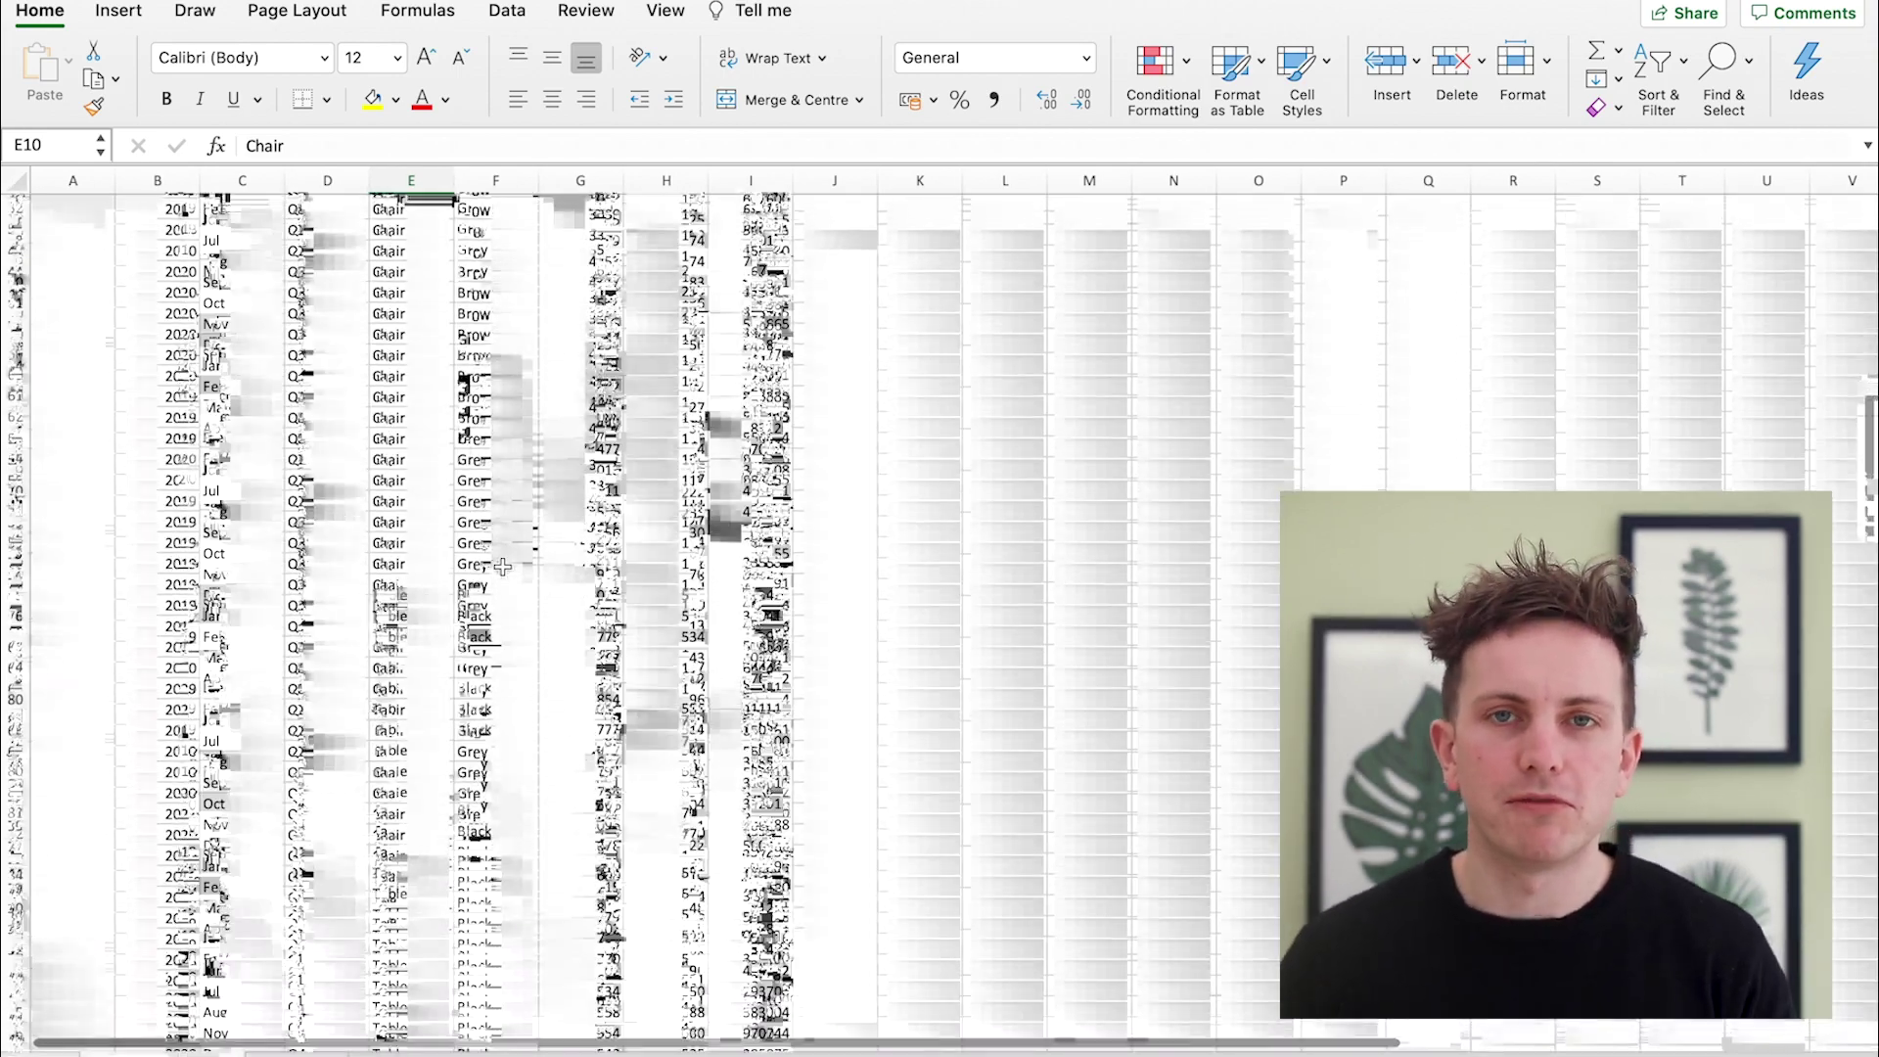
pyautogui.scroll(15, 502, 567)
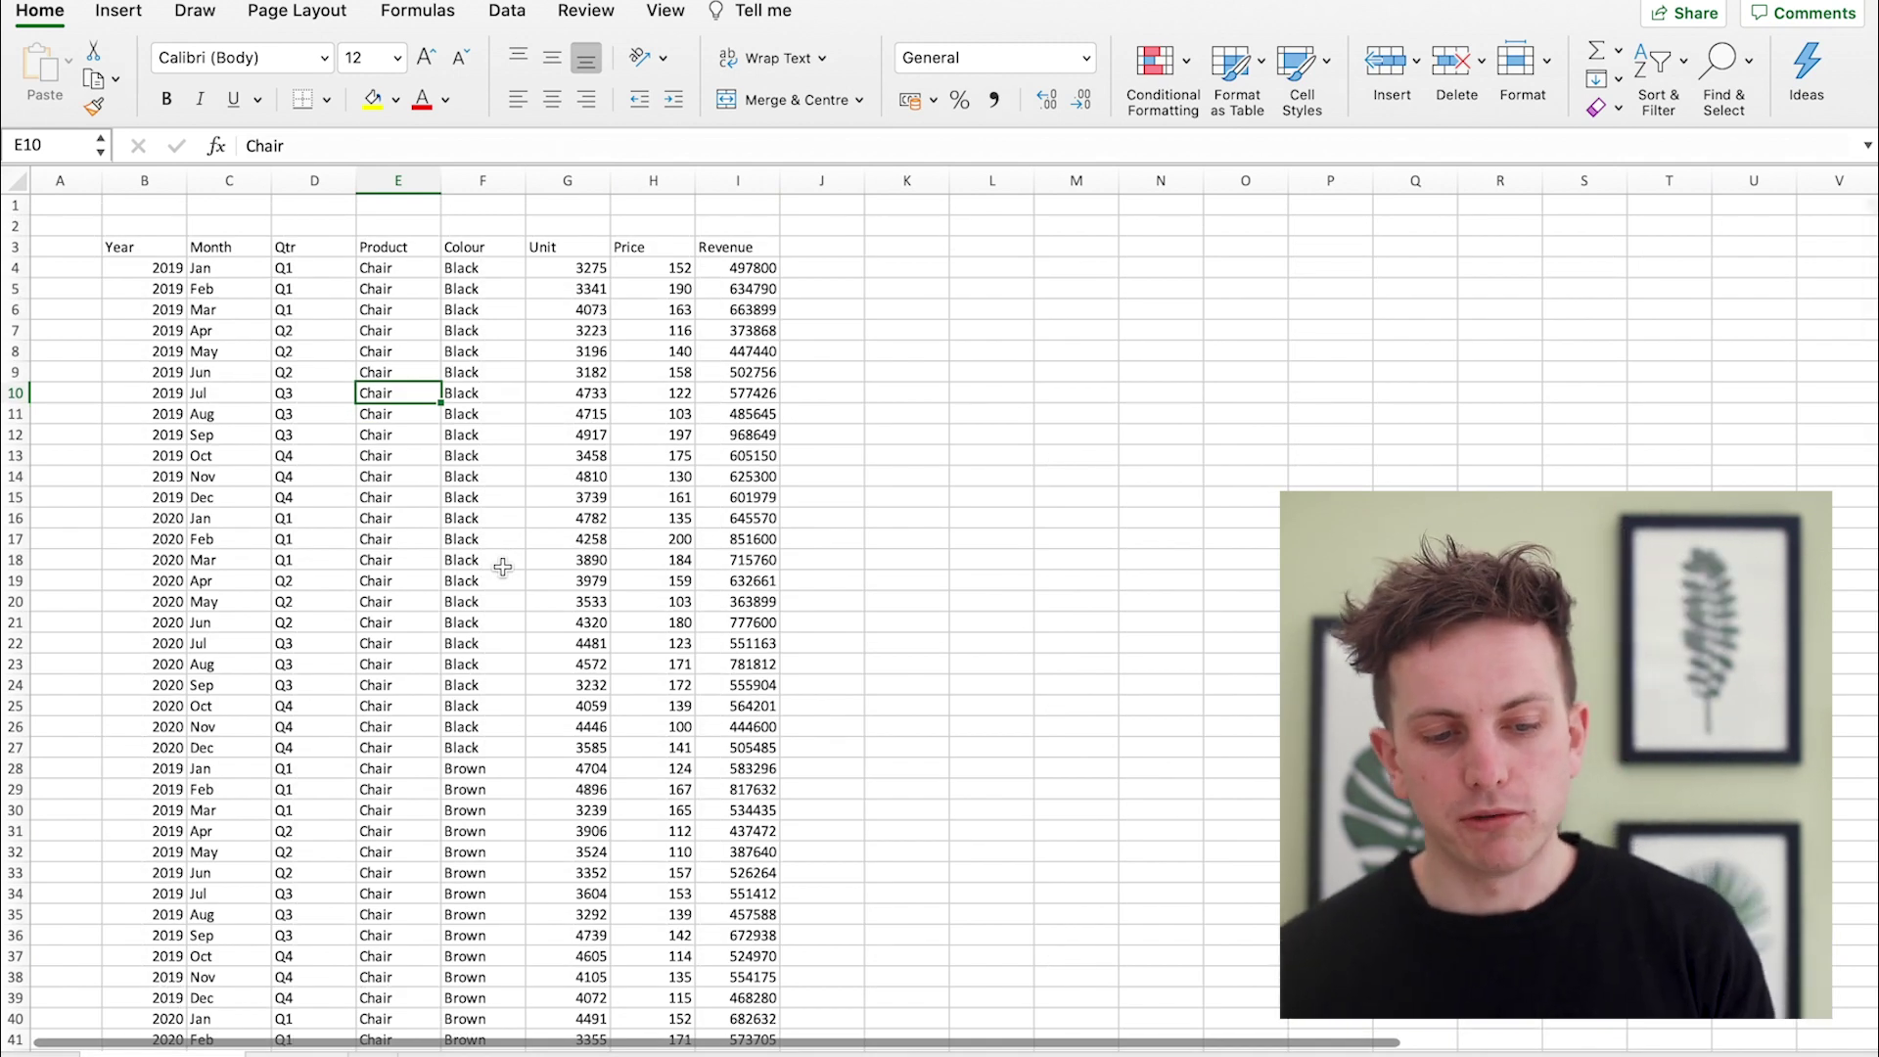
pyautogui.click(162, 247)
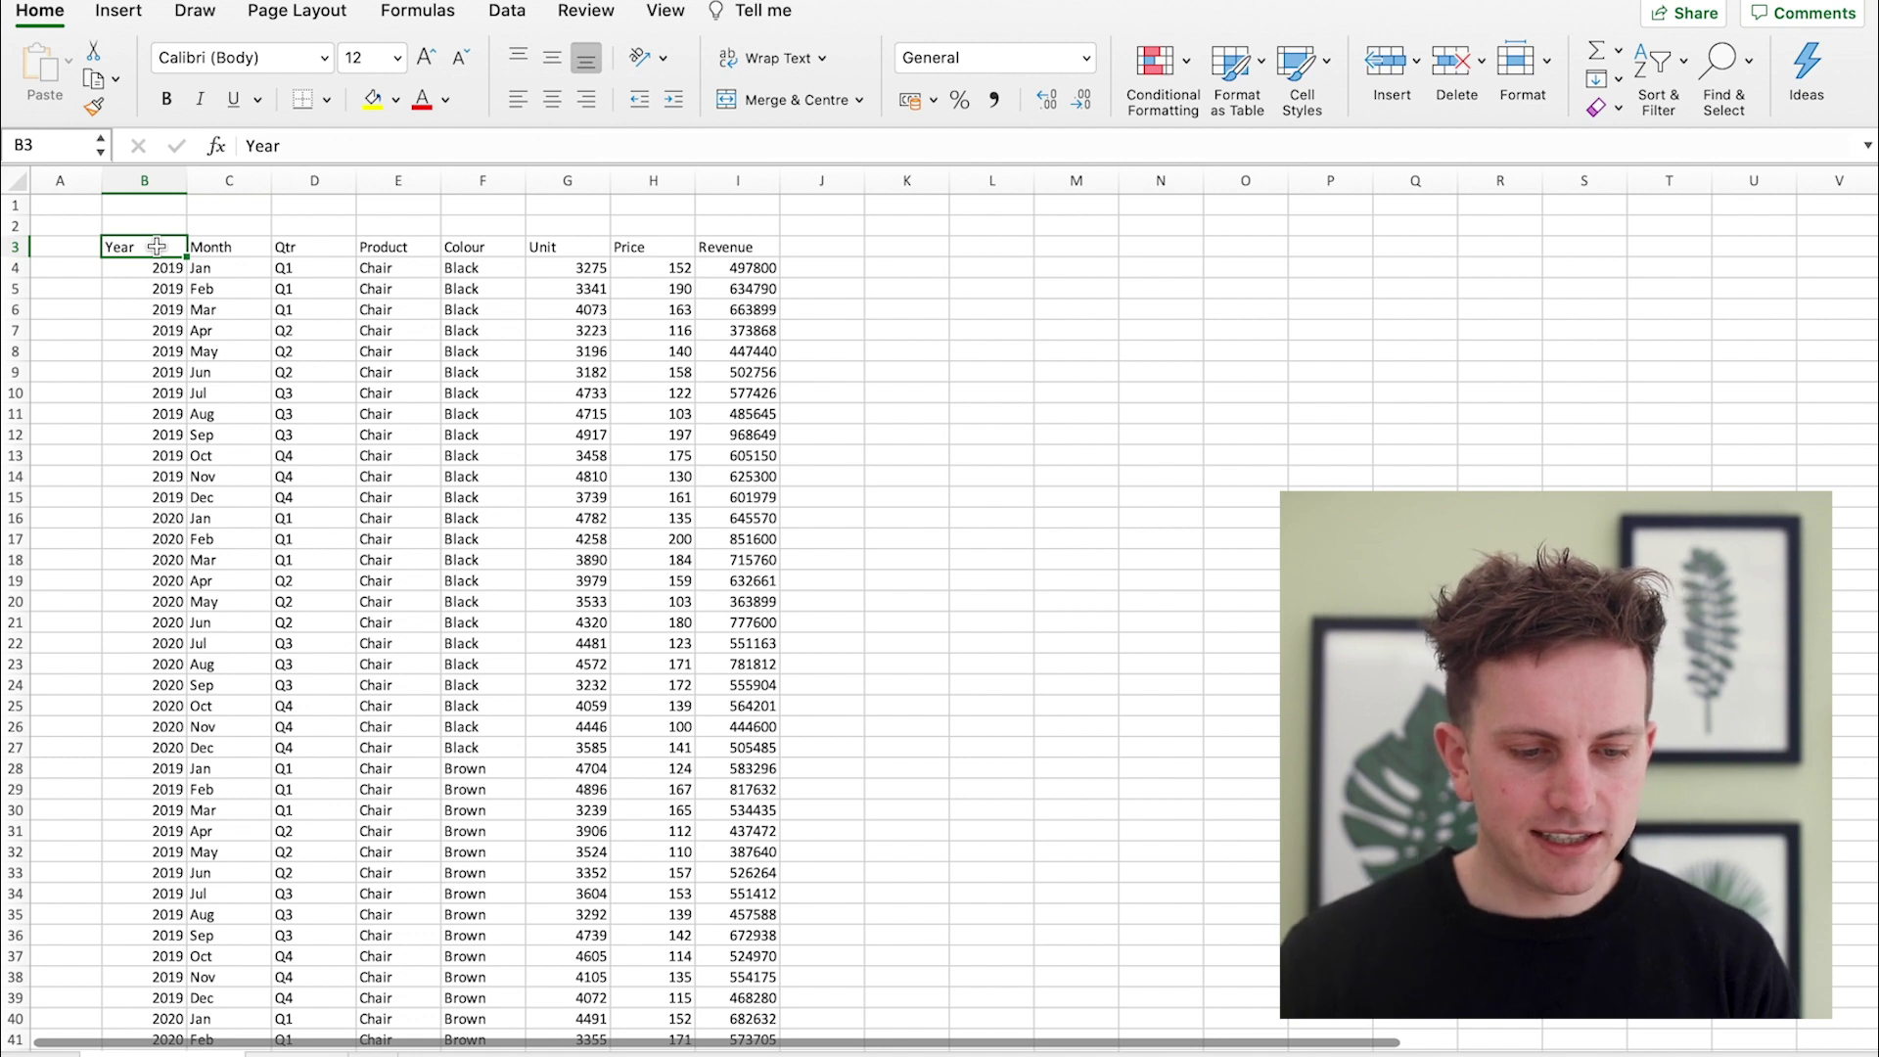
# Select the whole range B3:I219 and insert a PivotTable on a new worksheet.
pyautogui.press('super+a')
pyautogui.click(119, 9)
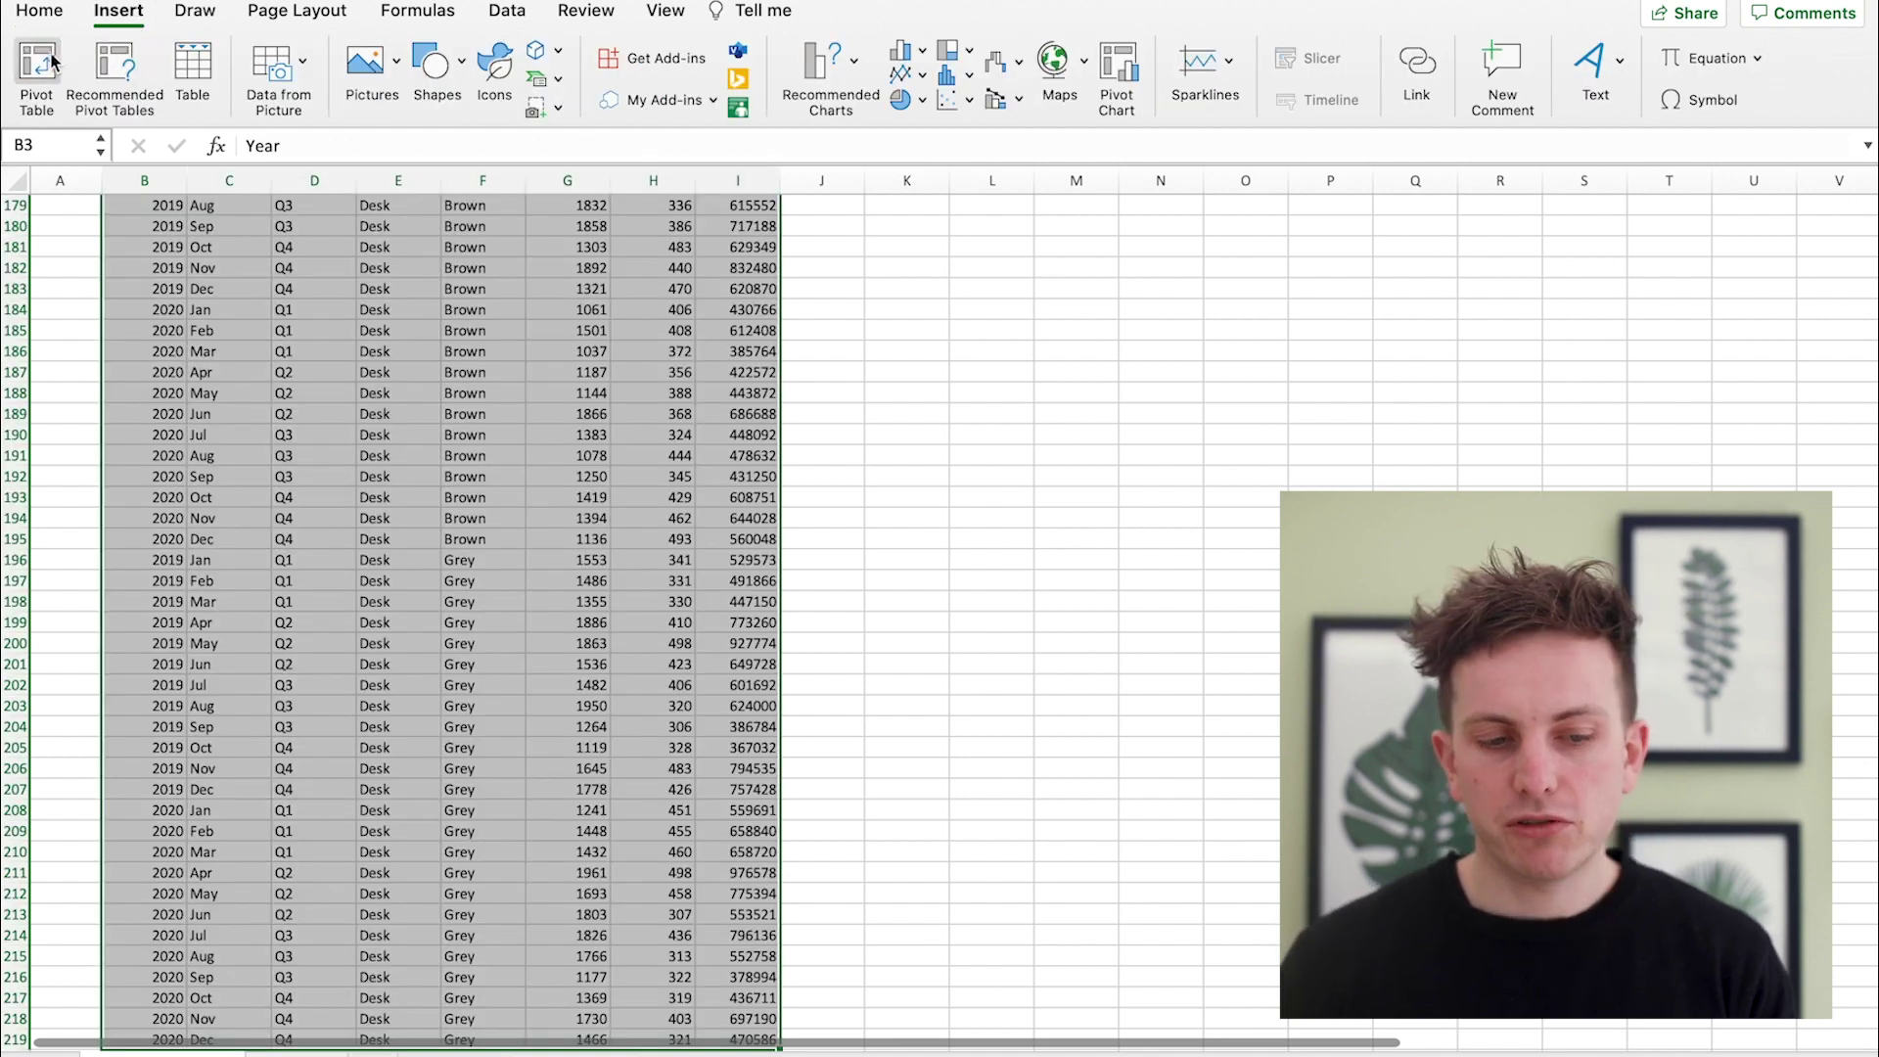
pyautogui.click(36, 78)
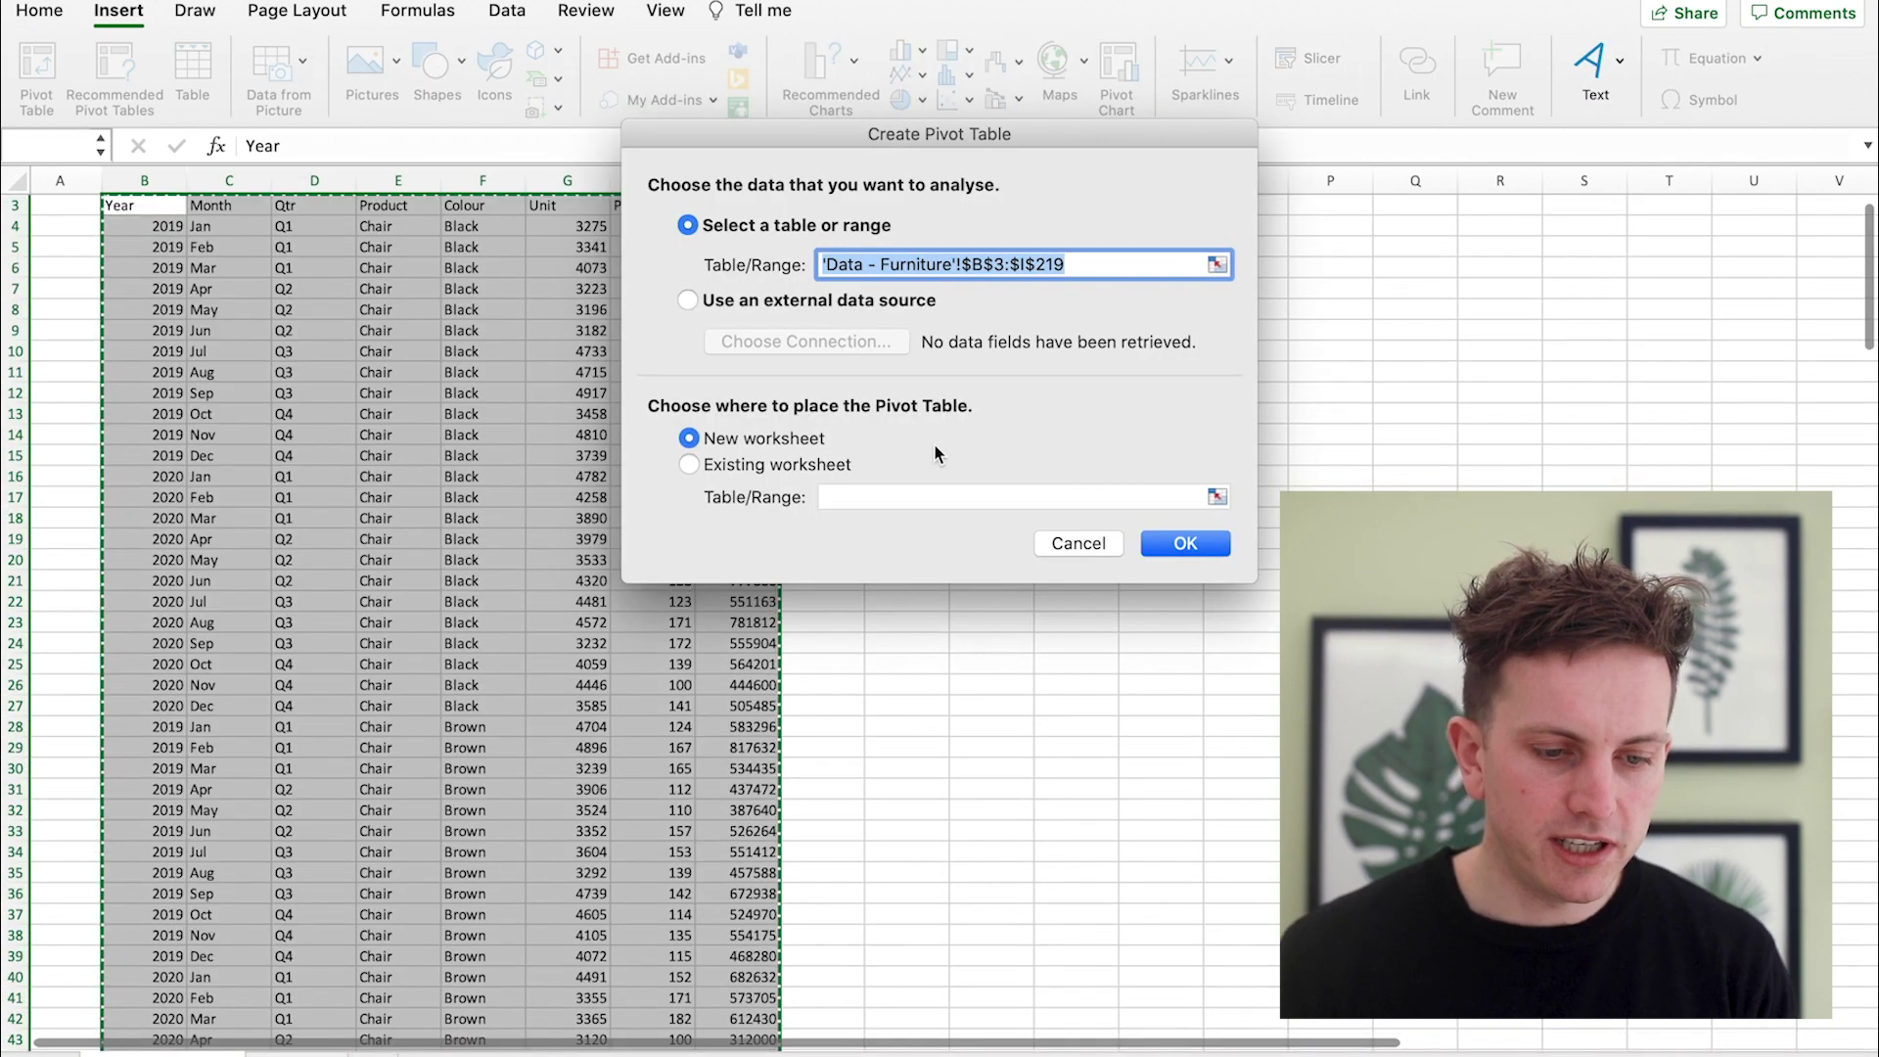
pyautogui.click(1202, 545)
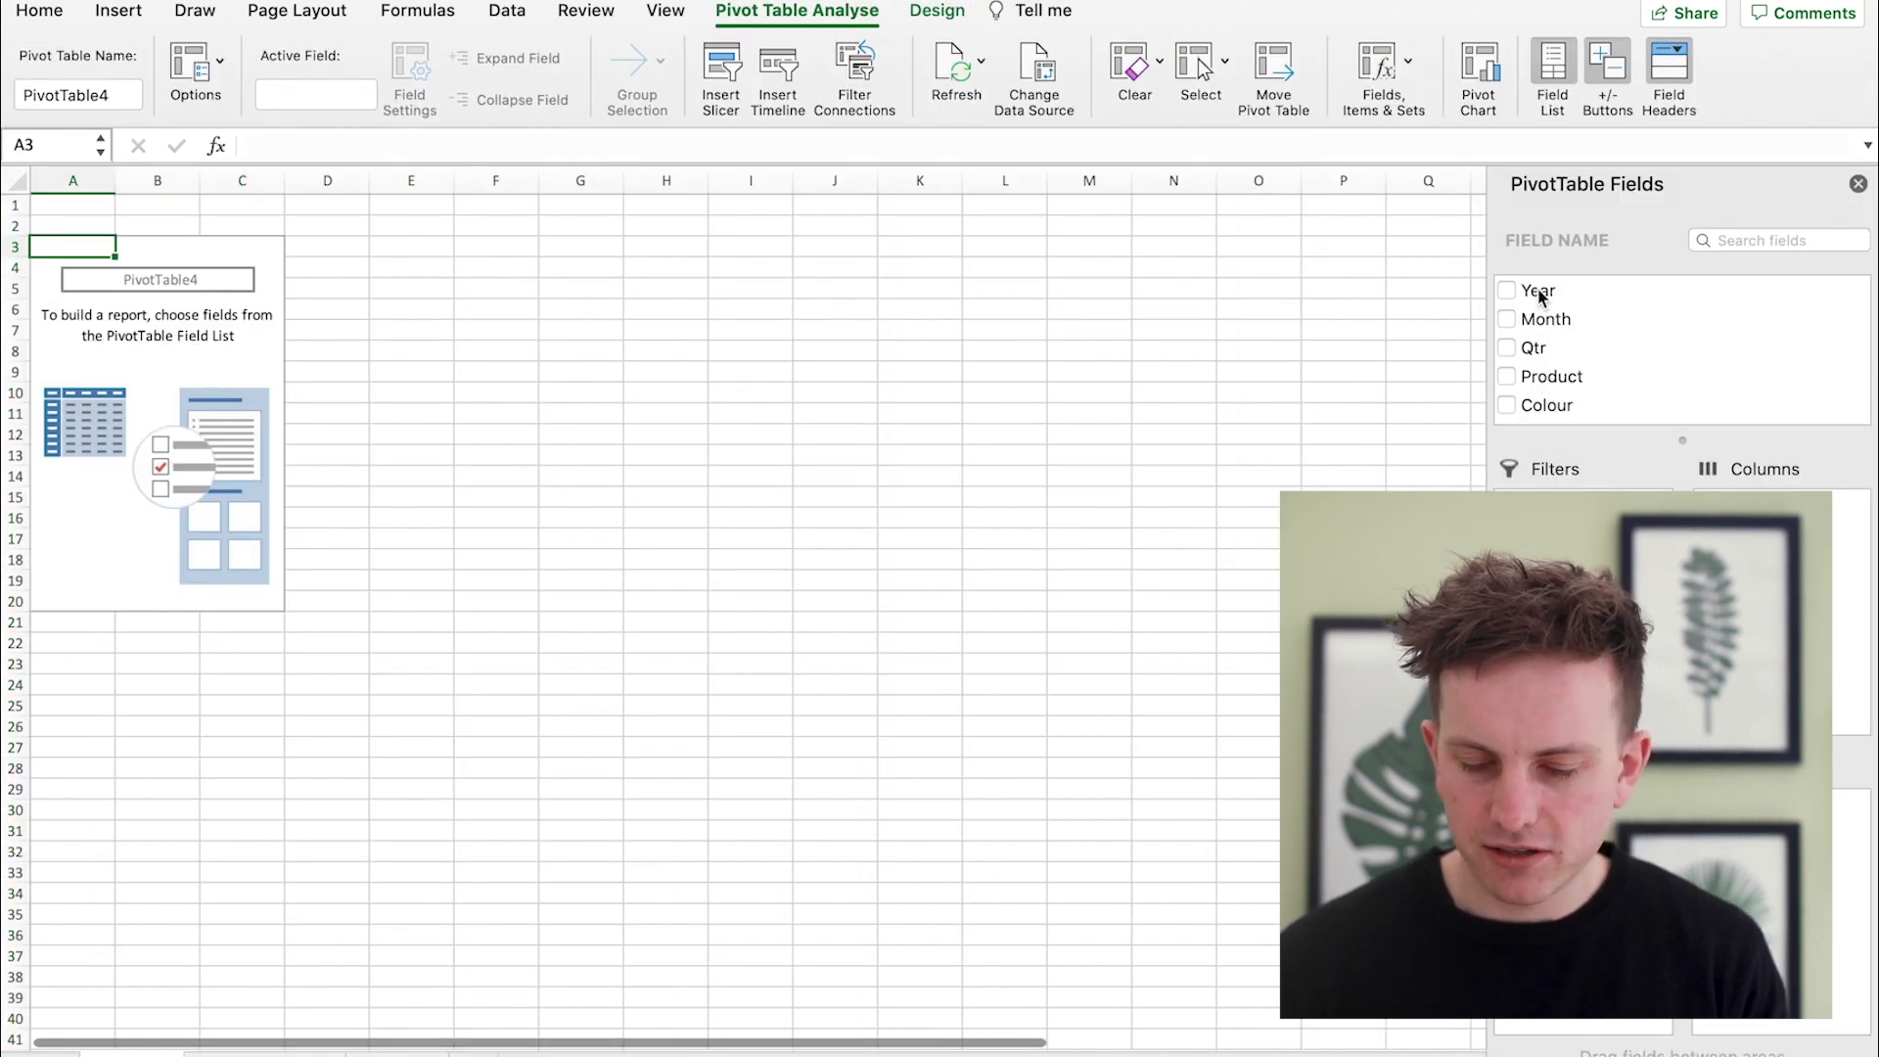
pyautogui.click(1547, 377)
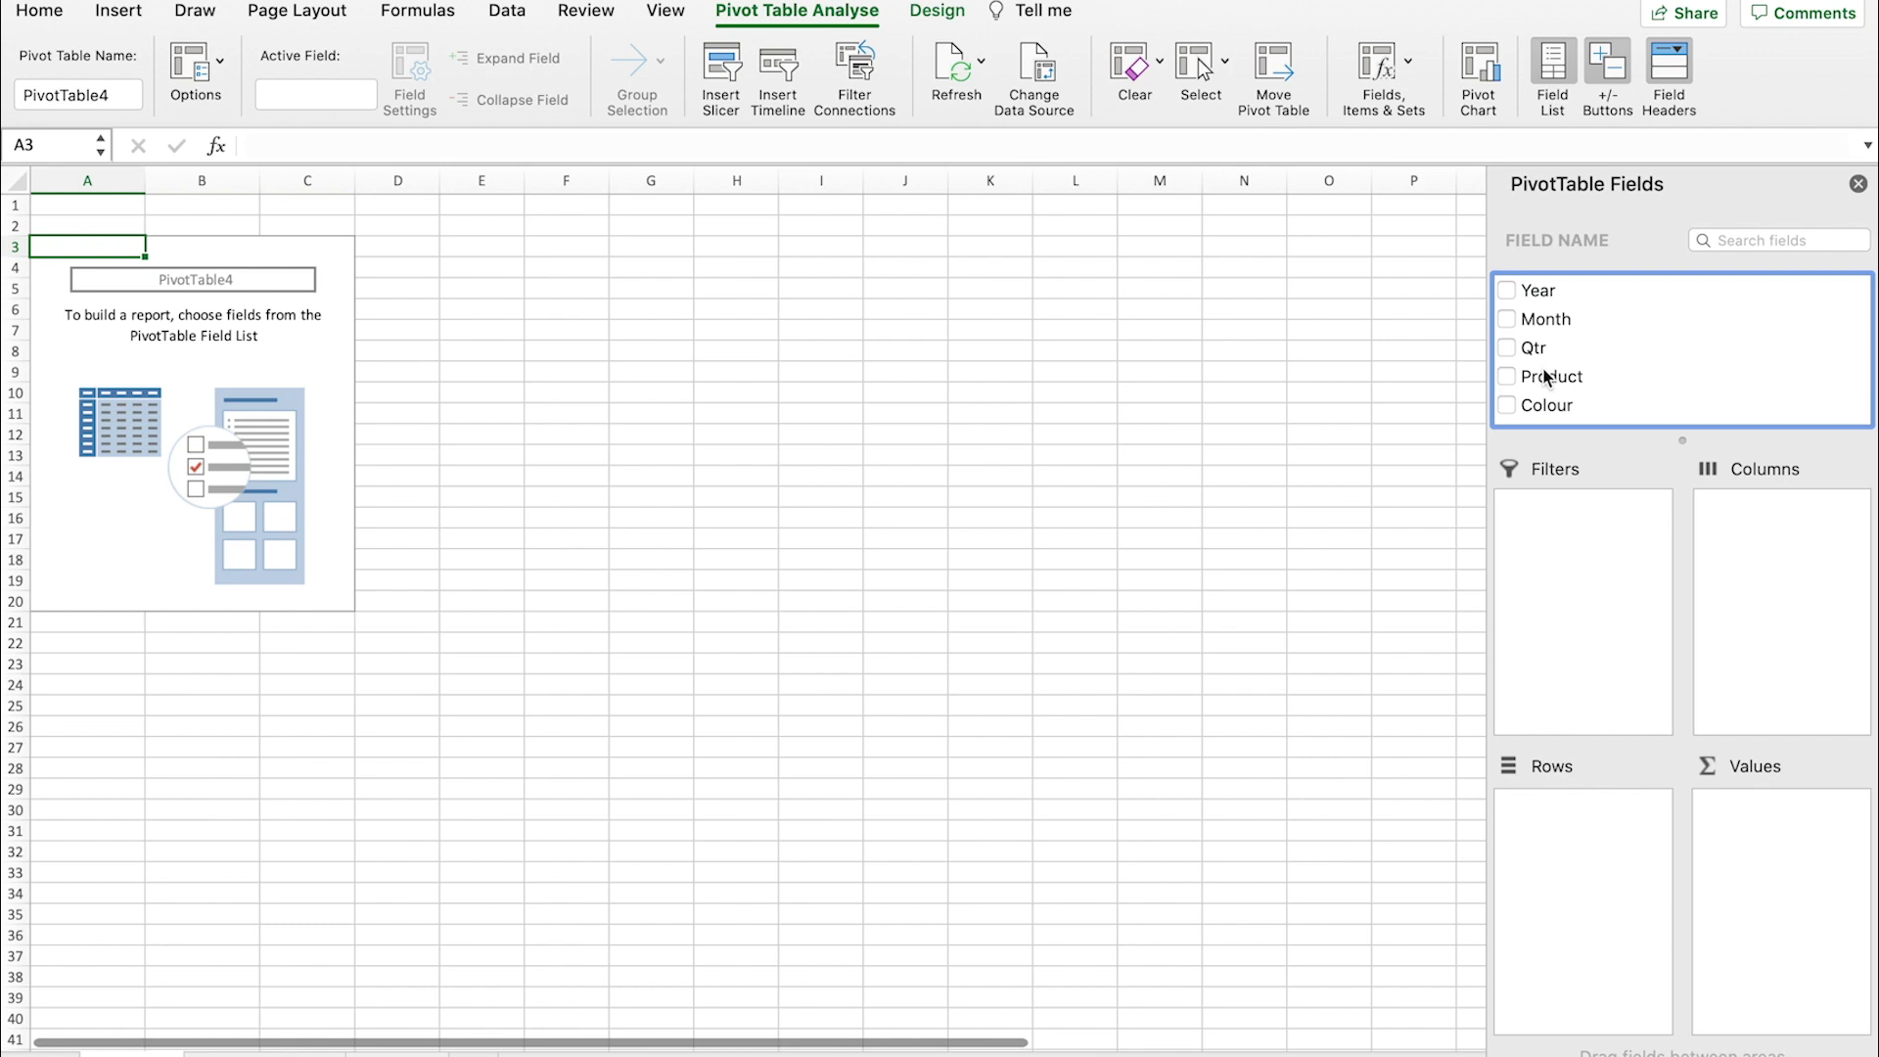
# Put Month across the pivot columns and add Unit, Price and Revenue as summed values.
pyautogui.moveTo(1537, 316); pyautogui.dragTo(1758, 504)
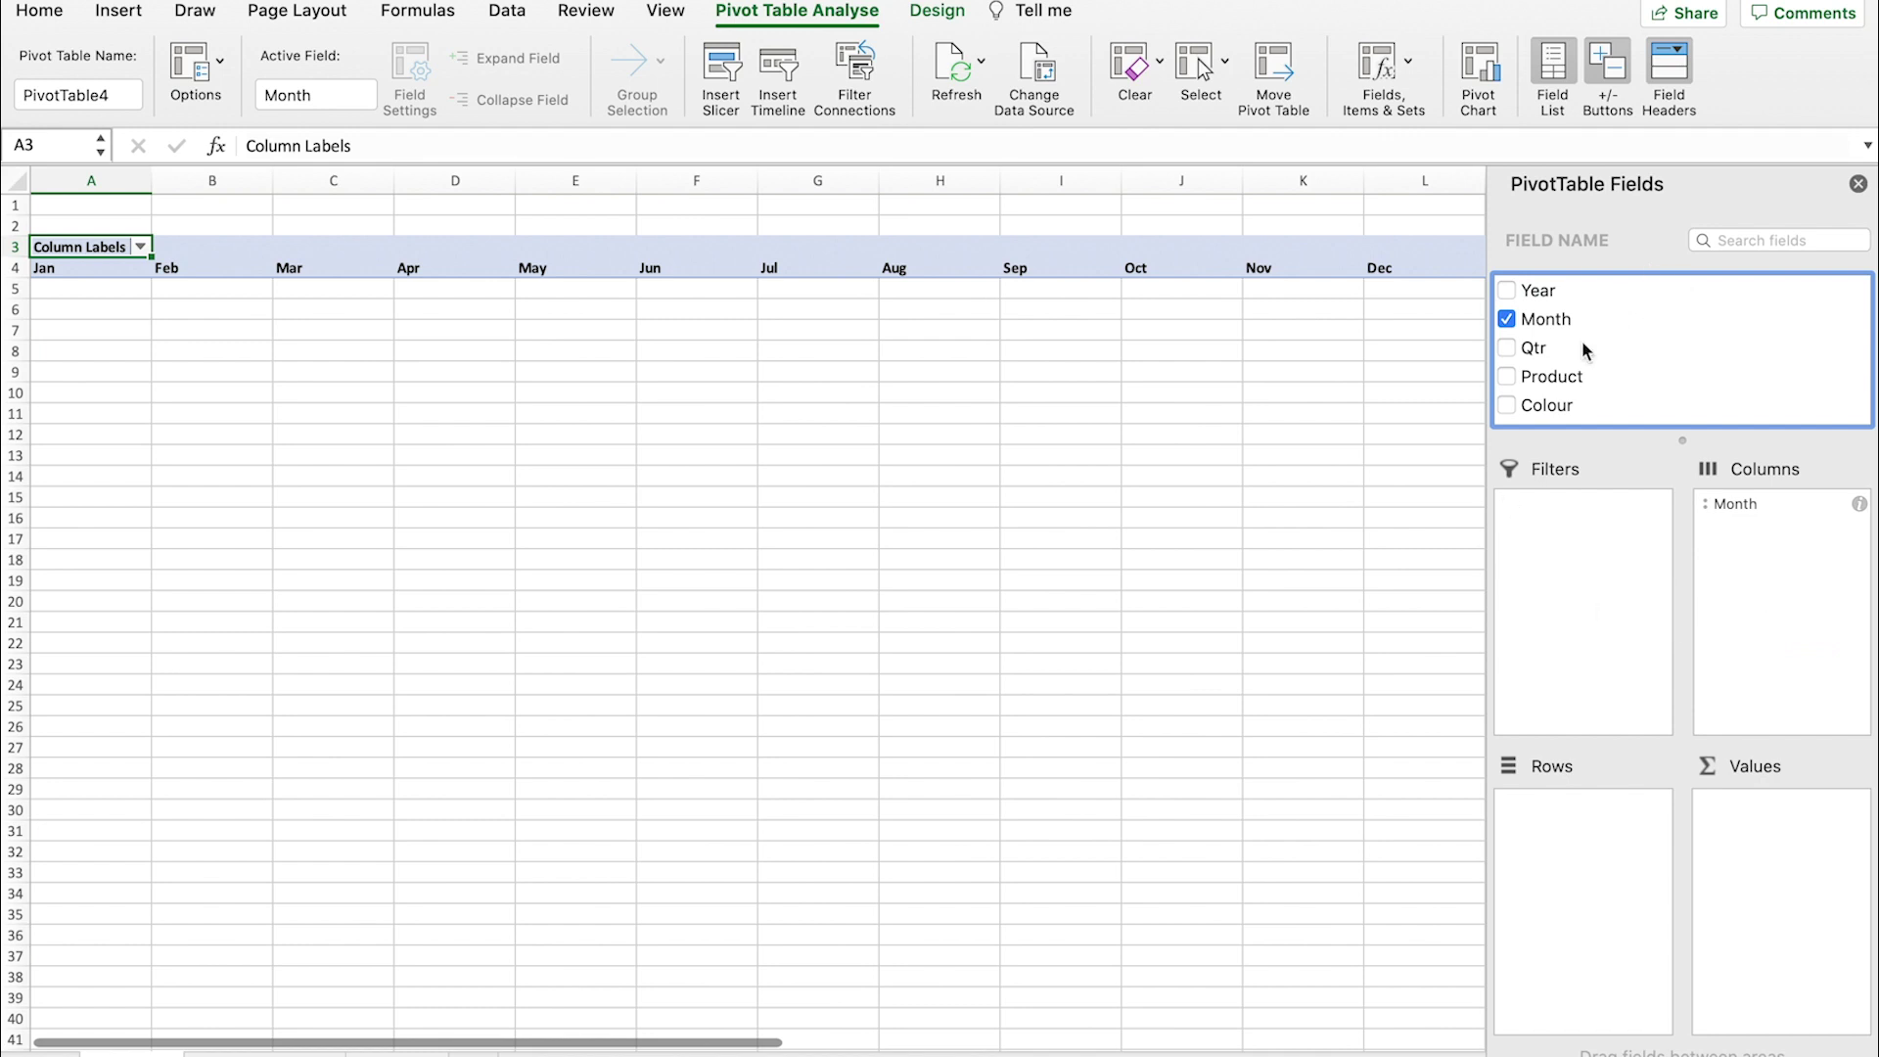
pyautogui.scroll(-3, 1591, 377)
pyautogui.moveTo(1577, 380); pyautogui.dragTo(1556, 383)
pyautogui.click(1516, 360)
pyautogui.click(1509, 390)
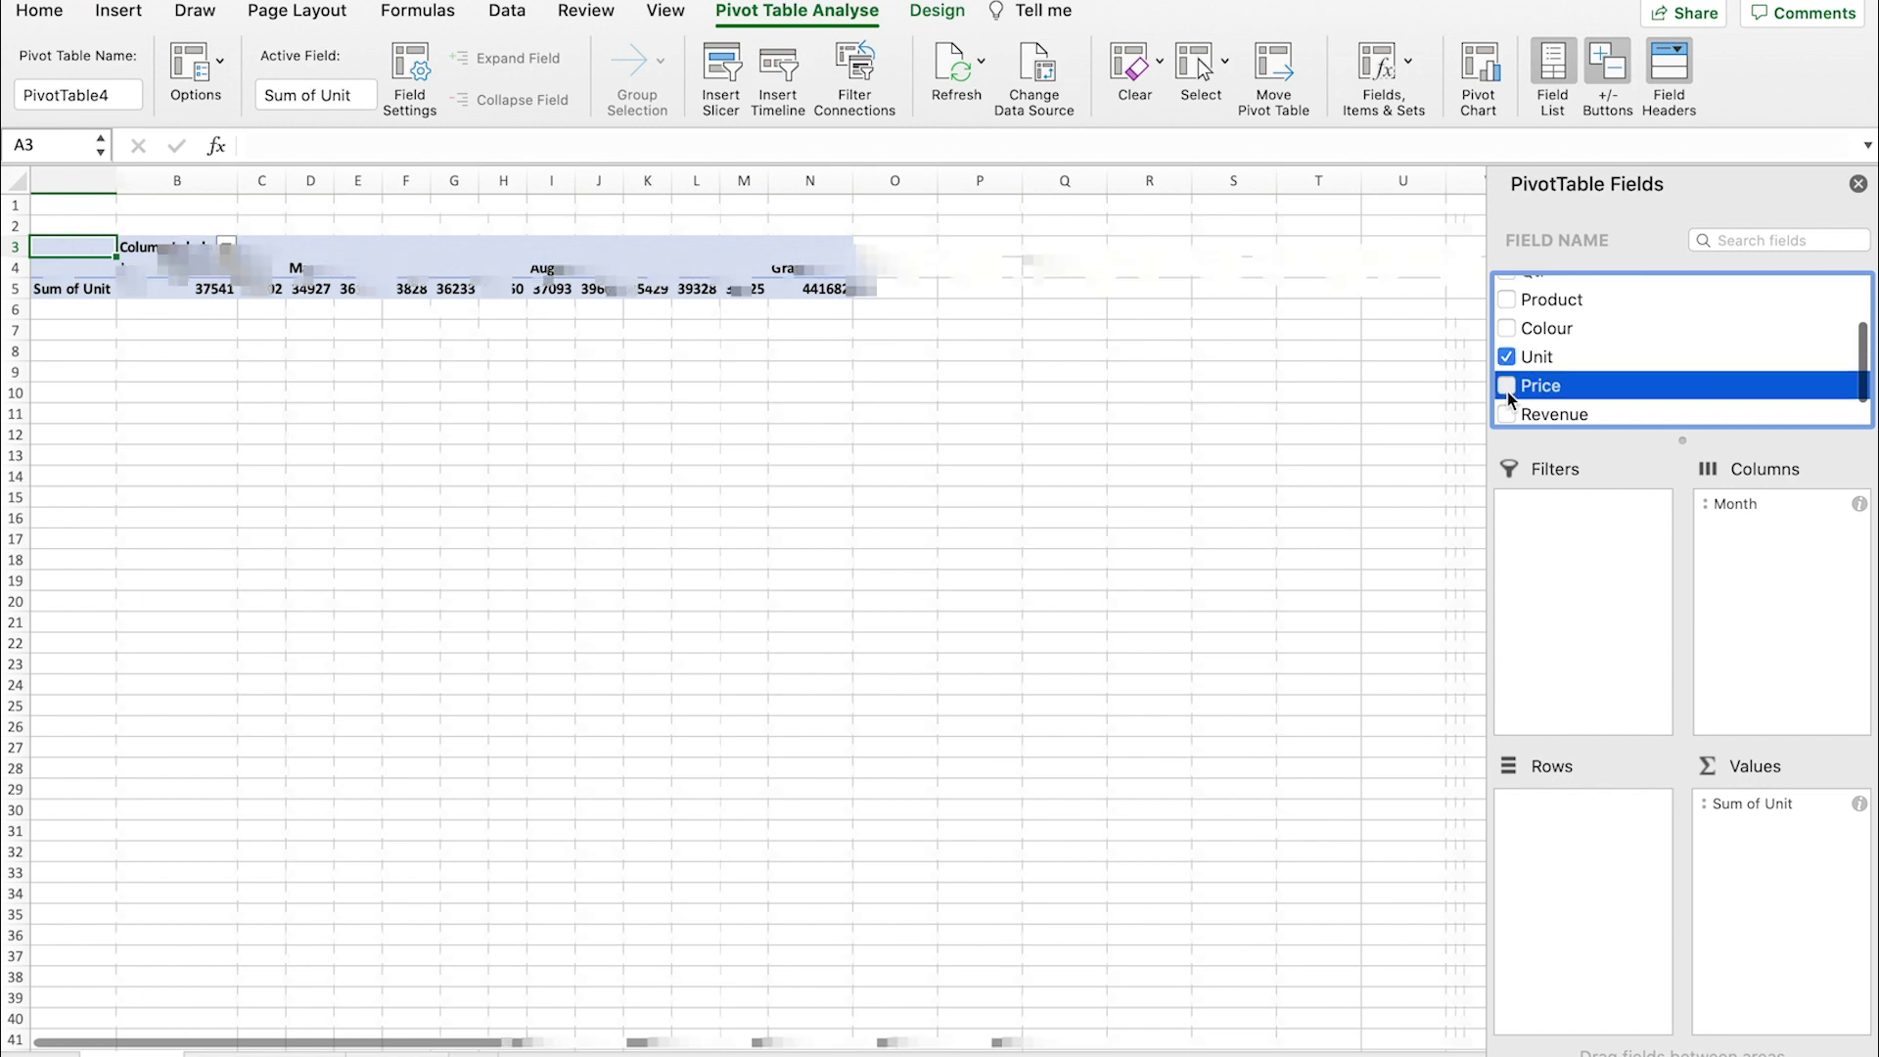
pyautogui.click(1507, 416)
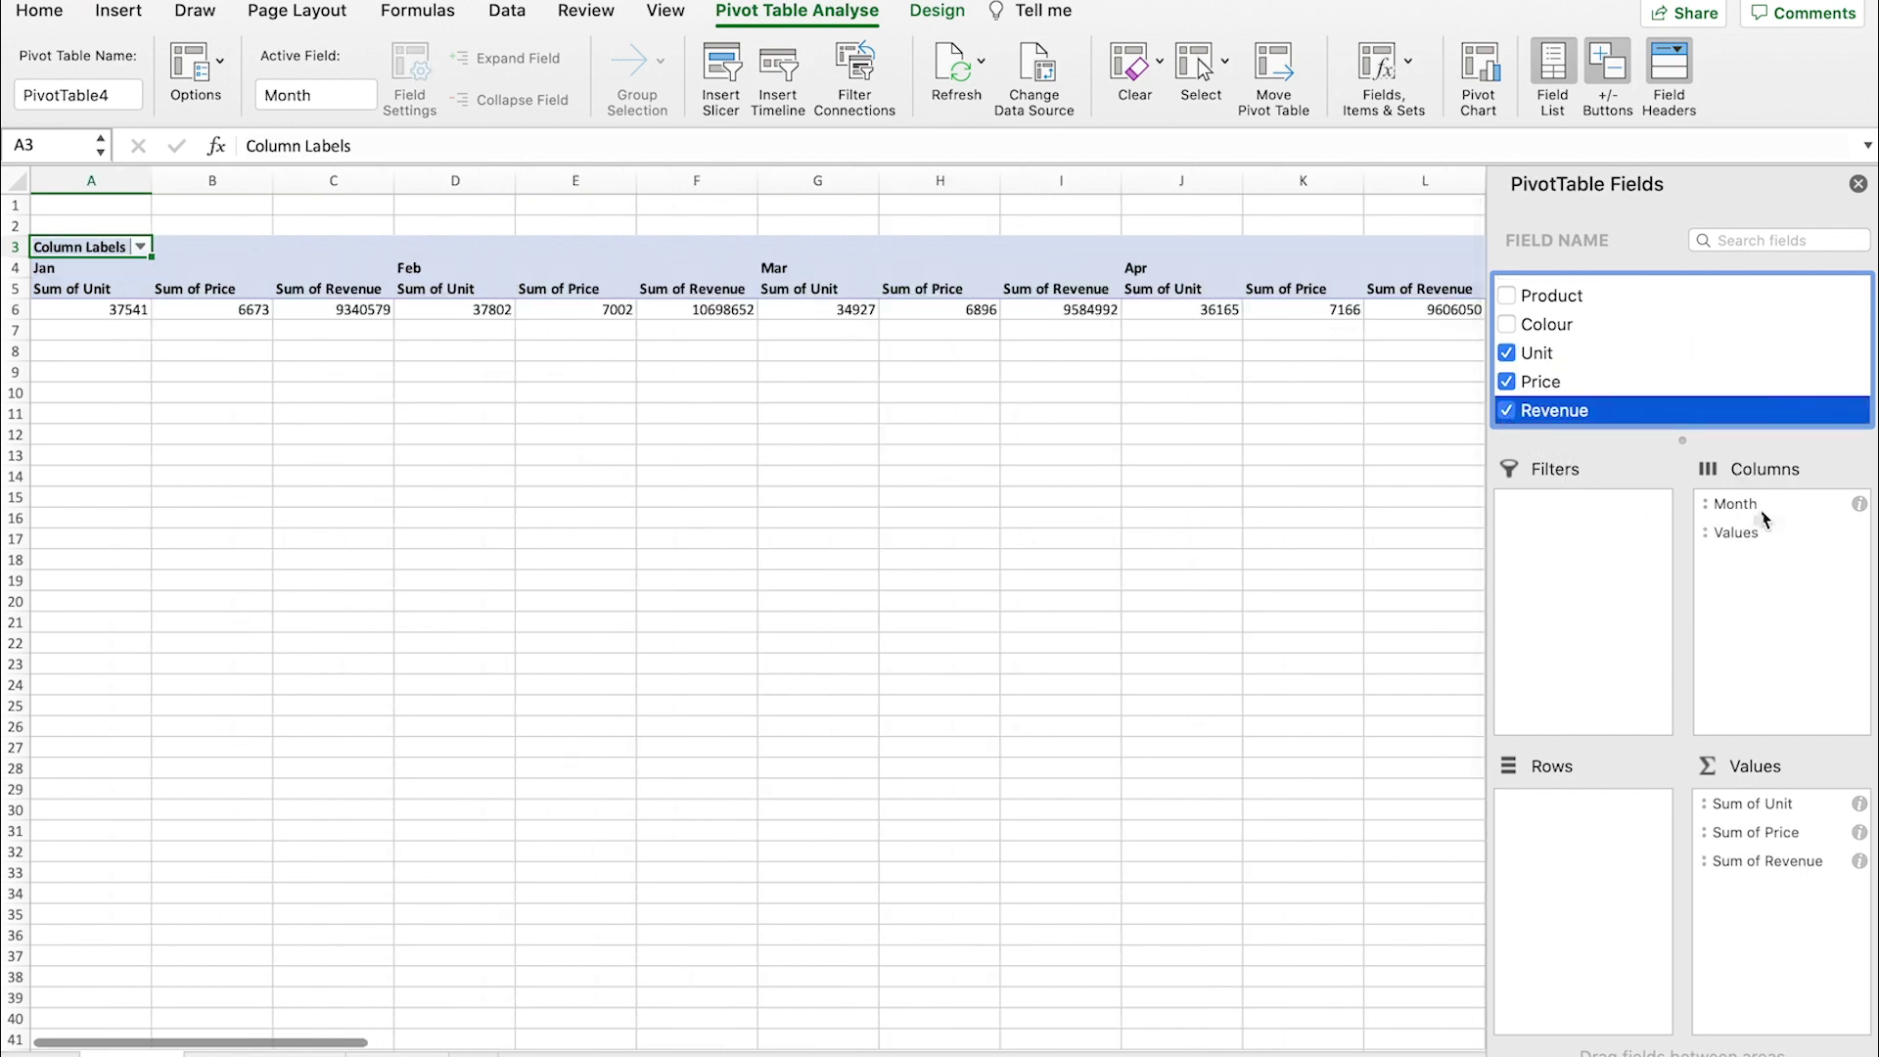
# Show the value fields as rows and remove Sum of Price from the pivot.
pyautogui.moveTo(1749, 547); pyautogui.dragTo(1589, 862)
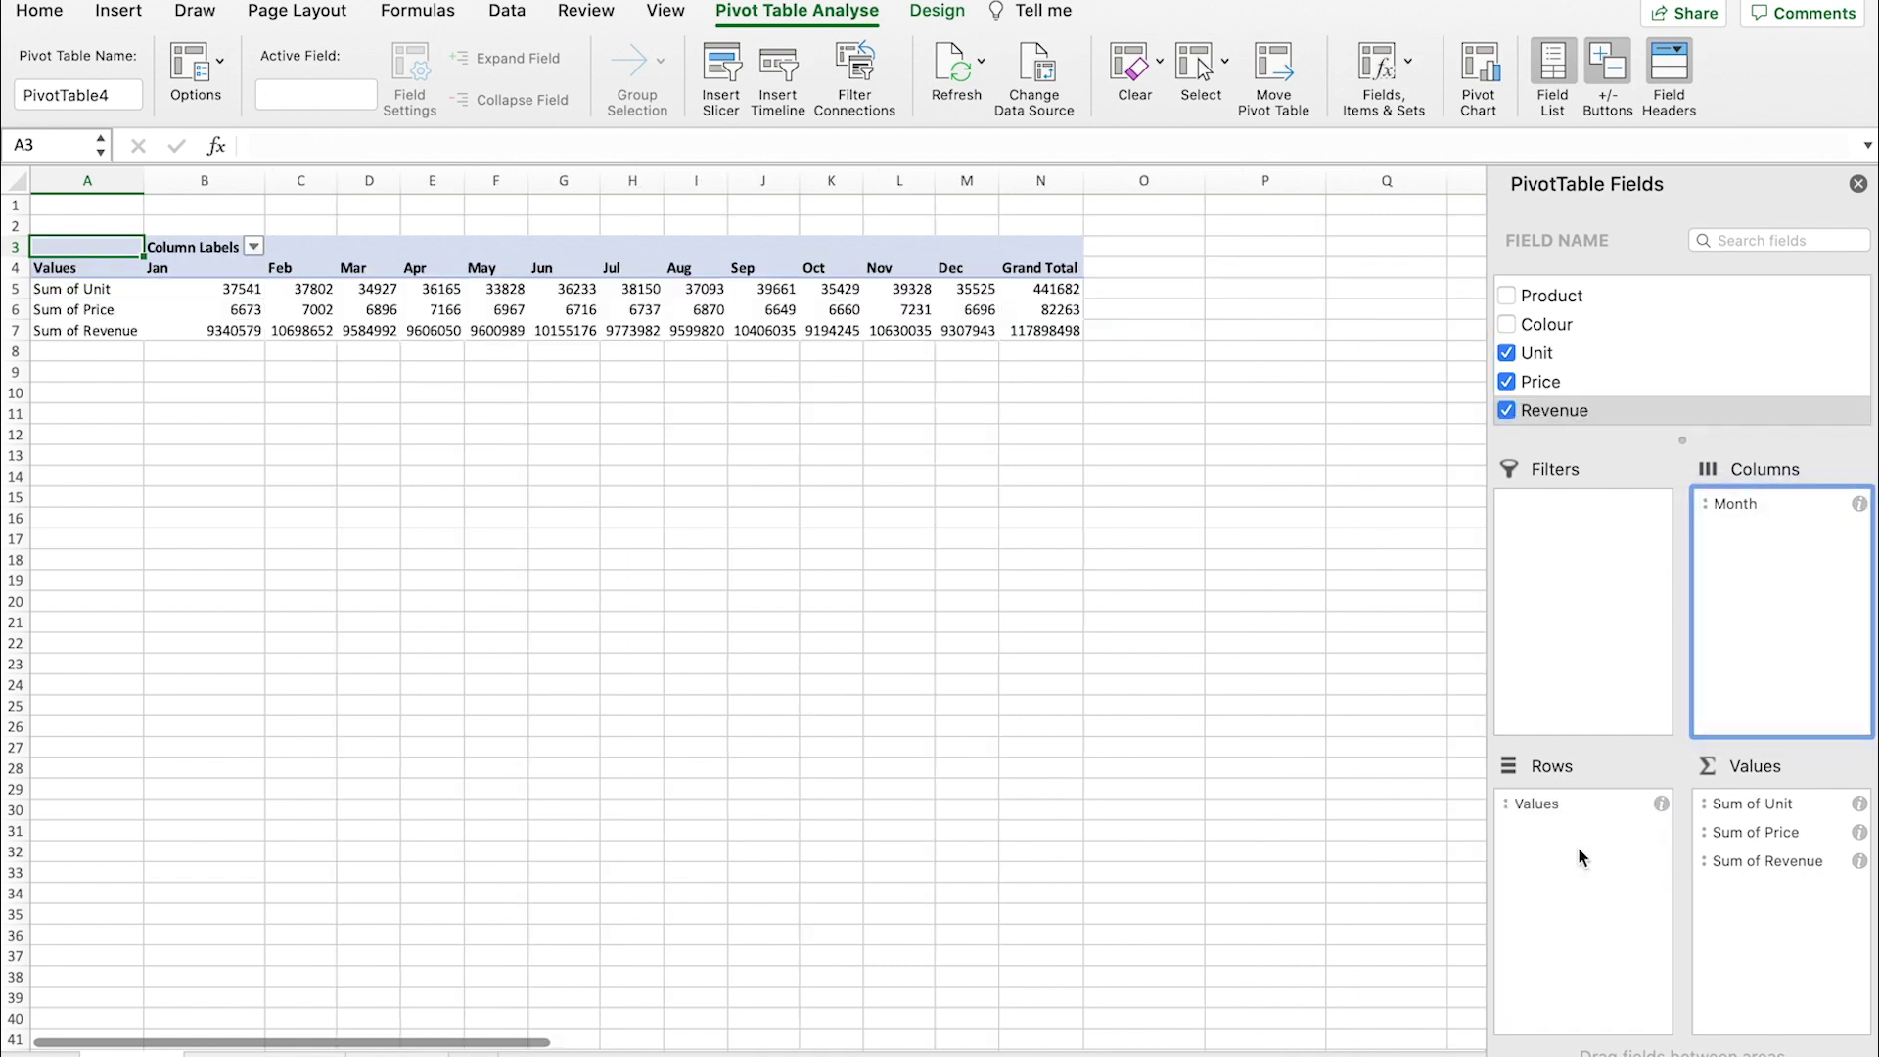
pyautogui.click(304, 311)
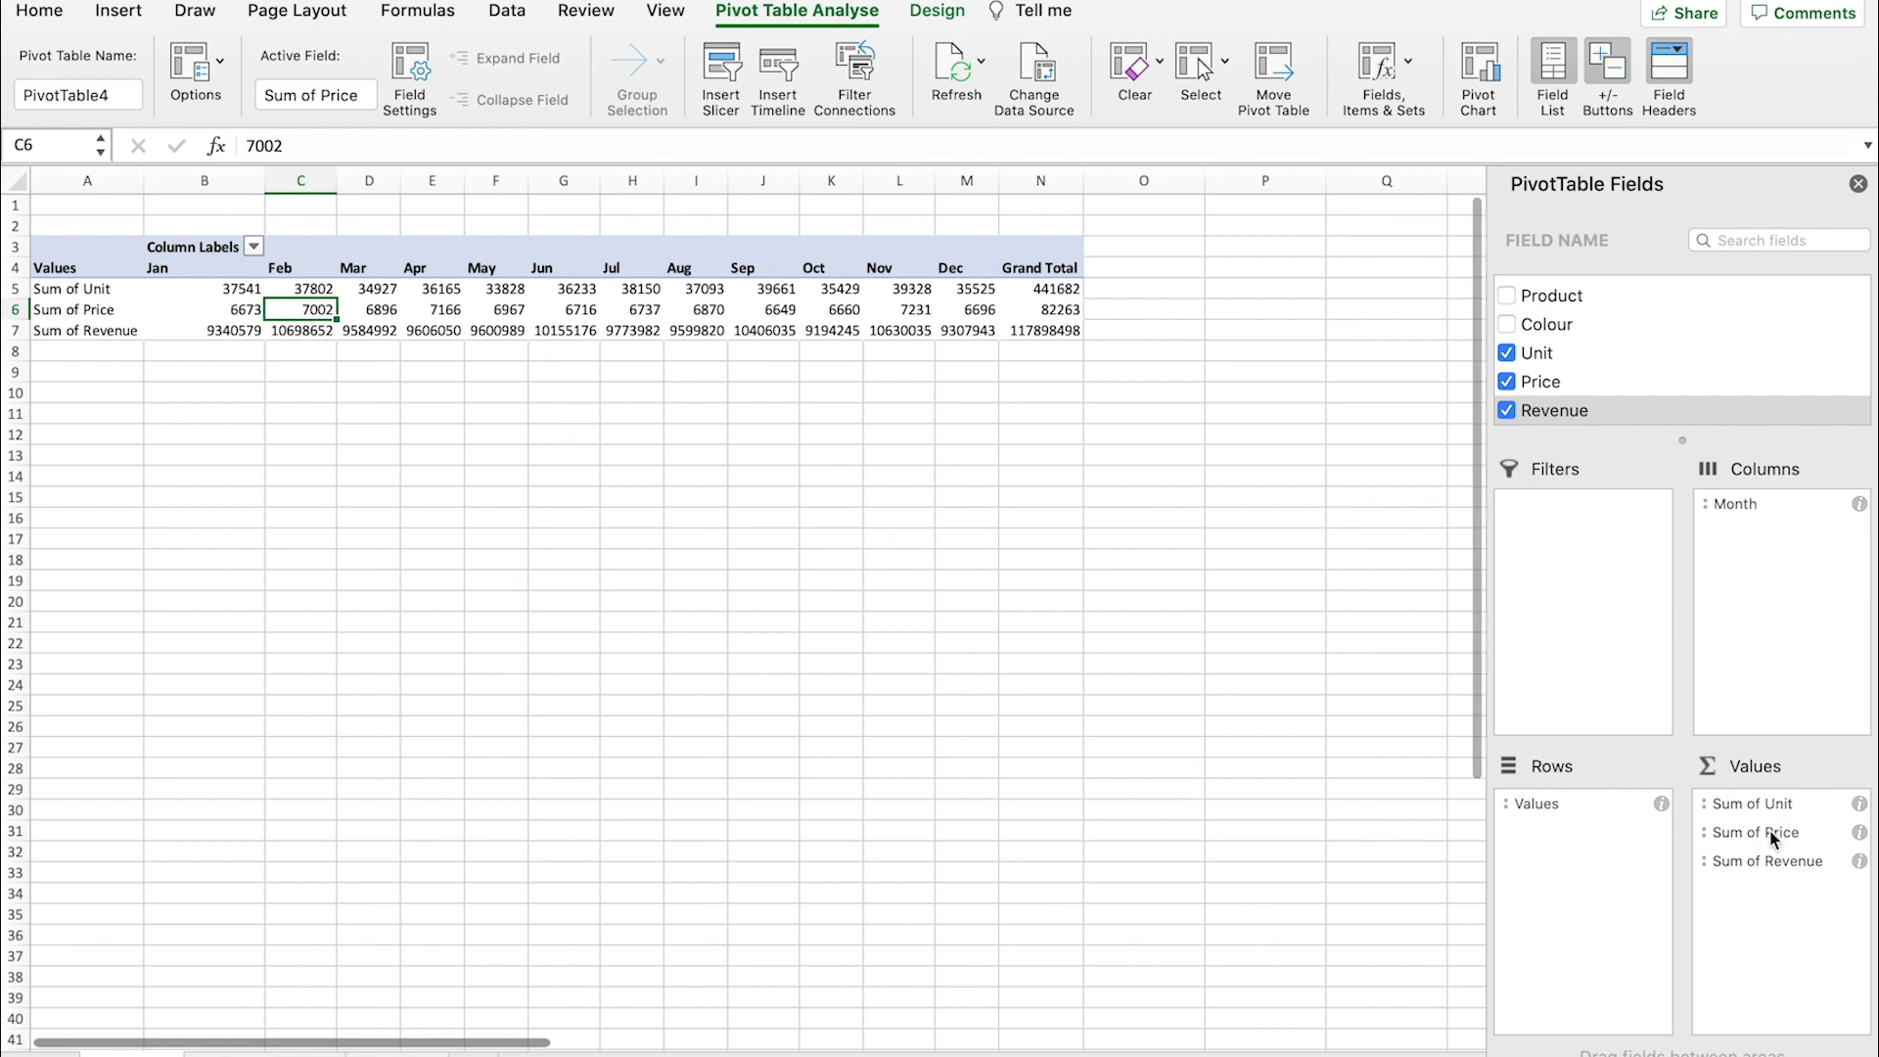
pyautogui.moveTo(1770, 830); pyautogui.dragTo(1686, 351)
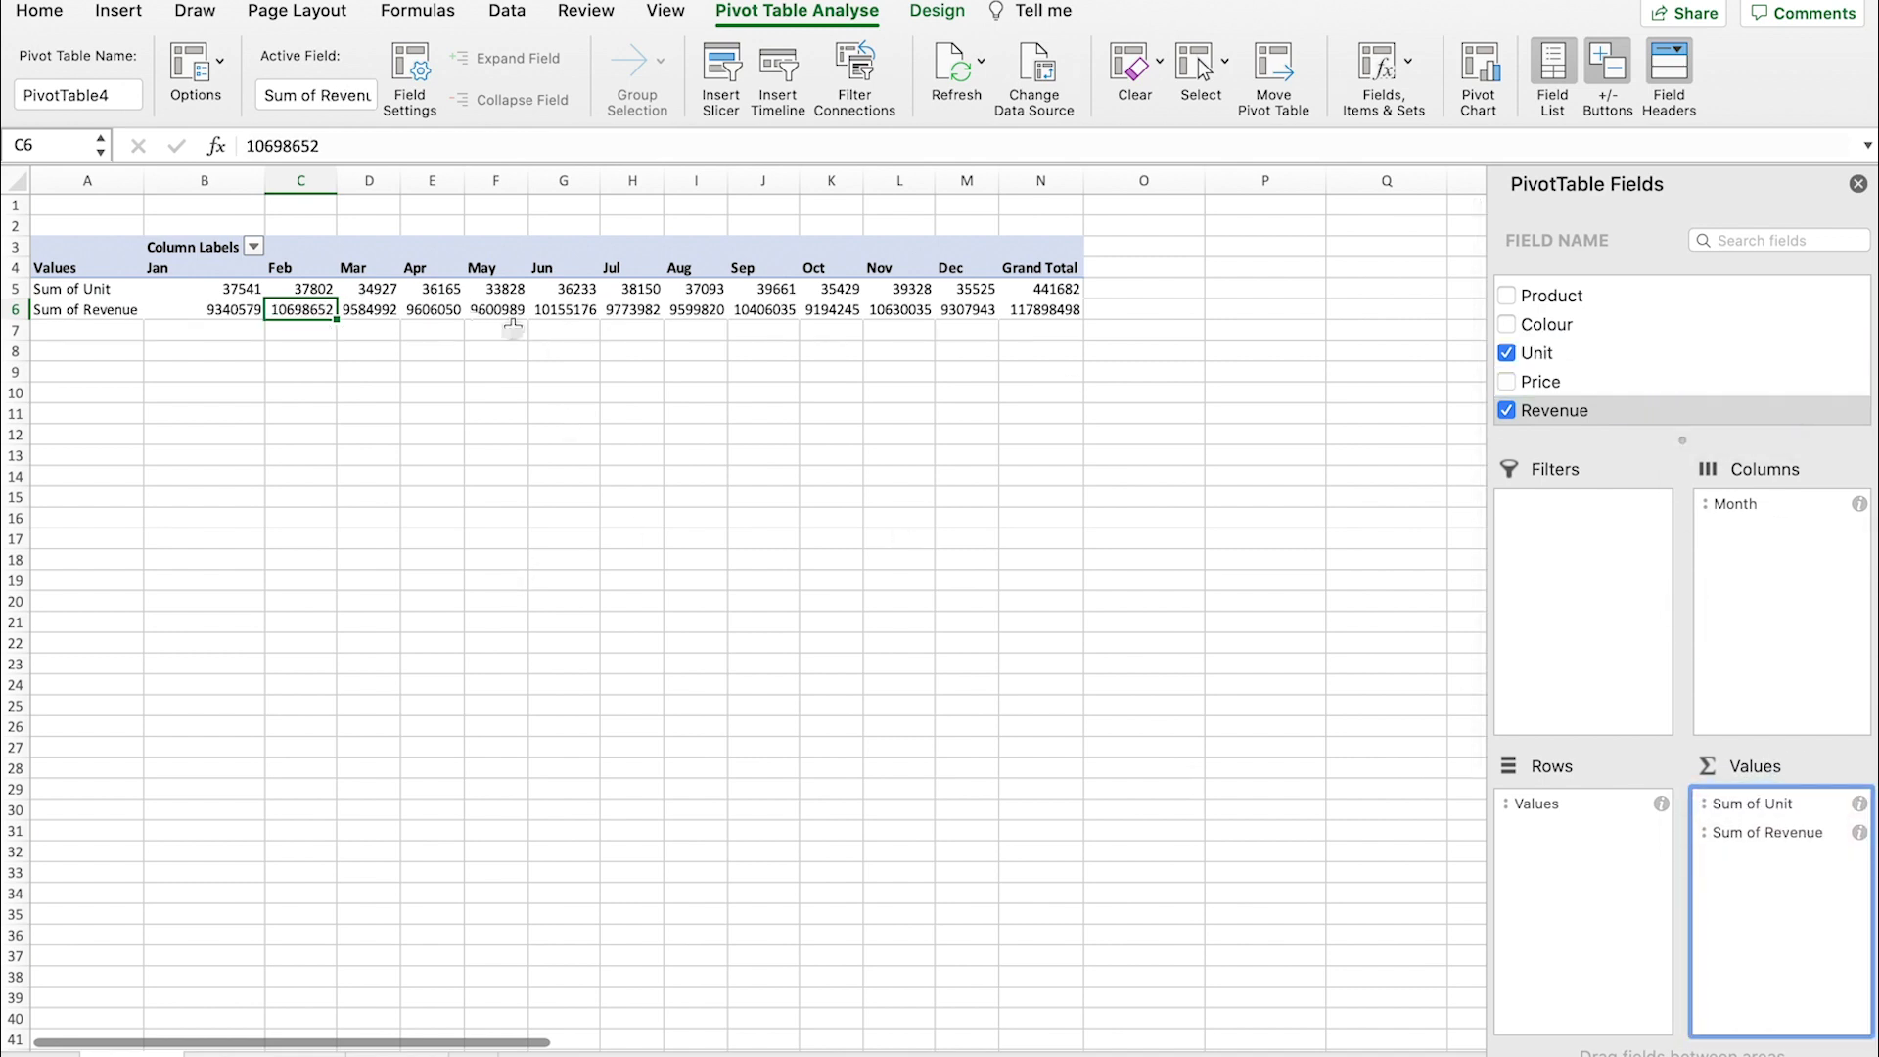
pyautogui.click(211, 307)
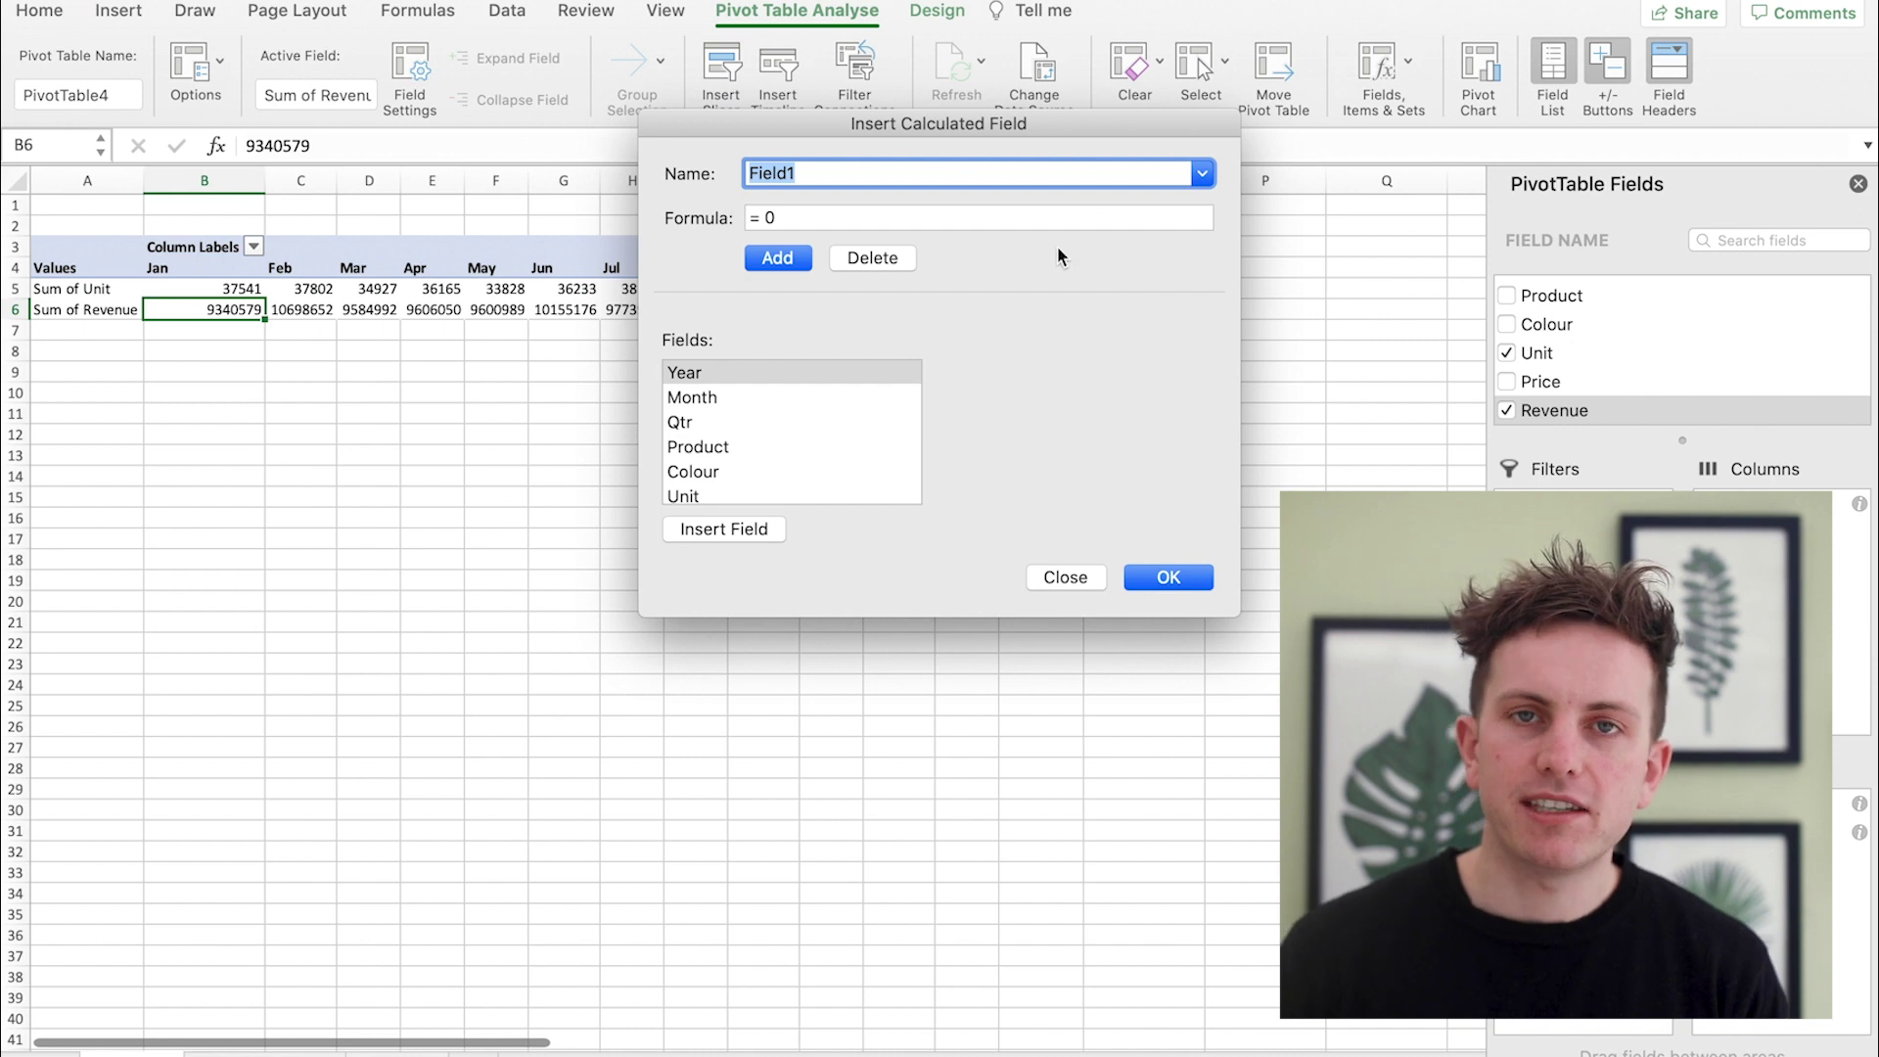
# Create the calculated field Yield2 with formula =Revenue/Unit using the field list.
pyautogui.write('Yield')
pyautogui.click(1134, 174)
pyautogui.write('2')
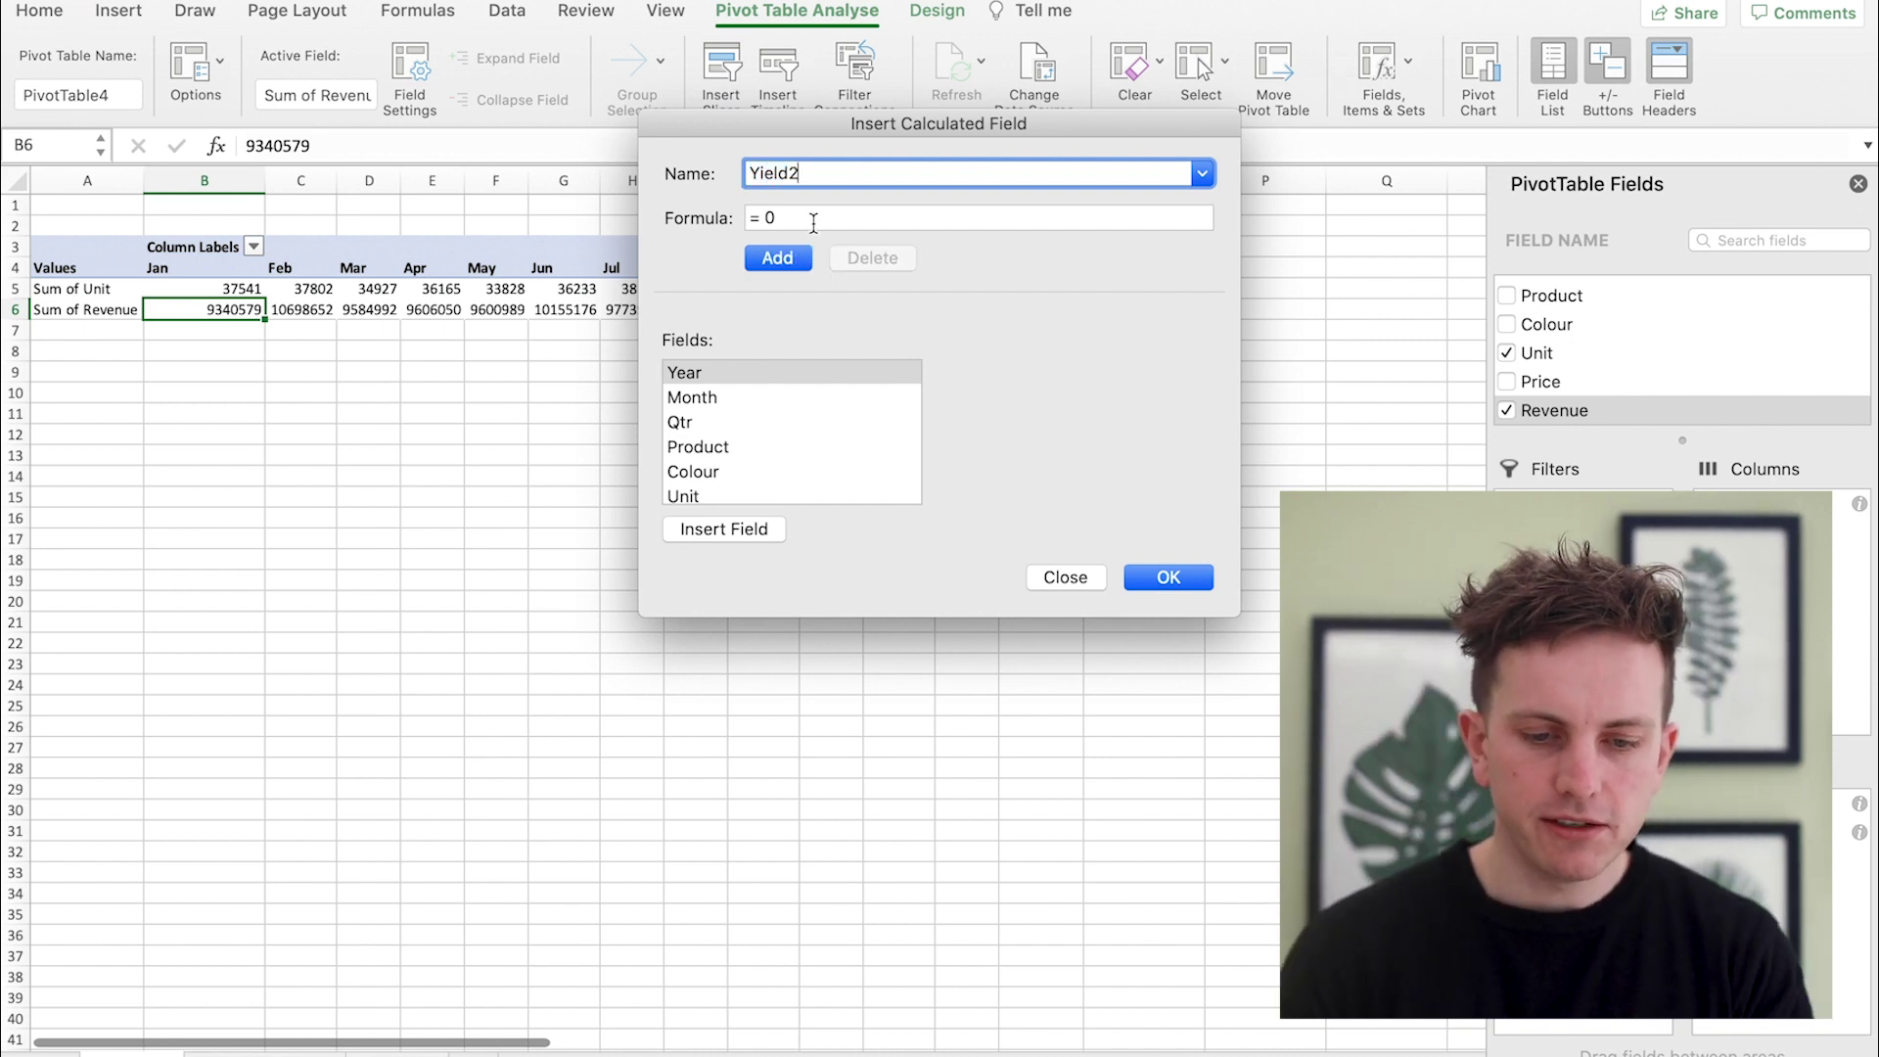
pyautogui.press('Tab')
pyautogui.write('=')
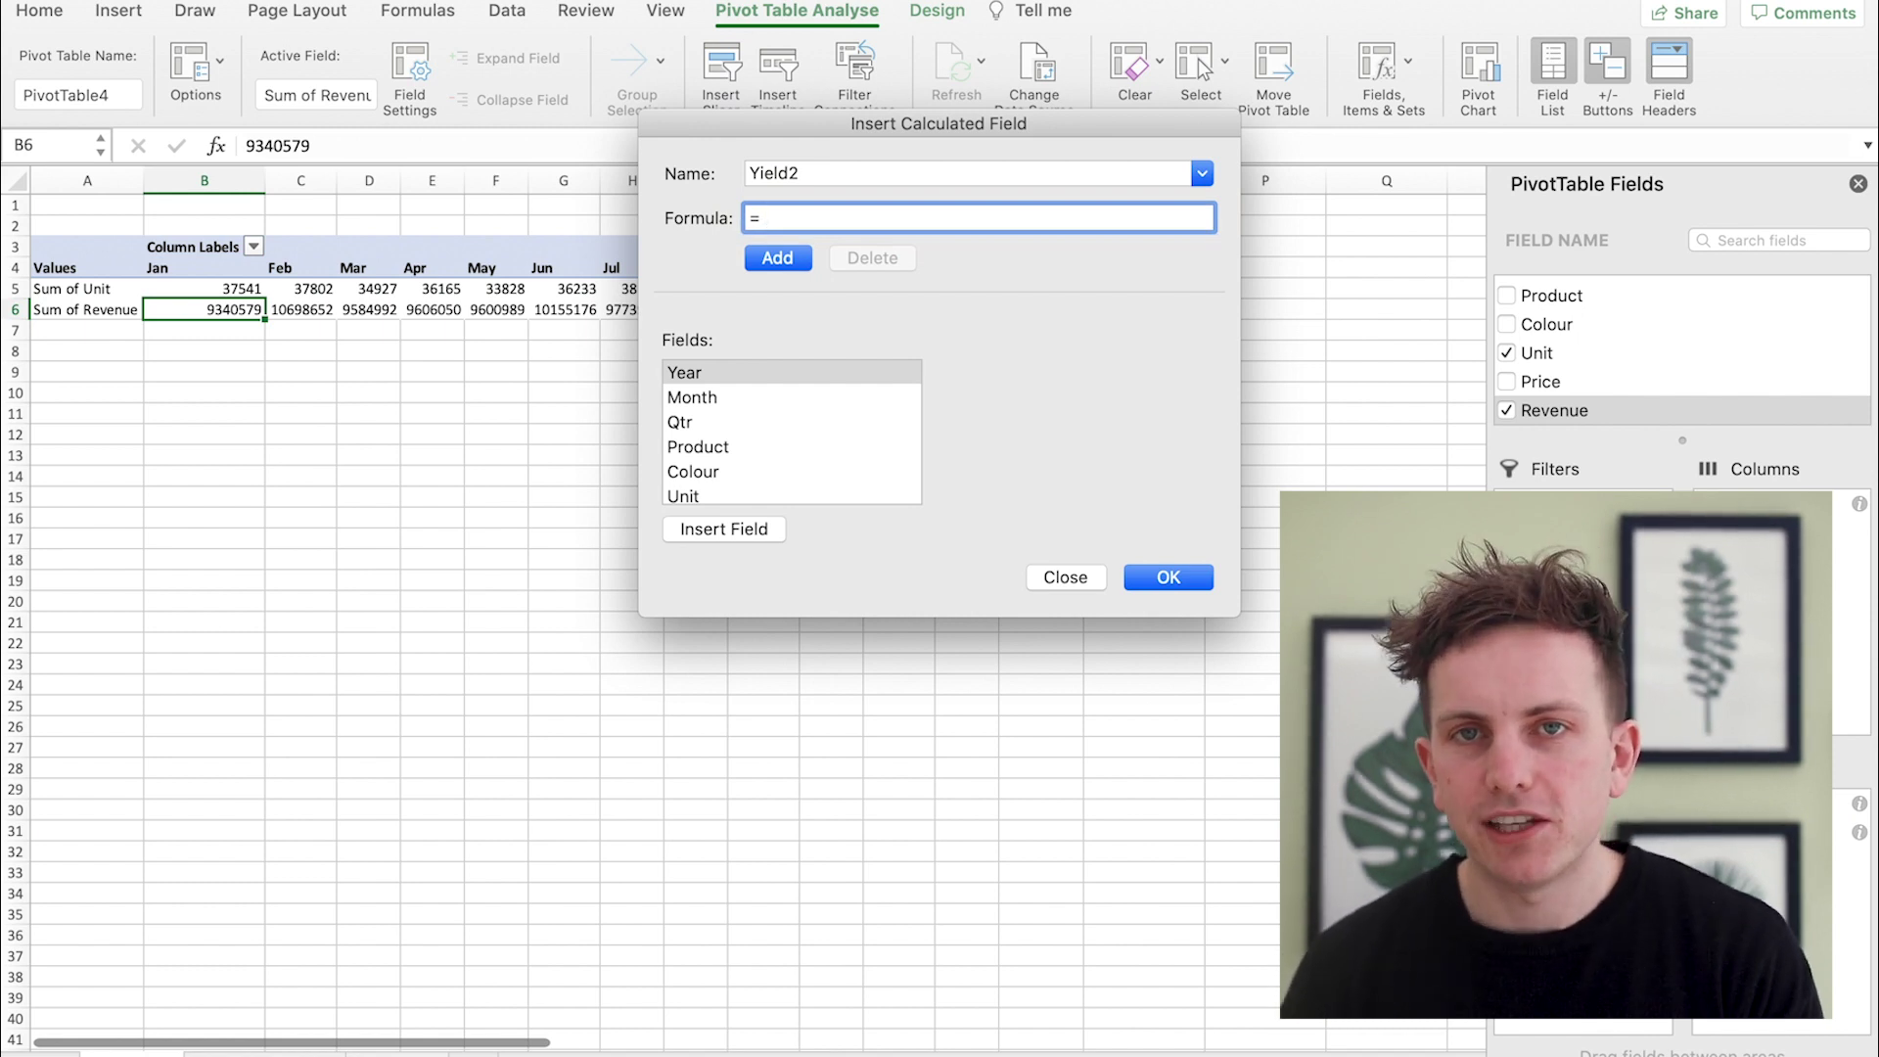
pyautogui.scroll(-3, 876, 468)
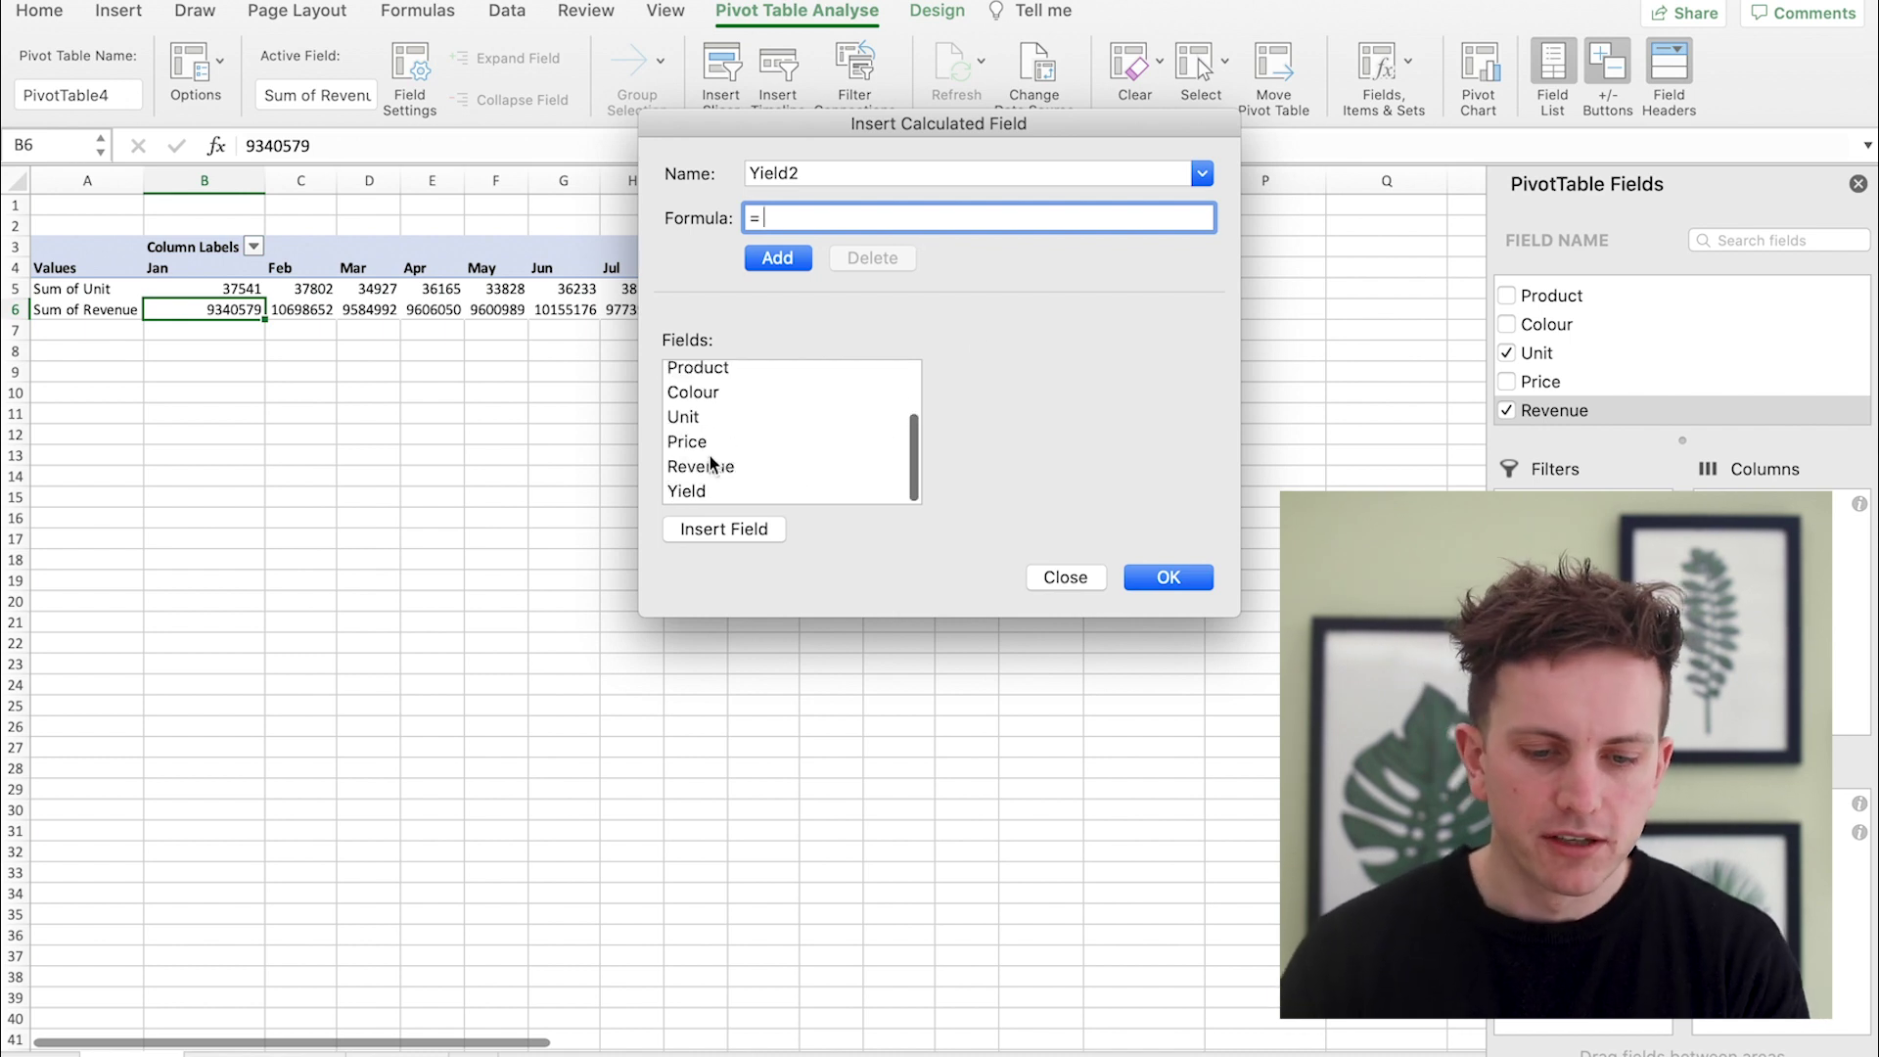
pyautogui.click(709, 458)
pyautogui.click(758, 529)
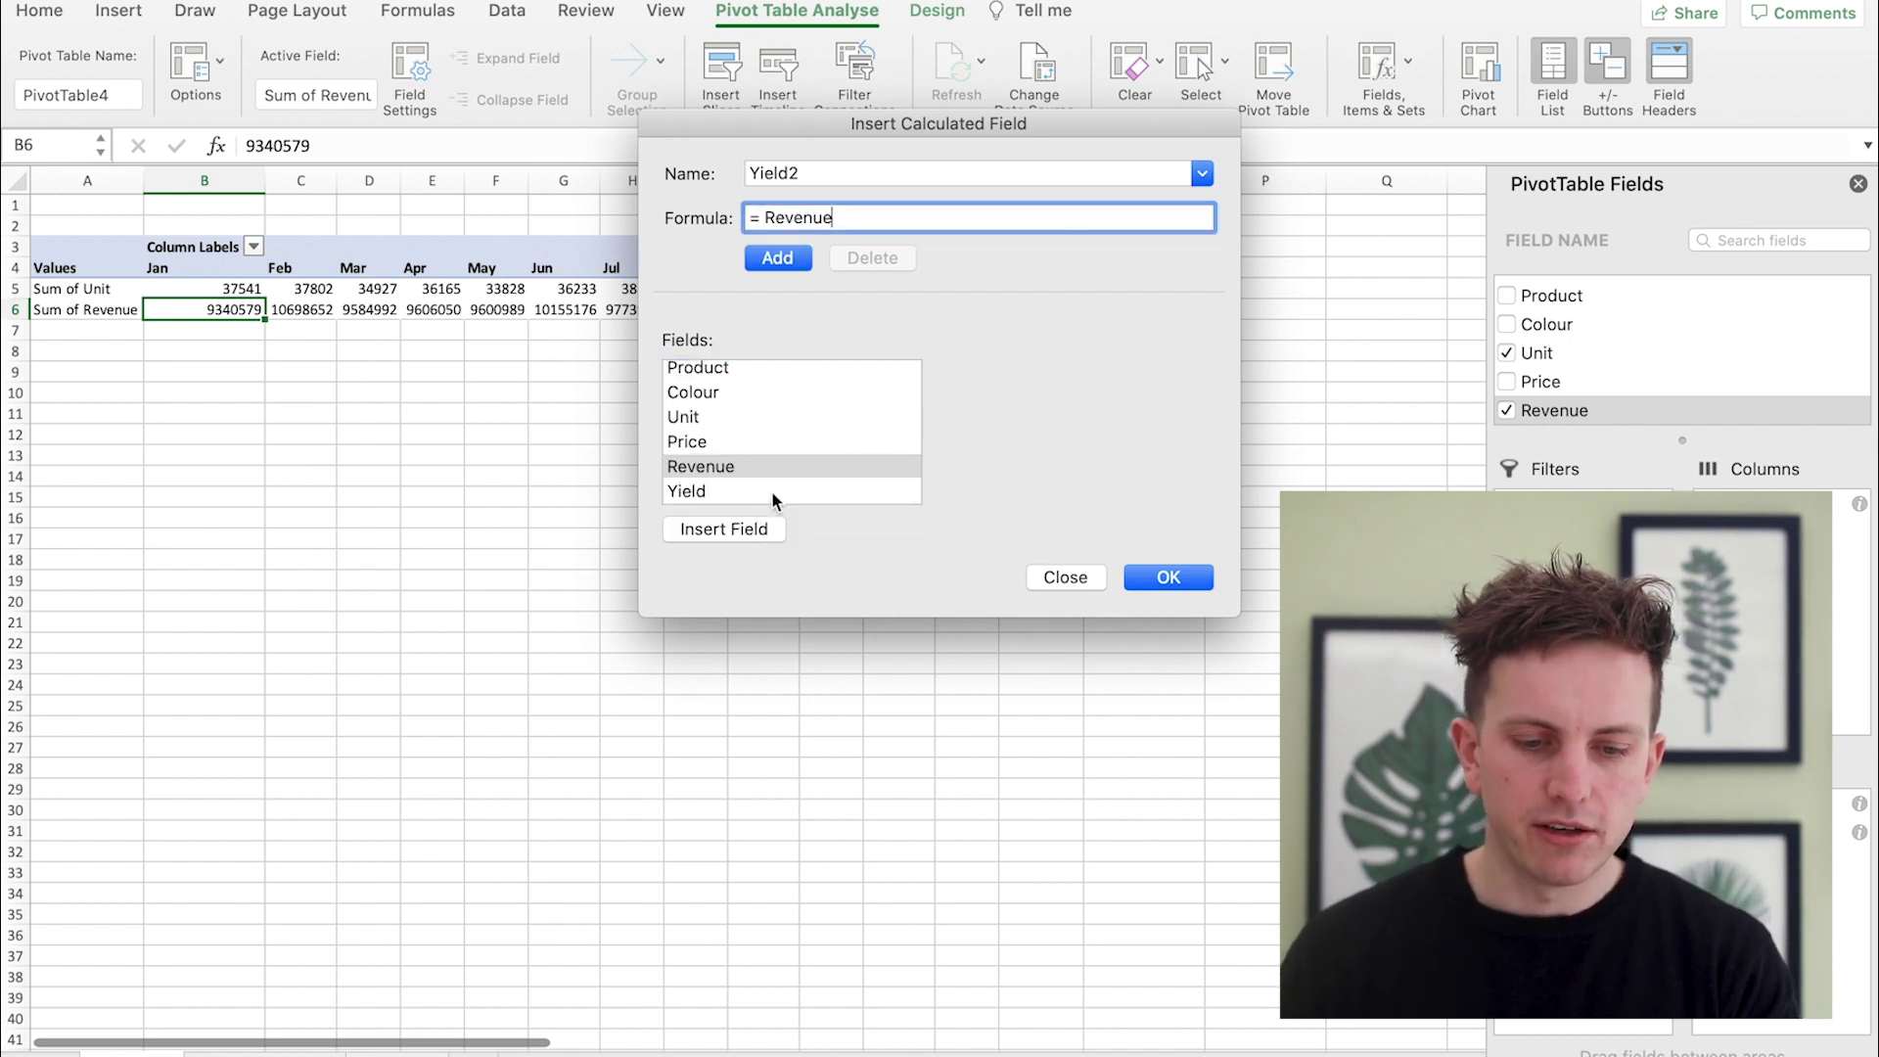
pyautogui.click(710, 423)
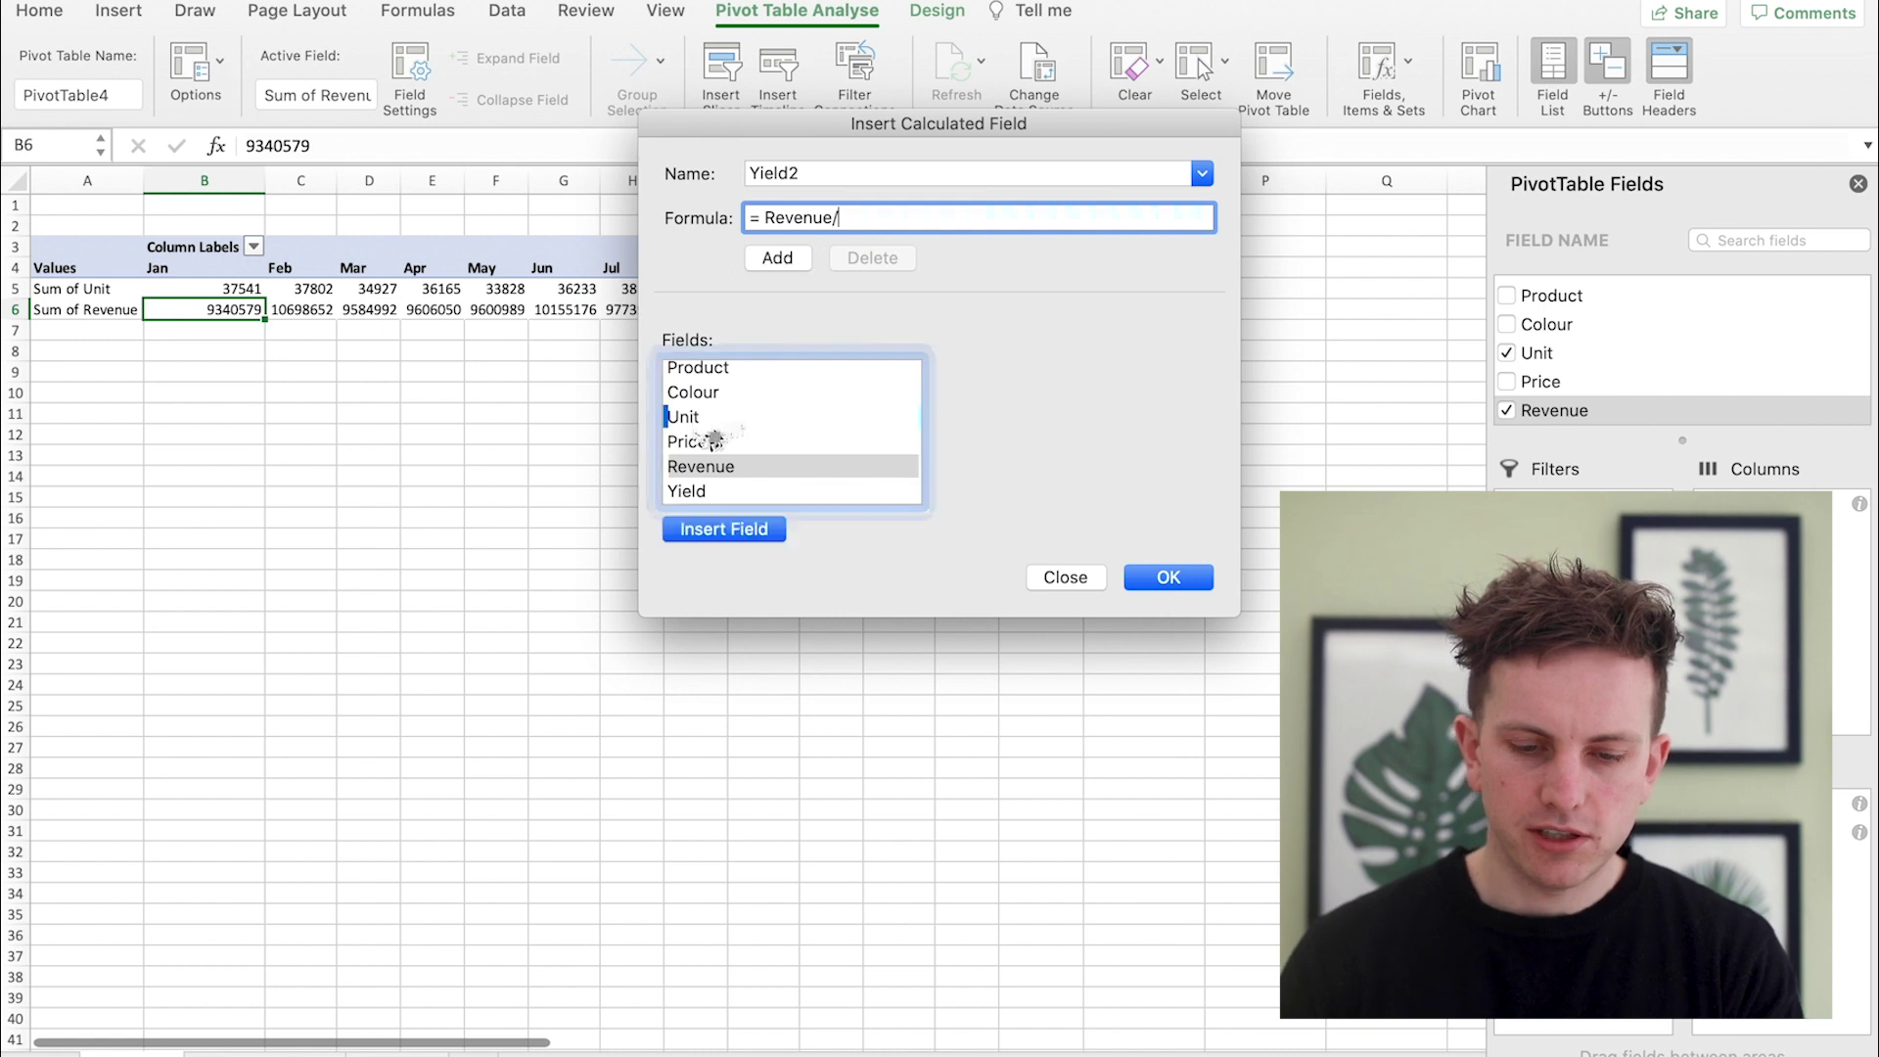
pyautogui.click(741, 530)
pyautogui.click(1169, 577)
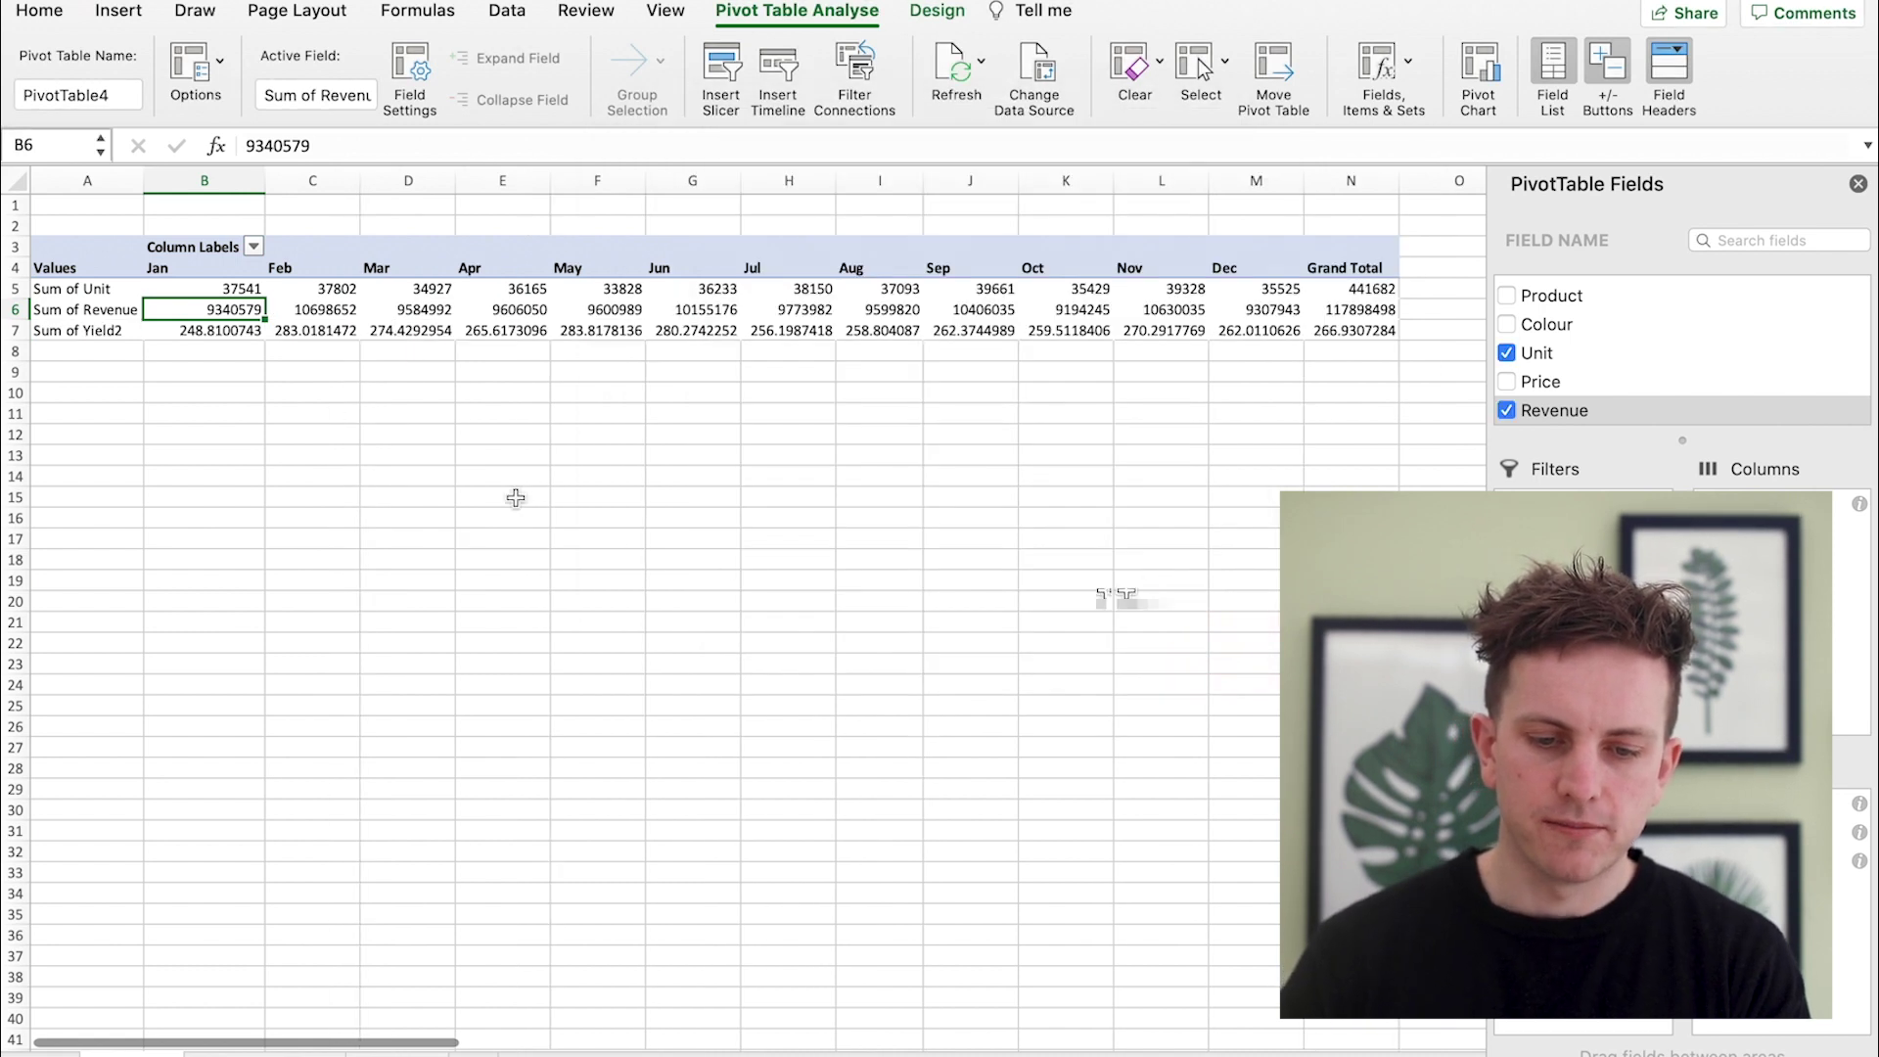
pyautogui.click(250, 335)
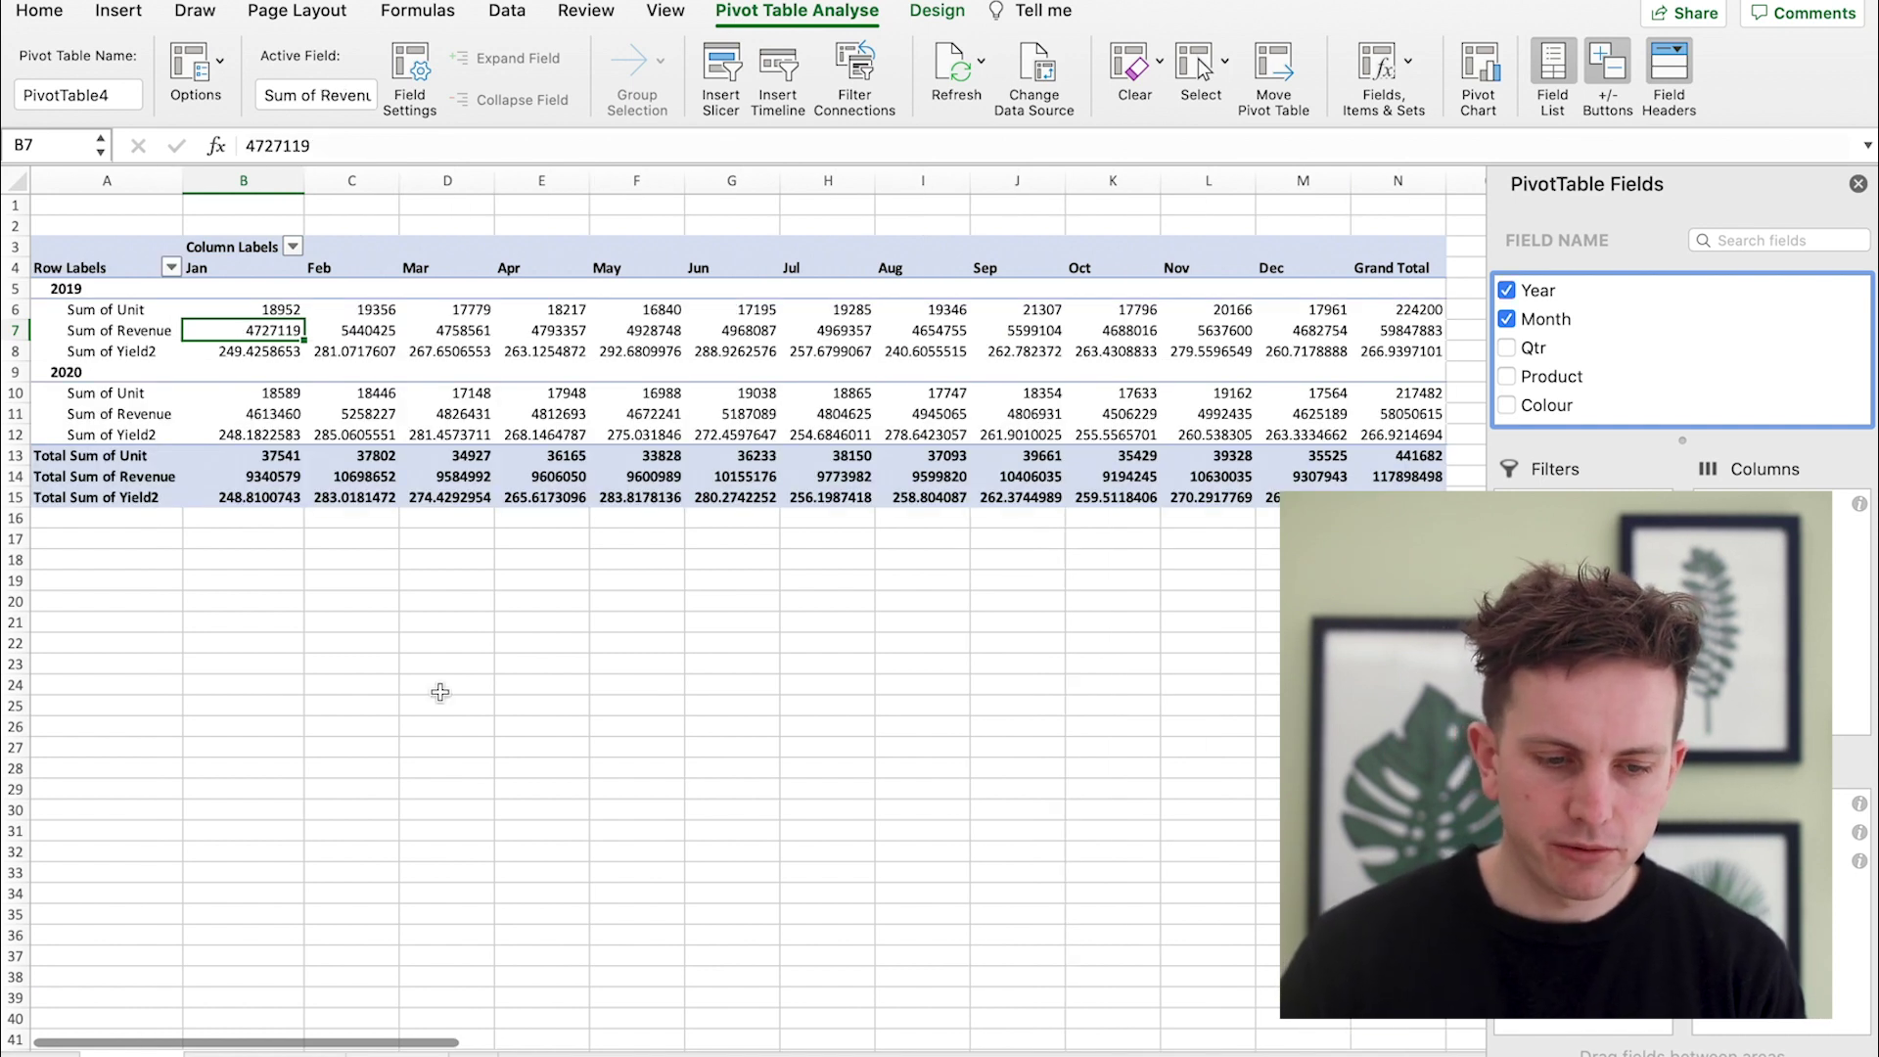
# Insert blank rows above the pivot so its headers start at row 8.
pyautogui.click(151, 233)
pyautogui.hotkey('shift', 'space')
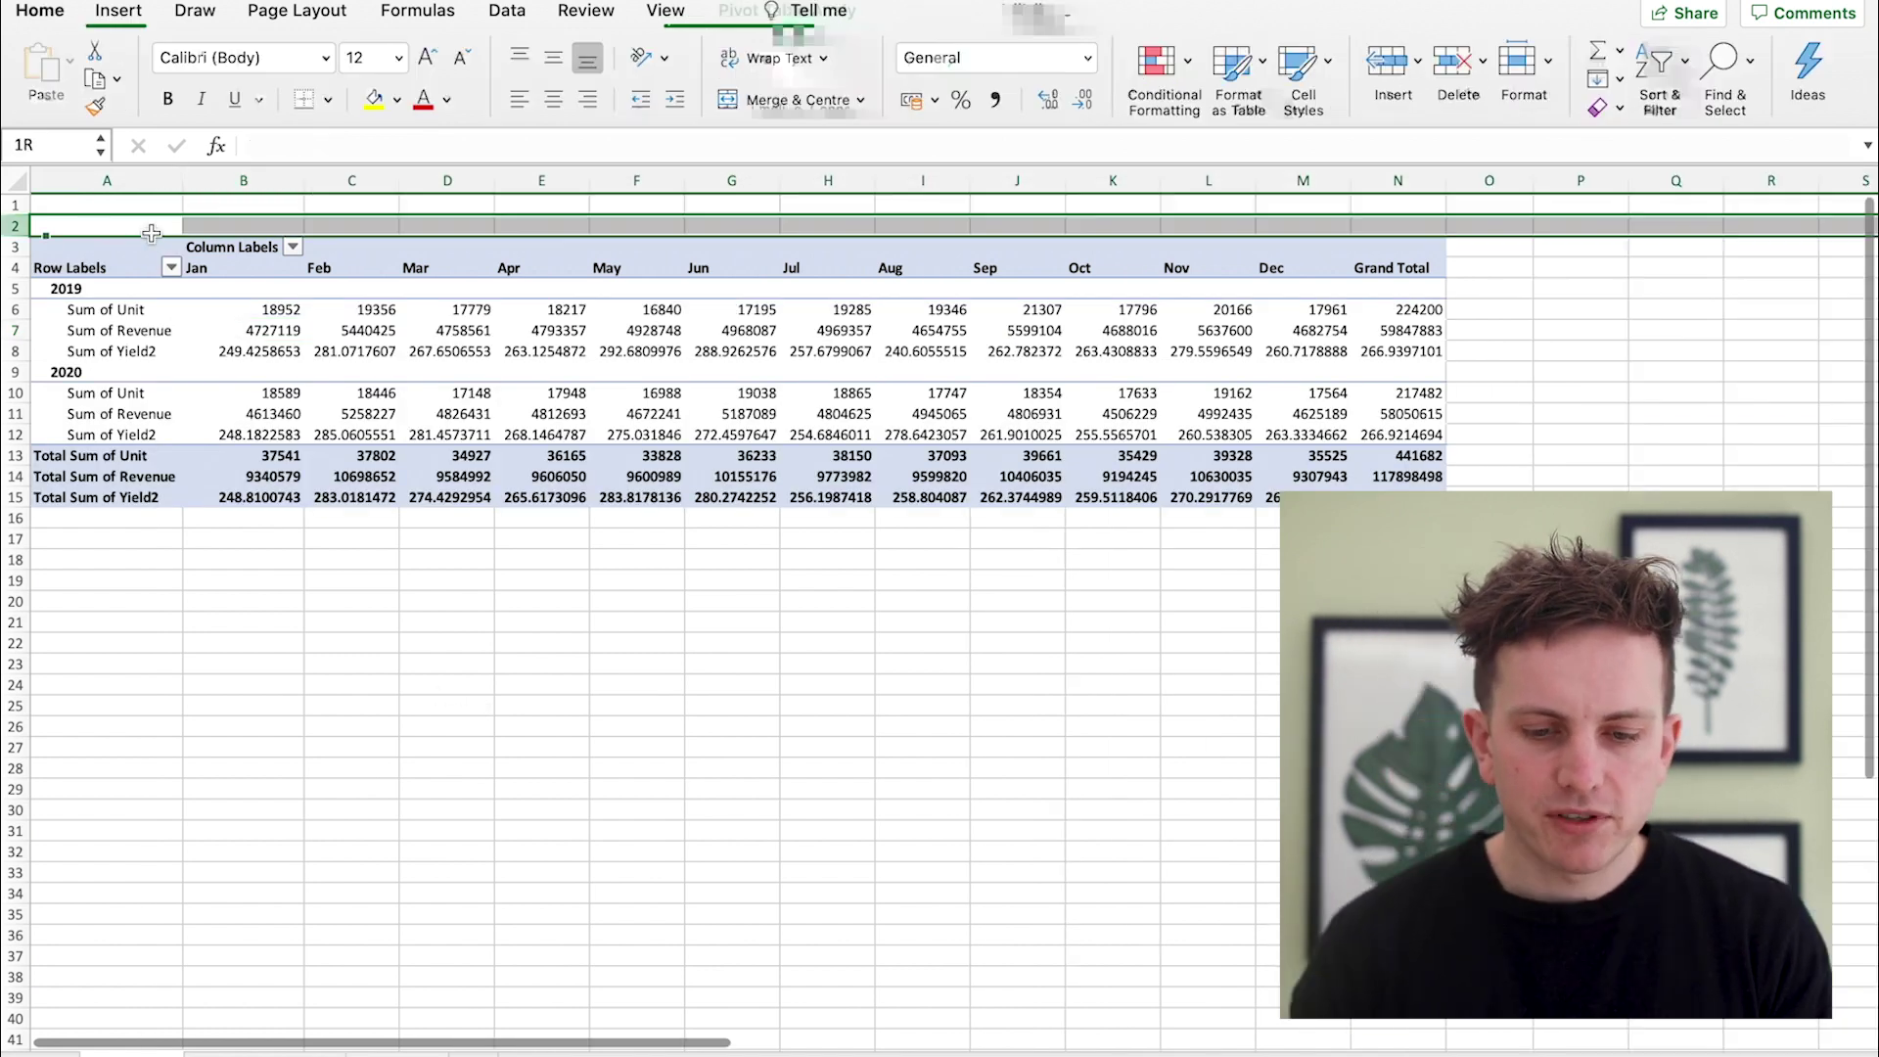
pyautogui.press('super+shift+plus')
pyautogui.press('super+shift+plus')
pyautogui.press('super+shift+plus')
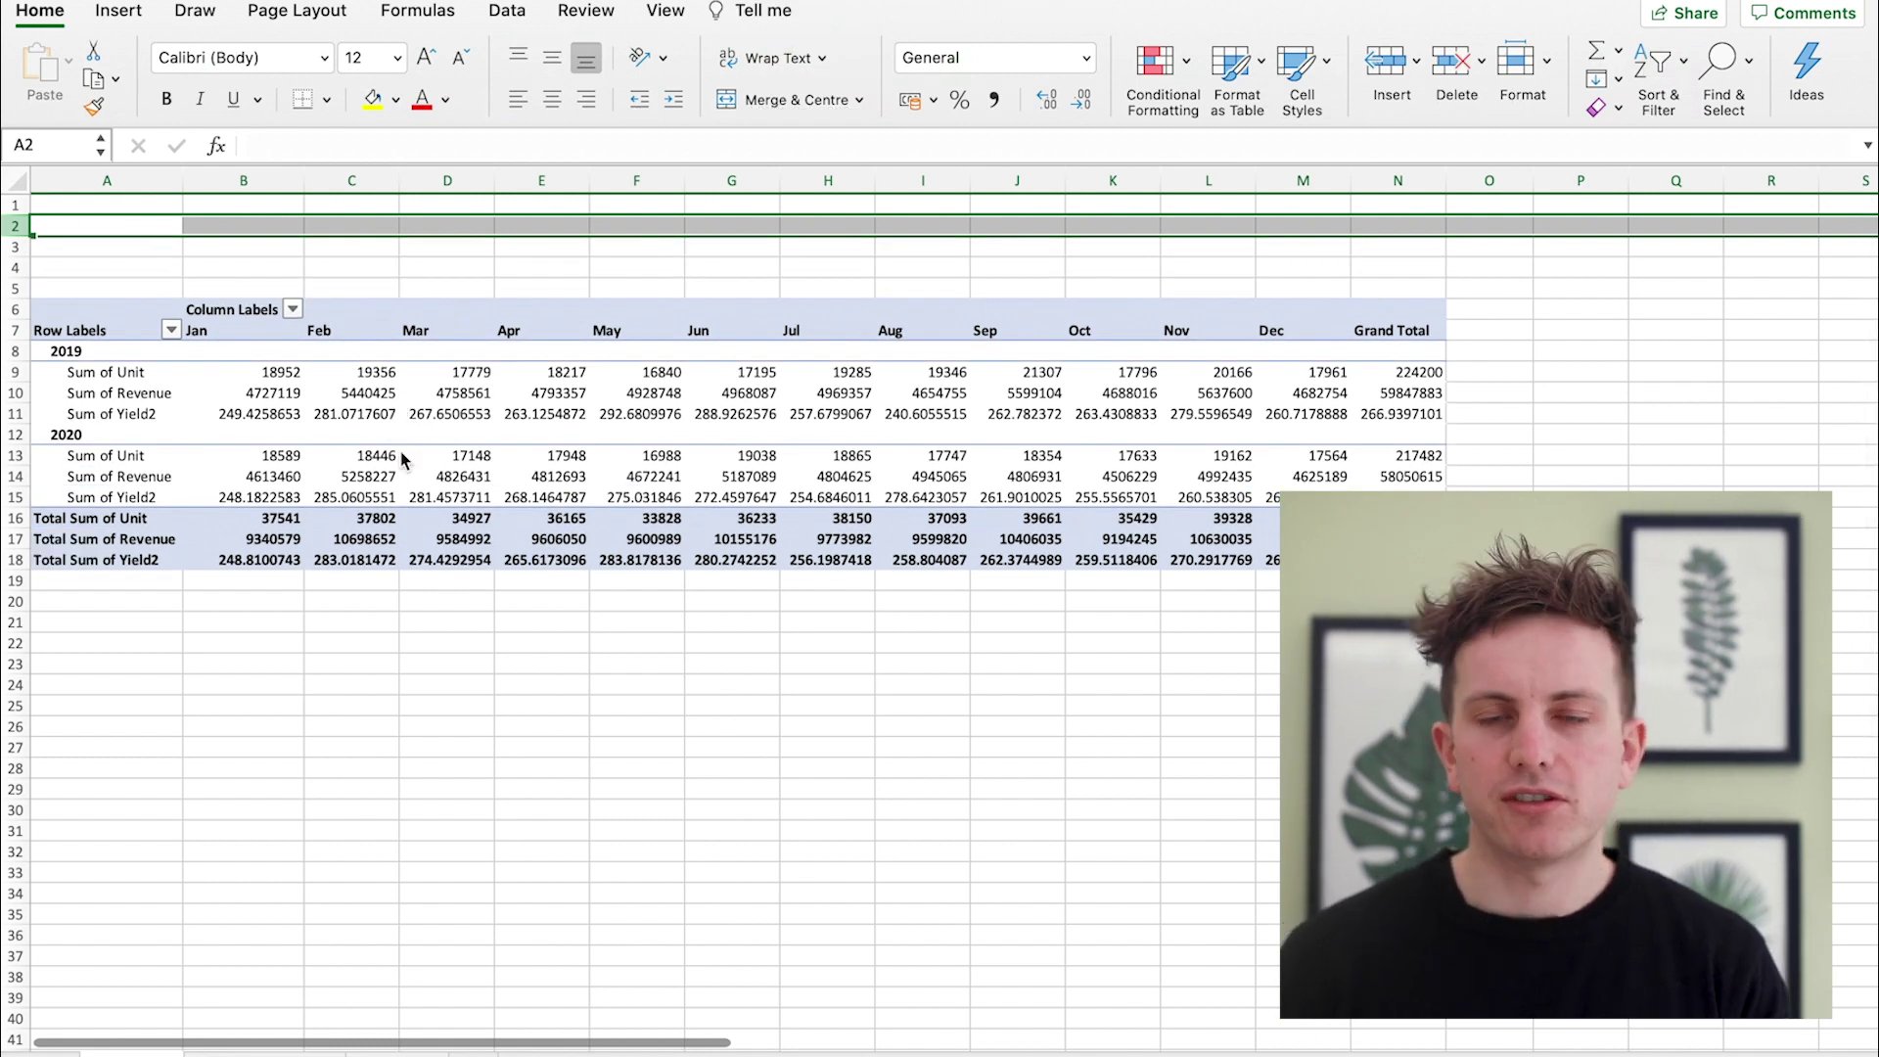
pyautogui.click(284, 393)
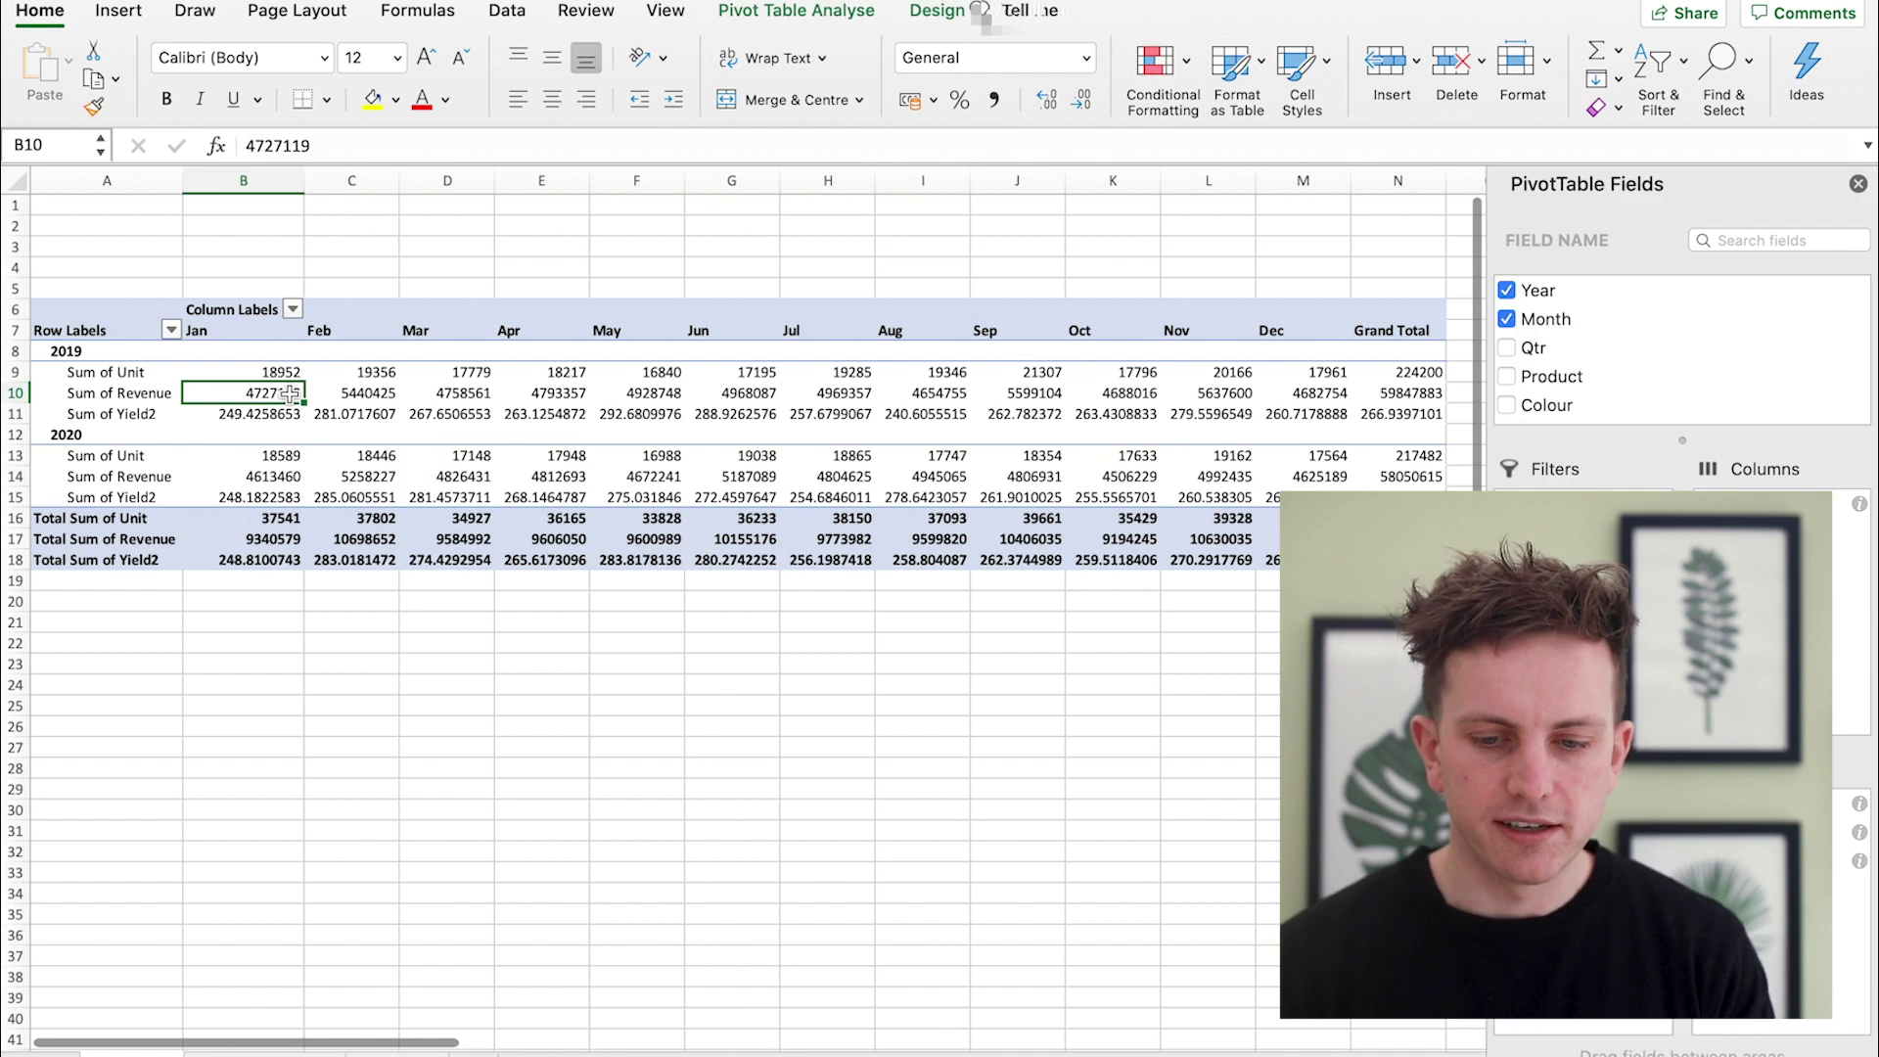
pyautogui.click(108, 288)
pyautogui.hotkey('shift', 'space')
pyautogui.press('super+shift+plus')
pyautogui.press('super+shift+plus')
pyautogui.click(294, 477)
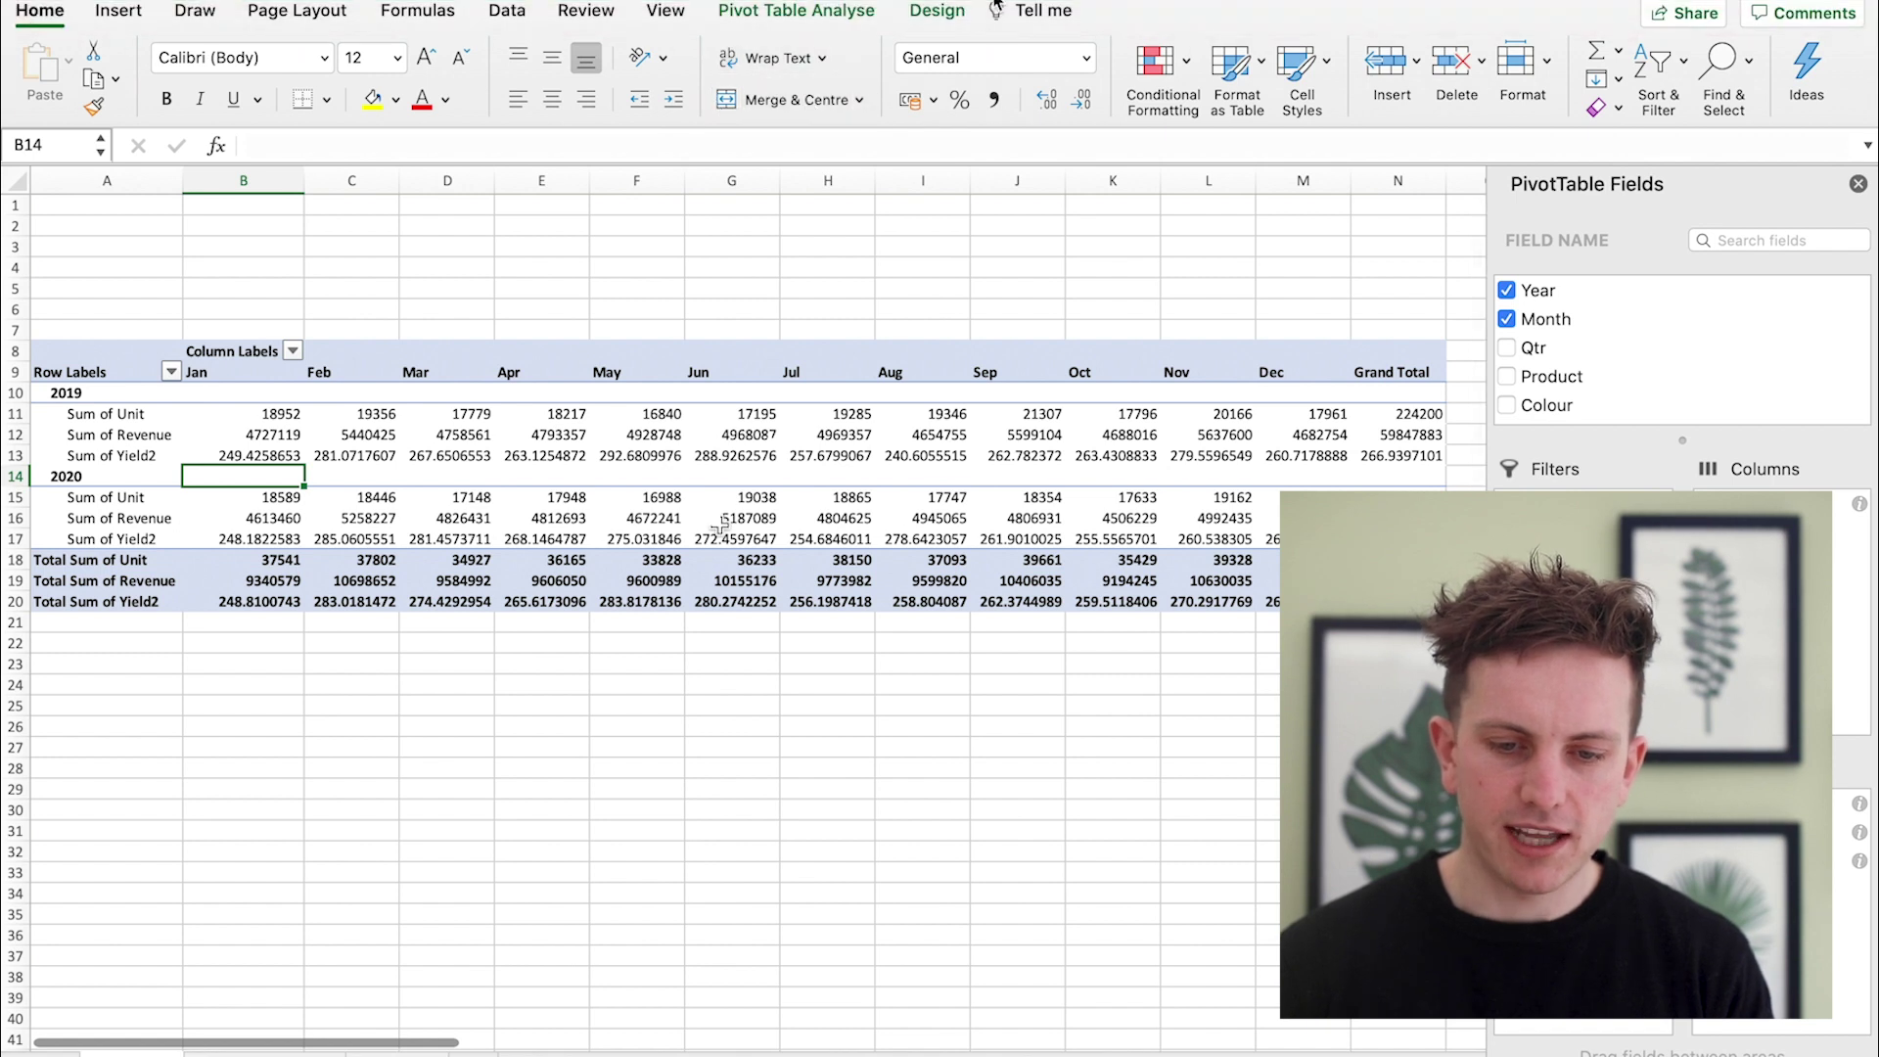
# Insert Product and Colour slicers for PivotTable4.
pyautogui.click(854, 16)
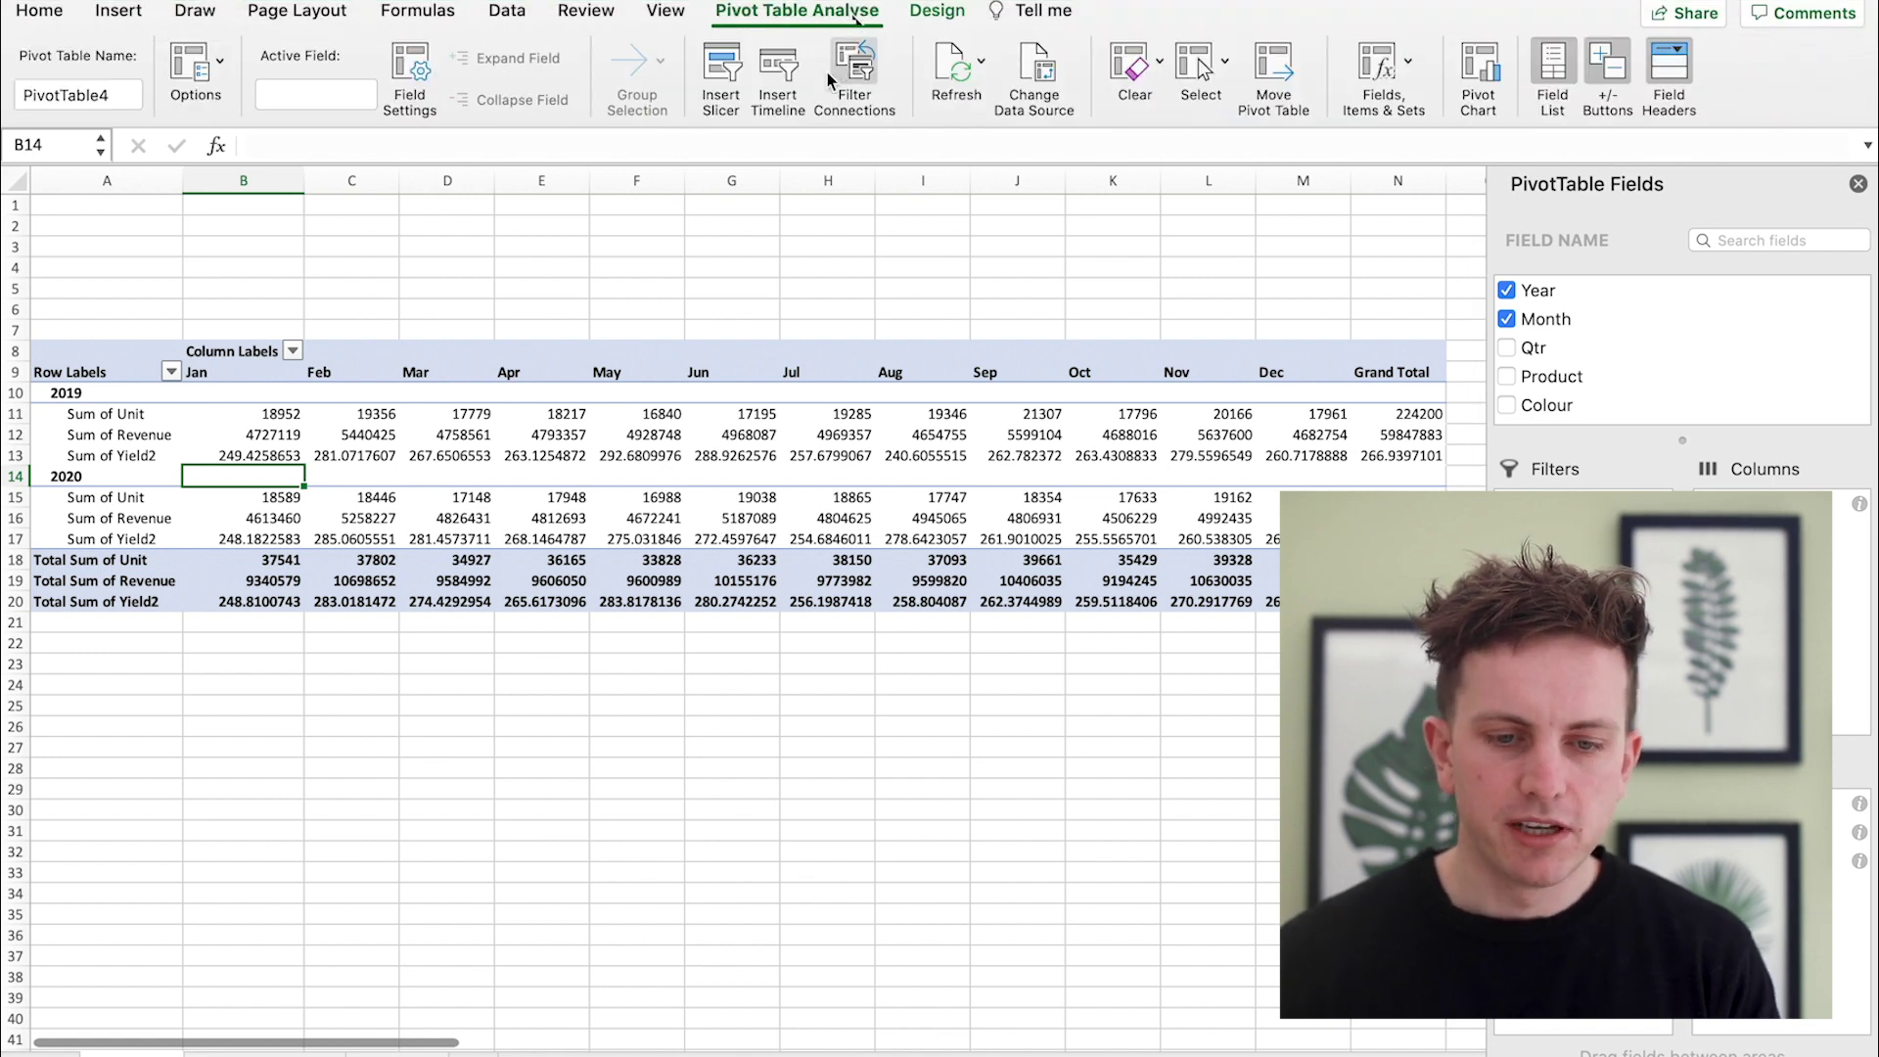
pyautogui.click(722, 70)
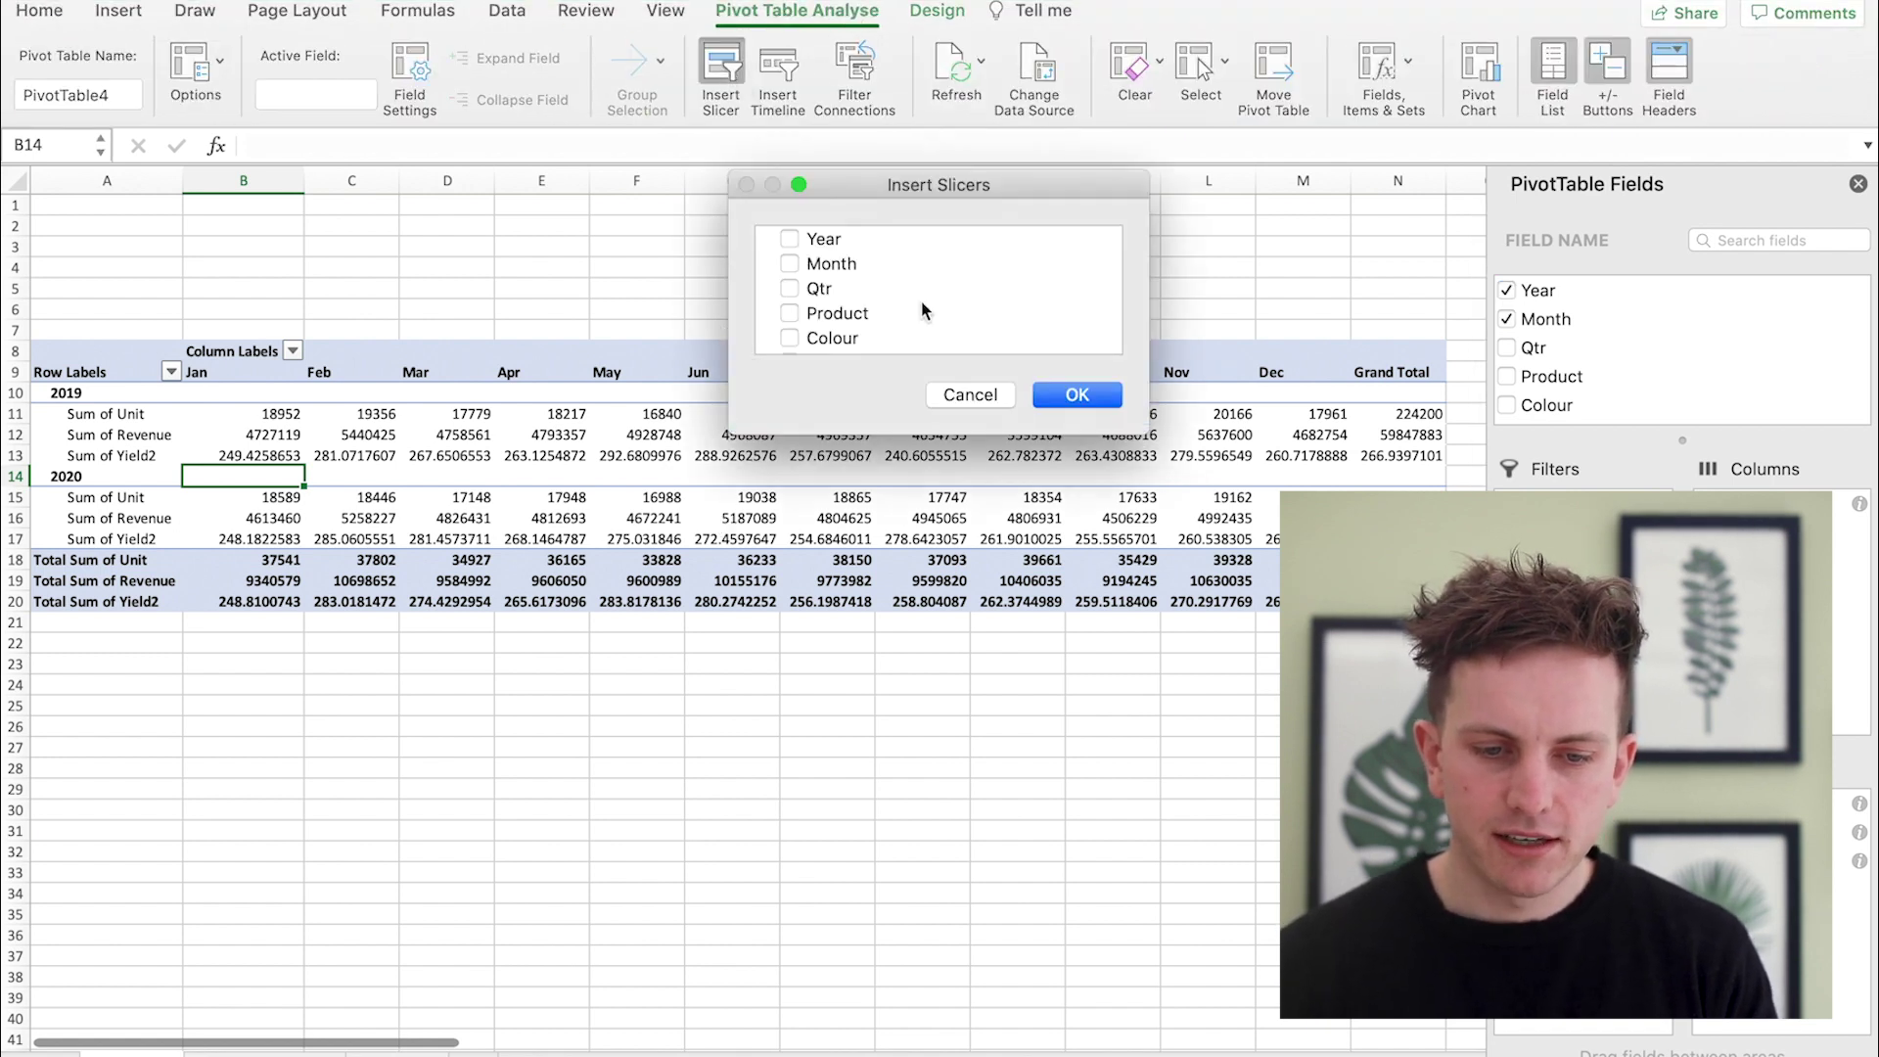
pyautogui.scroll(-2, 803, 294)
pyautogui.click(797, 278)
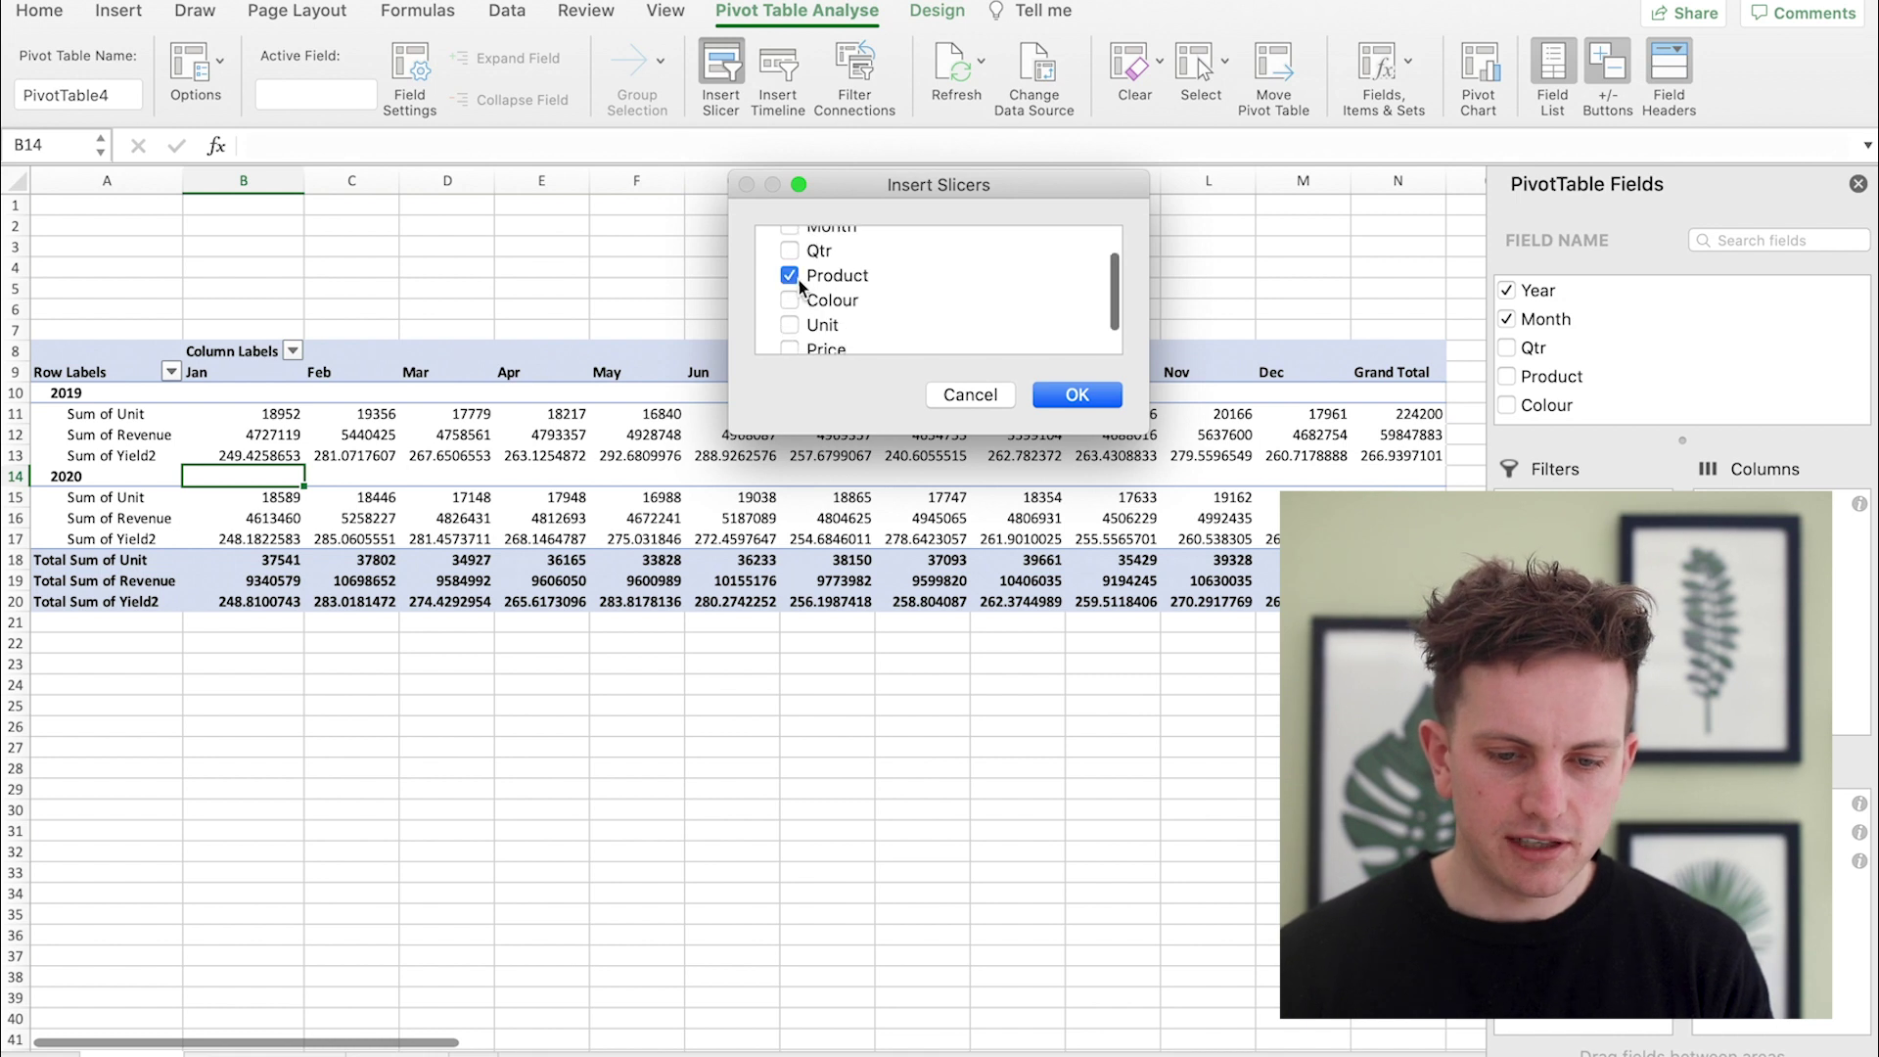
pyautogui.click(1076, 395)
# Place the Product and Colour slicers side by side in the blank rows above the pivot.
pyautogui.moveTo(685, 492); pyautogui.dragTo(178, 237)
pyautogui.moveTo(810, 798); pyautogui.dragTo(354, 330)
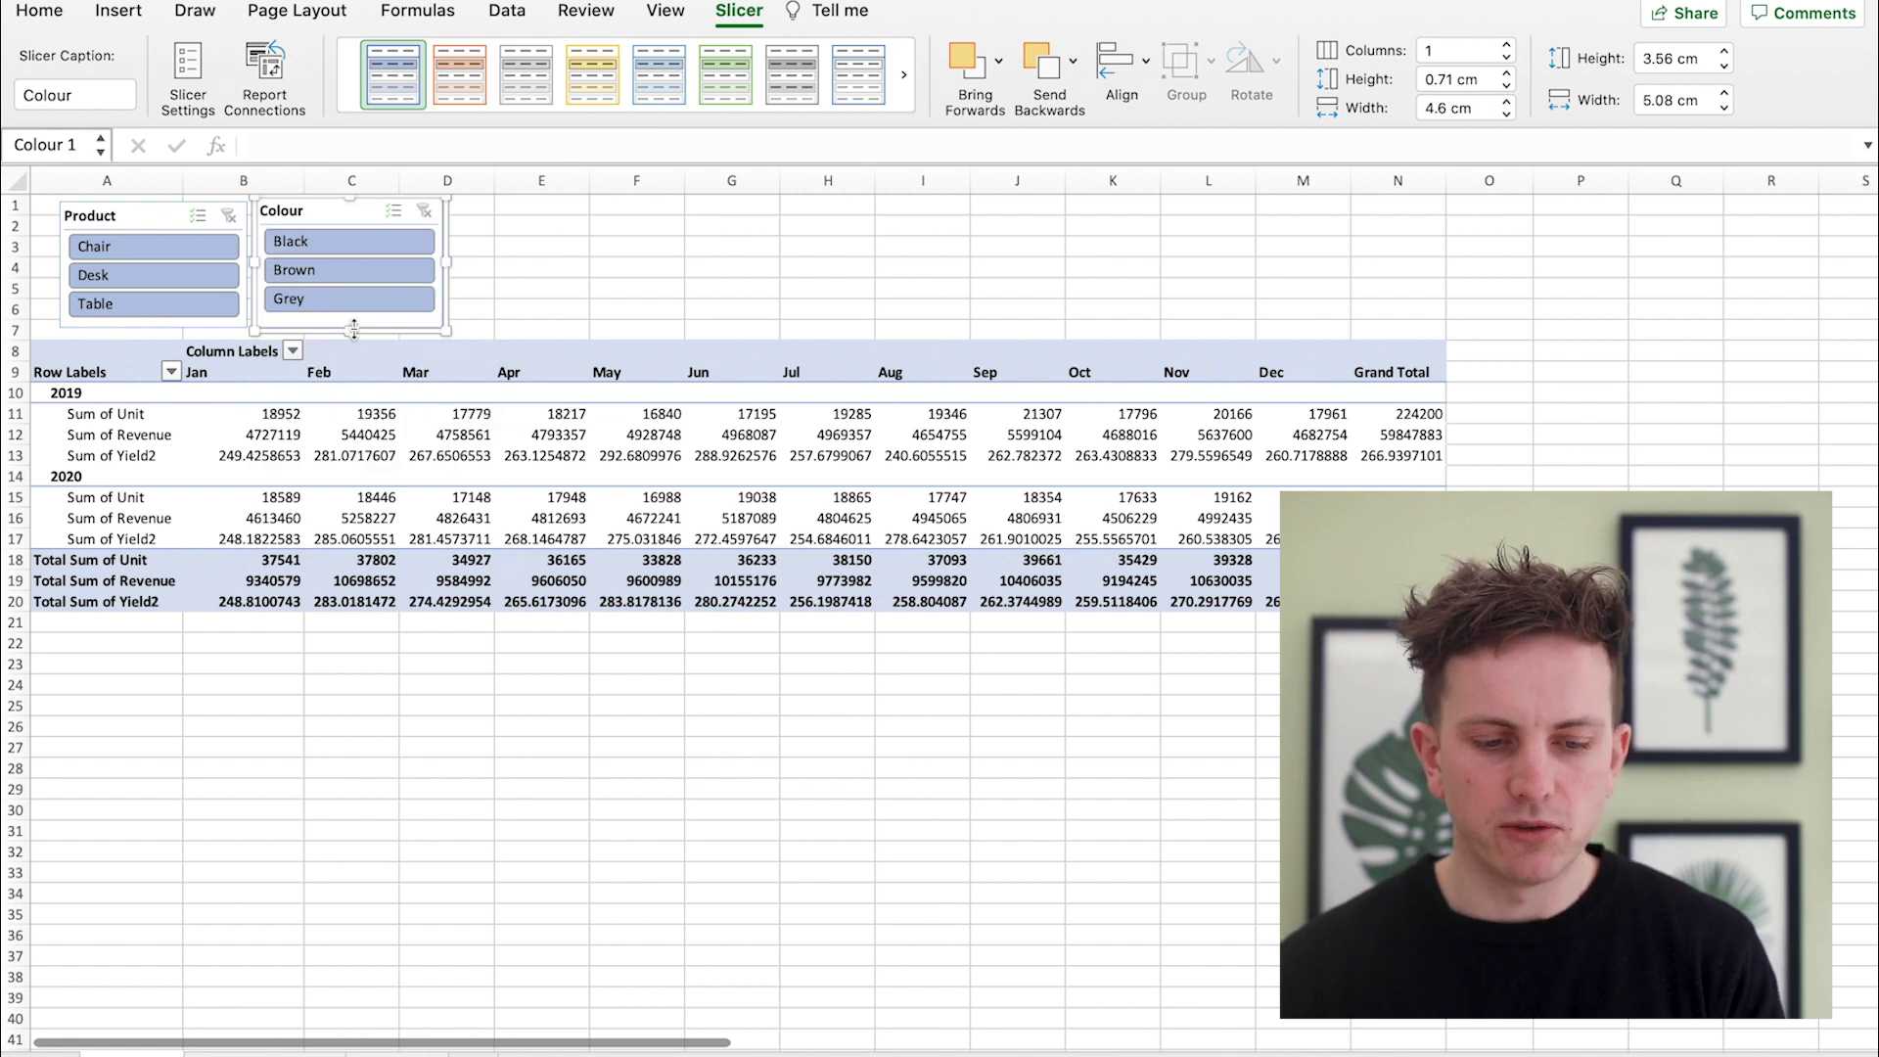
pyautogui.click(670, 321)
pyautogui.click(577, 747)
pyautogui.click(588, 776)
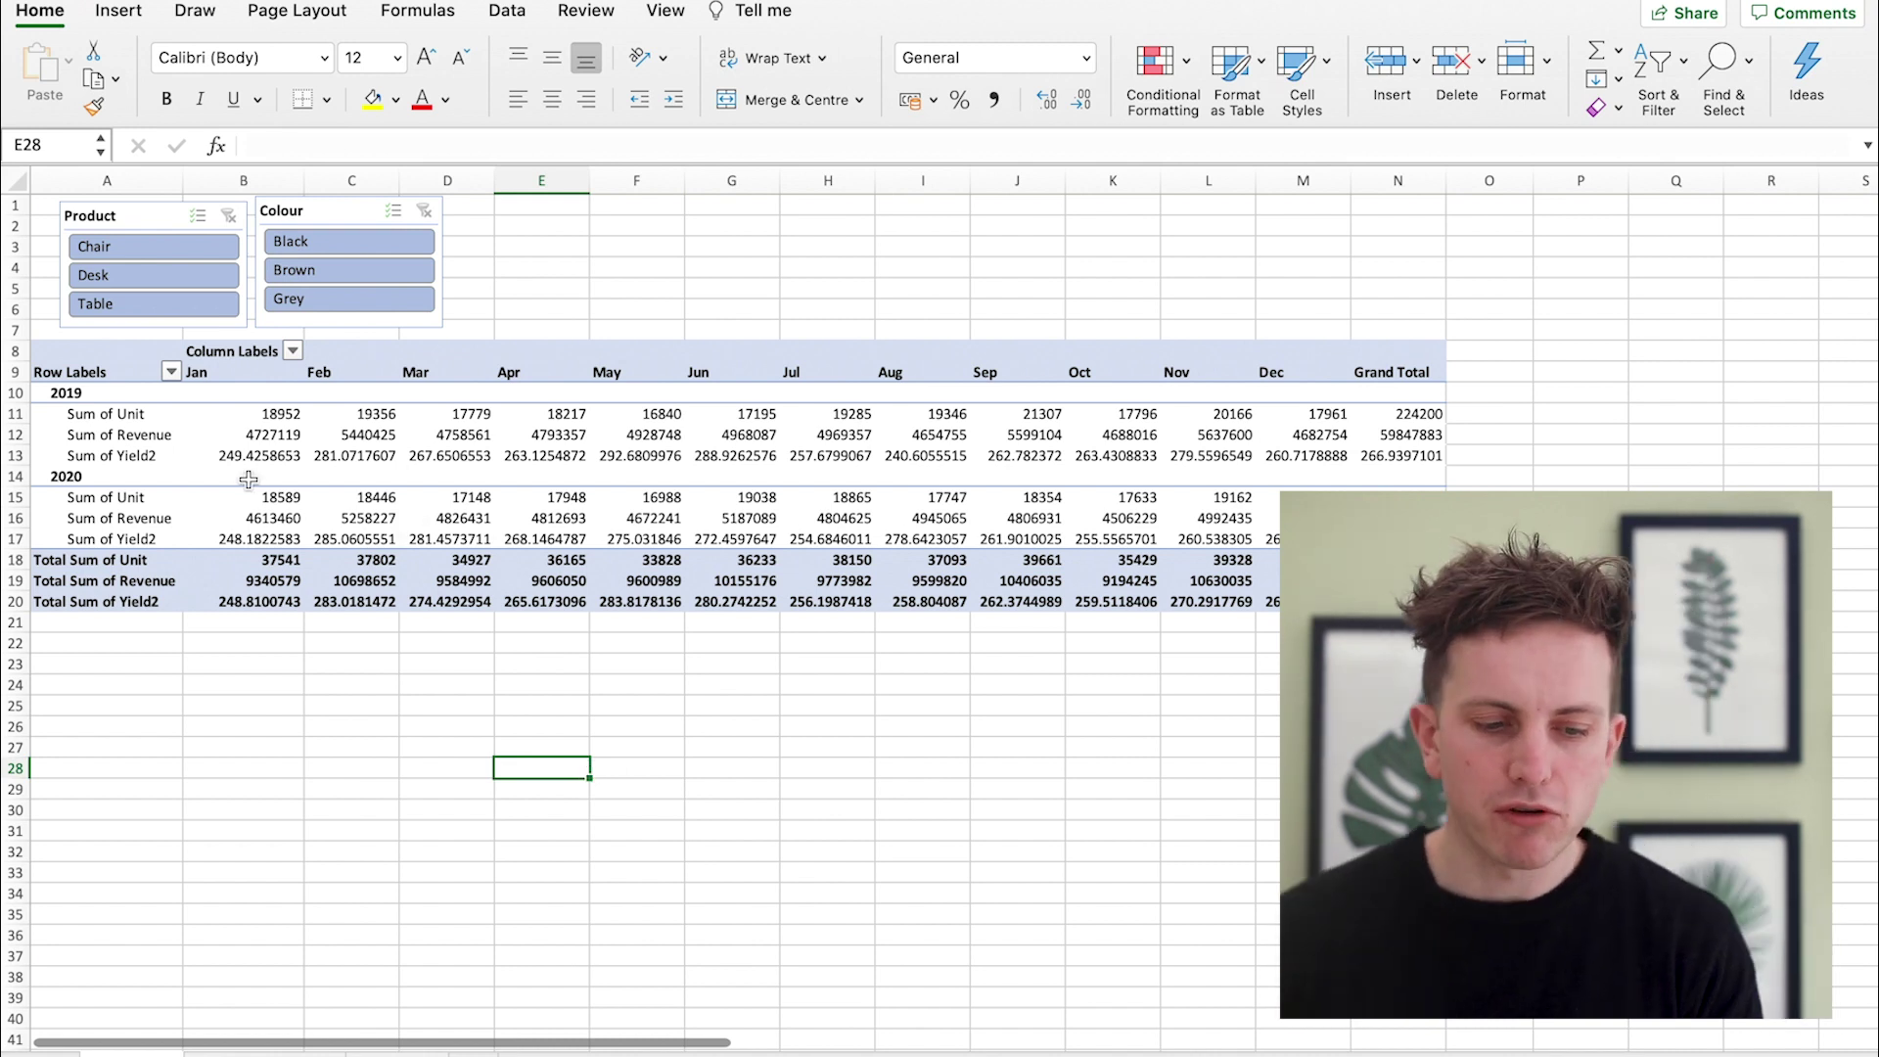
# Move Values above Year in Rows so 2019 and 2020 nest under each measure.
pyautogui.click(118, 435)
pyautogui.click(562, 730)
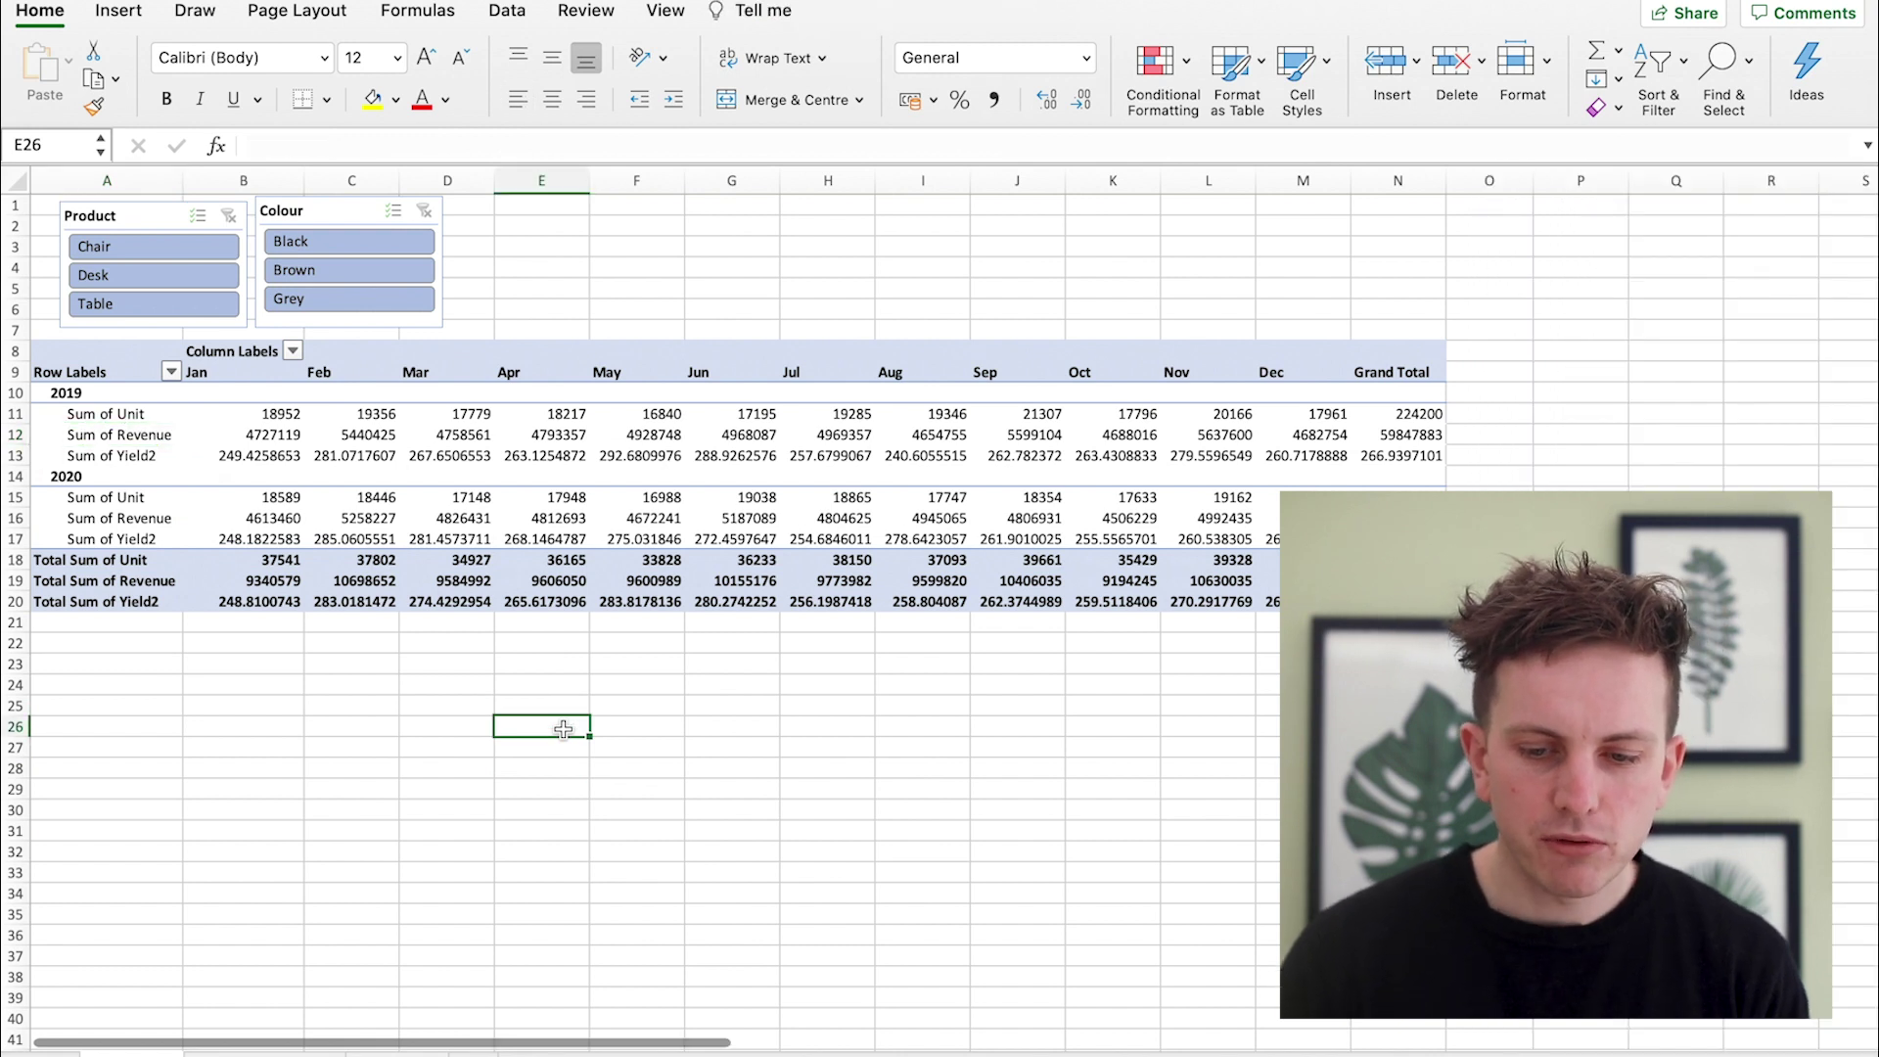
pyautogui.click(94, 439)
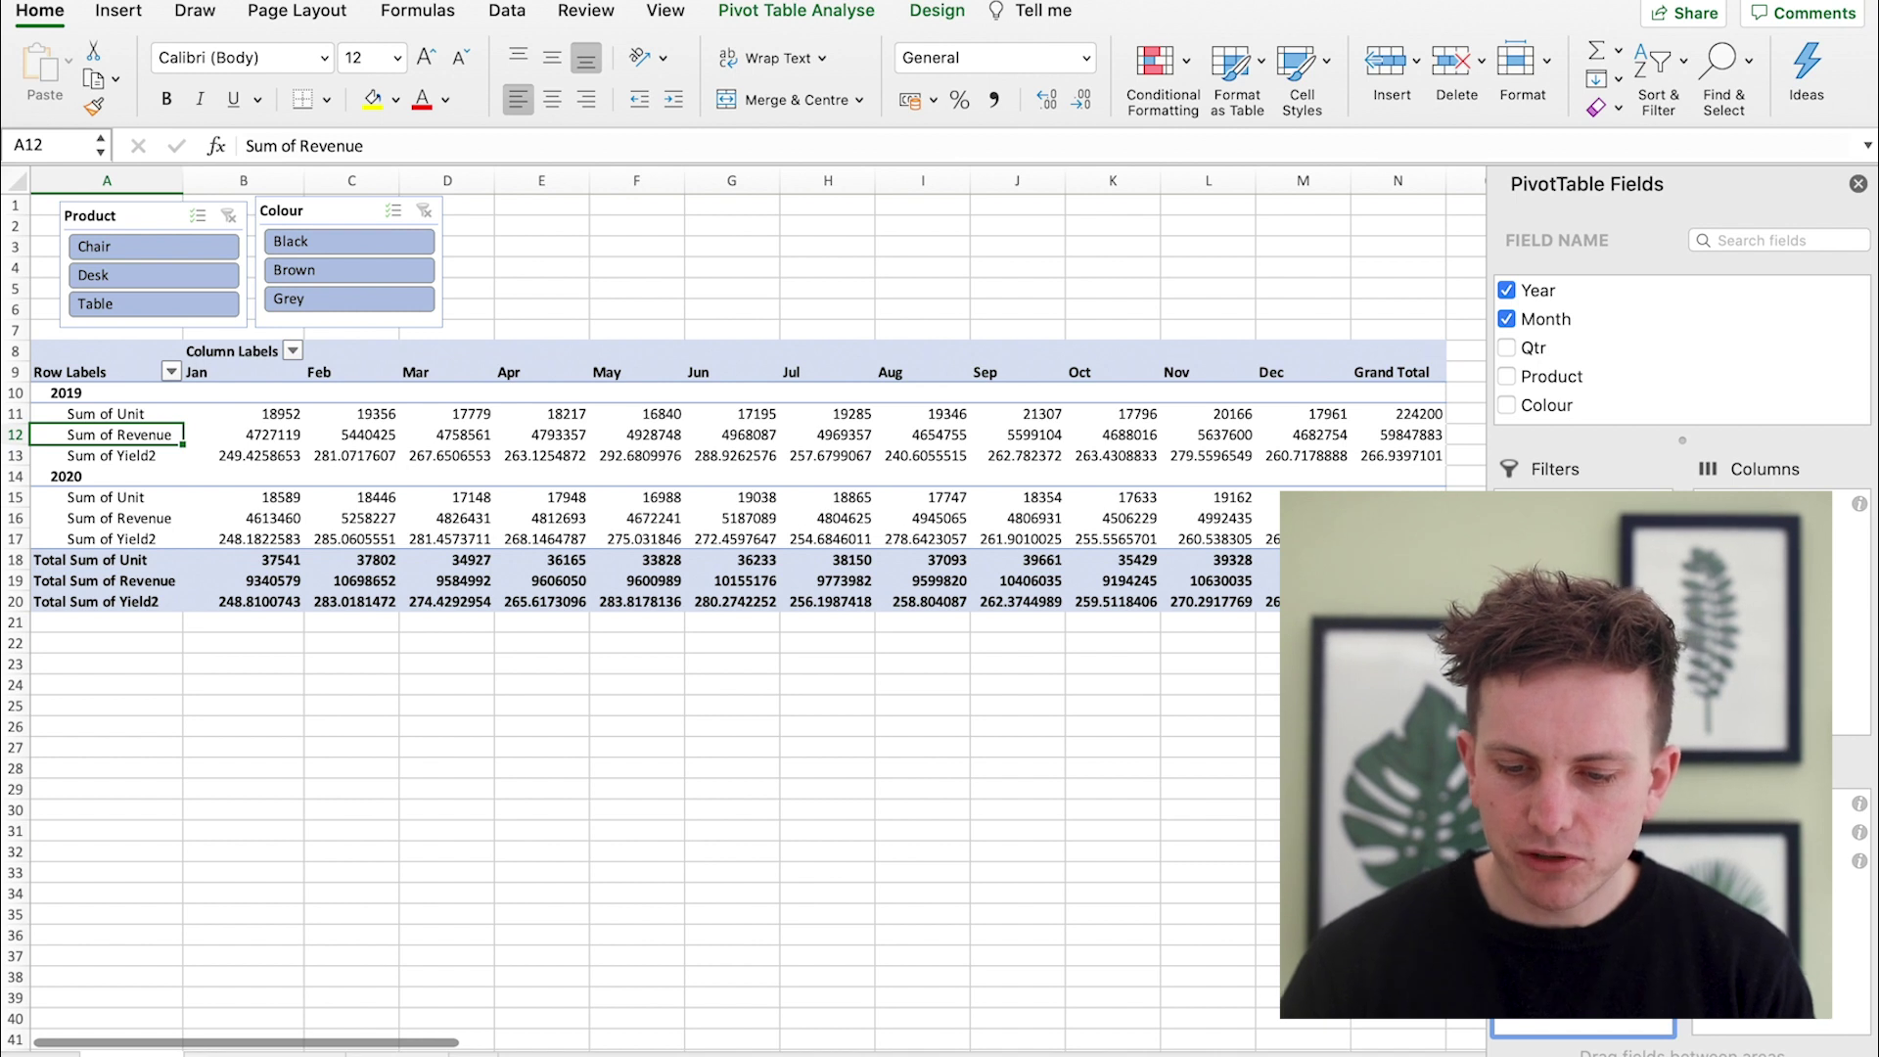
pyautogui.moveTo(1581, 832); pyautogui.dragTo(1581, 798)
pyautogui.click(546, 730)
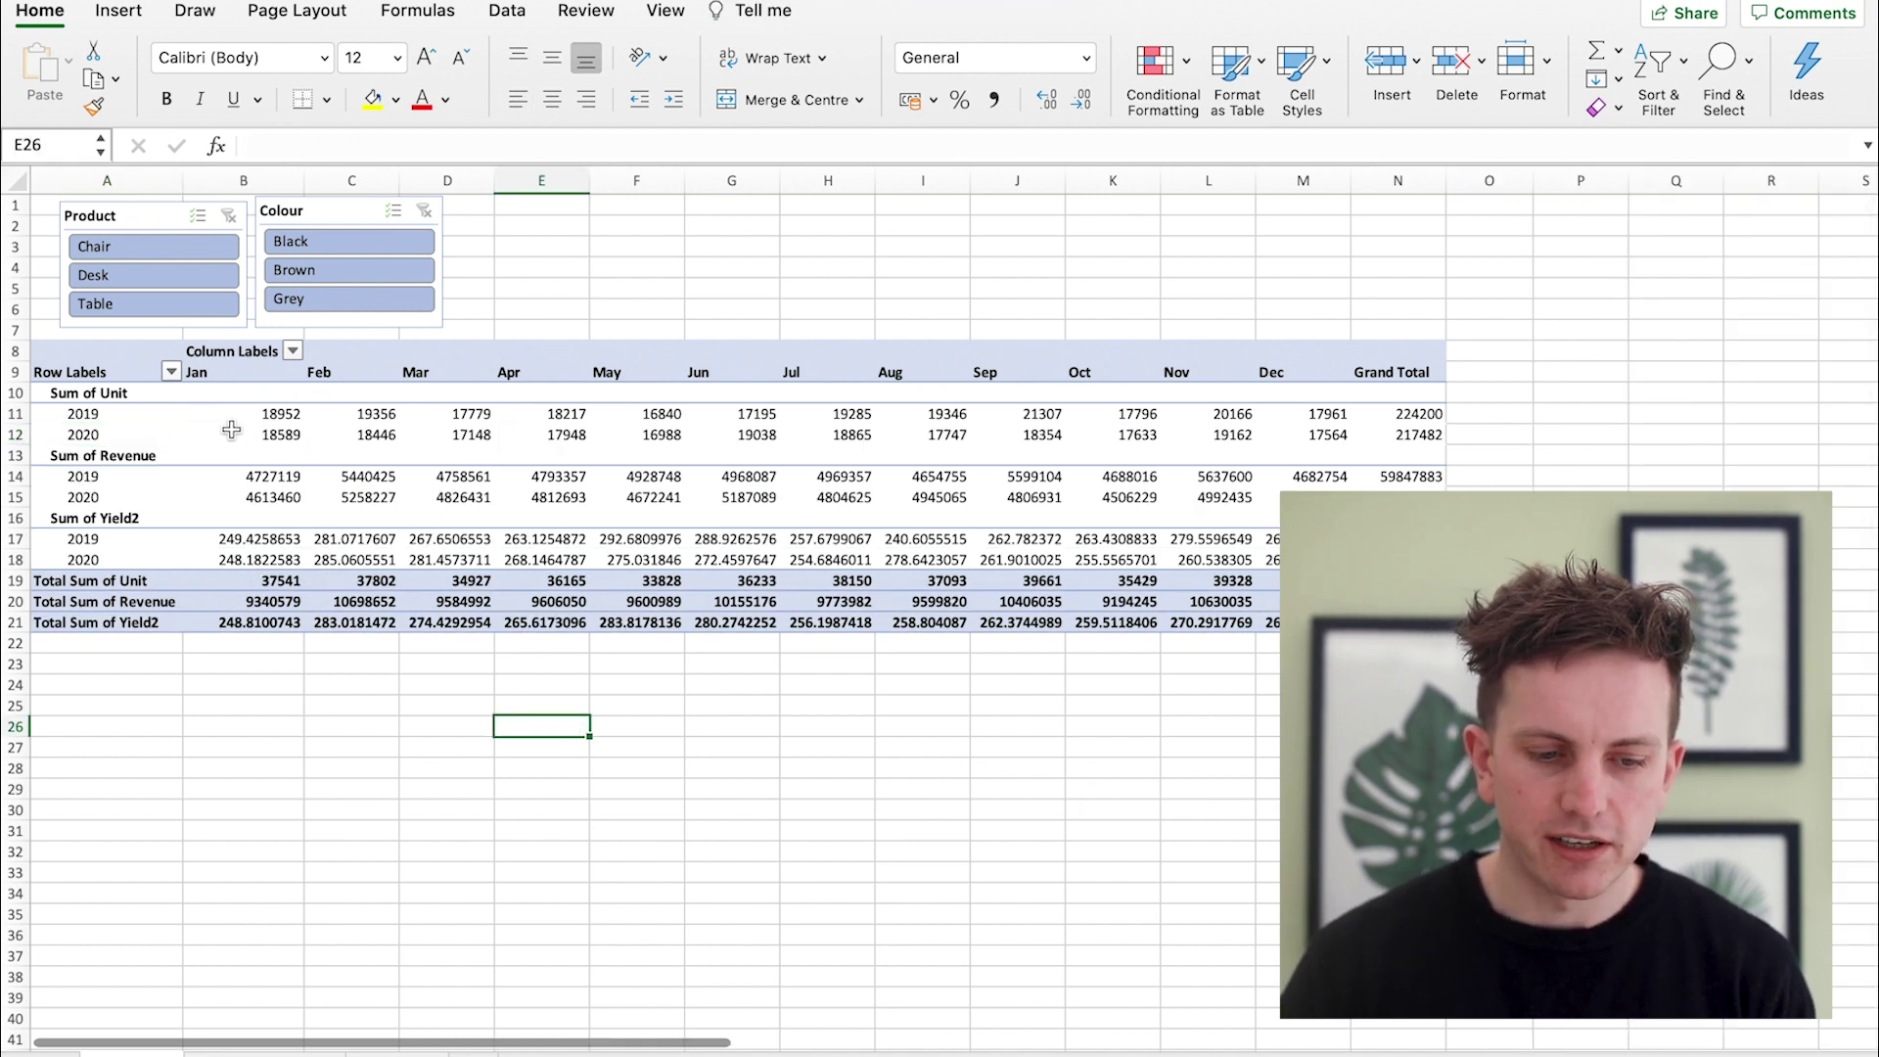
# Switch the pivot to the classic PivotTable layout in PivotTable Options.
pyautogui.rightClick(247, 414)
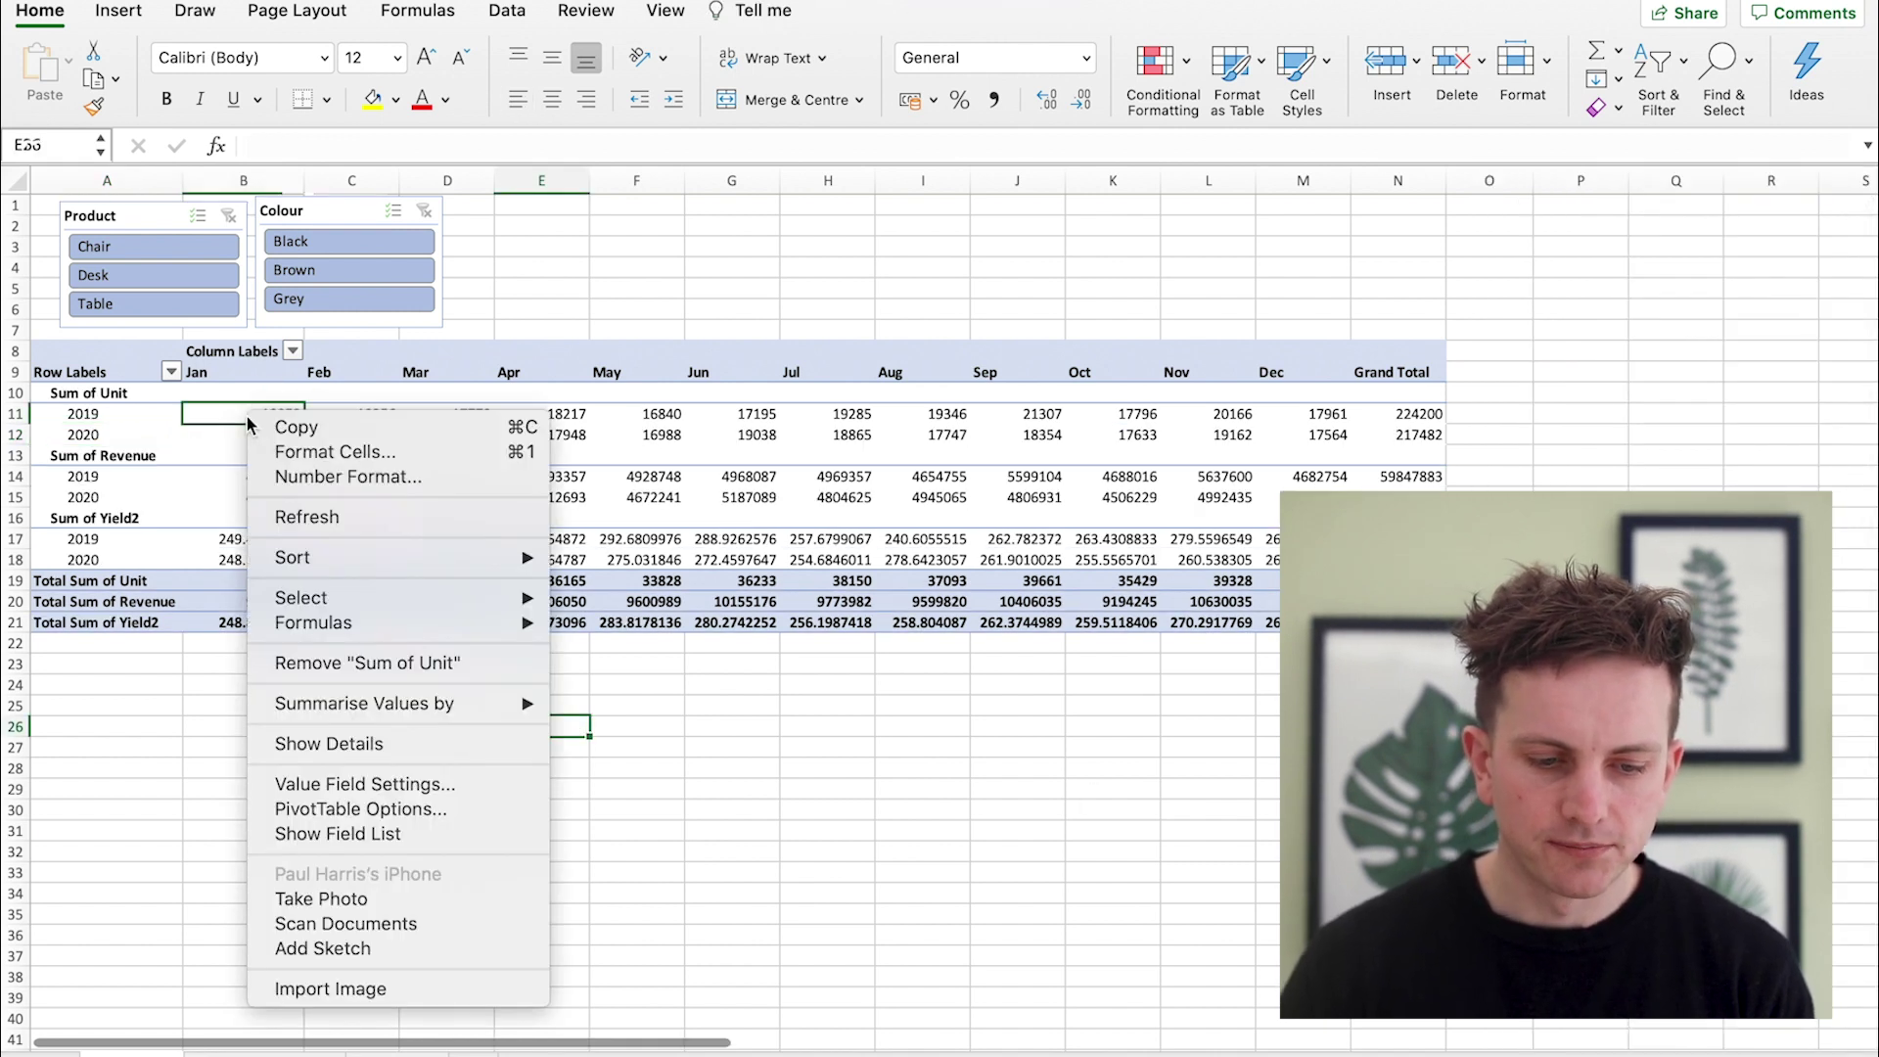
pyautogui.click(480, 812)
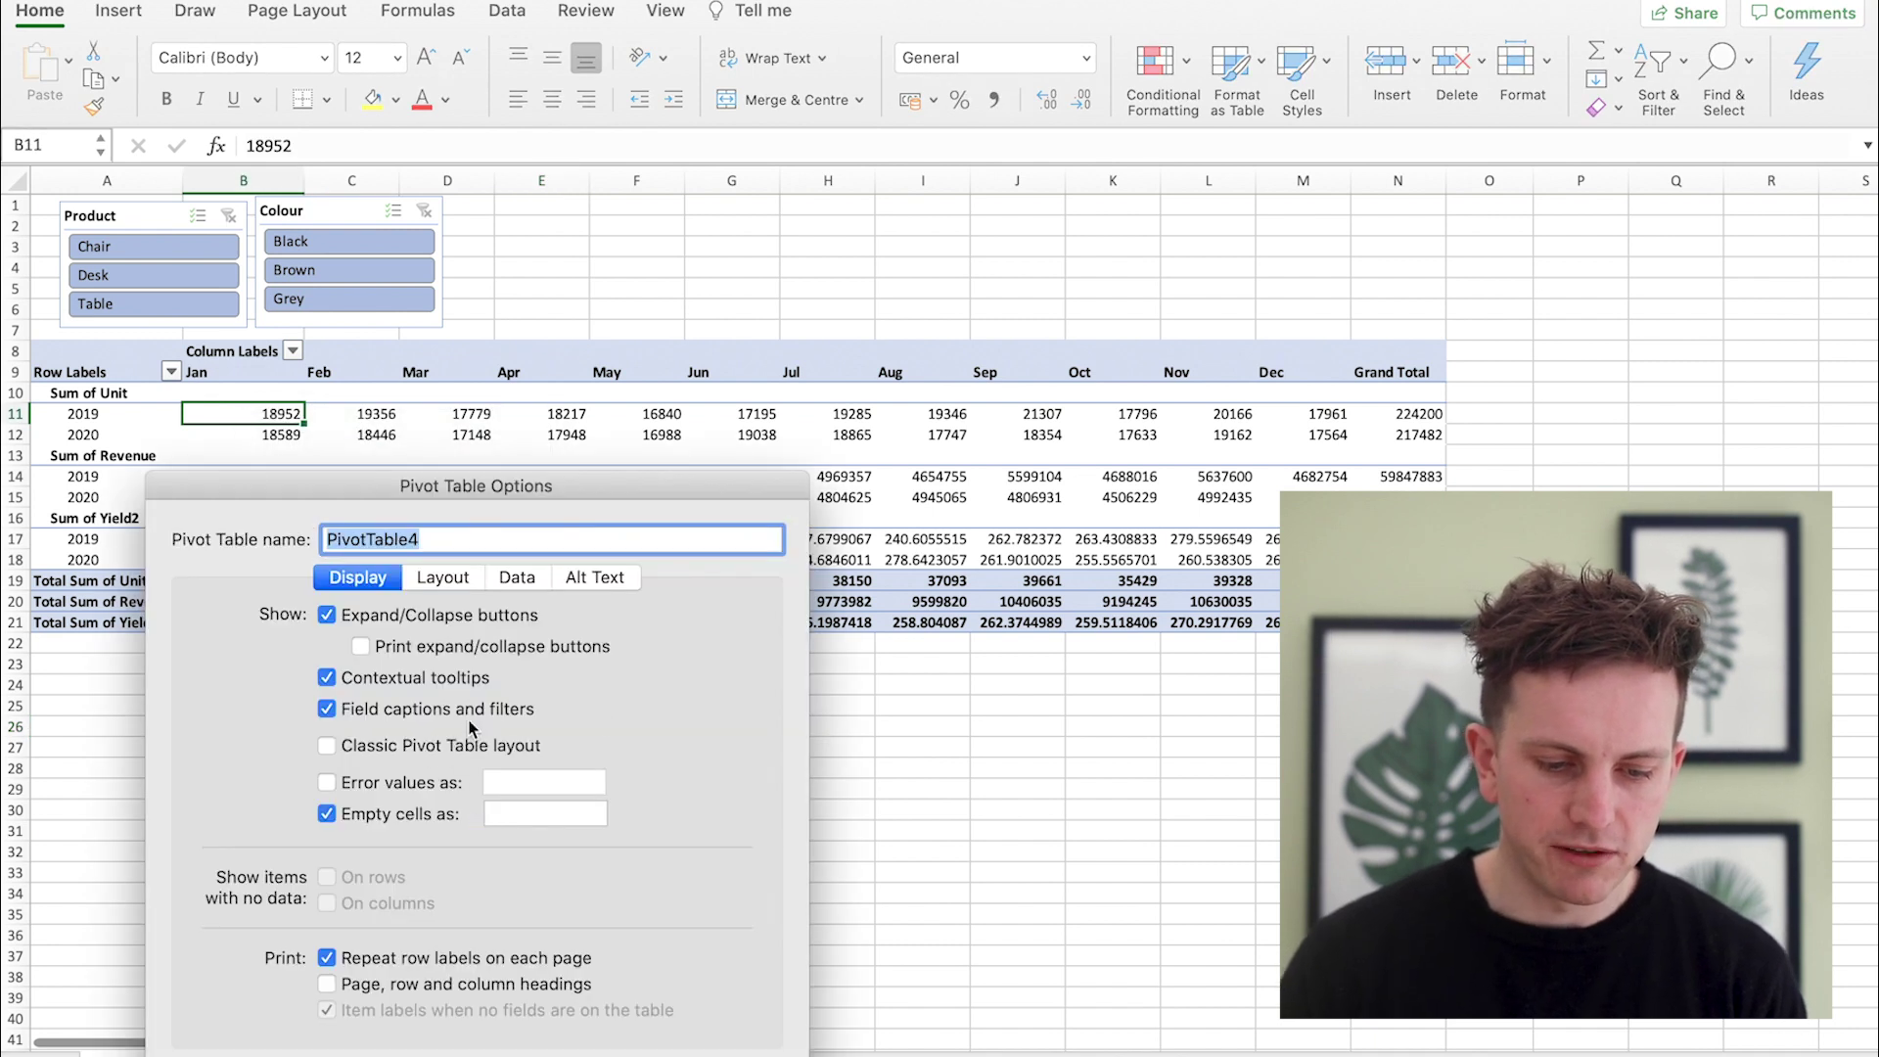
pyautogui.click(431, 749)
pyautogui.press('Return')
pyautogui.click(347, 649)
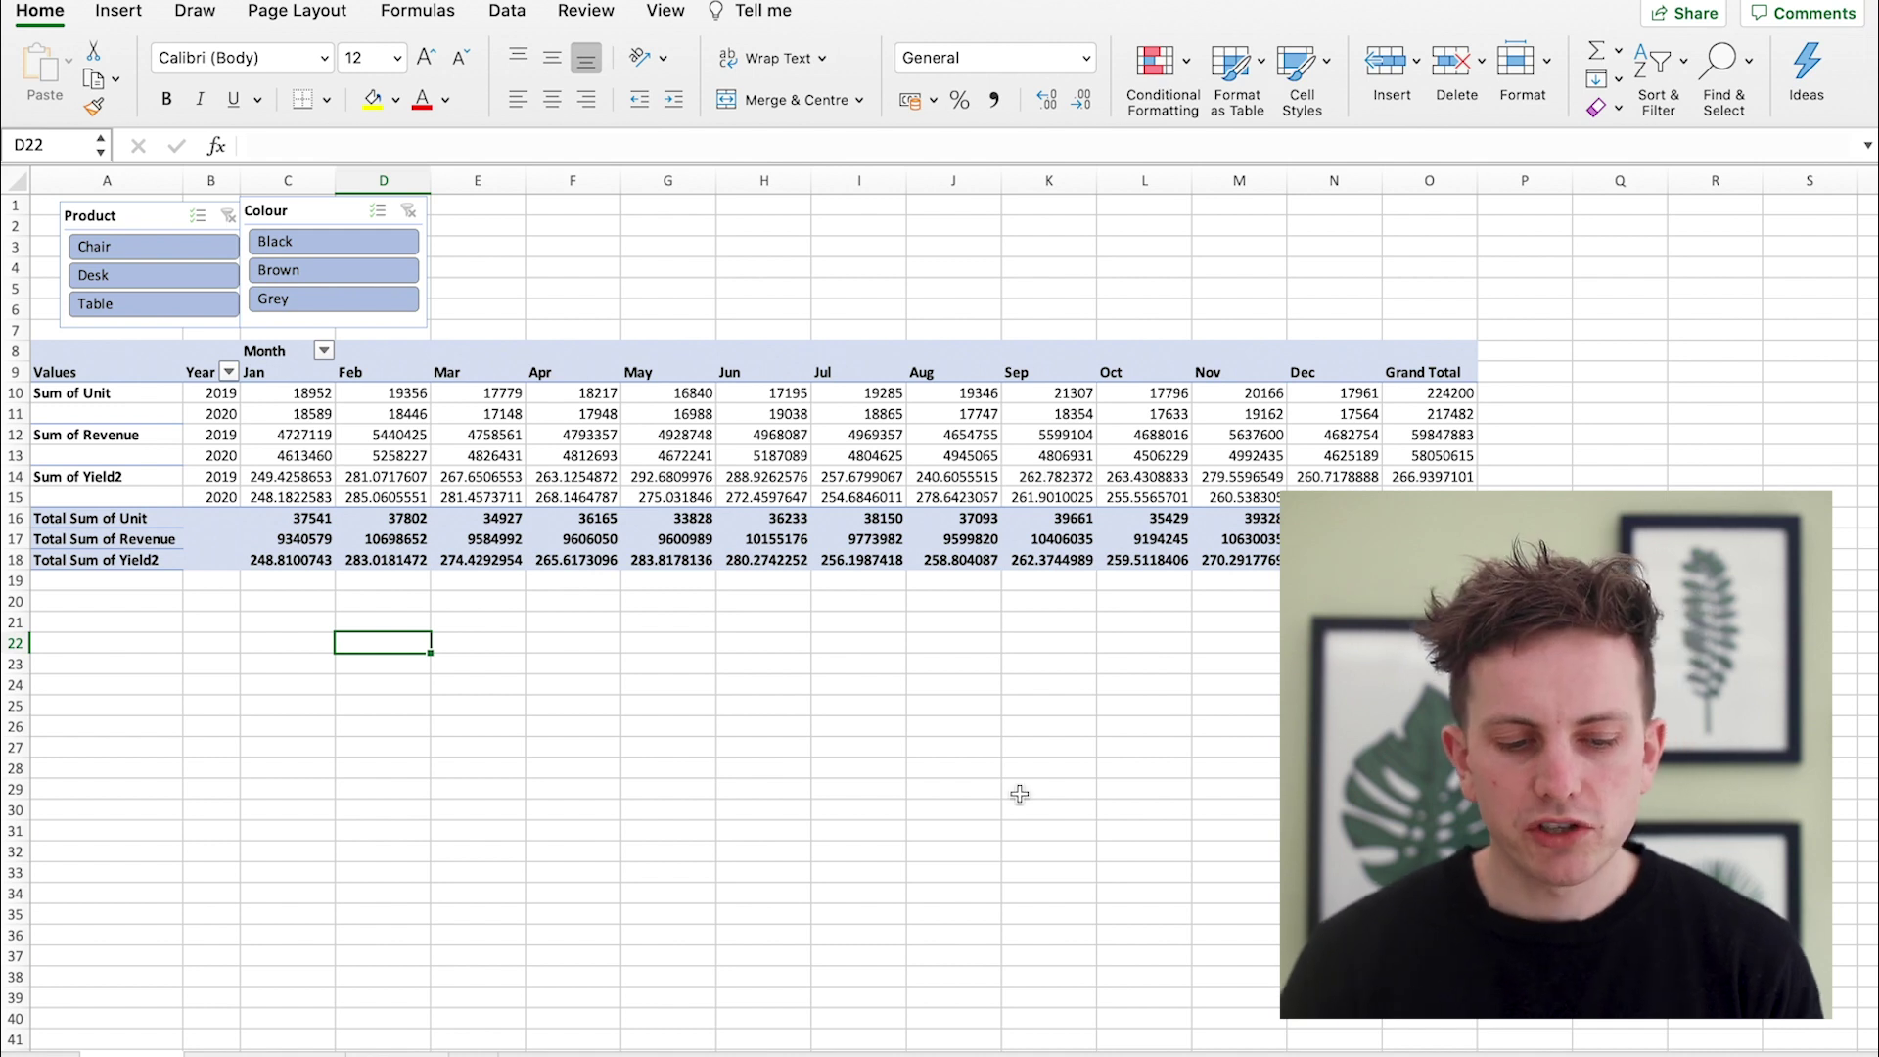
pyautogui.click(304, 411)
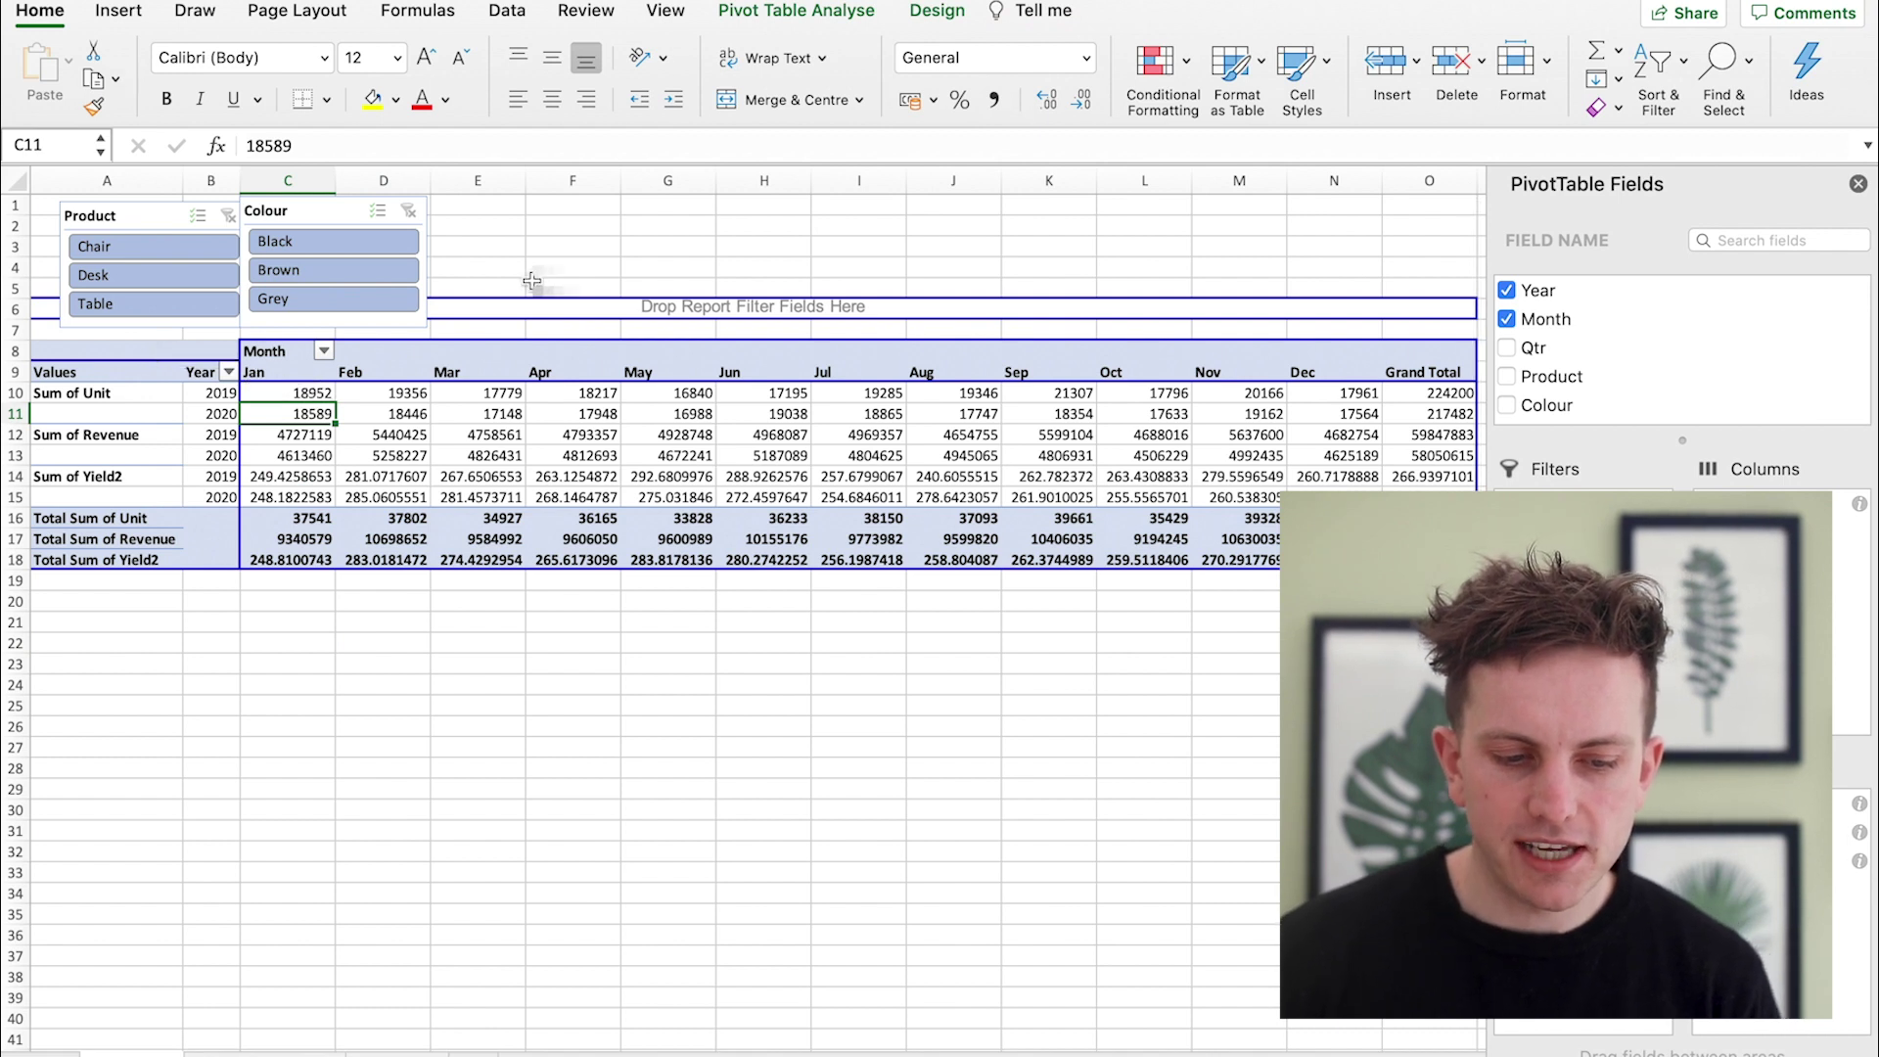
pyautogui.click(732, 11)
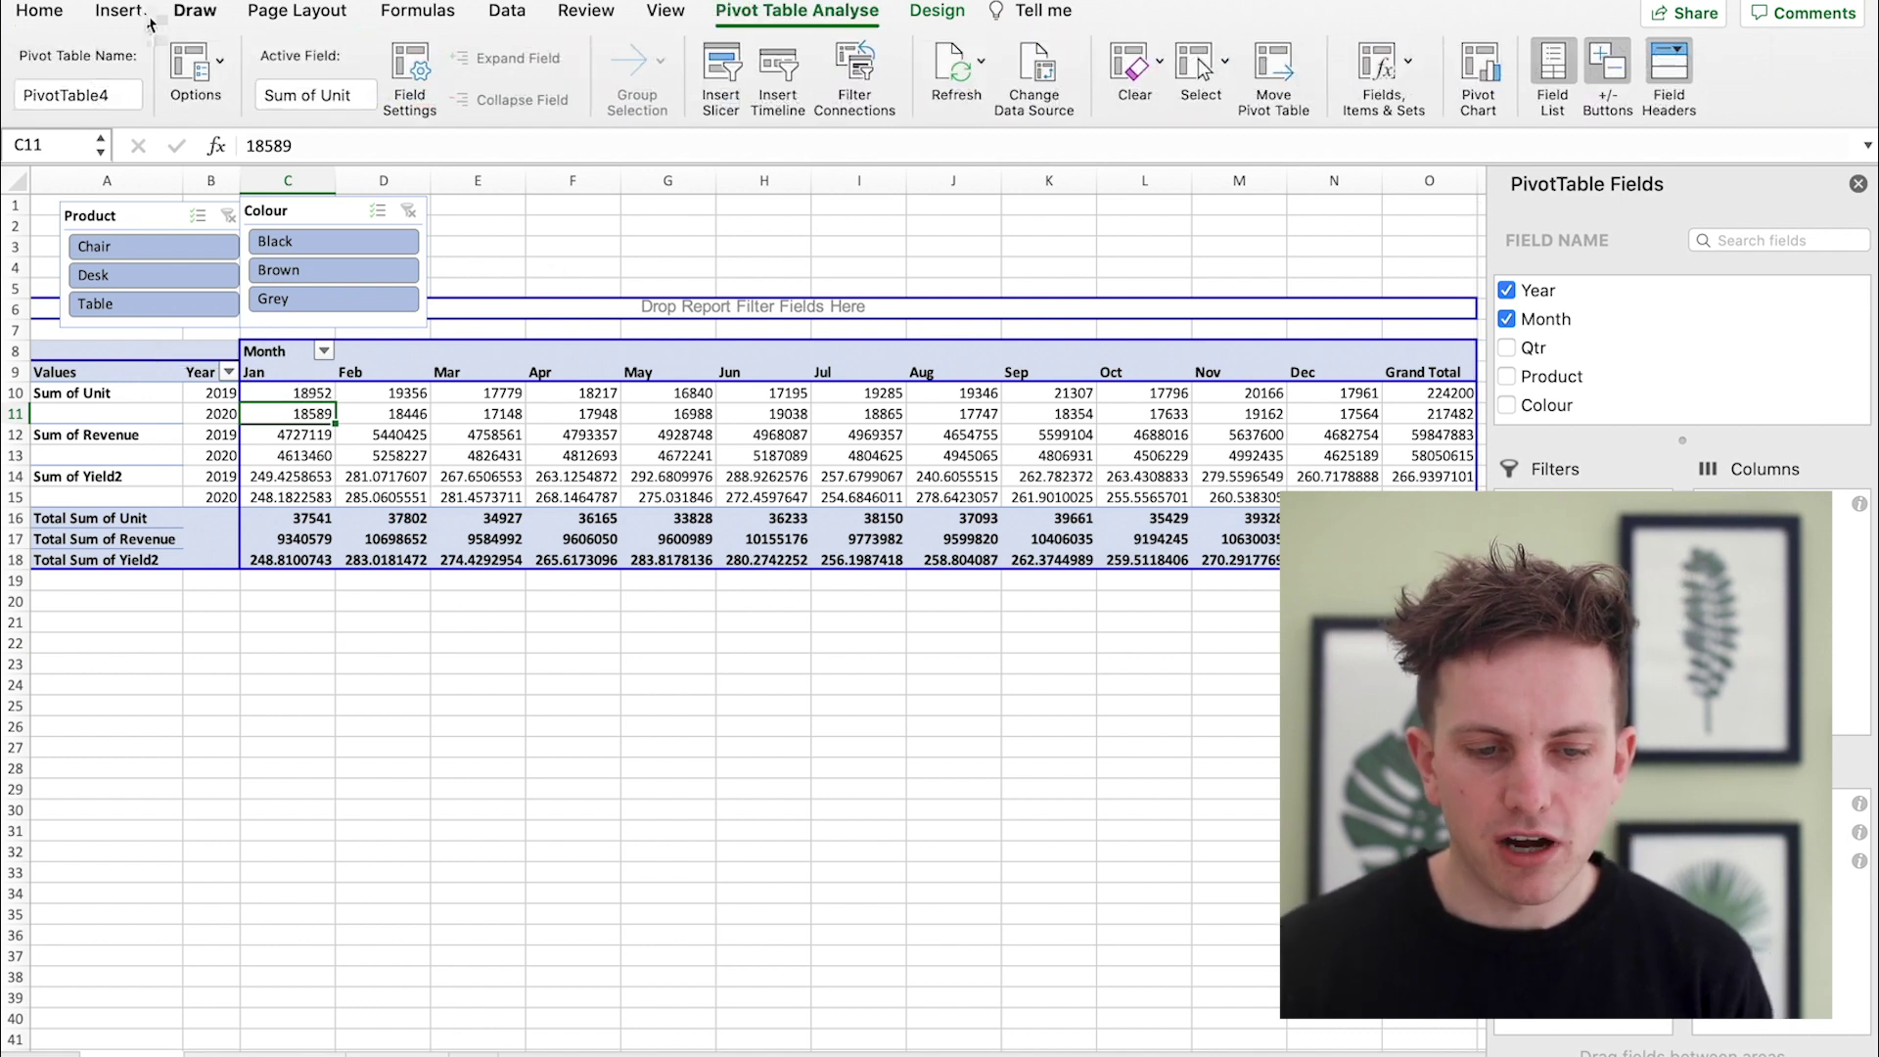
pyautogui.click(118, 11)
pyautogui.click(852, 64)
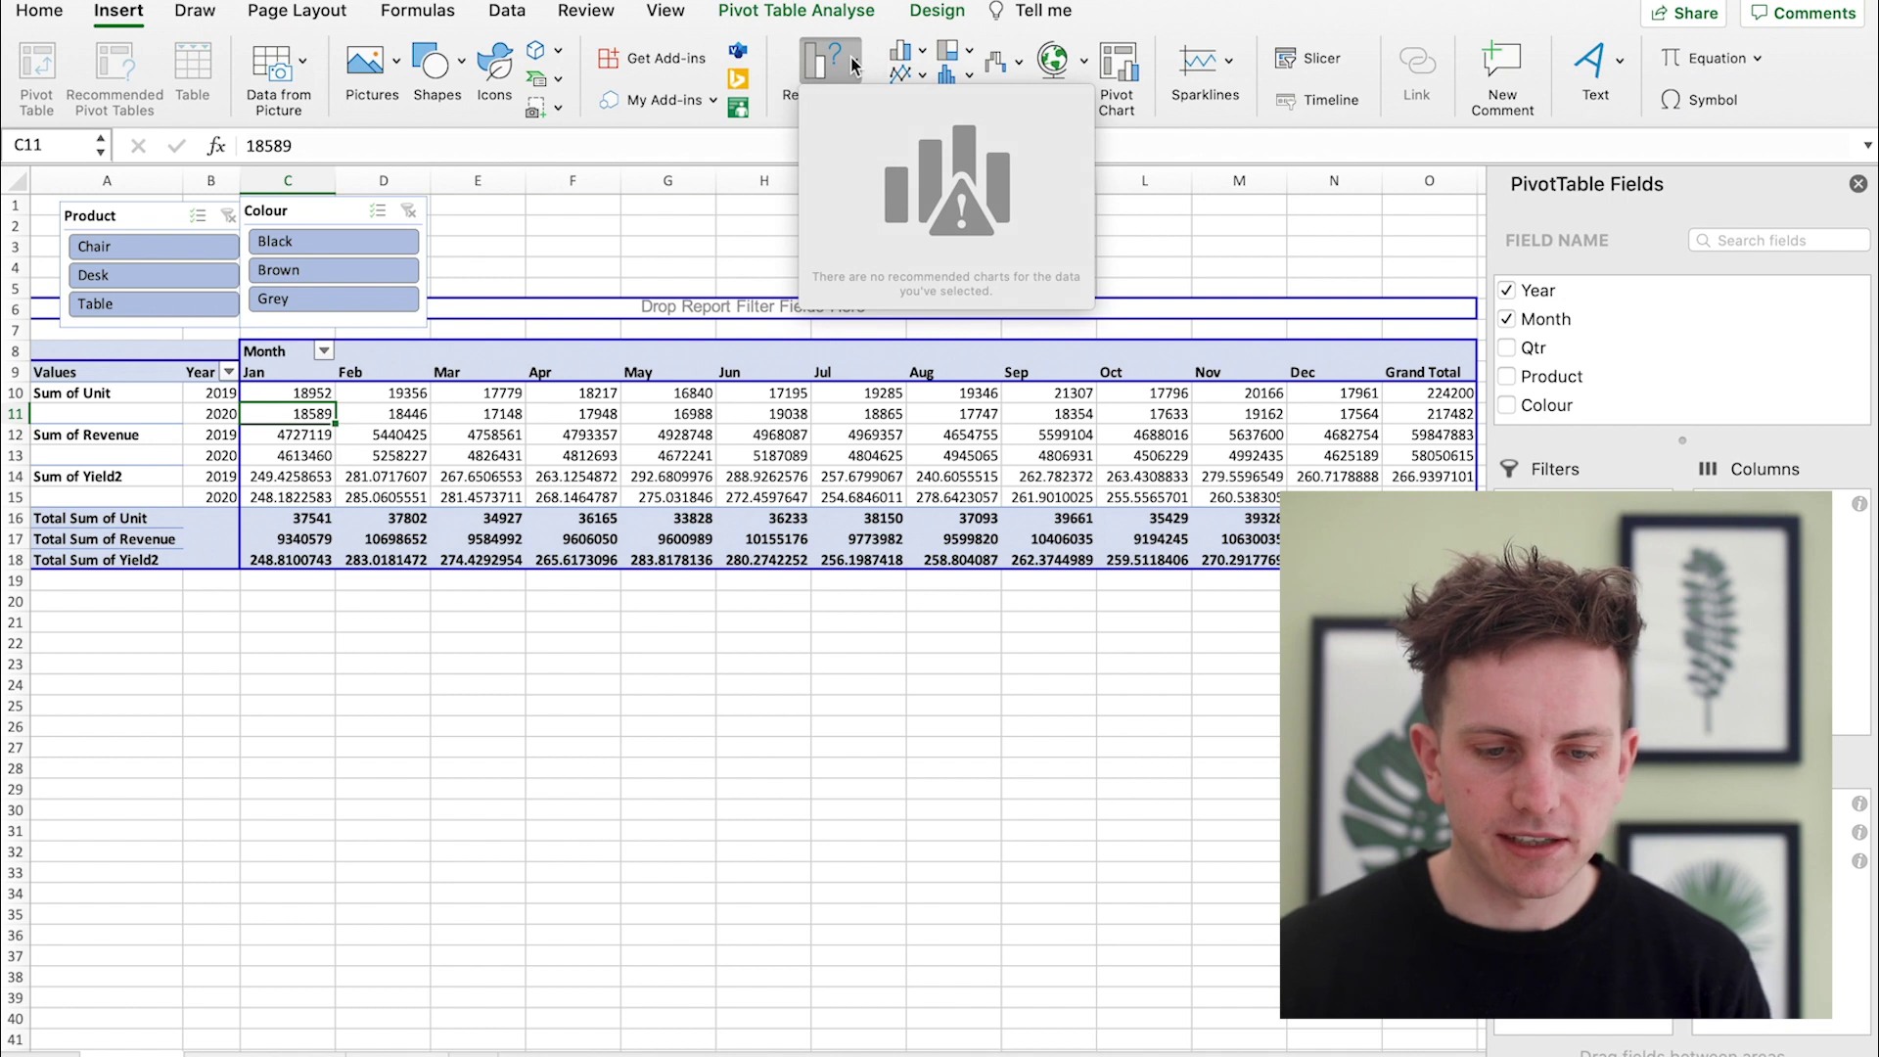
pyautogui.press('Escape')
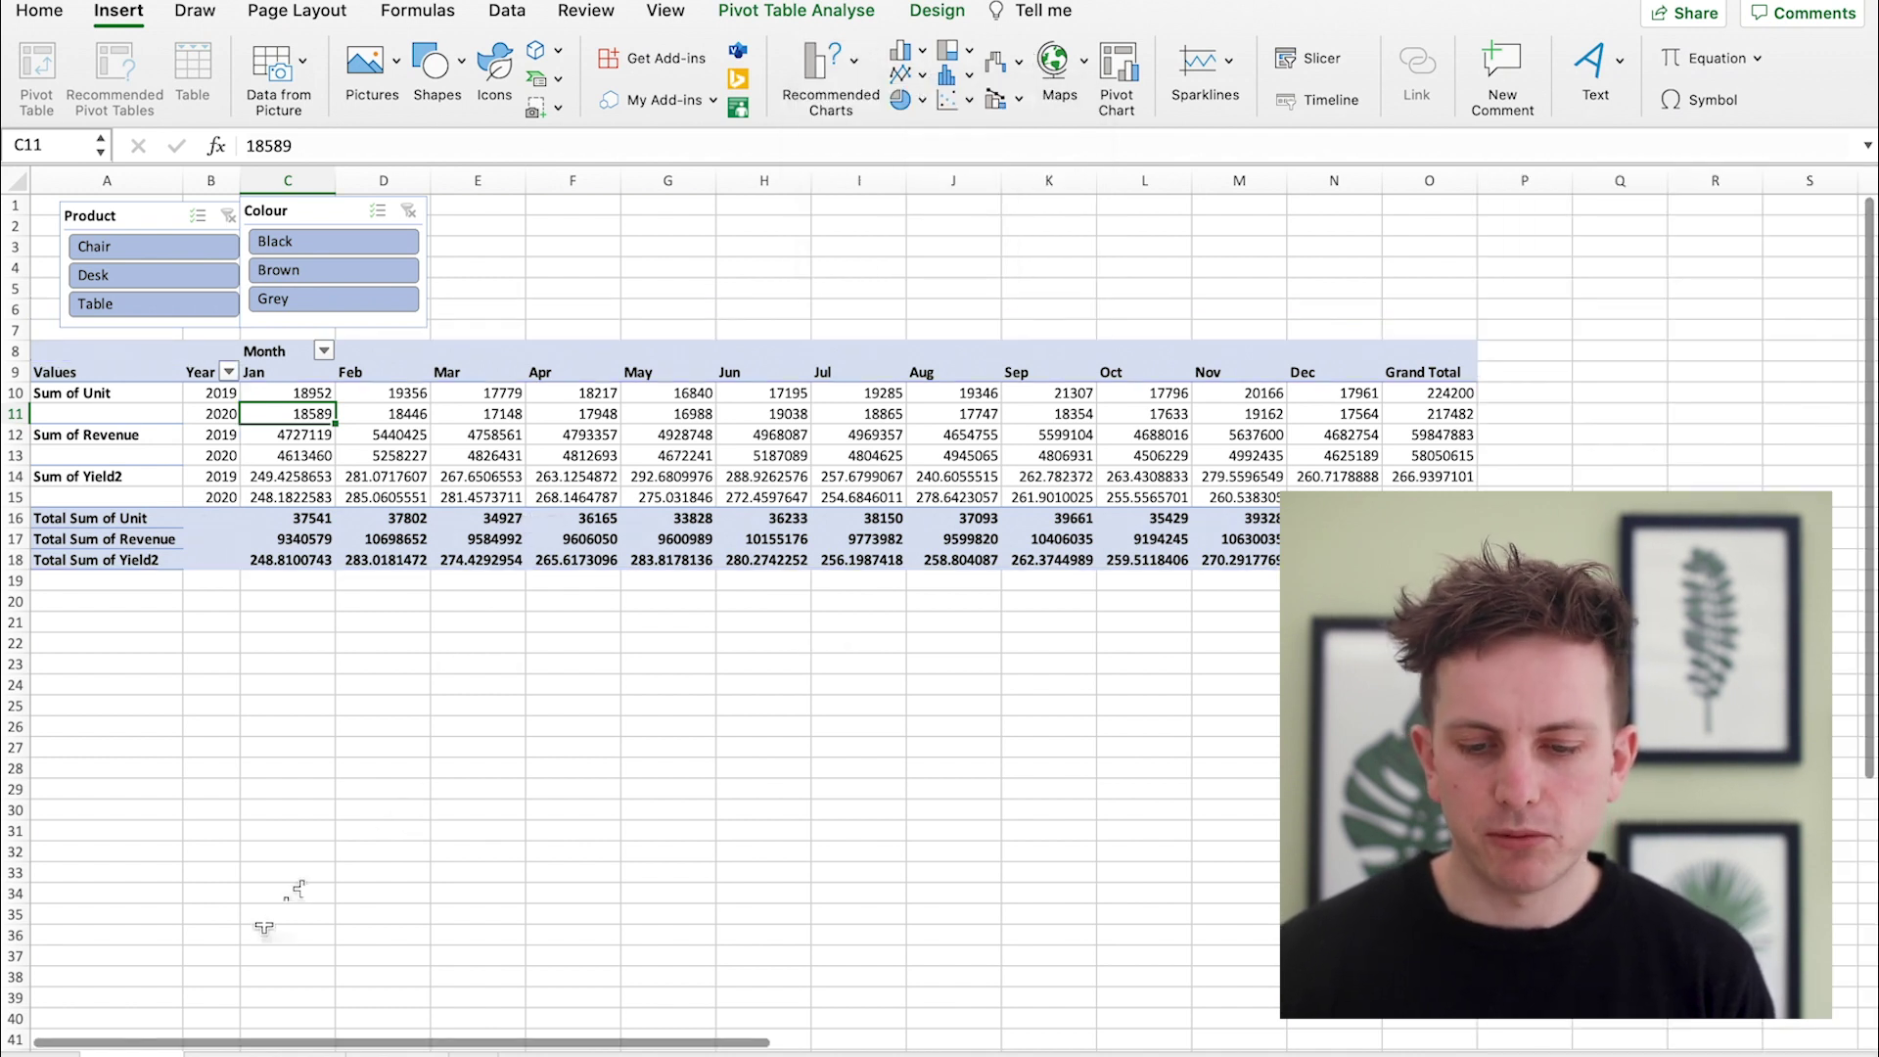
pyautogui.click(364, 831)
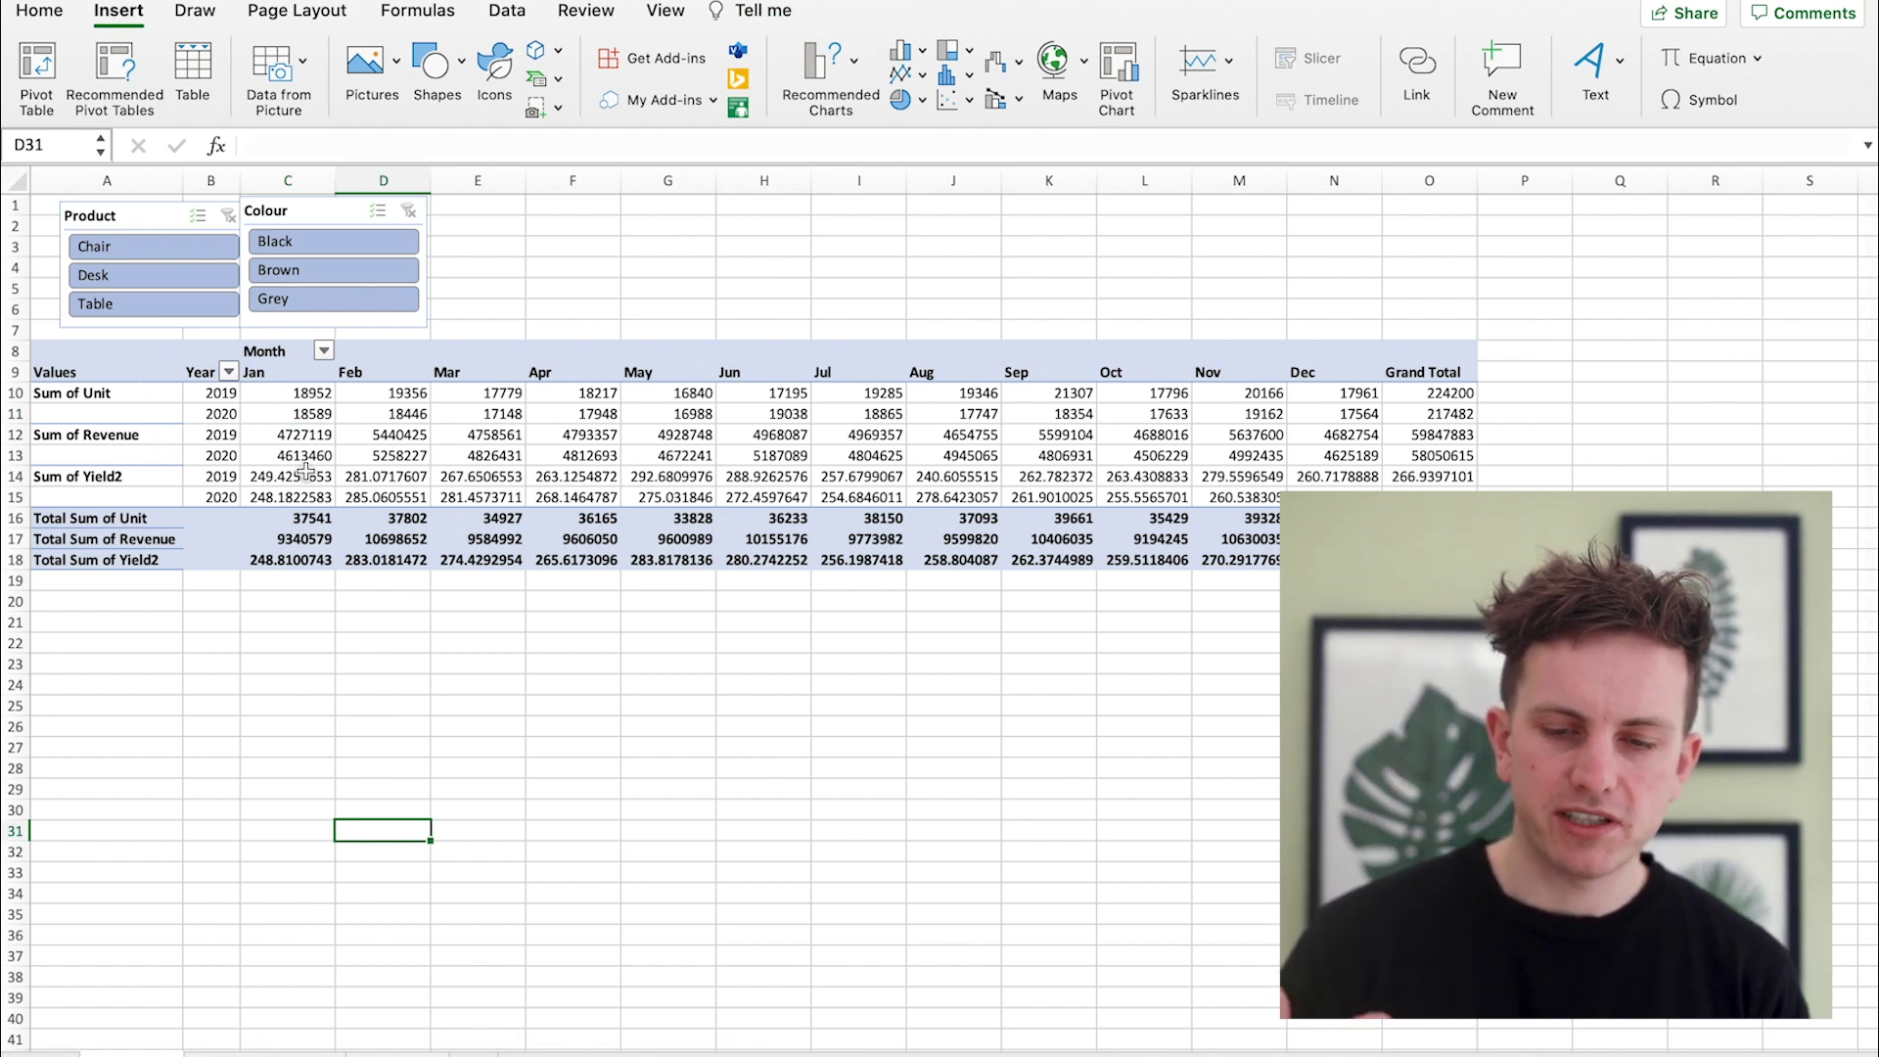
pyautogui.click(351, 418)
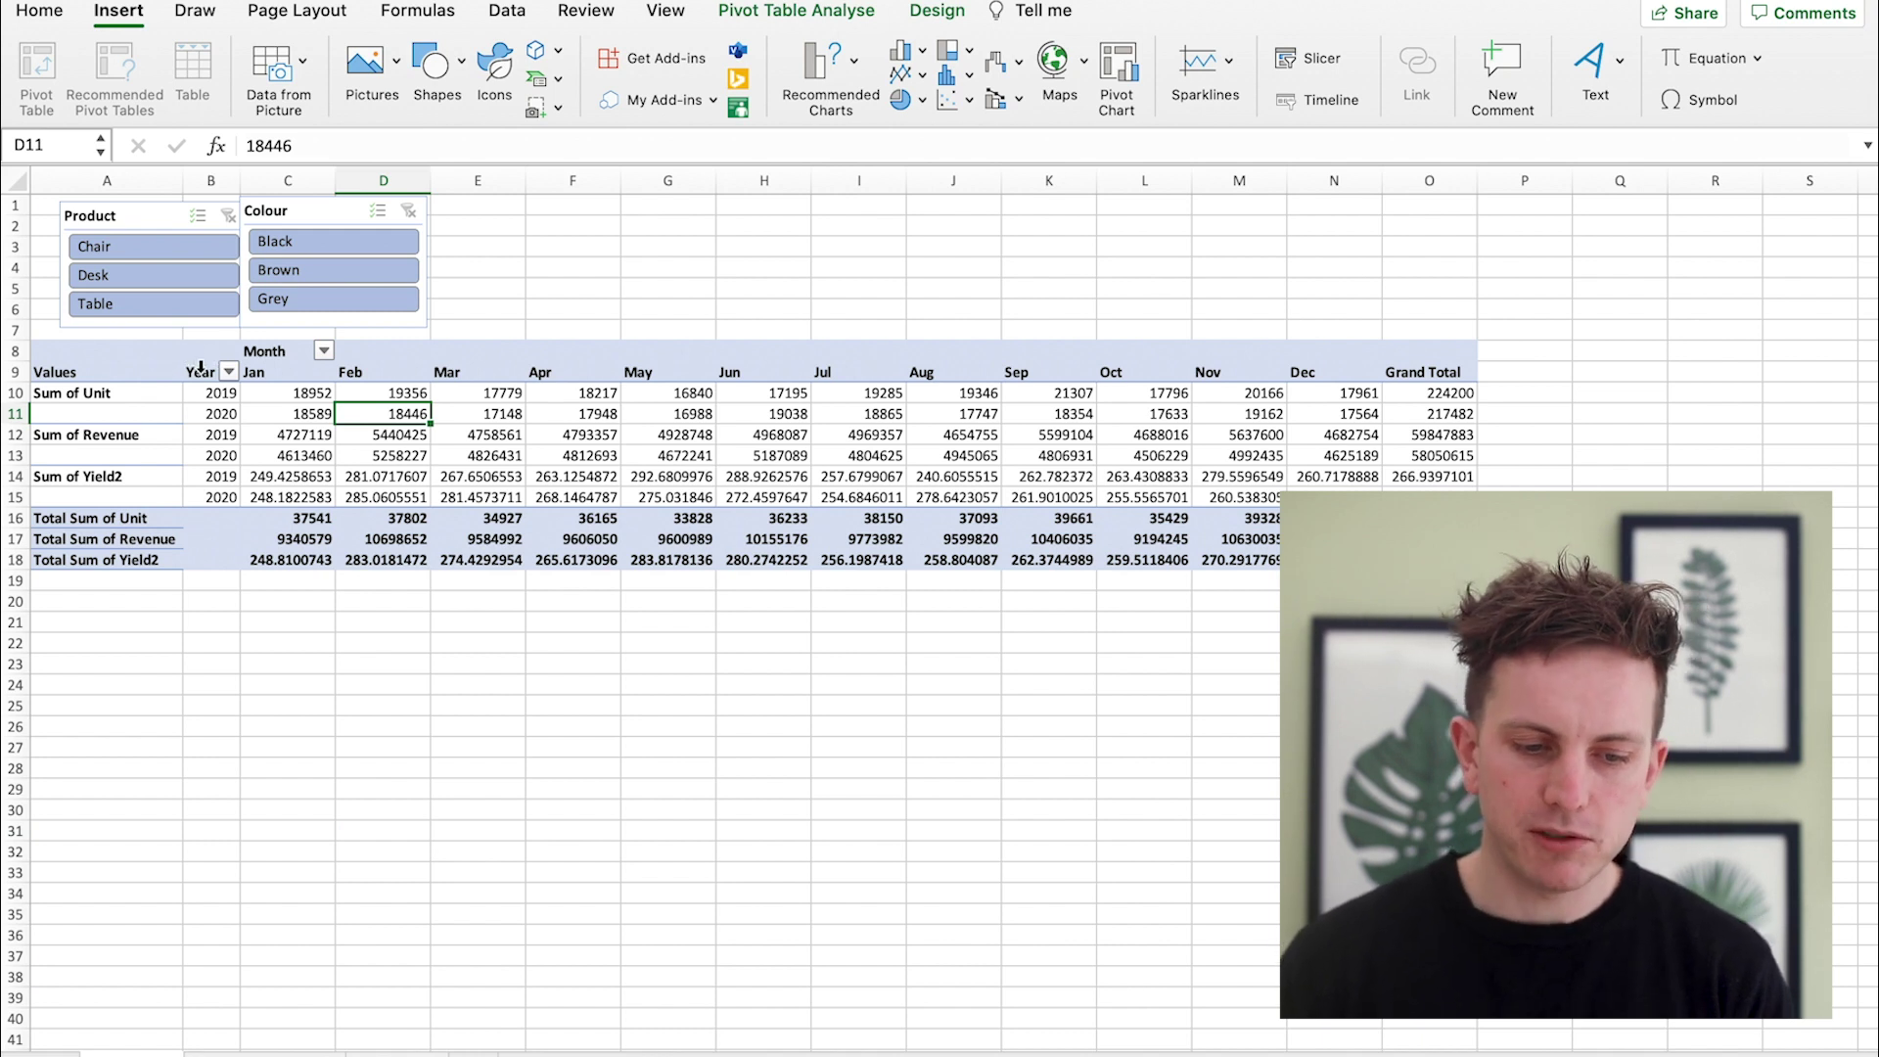
pyautogui.click(302, 359)
pyautogui.rightClick(297, 371)
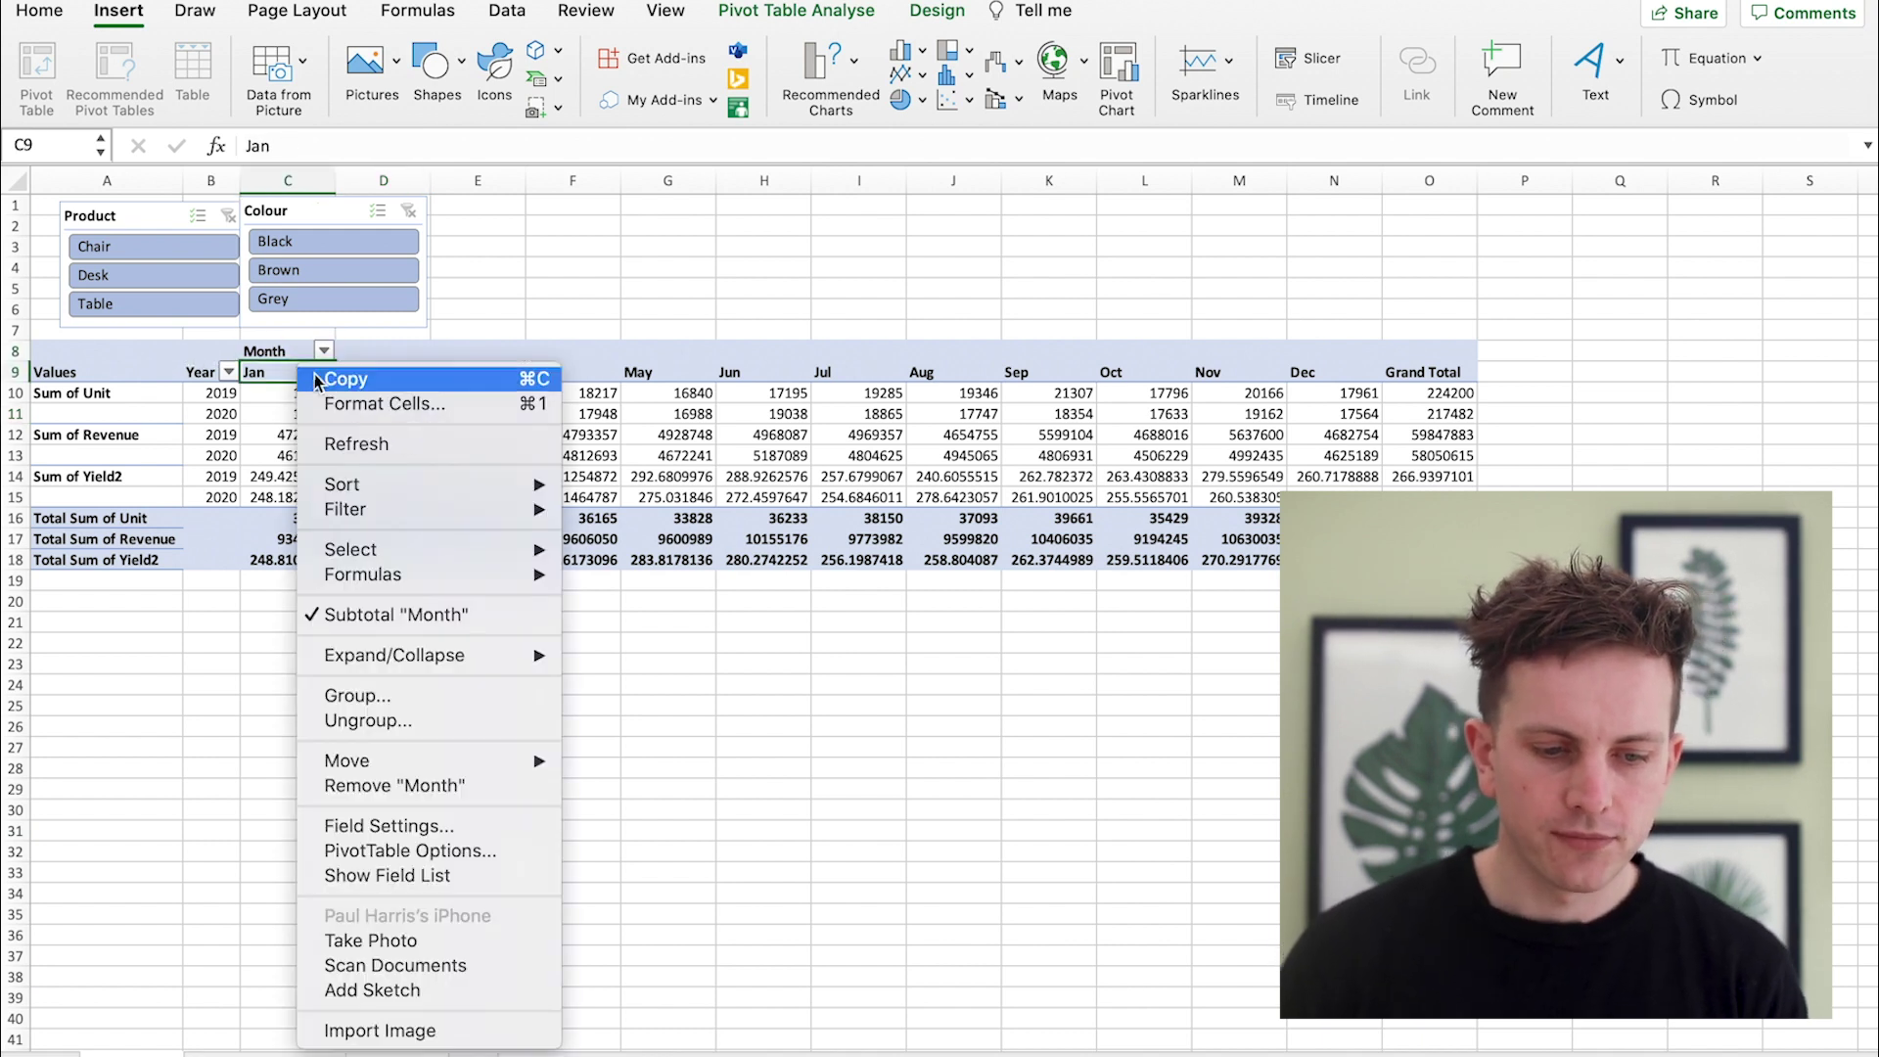
pyautogui.click(455, 856)
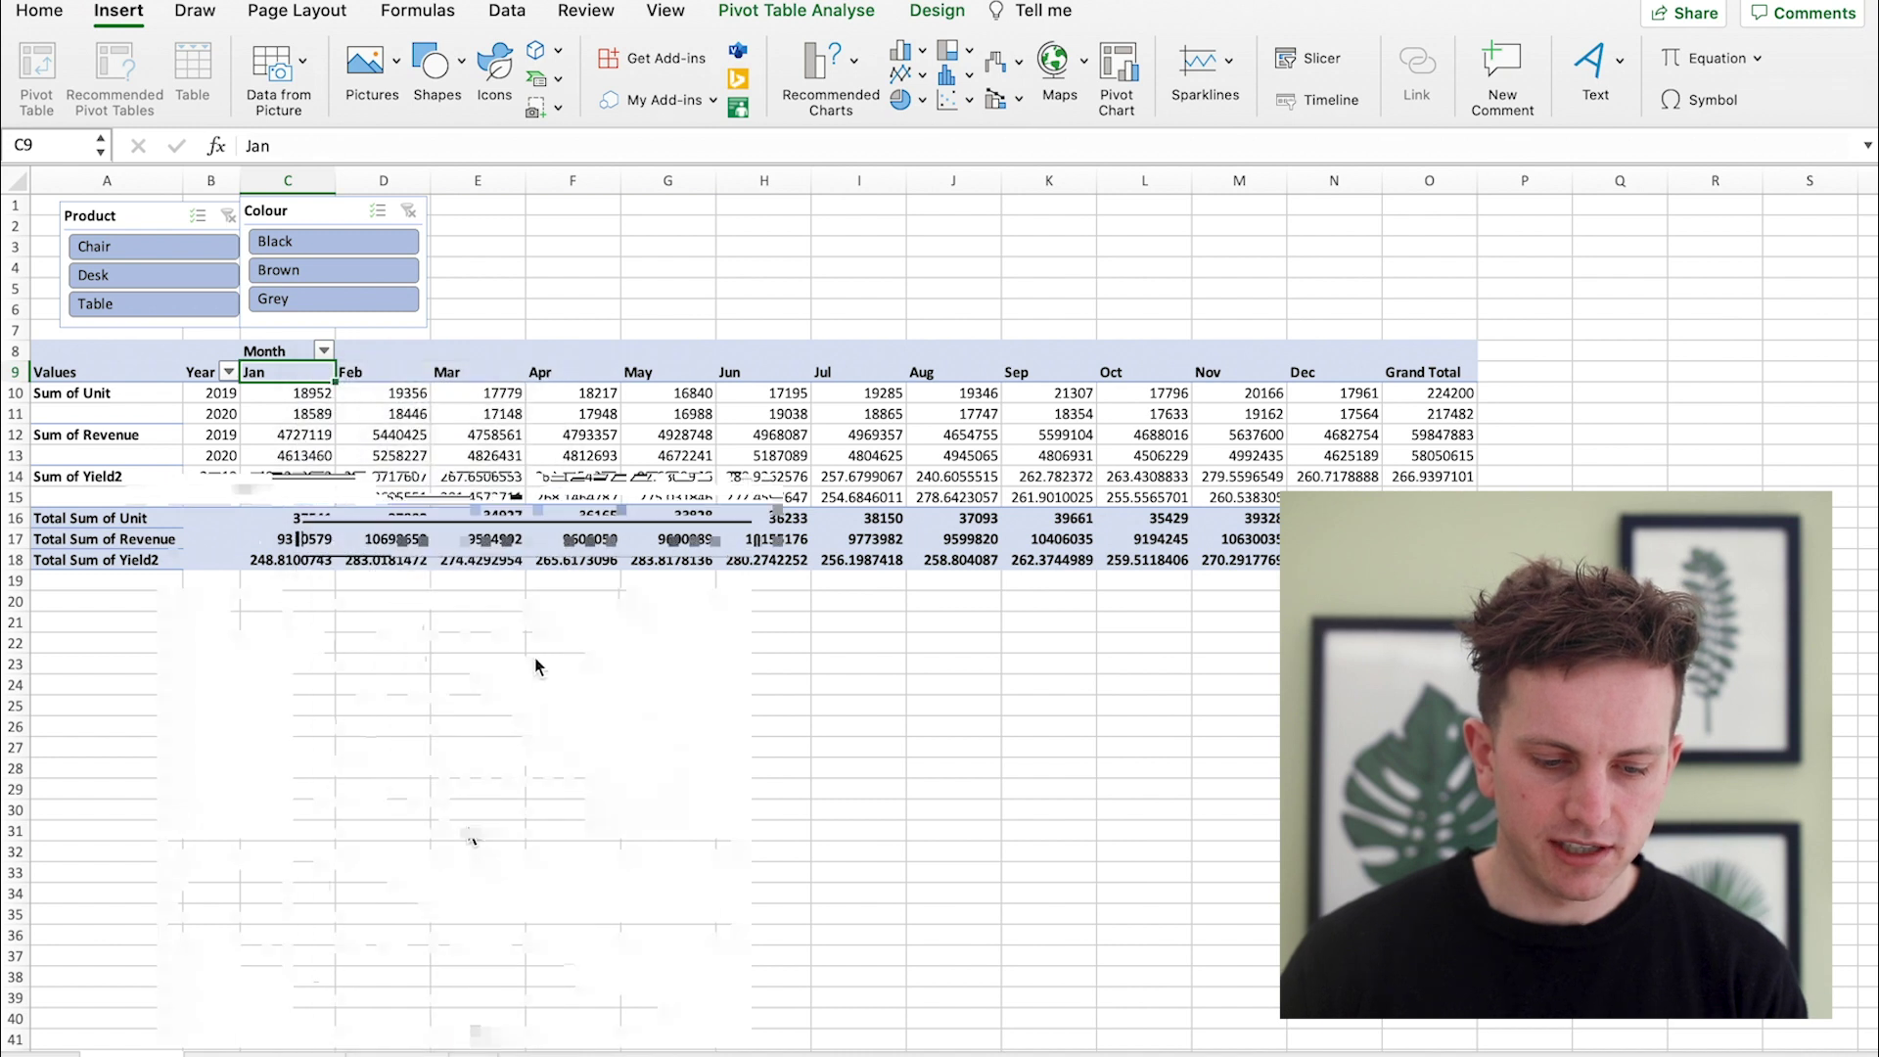
pyautogui.rightClick(331, 413)
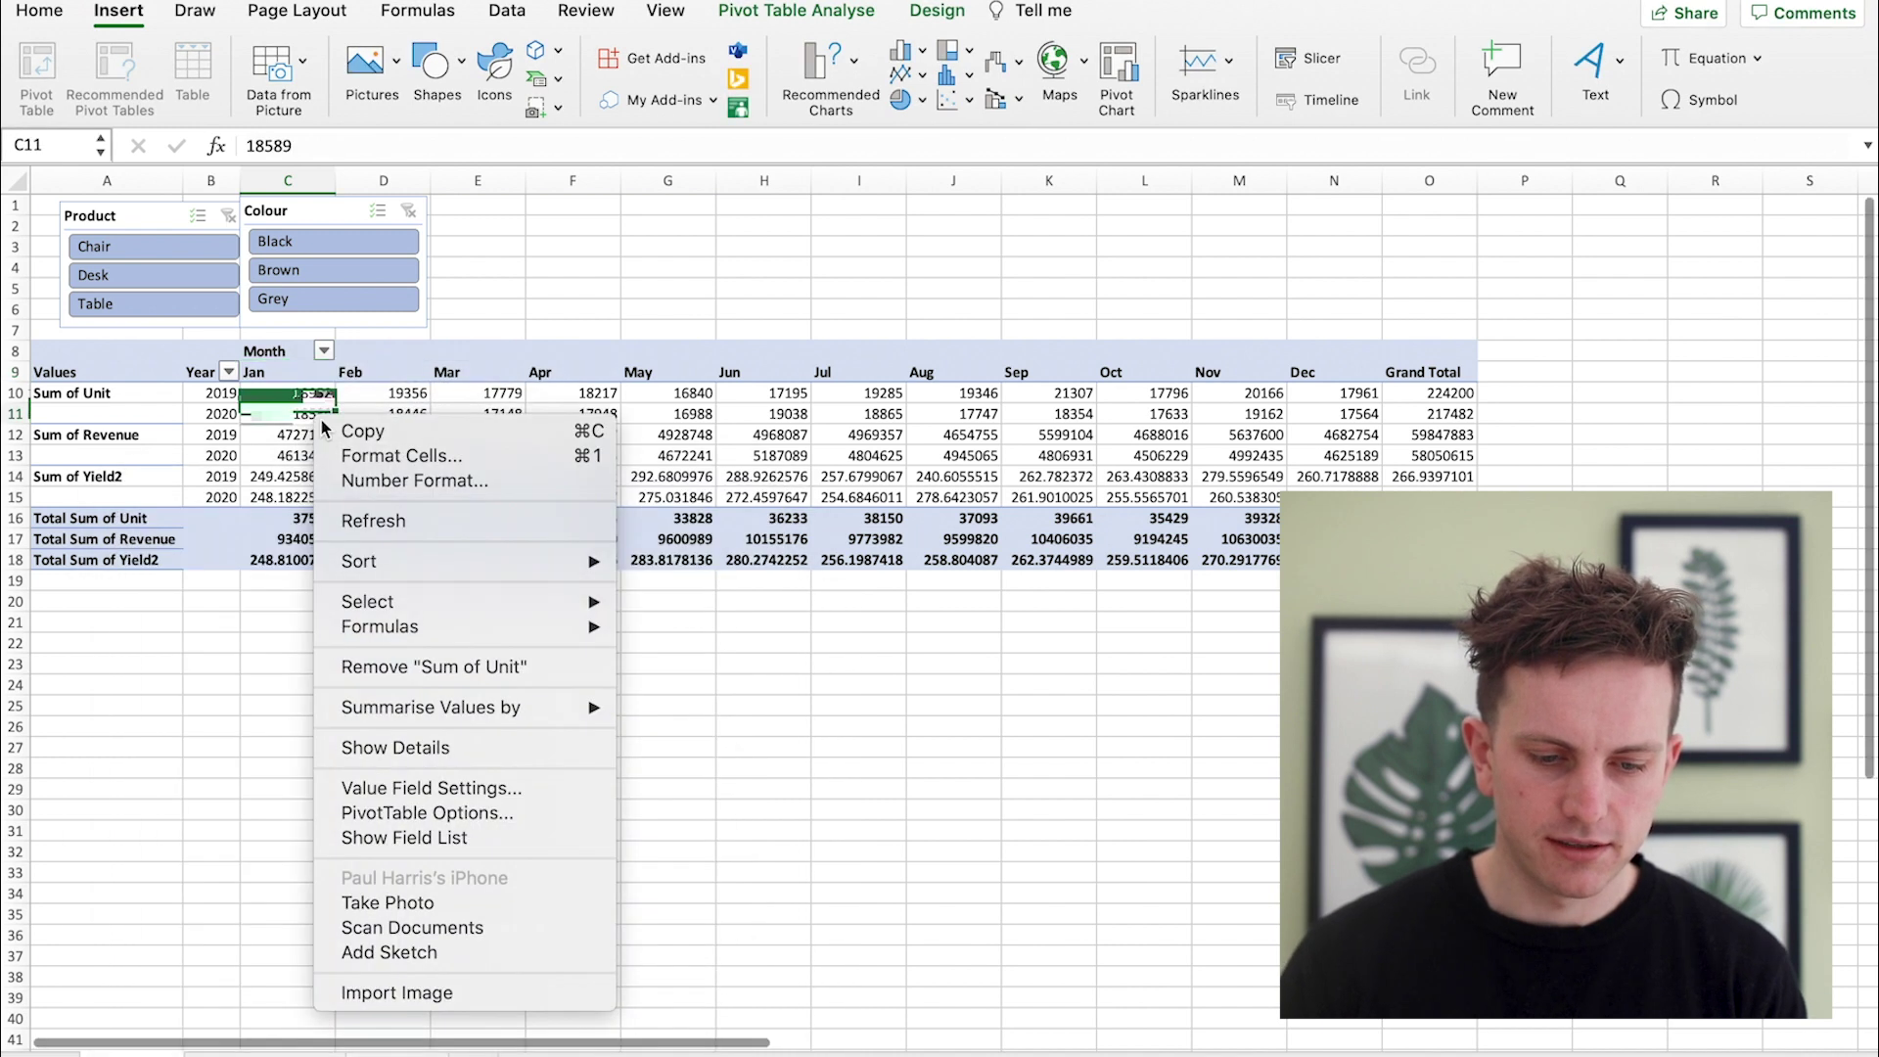
# Add the Qtr field to the pivot columns above Month.
pyautogui.click(436, 837)
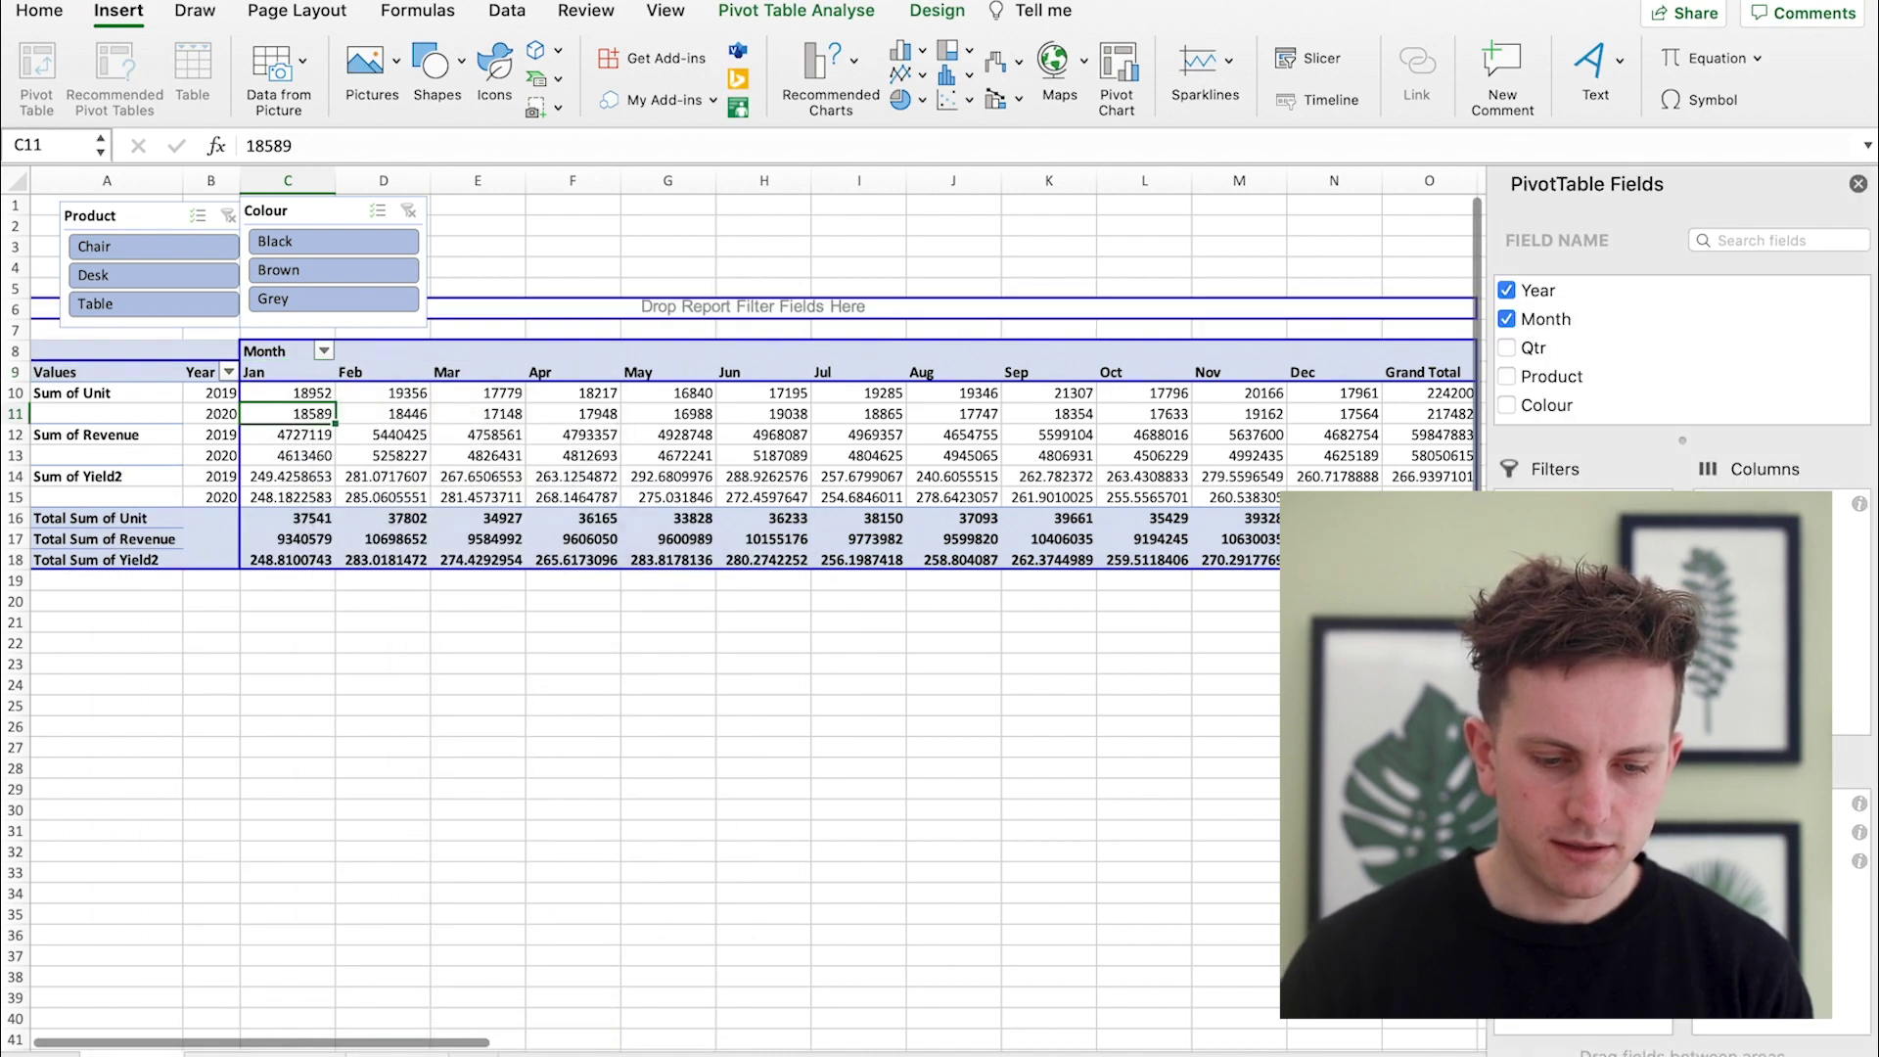
pyautogui.scroll(-3, 1664, 392)
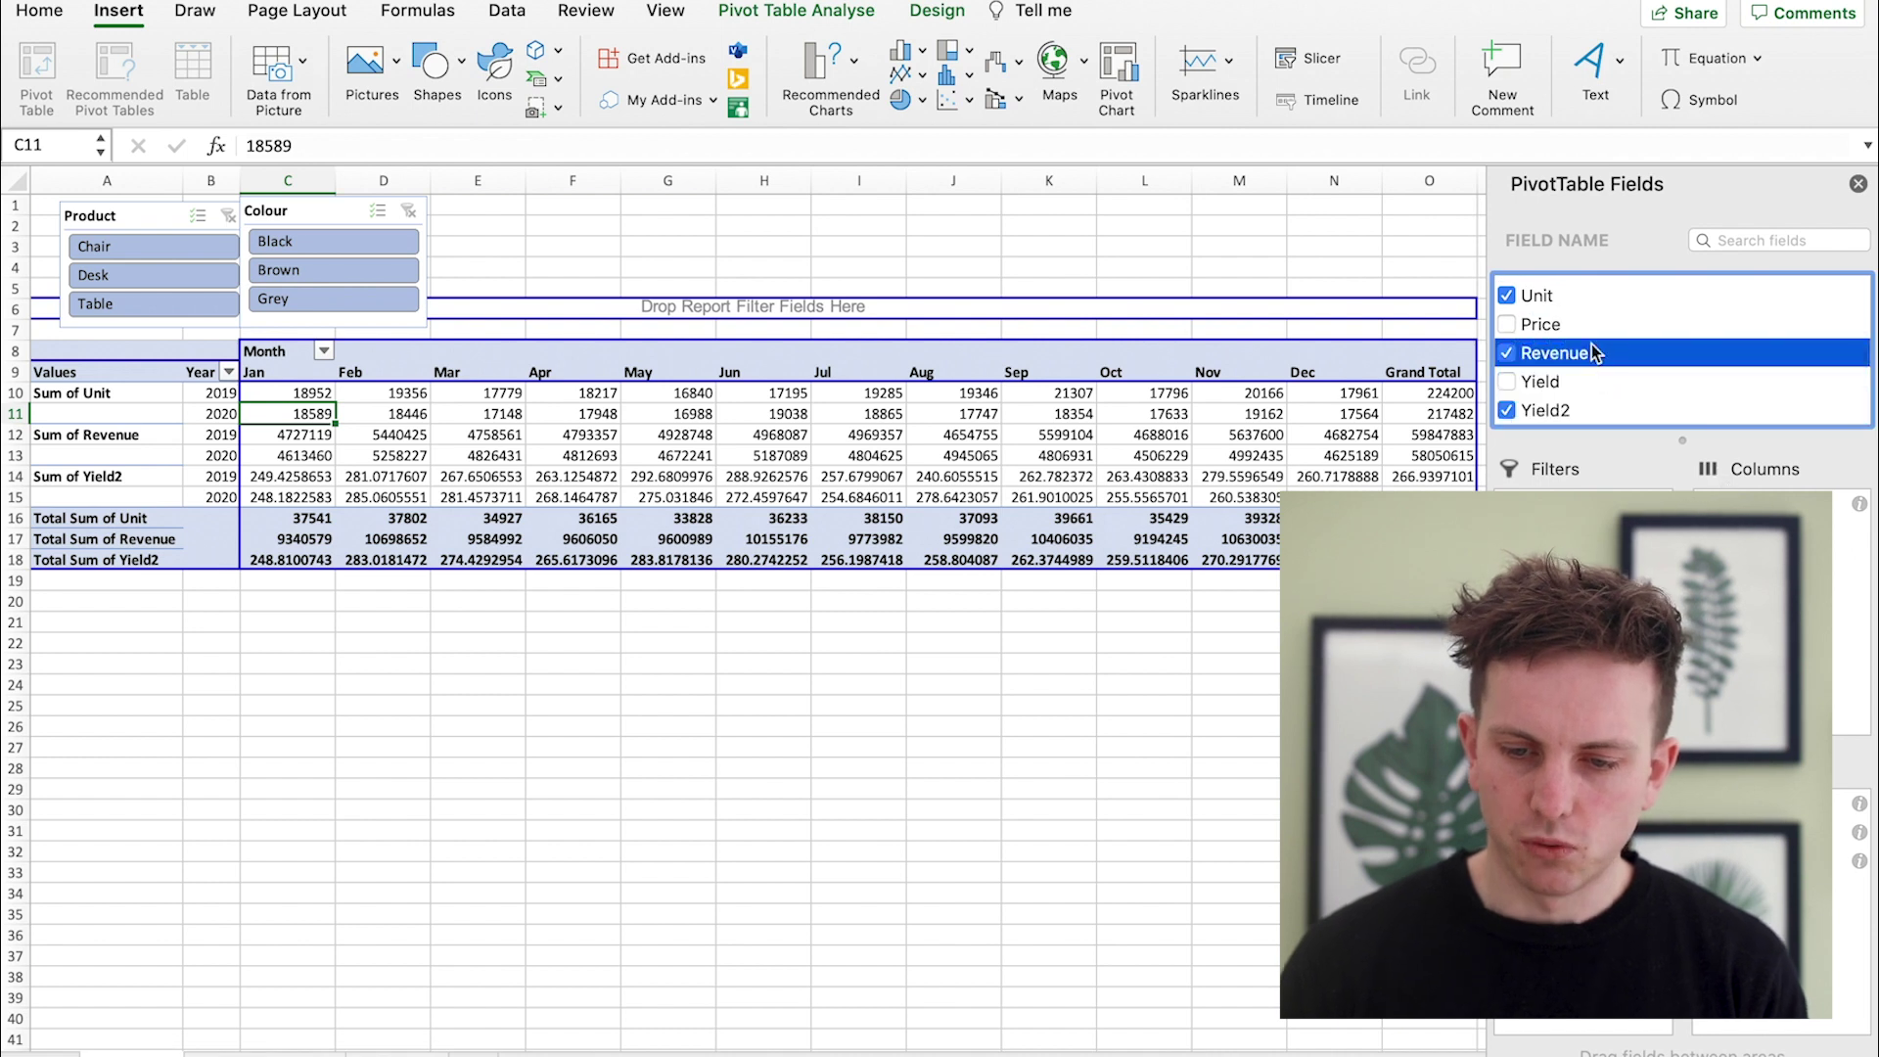
pyautogui.scroll(3, 1566, 356)
pyautogui.click(1528, 352)
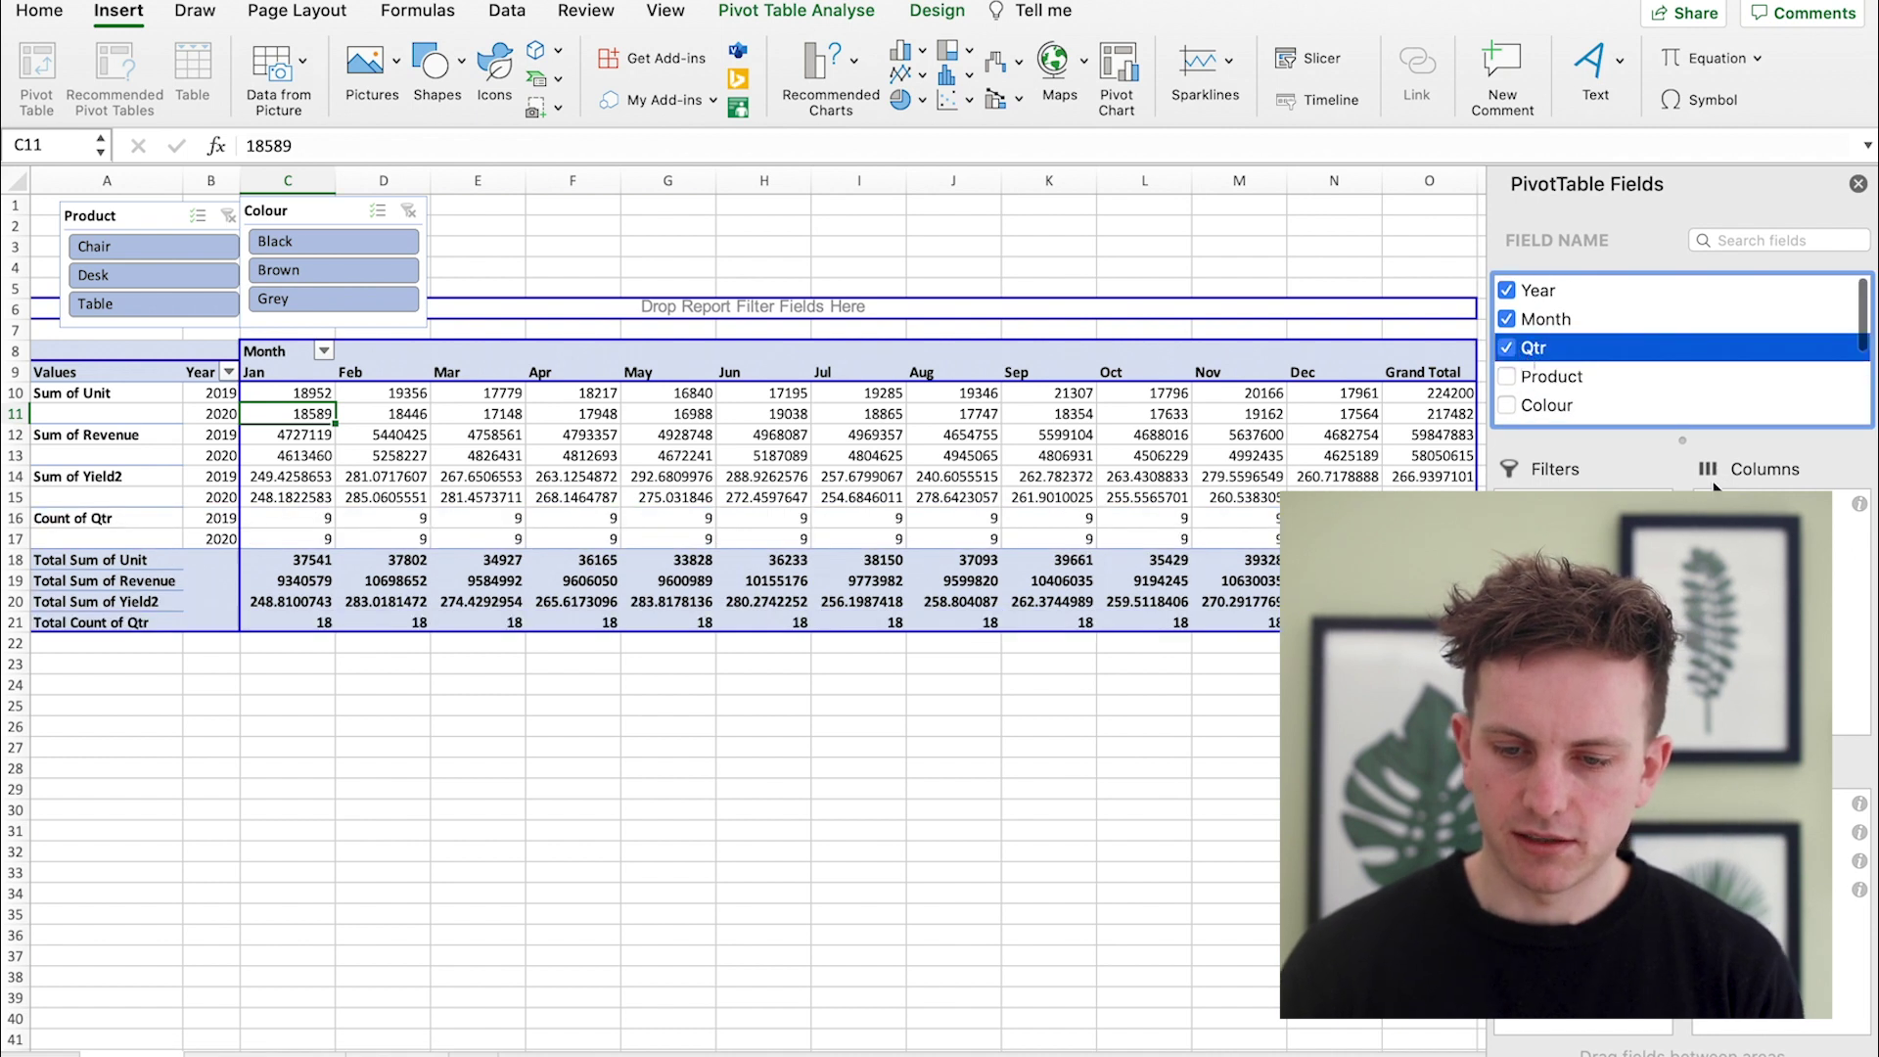
pyautogui.moveTo(1762, 889); pyautogui.dragTo(1762, 548)
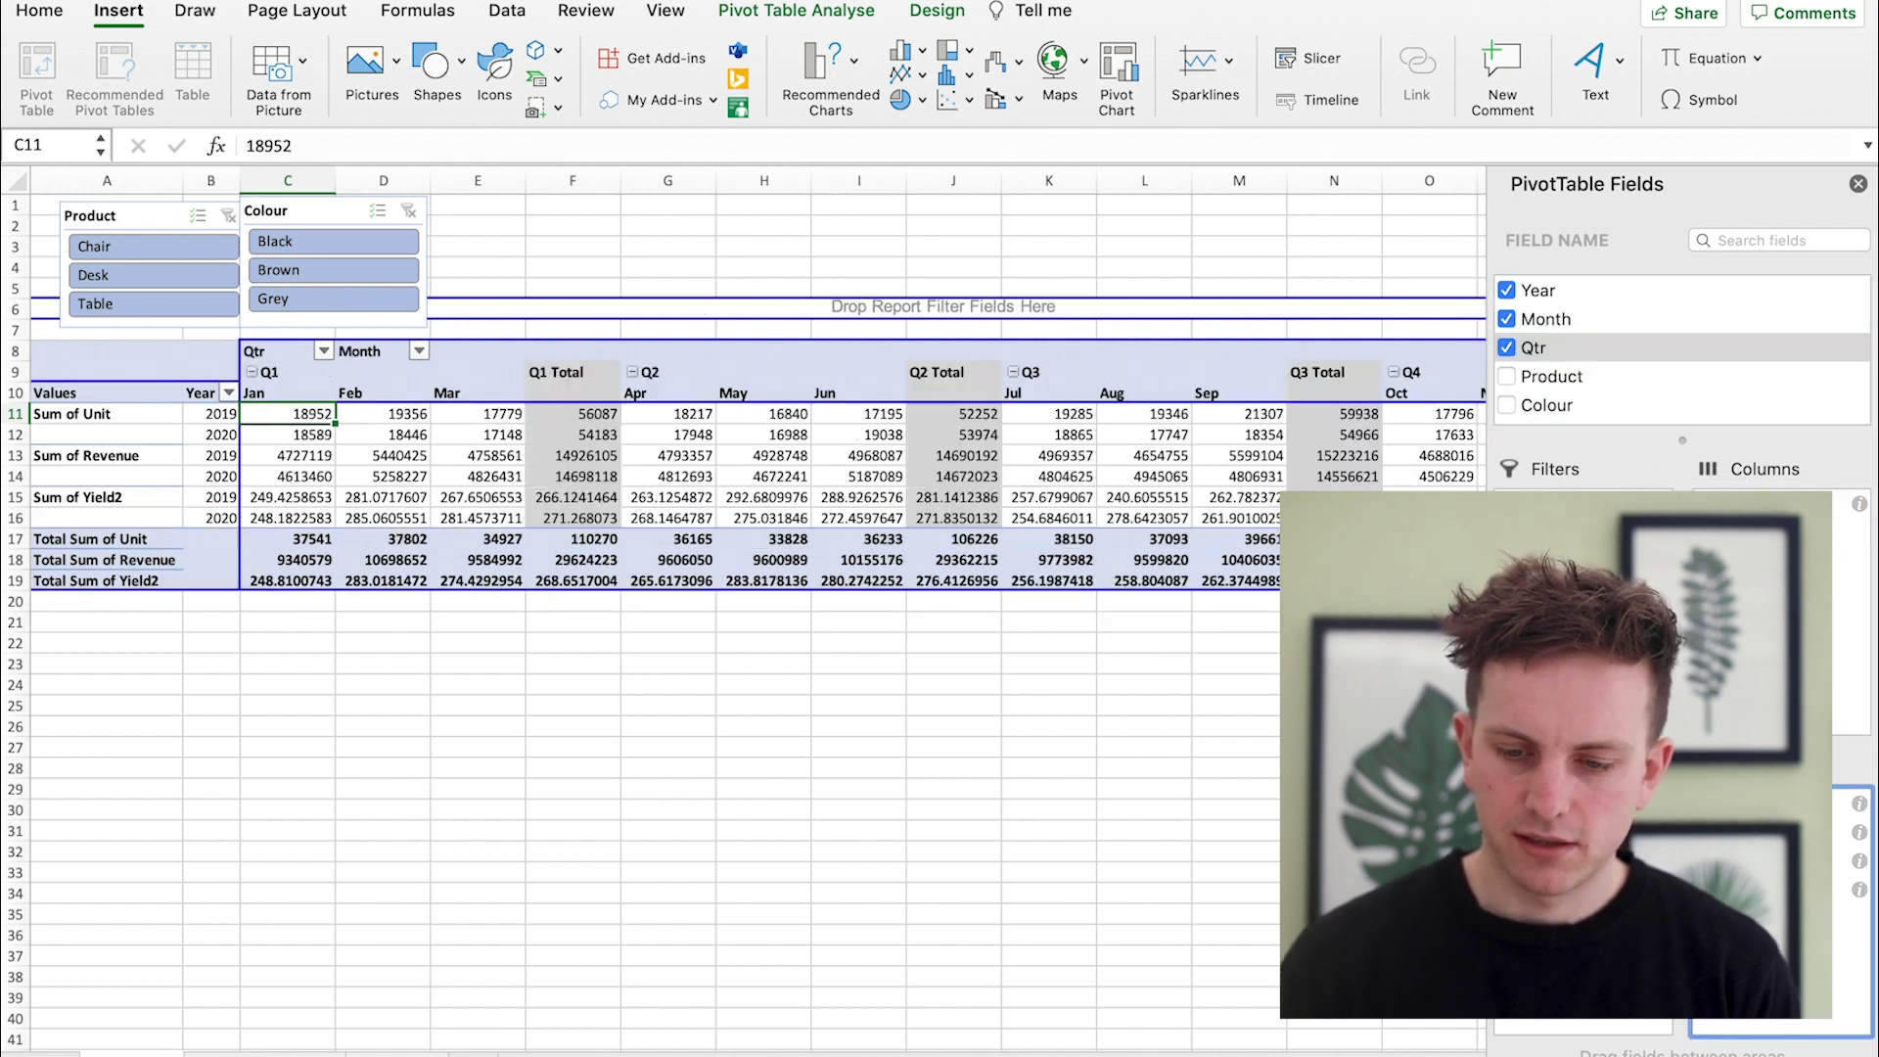
pyautogui.click(809, 735)
# Turn grand totals off for rows and columns and hide all quarter subtotals.
pyautogui.click(572, 392)
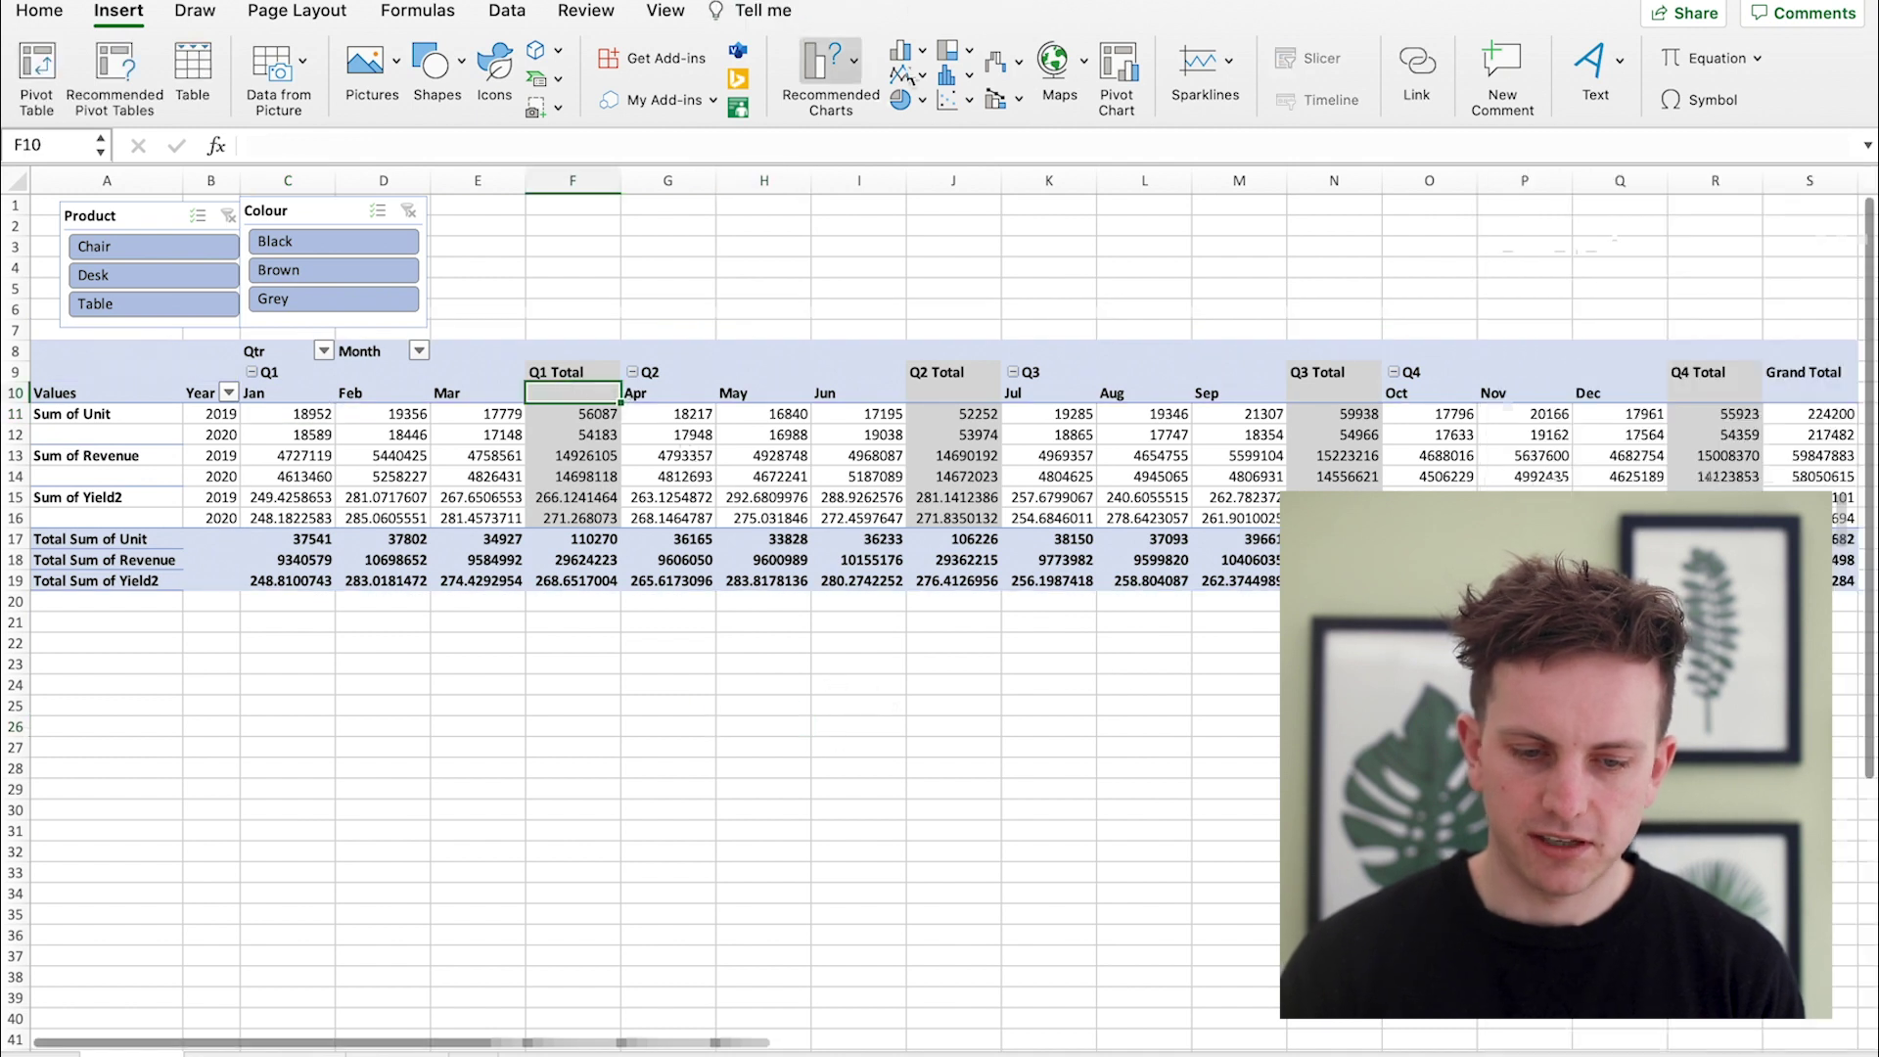
pyautogui.click(937, 12)
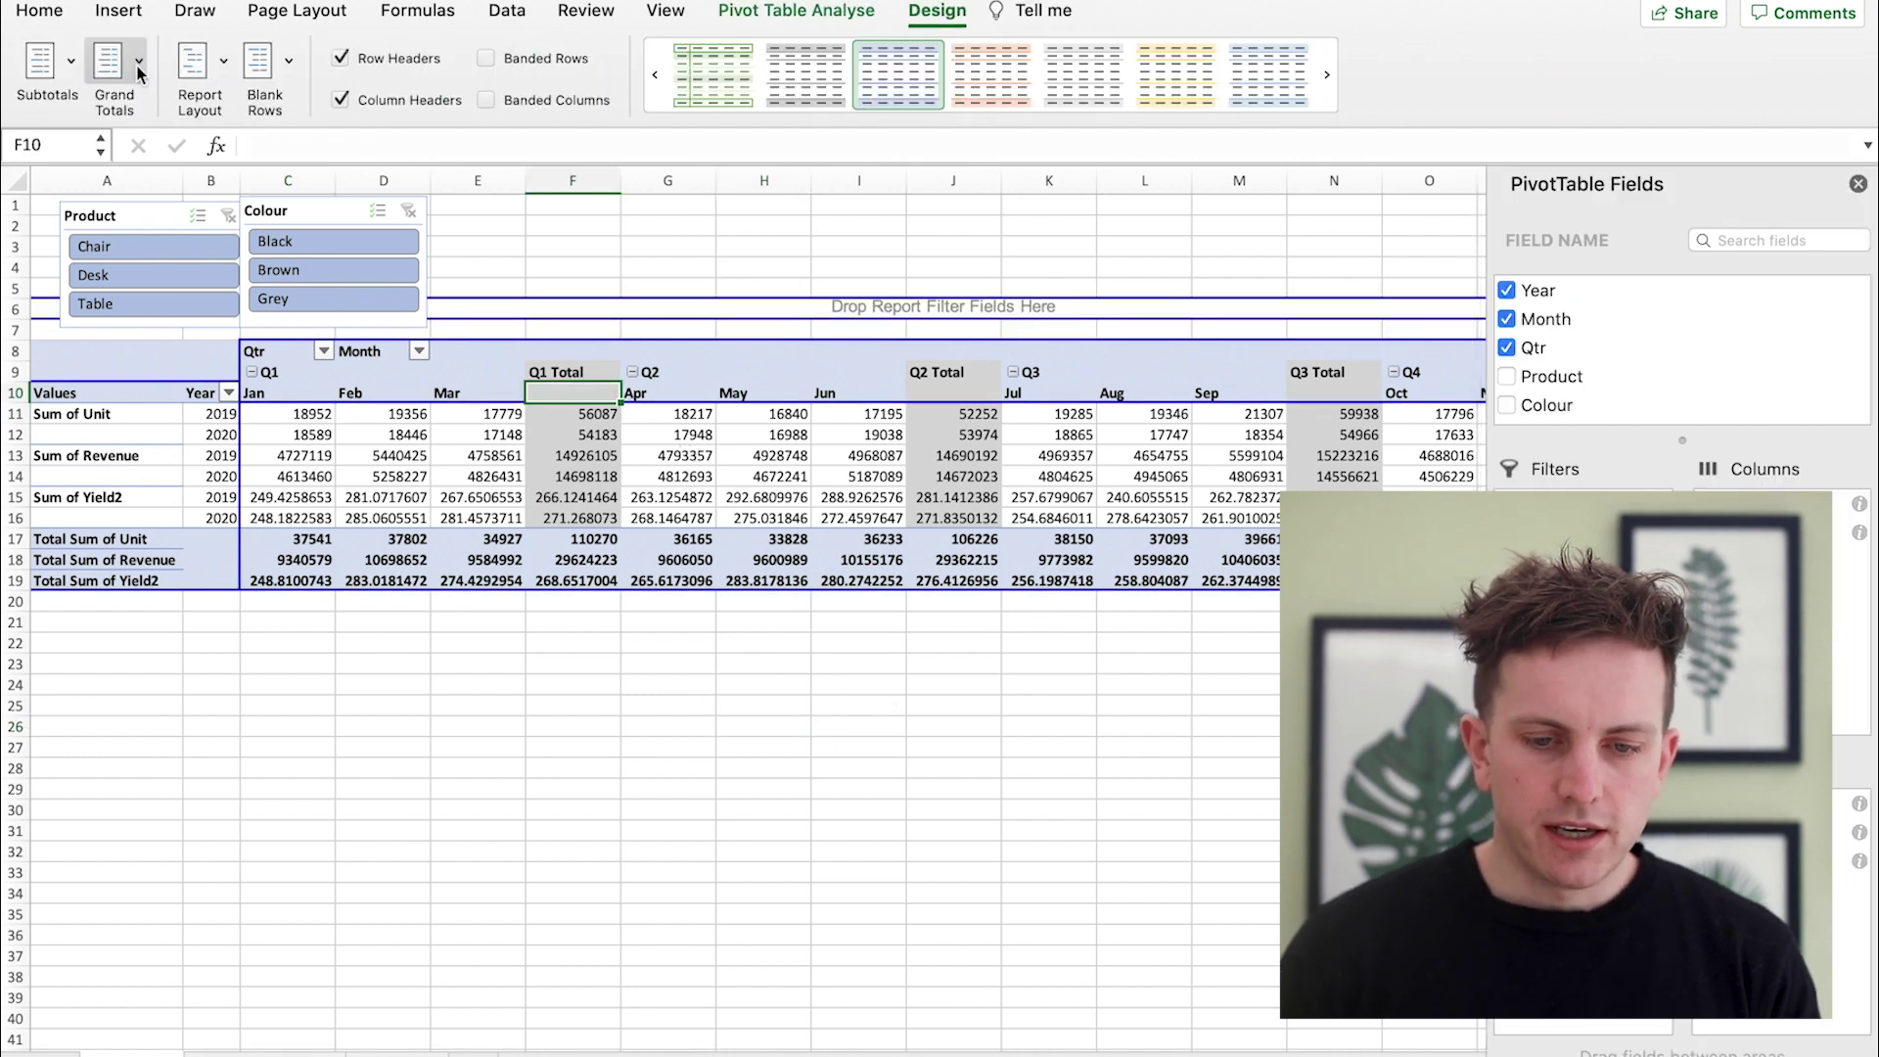
pyautogui.click(110, 63)
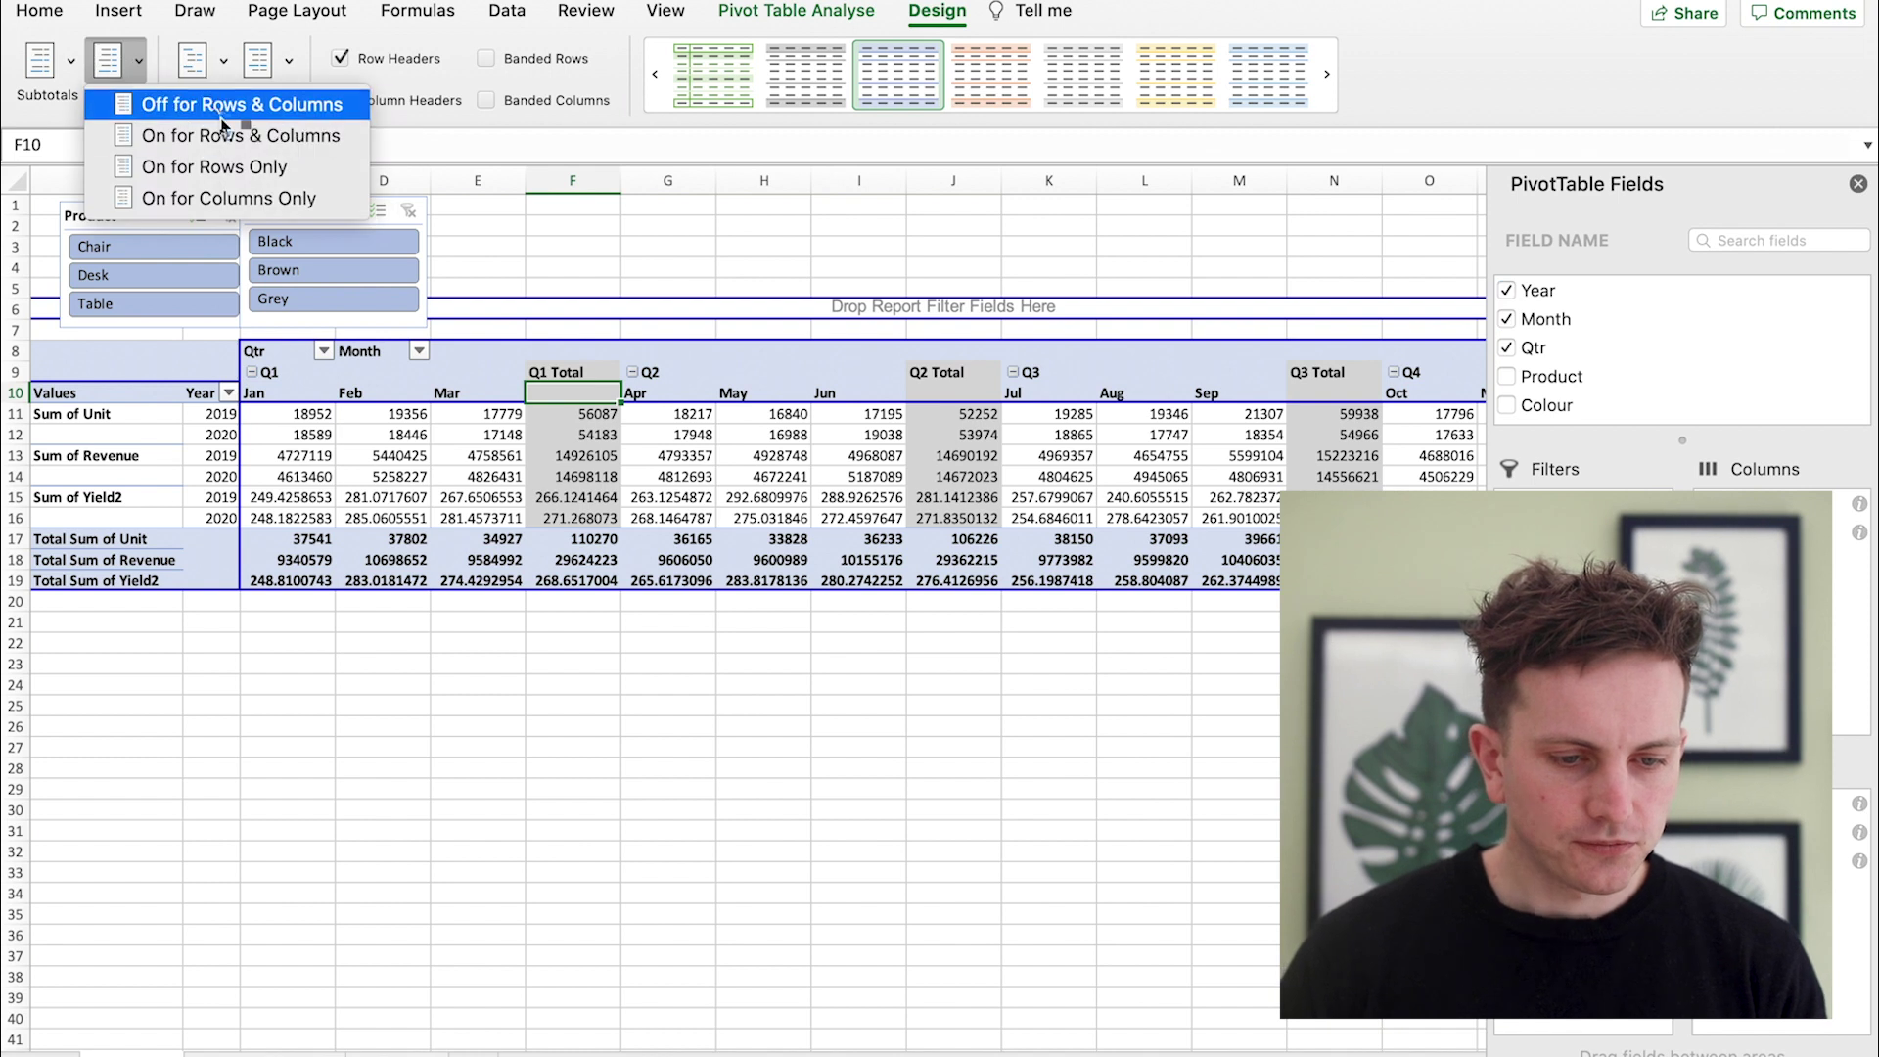
pyautogui.click(238, 108)
pyautogui.click(69, 62)
pyautogui.click(115, 105)
pyautogui.click(691, 788)
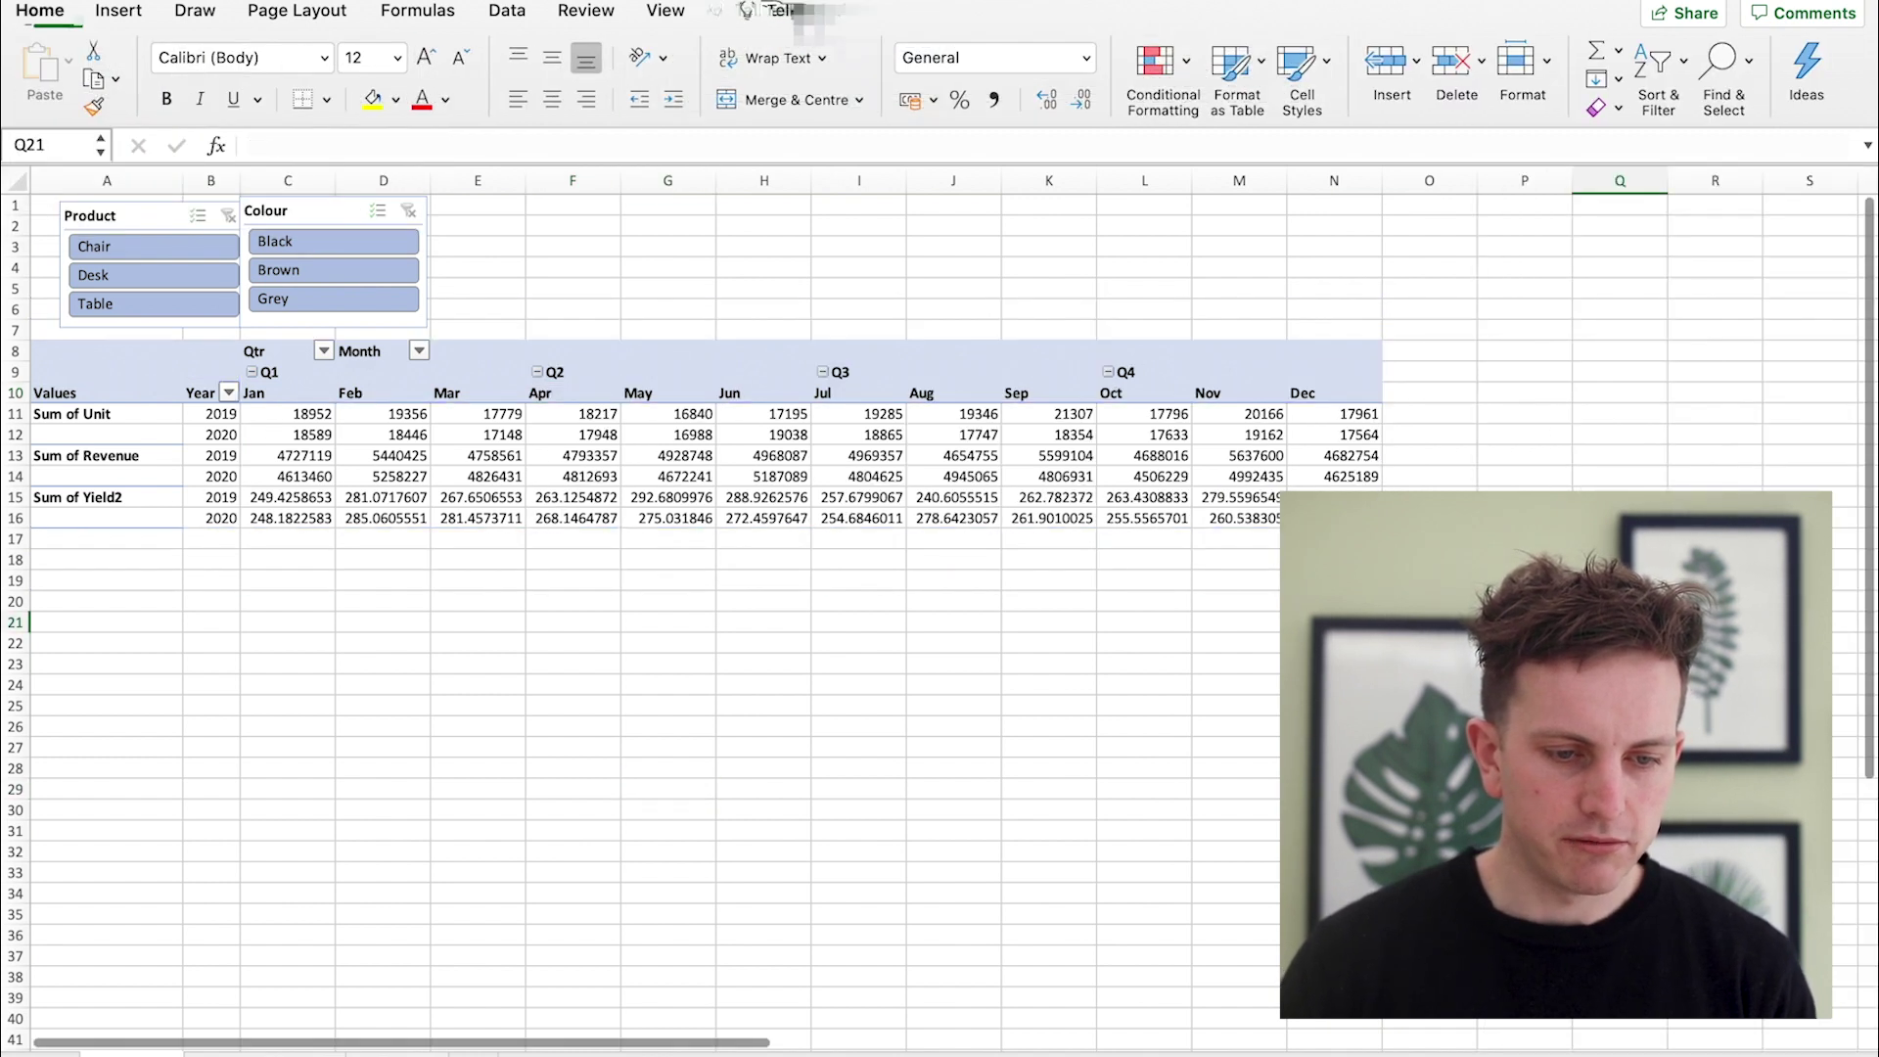
pyautogui.click(1204, 643)
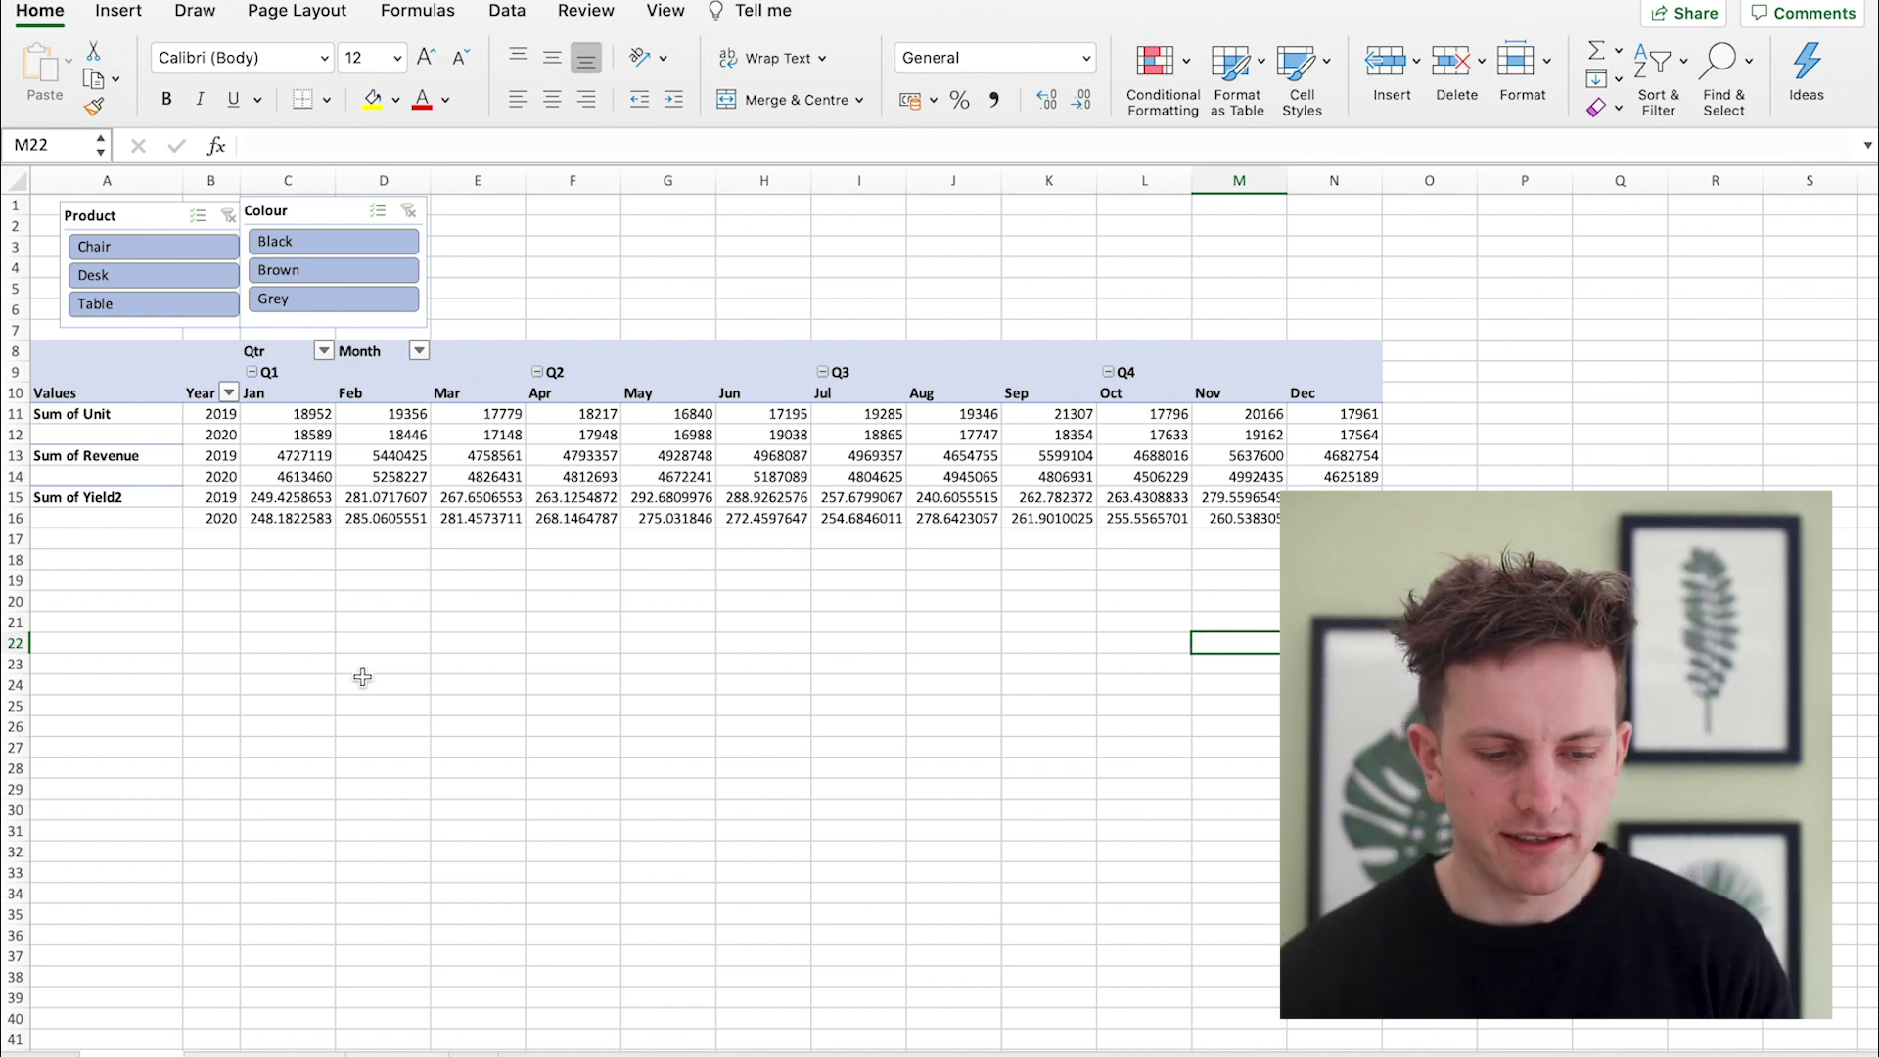
# Copy the pivot's quarter and month headers C9:N10 and paste them at C20.
pyautogui.click(258, 595)
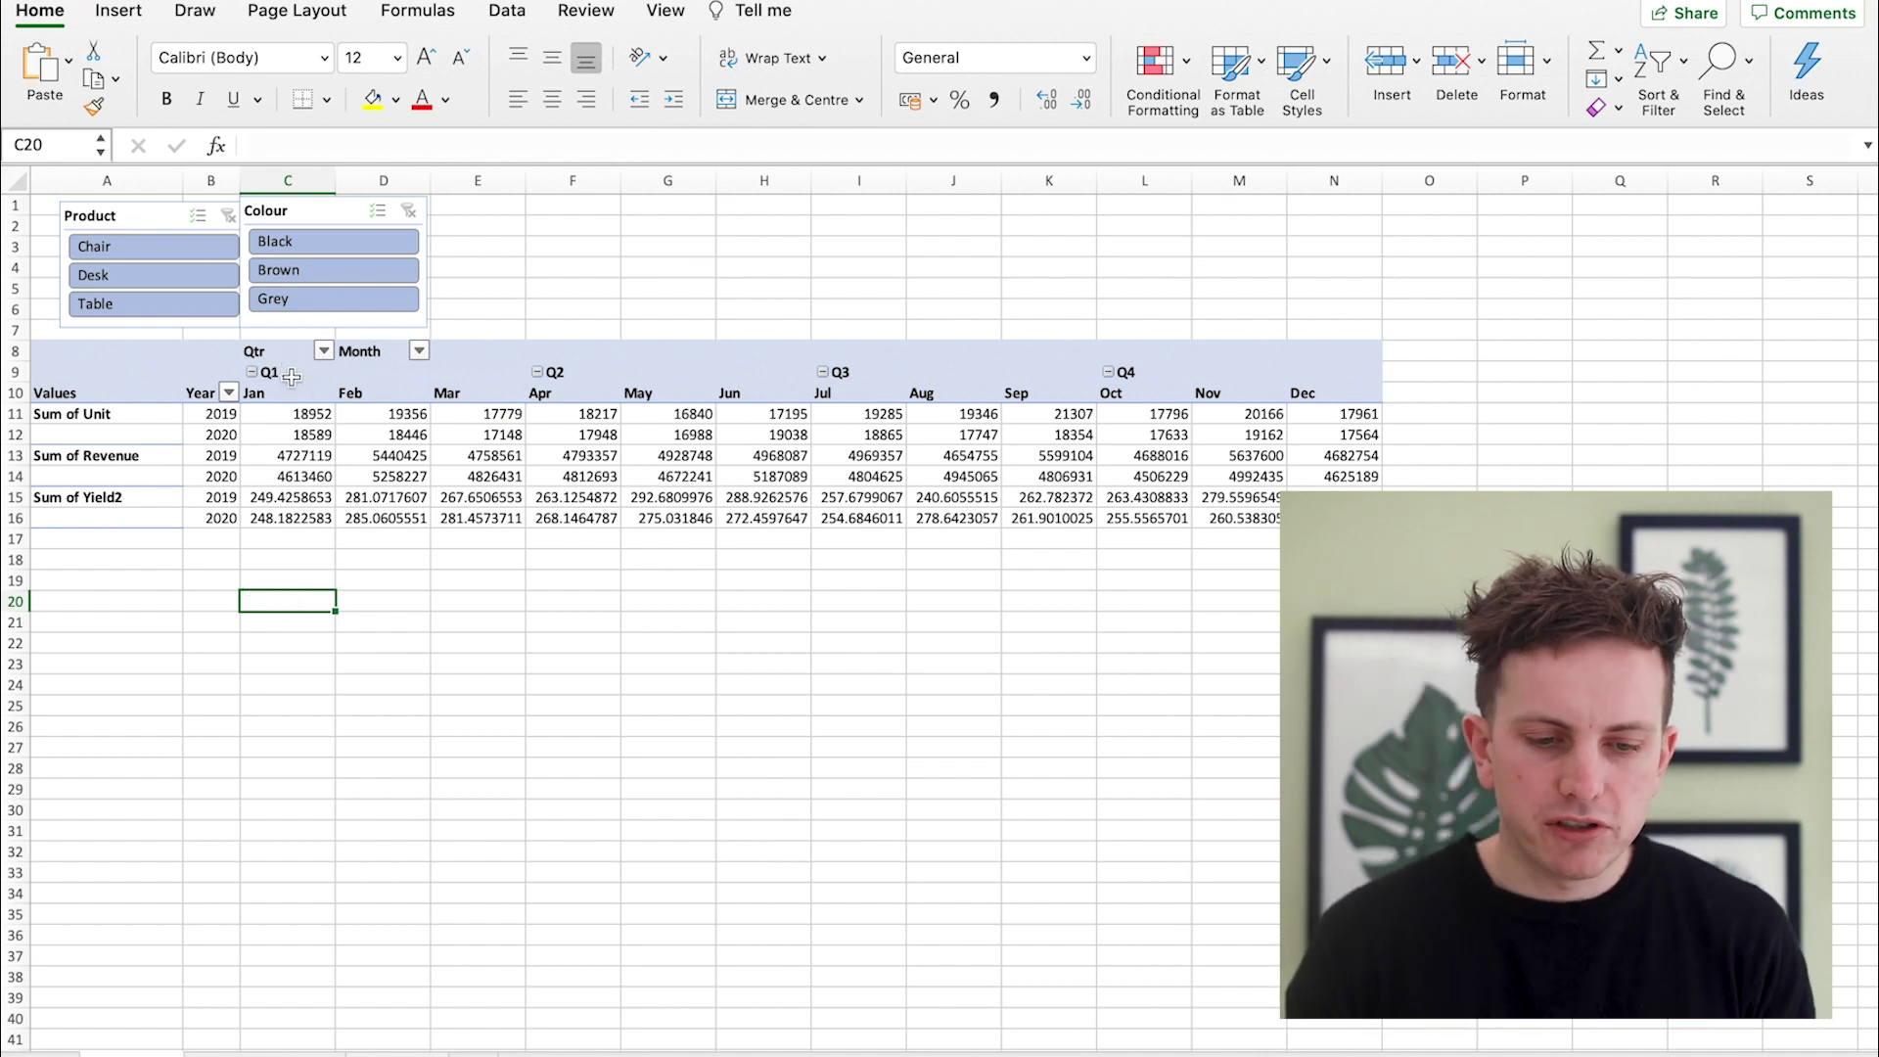
pyautogui.moveTo(292, 377); pyautogui.dragTo(632, 627)
pyautogui.click(287, 601)
pyautogui.hotkey('ctrl', 'v')
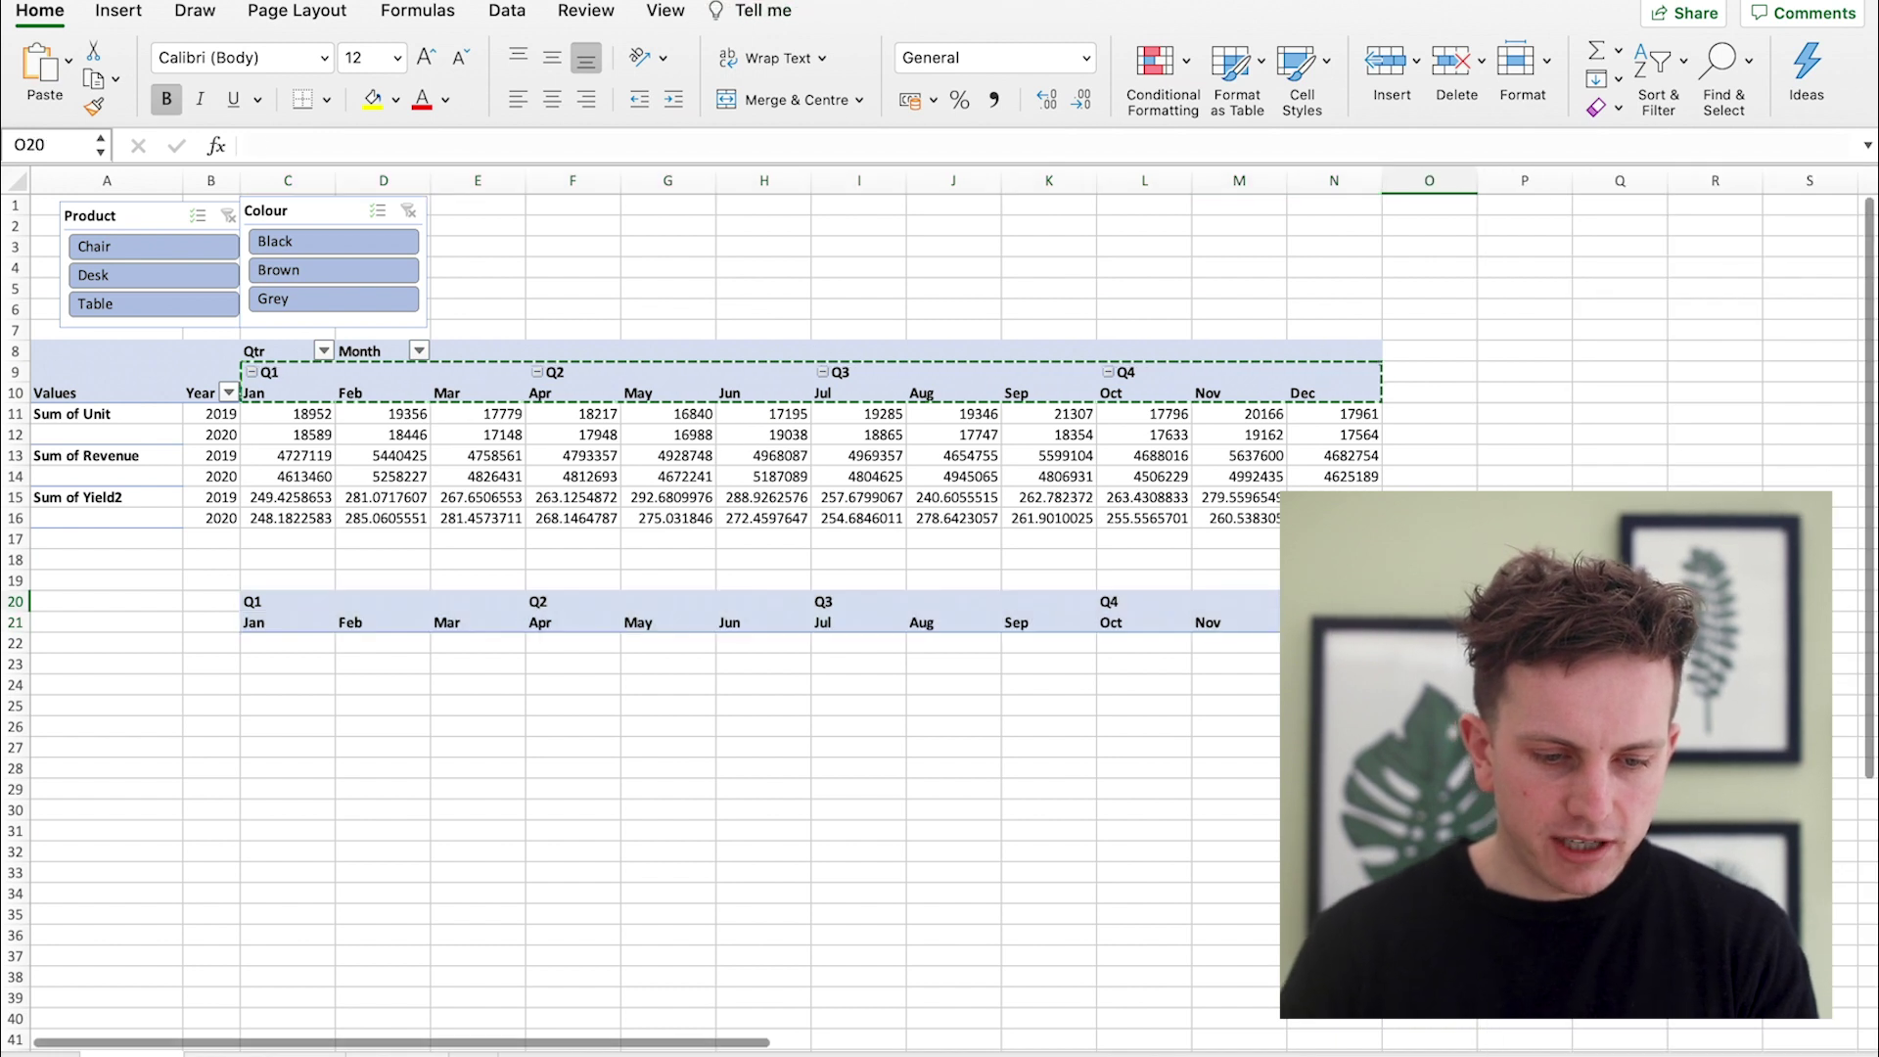
# Label the pasted header block 2019 in cell C19.
pyautogui.click(264, 578)
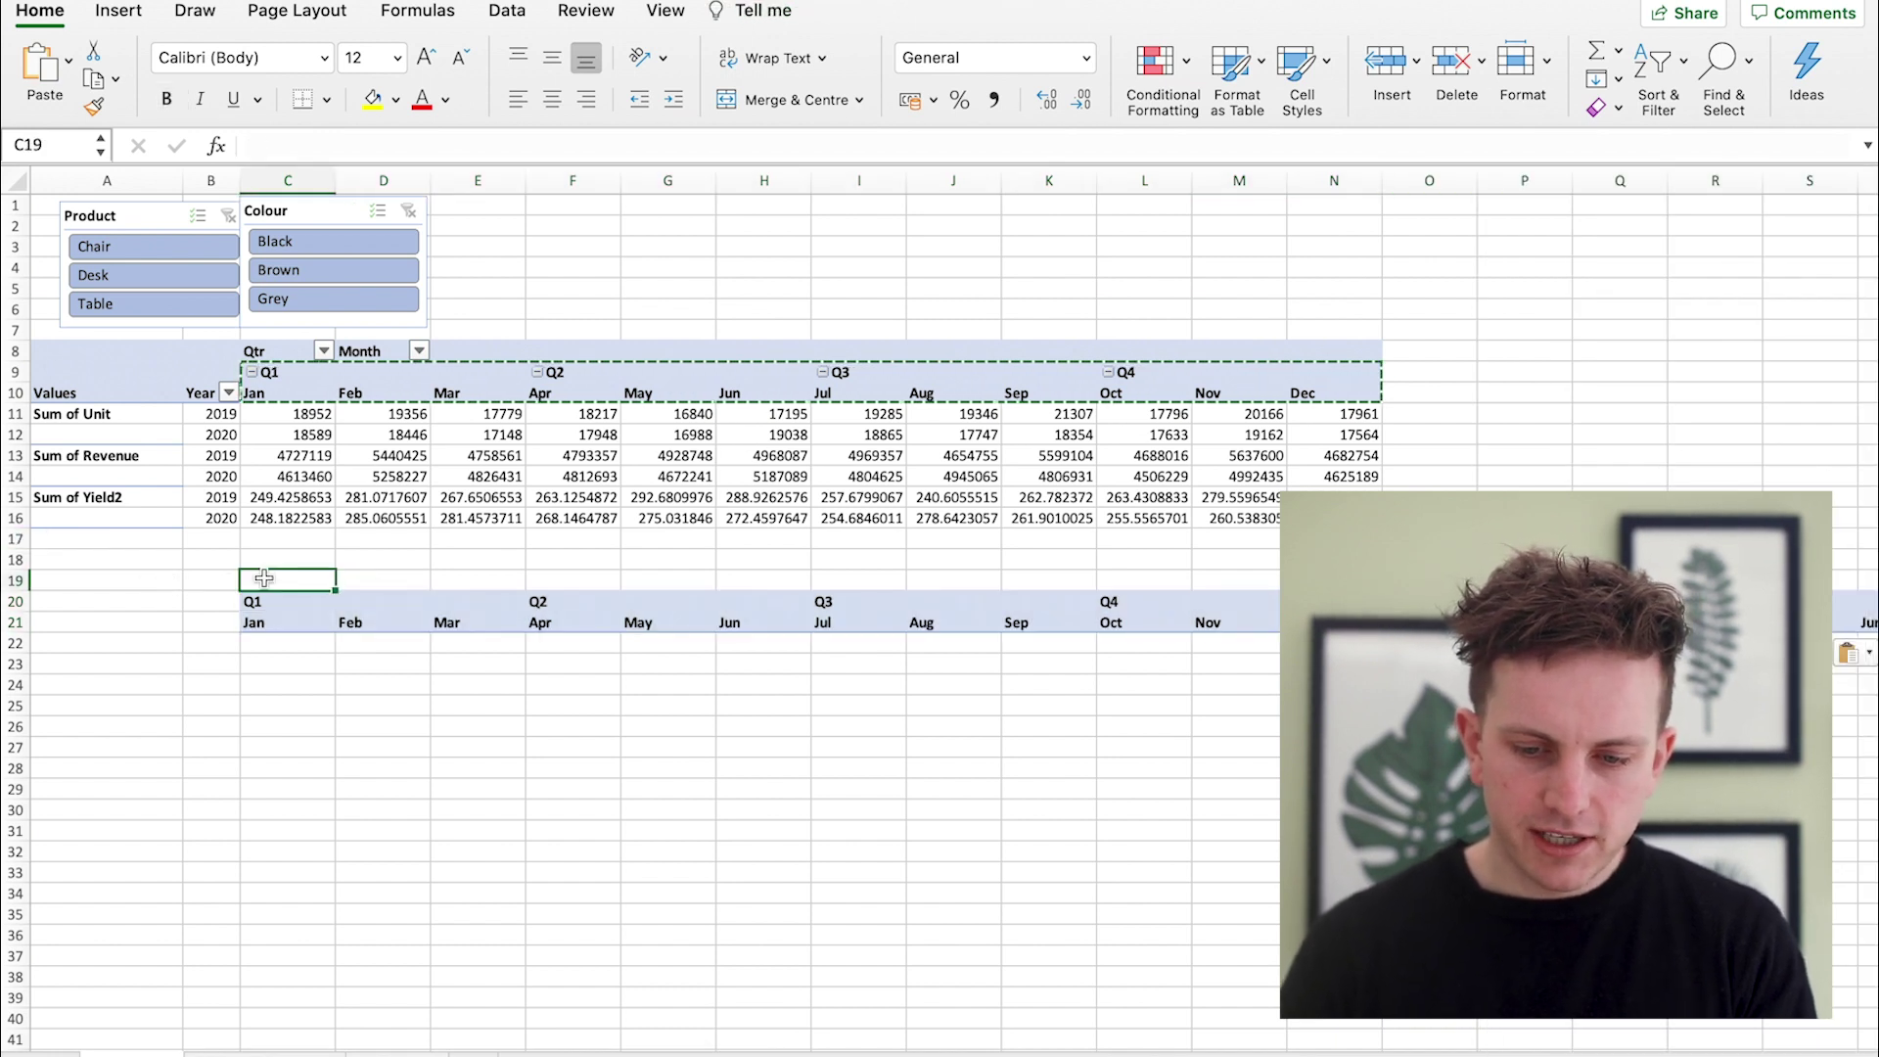
pyautogui.write('2019')
pyautogui.doubleClick(1430, 580)
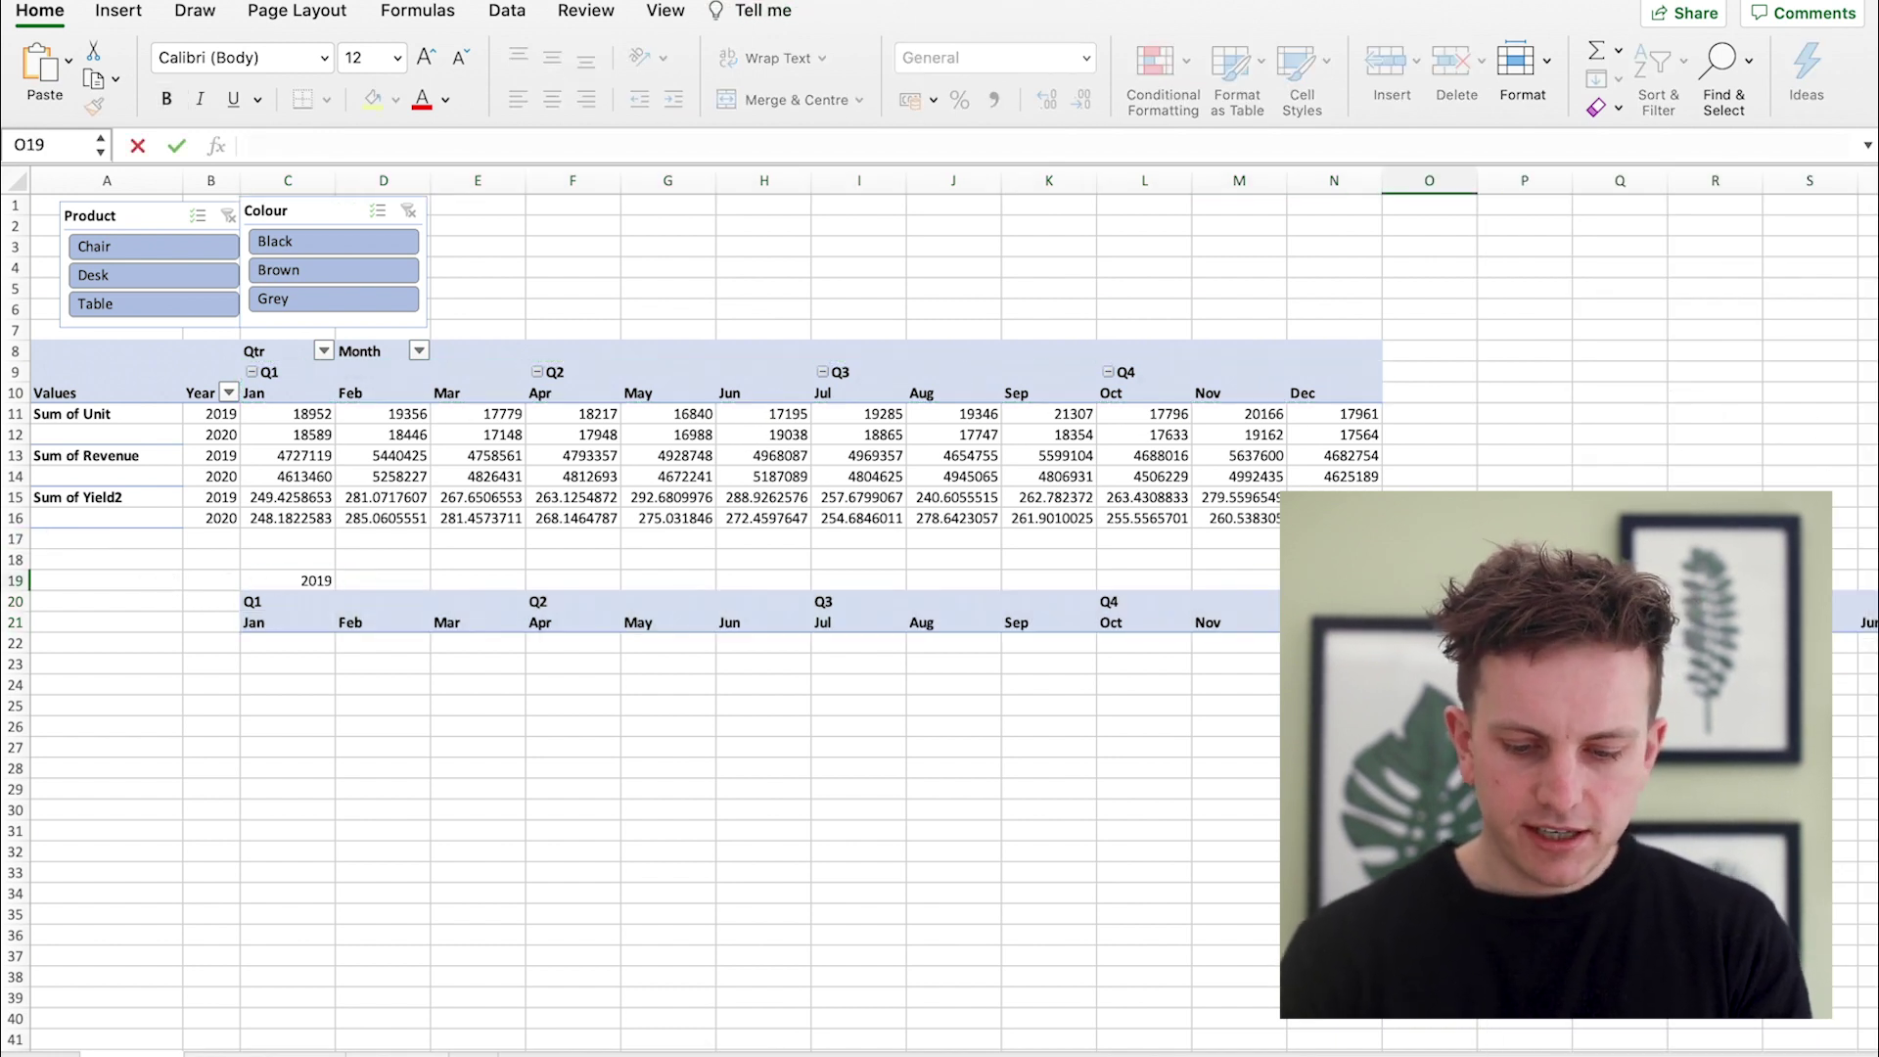
pyautogui.press('Return')
pyautogui.click(294, 663)
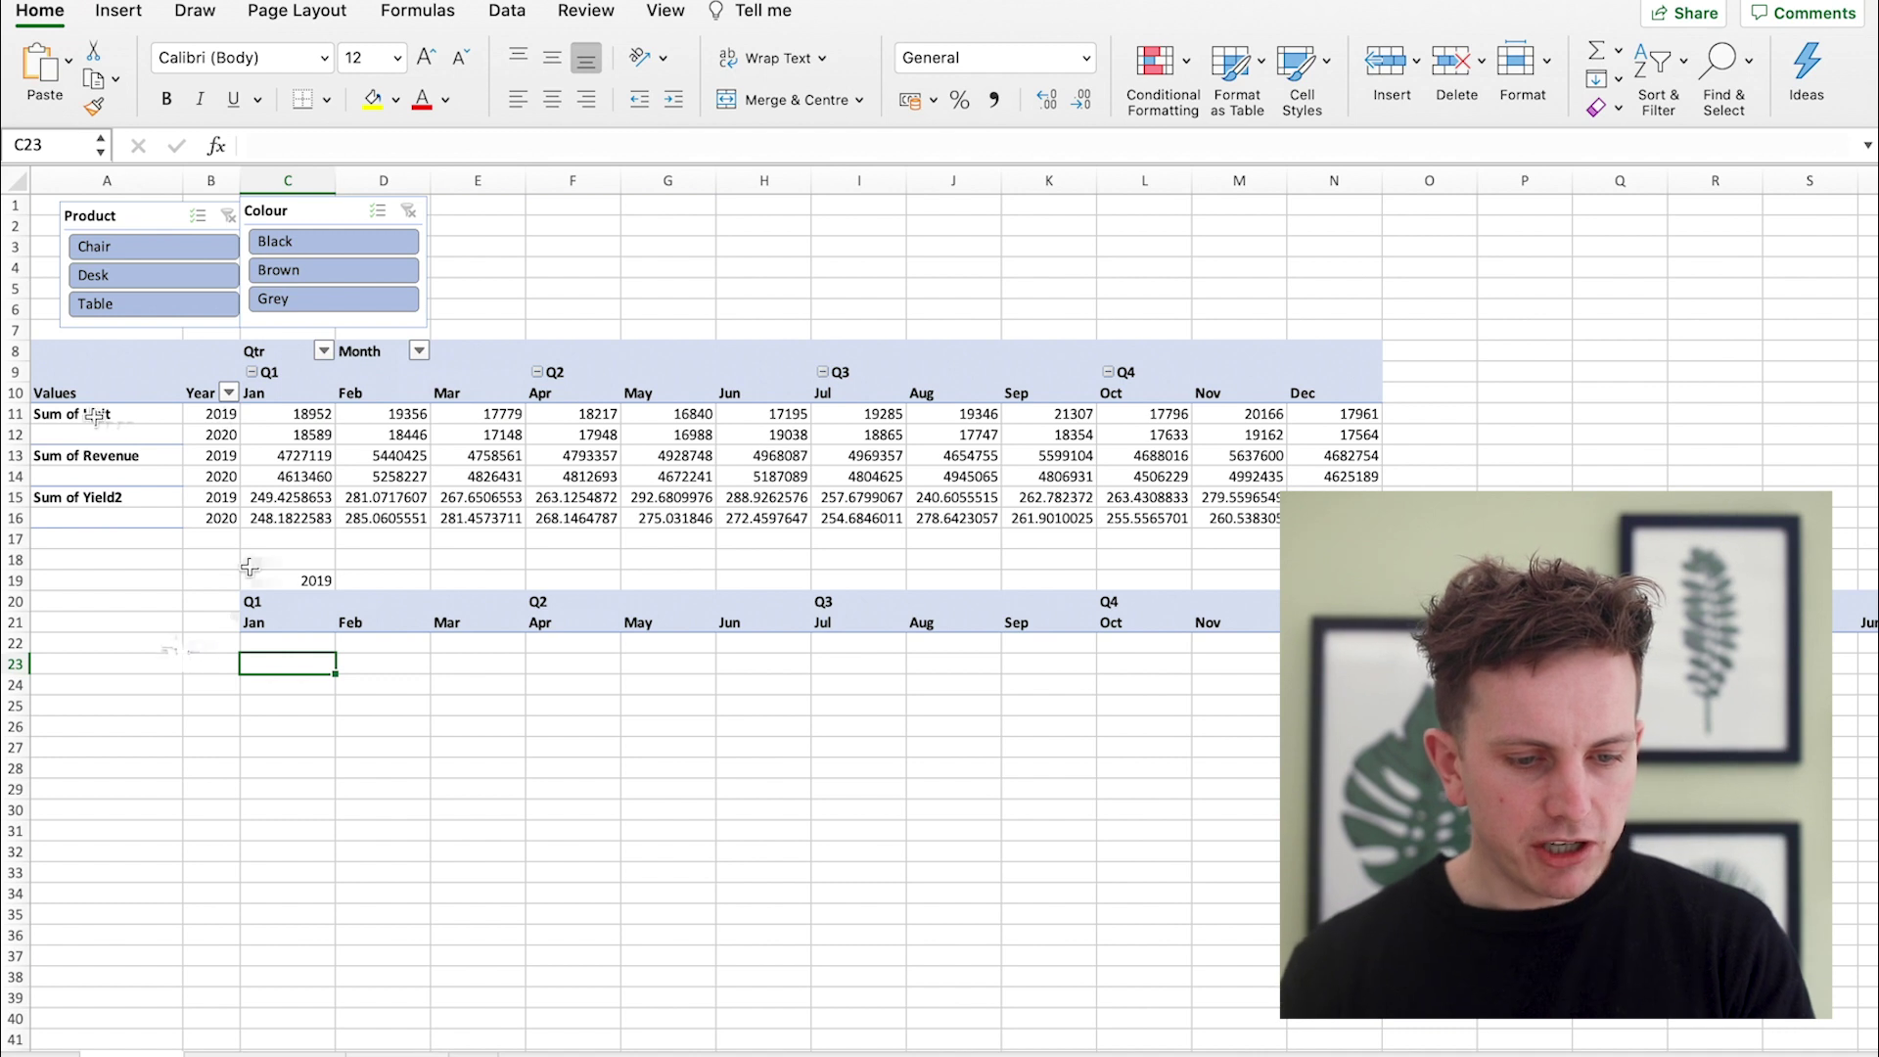
# Enter the row labels Units in B22 and Yield in B23.
pyautogui.click(210, 643)
pyautogui.write('Un')
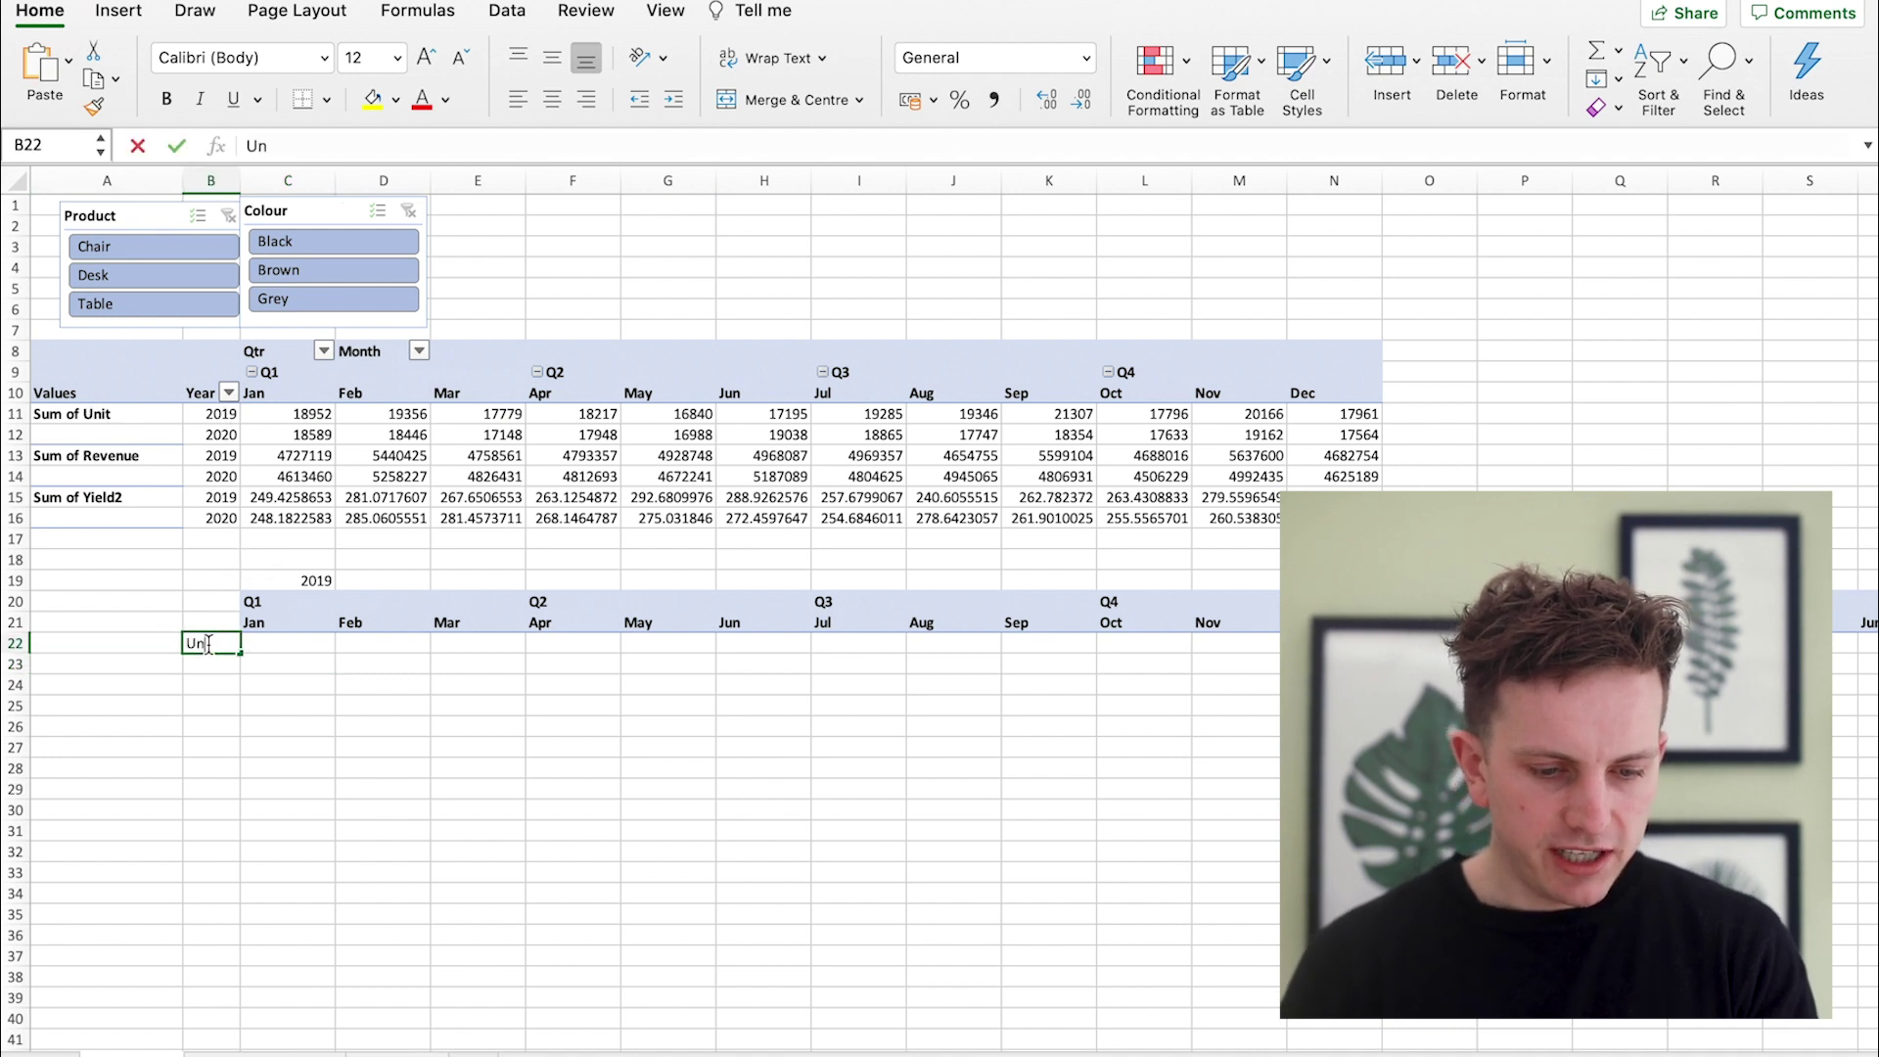
pyautogui.write('its')
pyautogui.press('Return')
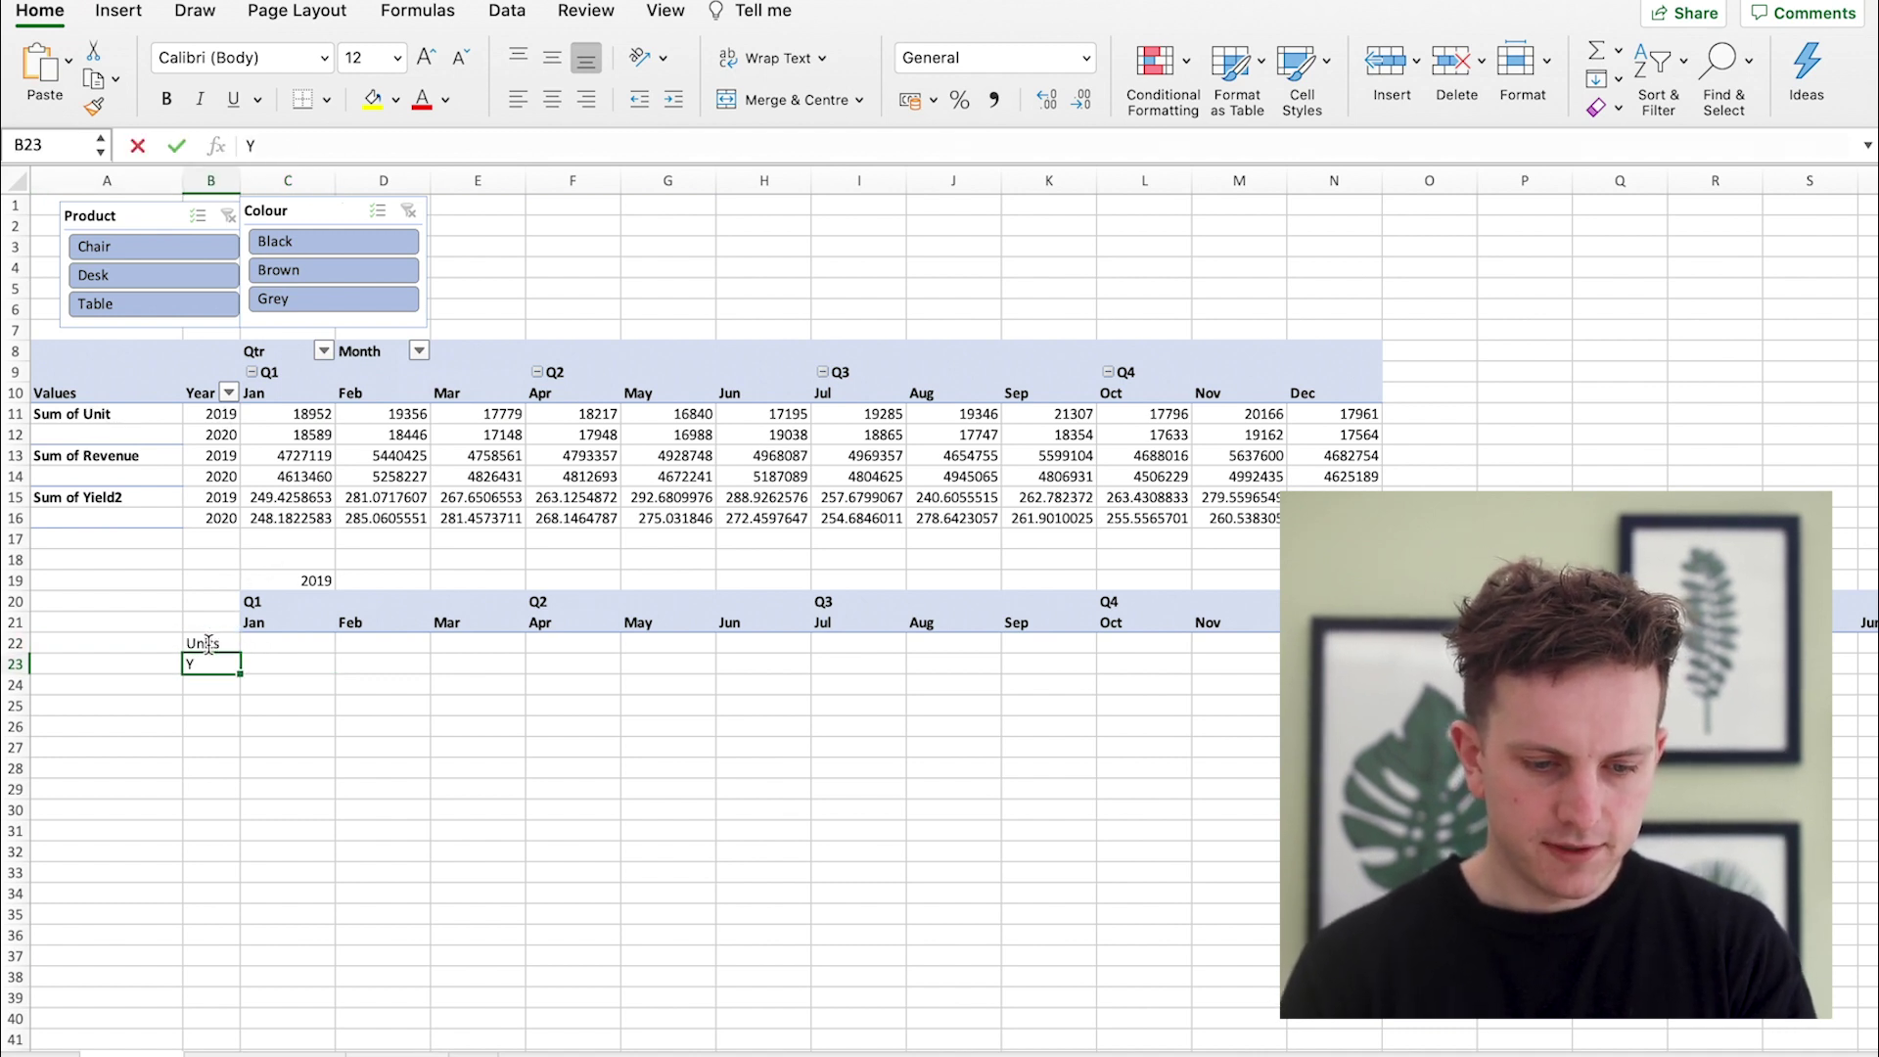
pyautogui.write('Yield')
# Link C22 to =C11 and fill across 2019, then link 2020 units to =C12 and fill right.
pyautogui.click(311, 643)
pyautogui.write('=')
pyautogui.click(306, 416)
pyautogui.press('Return')
pyautogui.click(306, 644)
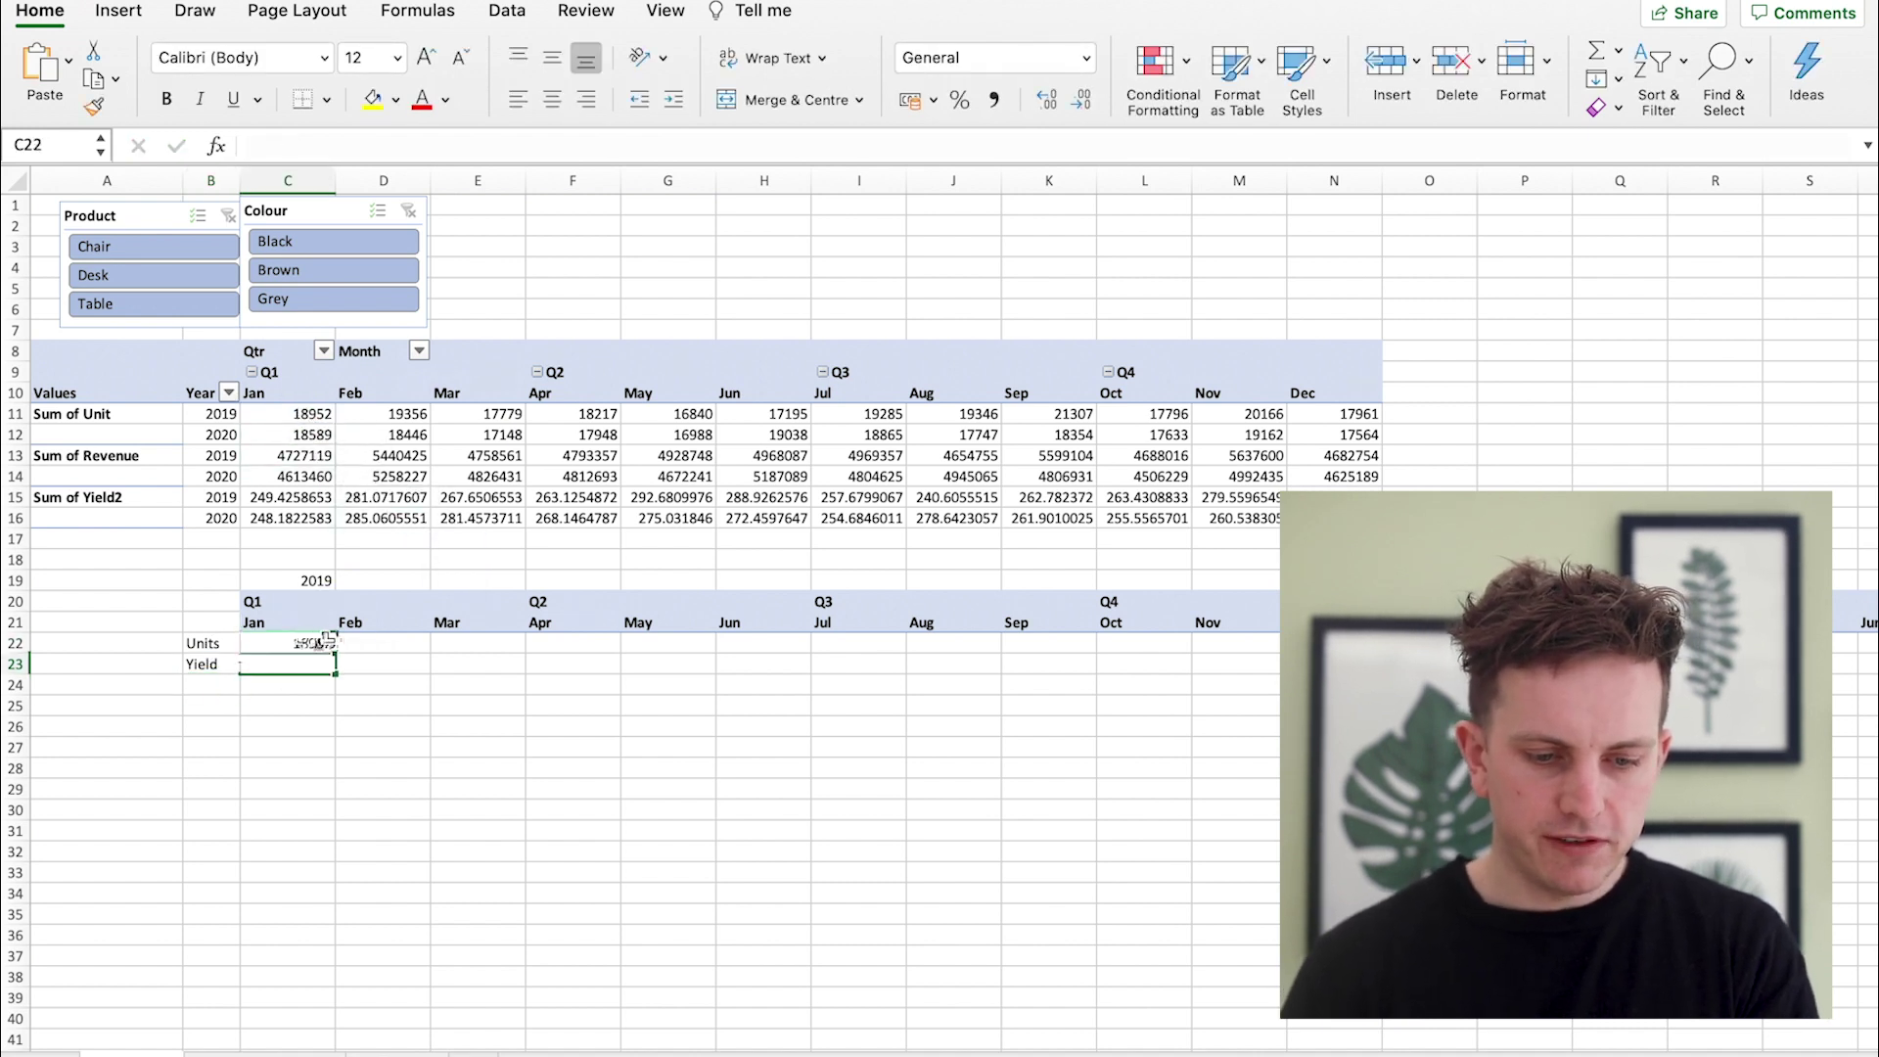
pyautogui.moveTo(338, 662); pyautogui.dragTo(1269, 679)
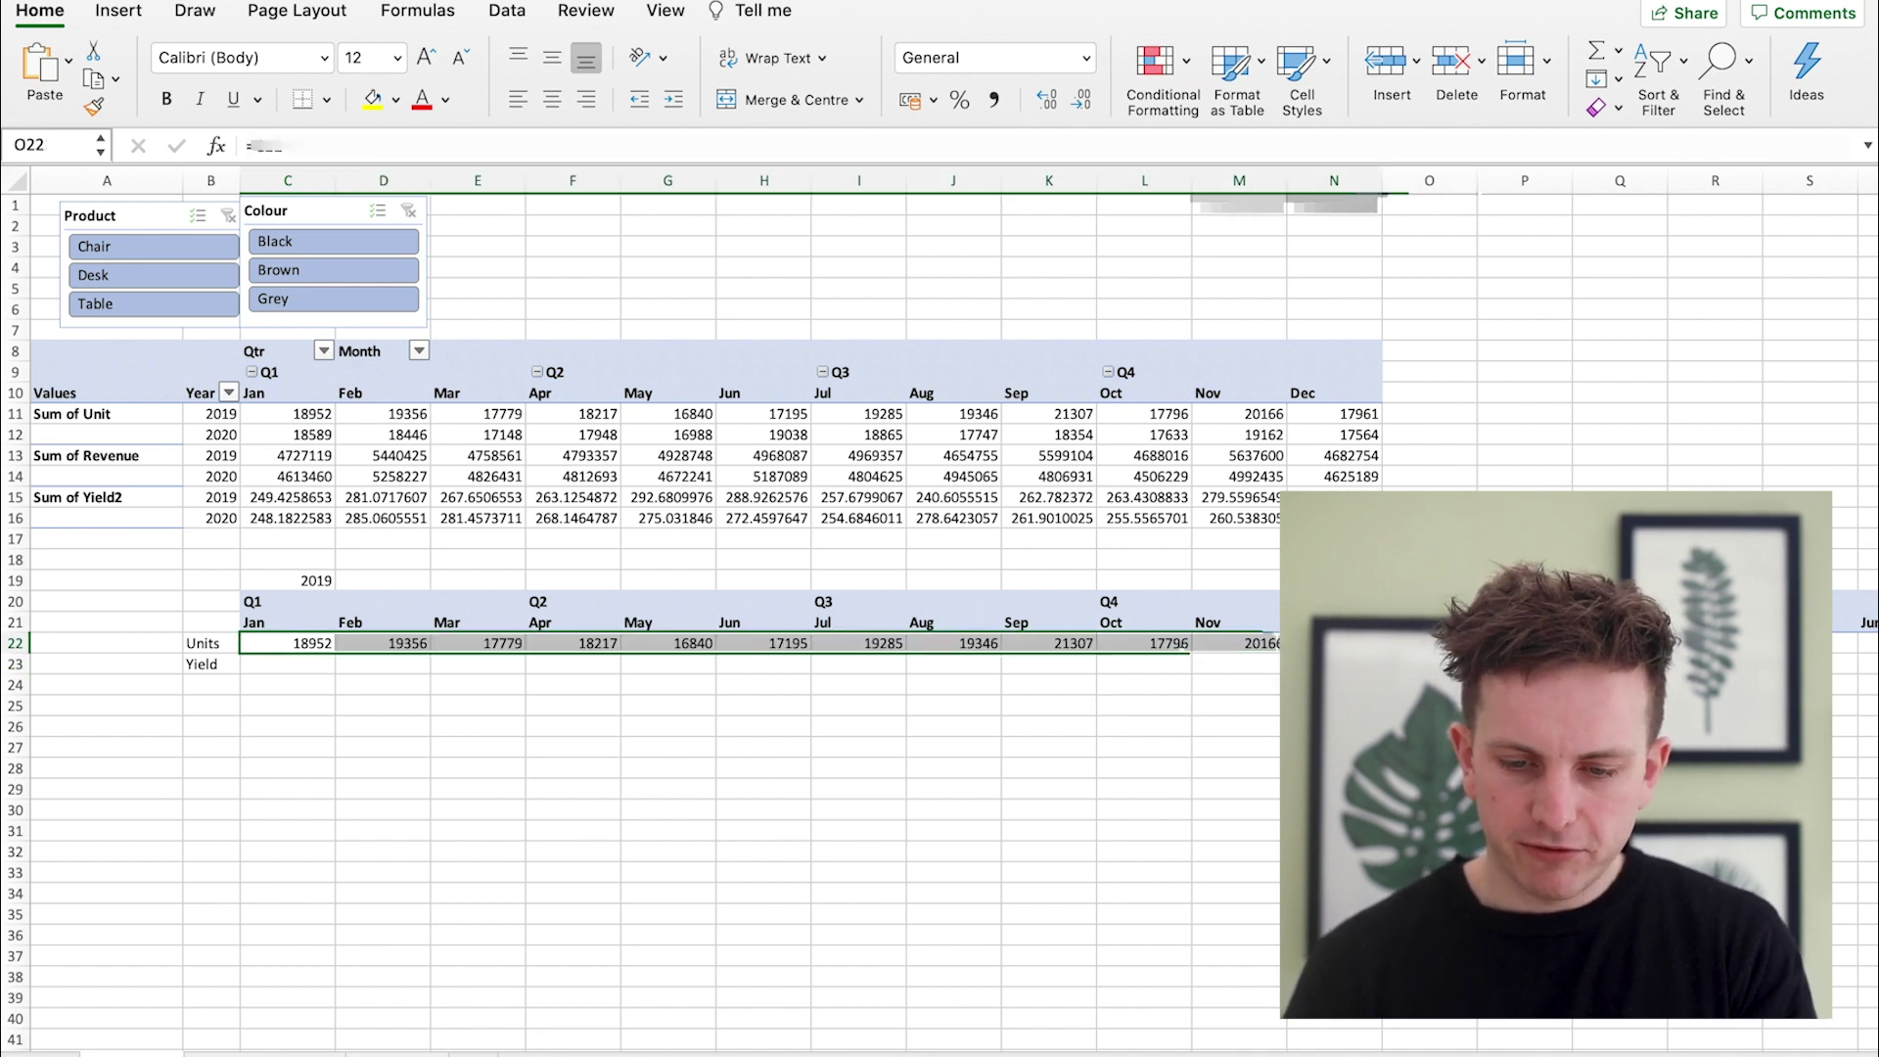
pyautogui.write('=')
pyautogui.click(328, 435)
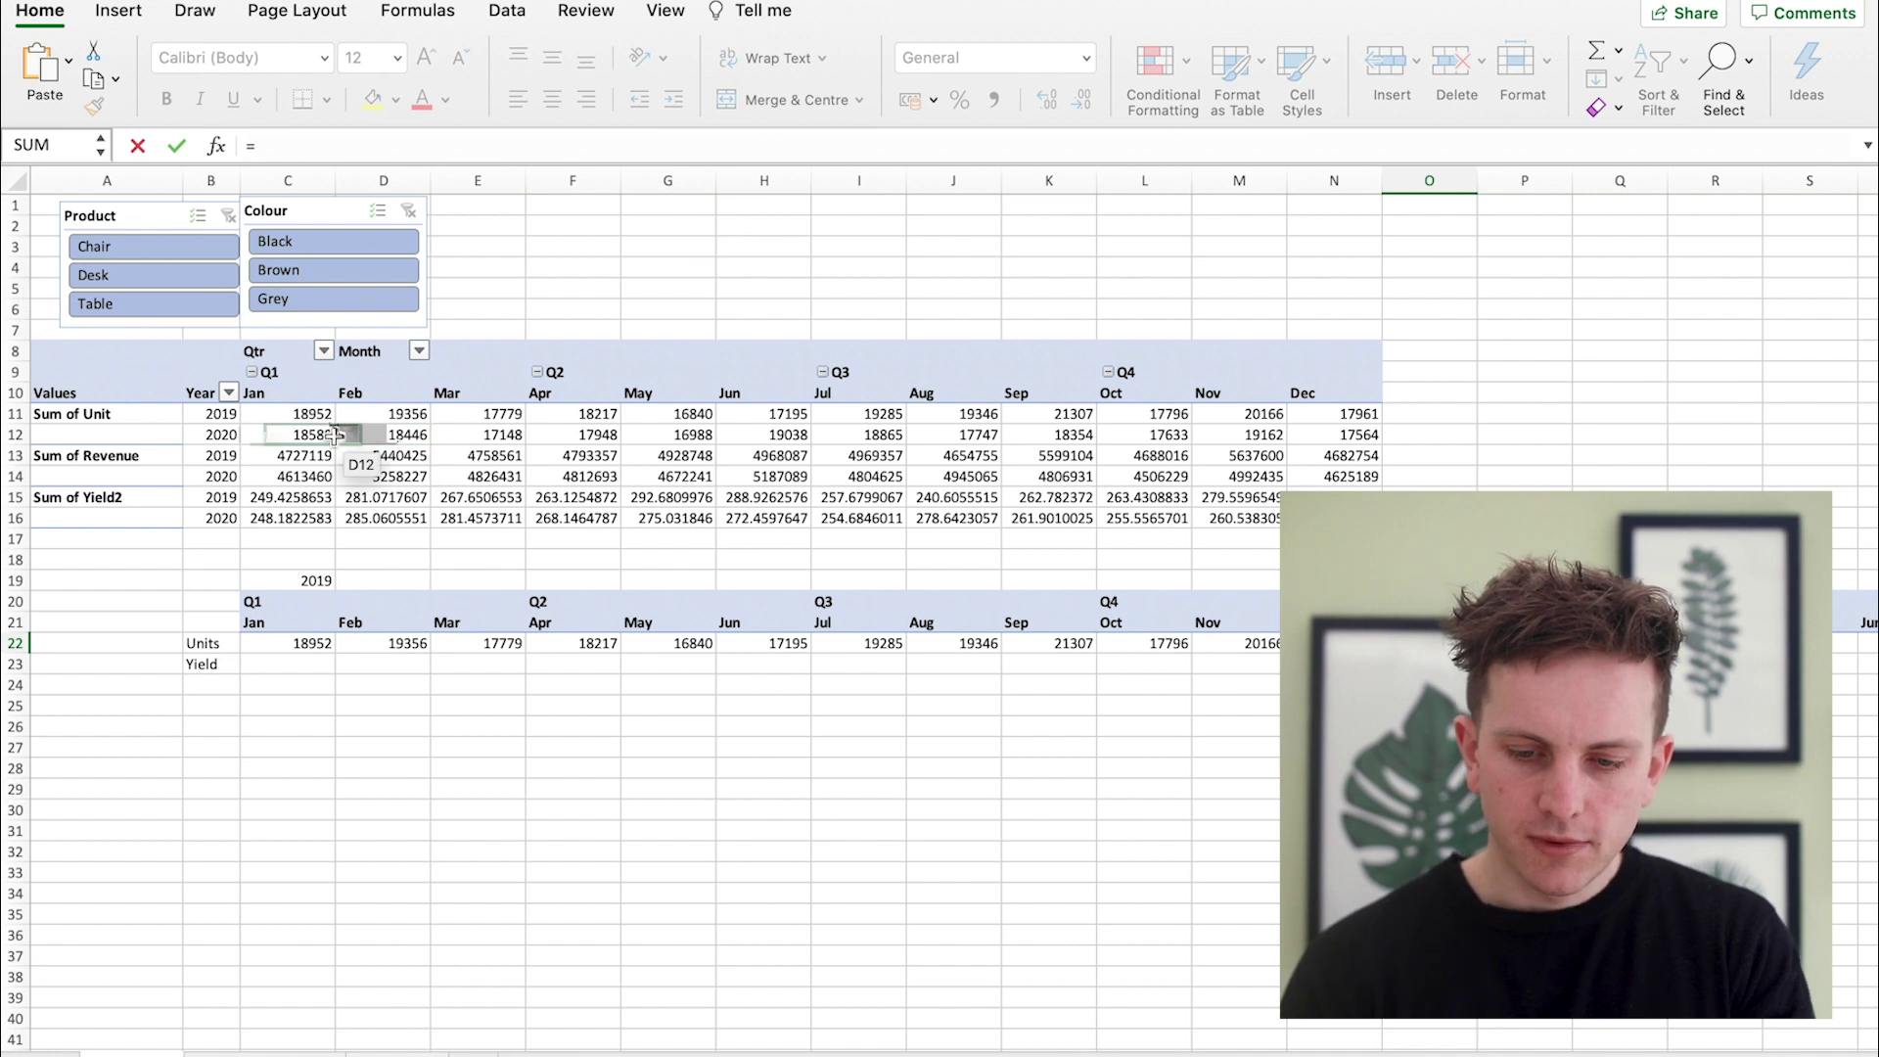
pyautogui.press('Return')
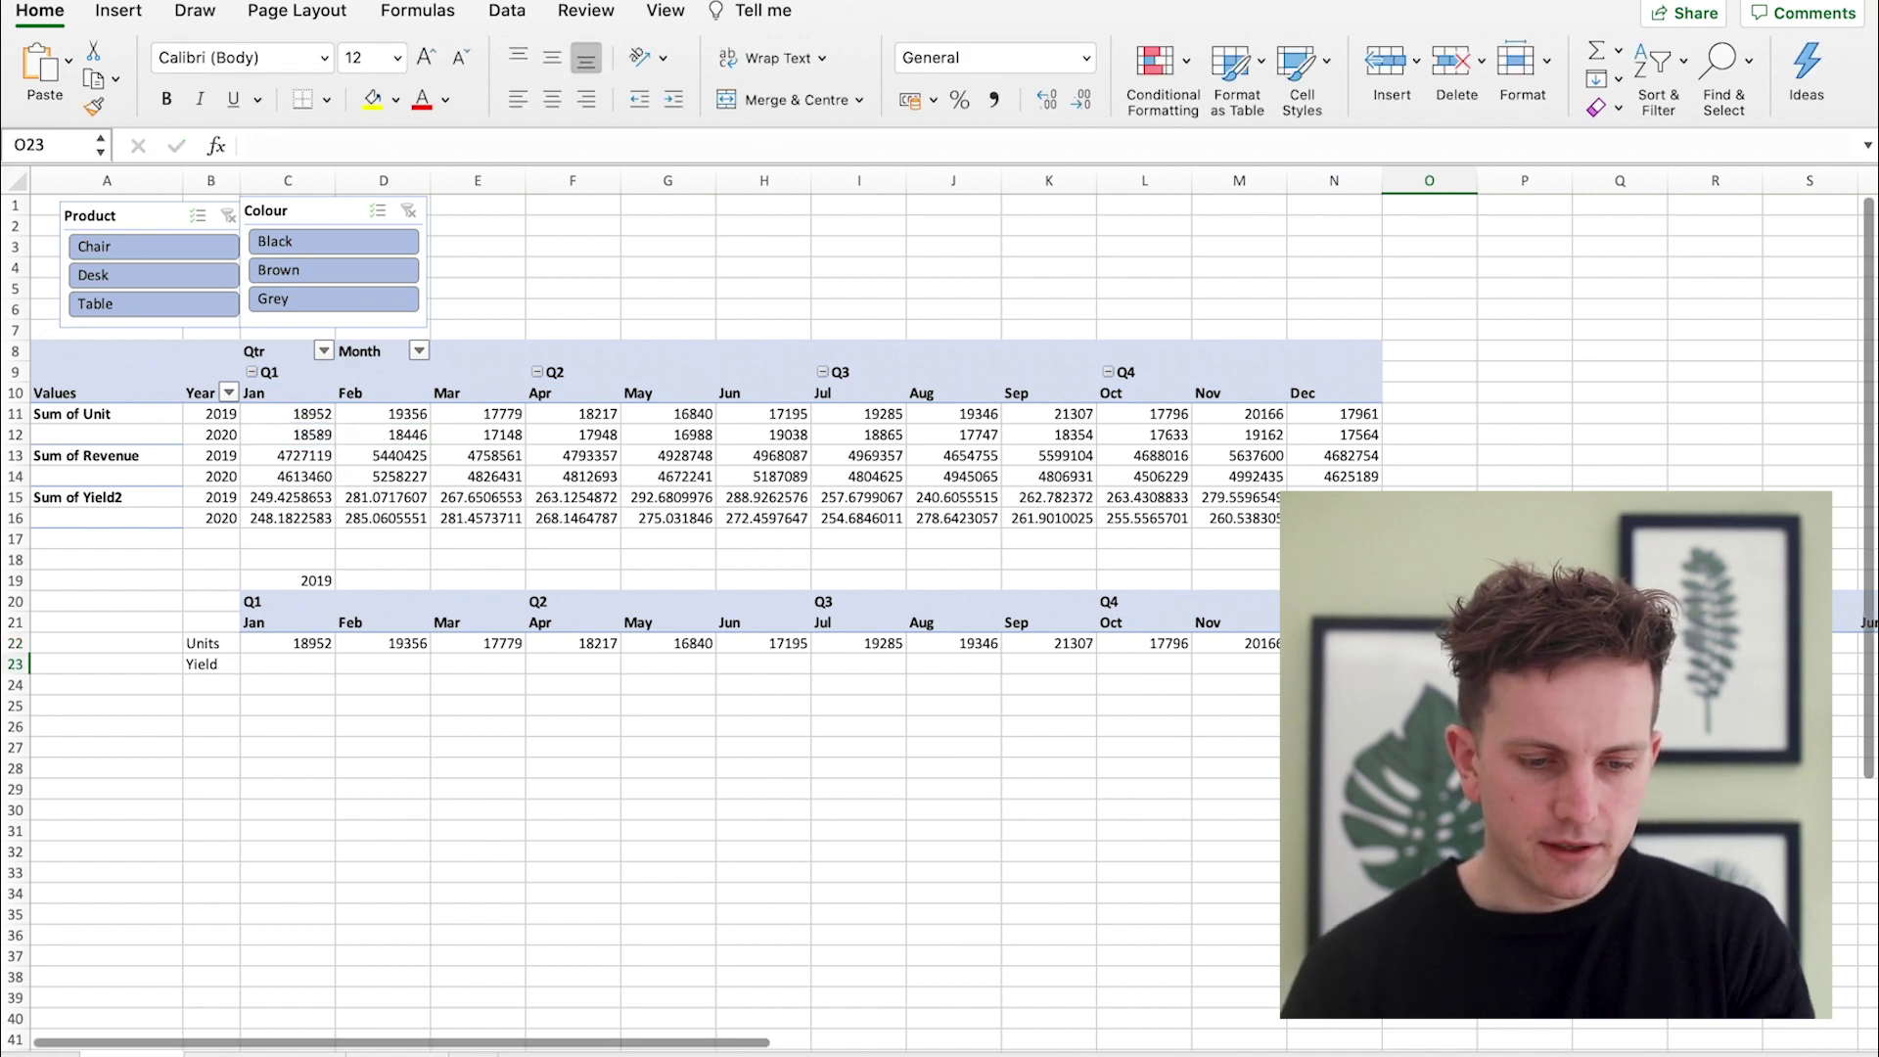
pyautogui.hscroll(10, 940, 616)
pyautogui.moveTo(1273, 644); pyautogui.dragTo(1850, 643)
pyautogui.hscroll(-10, 820, 519)
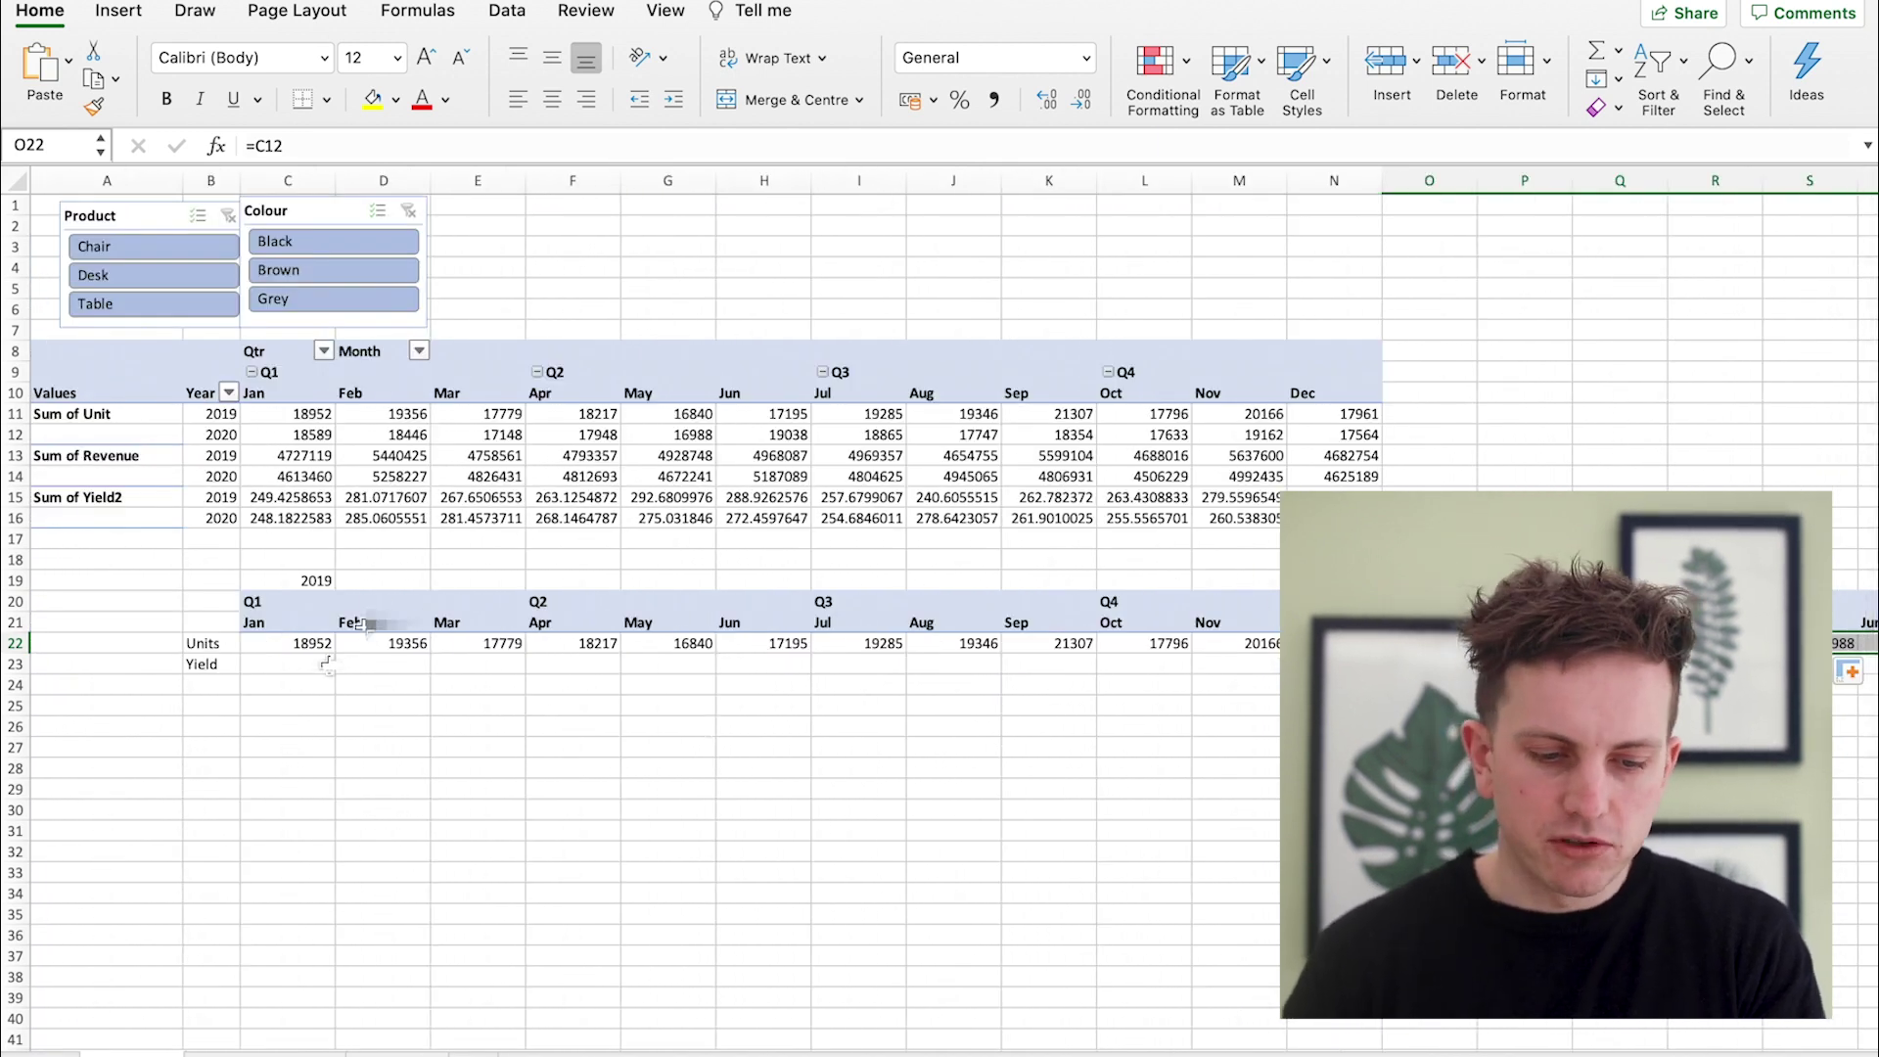
# Link C23 to the 2019 January yield =C15 and fill it across the 2019 months.
pyautogui.click(305, 665)
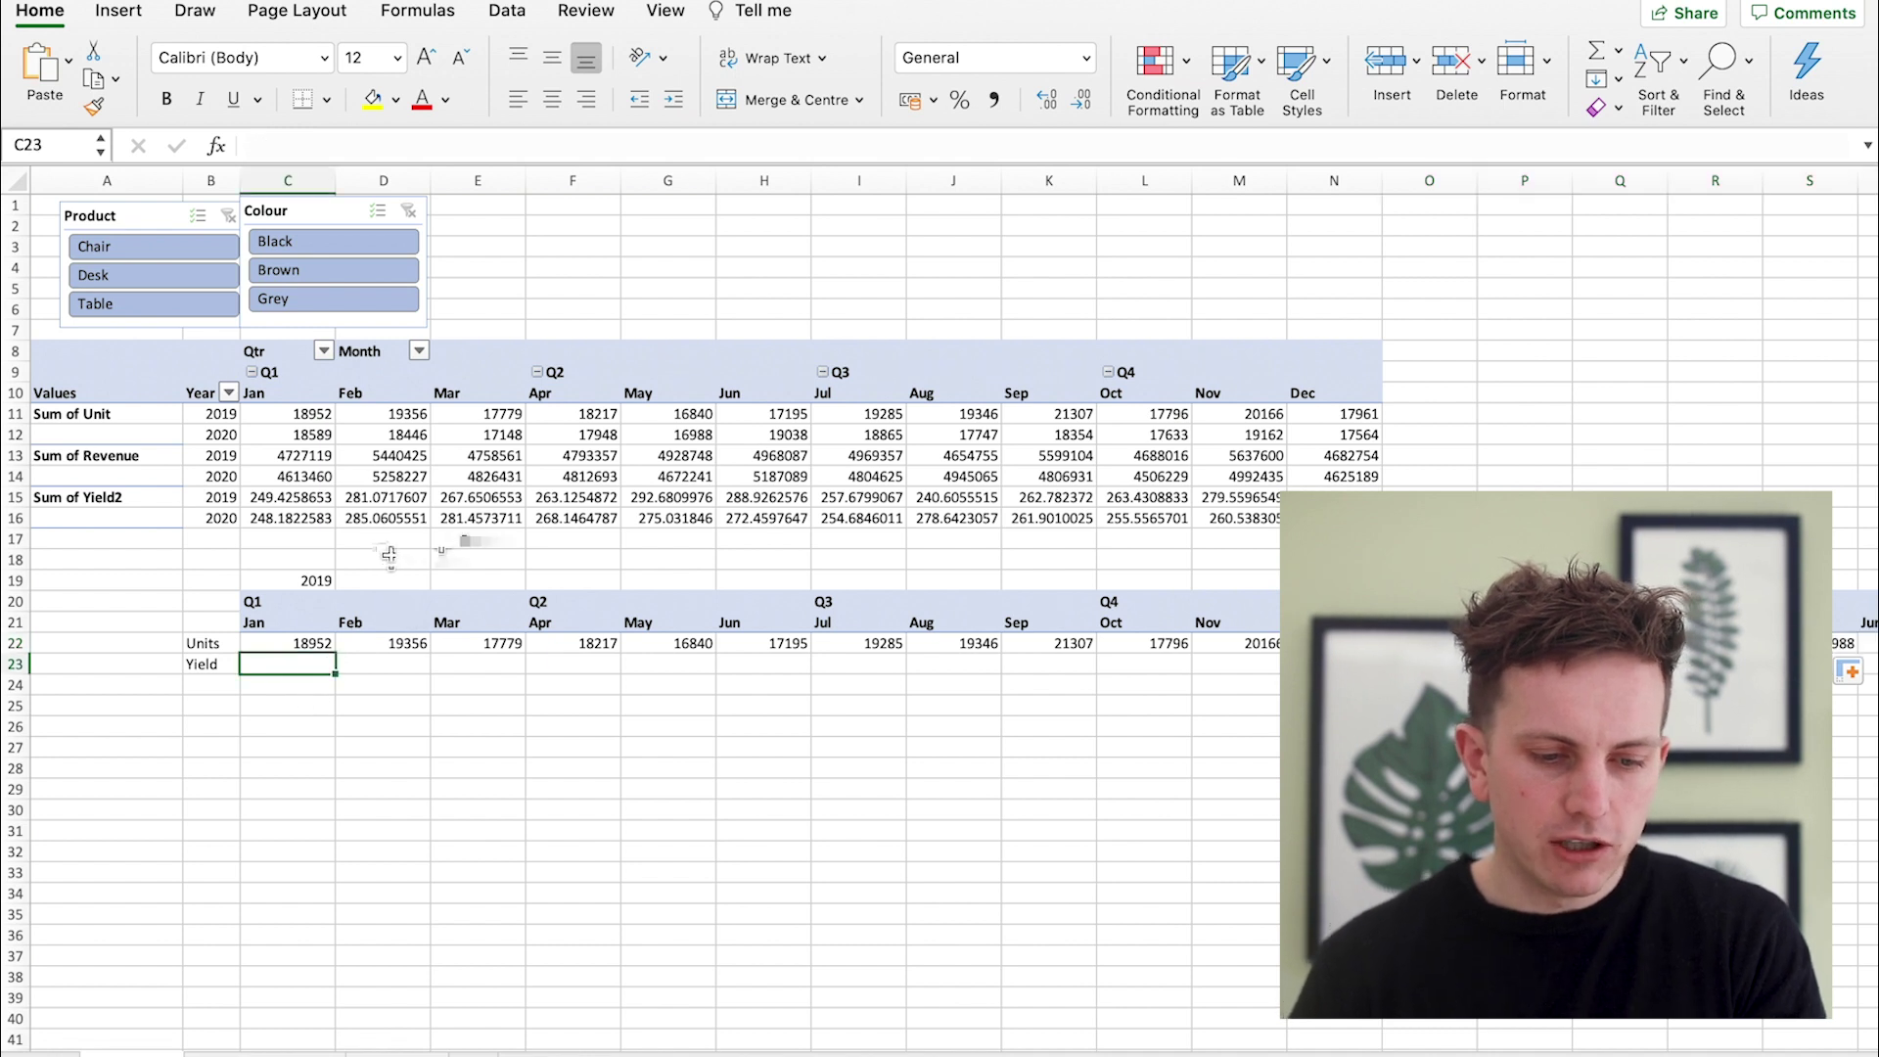
pyautogui.write('=')
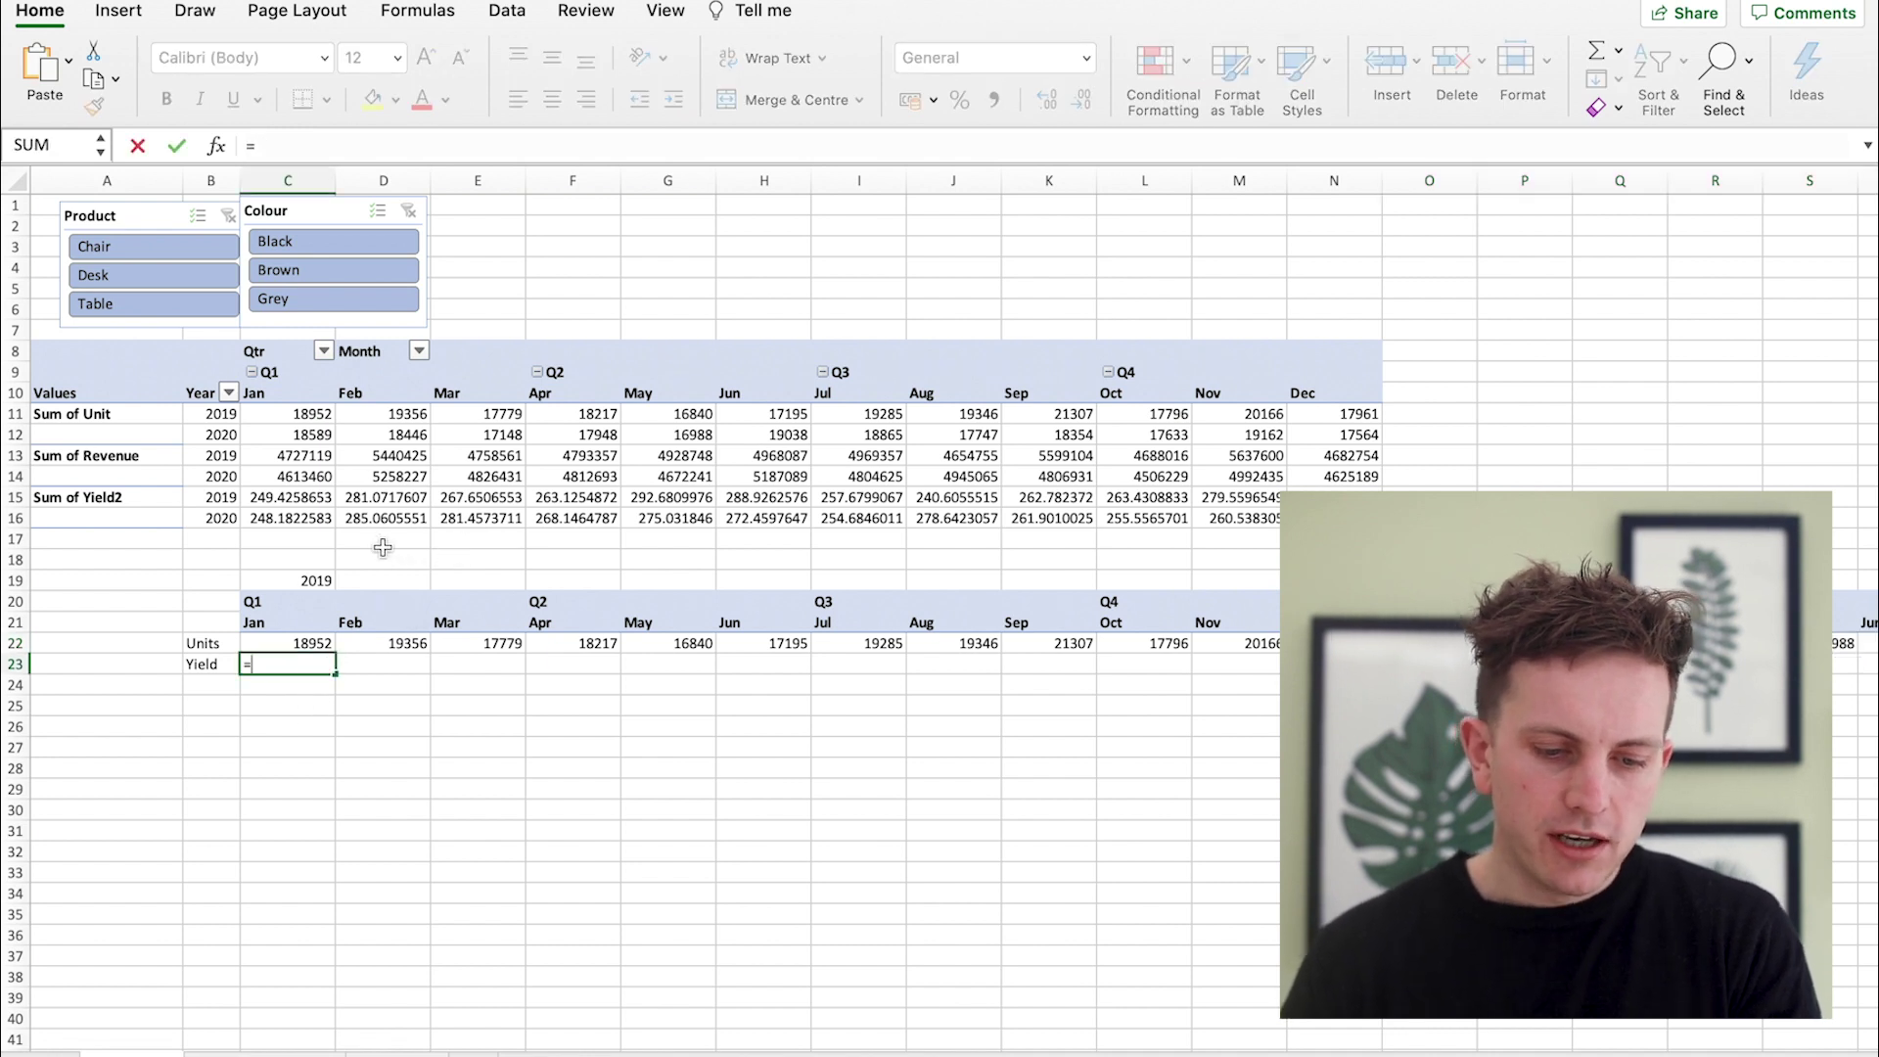
pyautogui.click(307, 499)
pyautogui.press('Return')
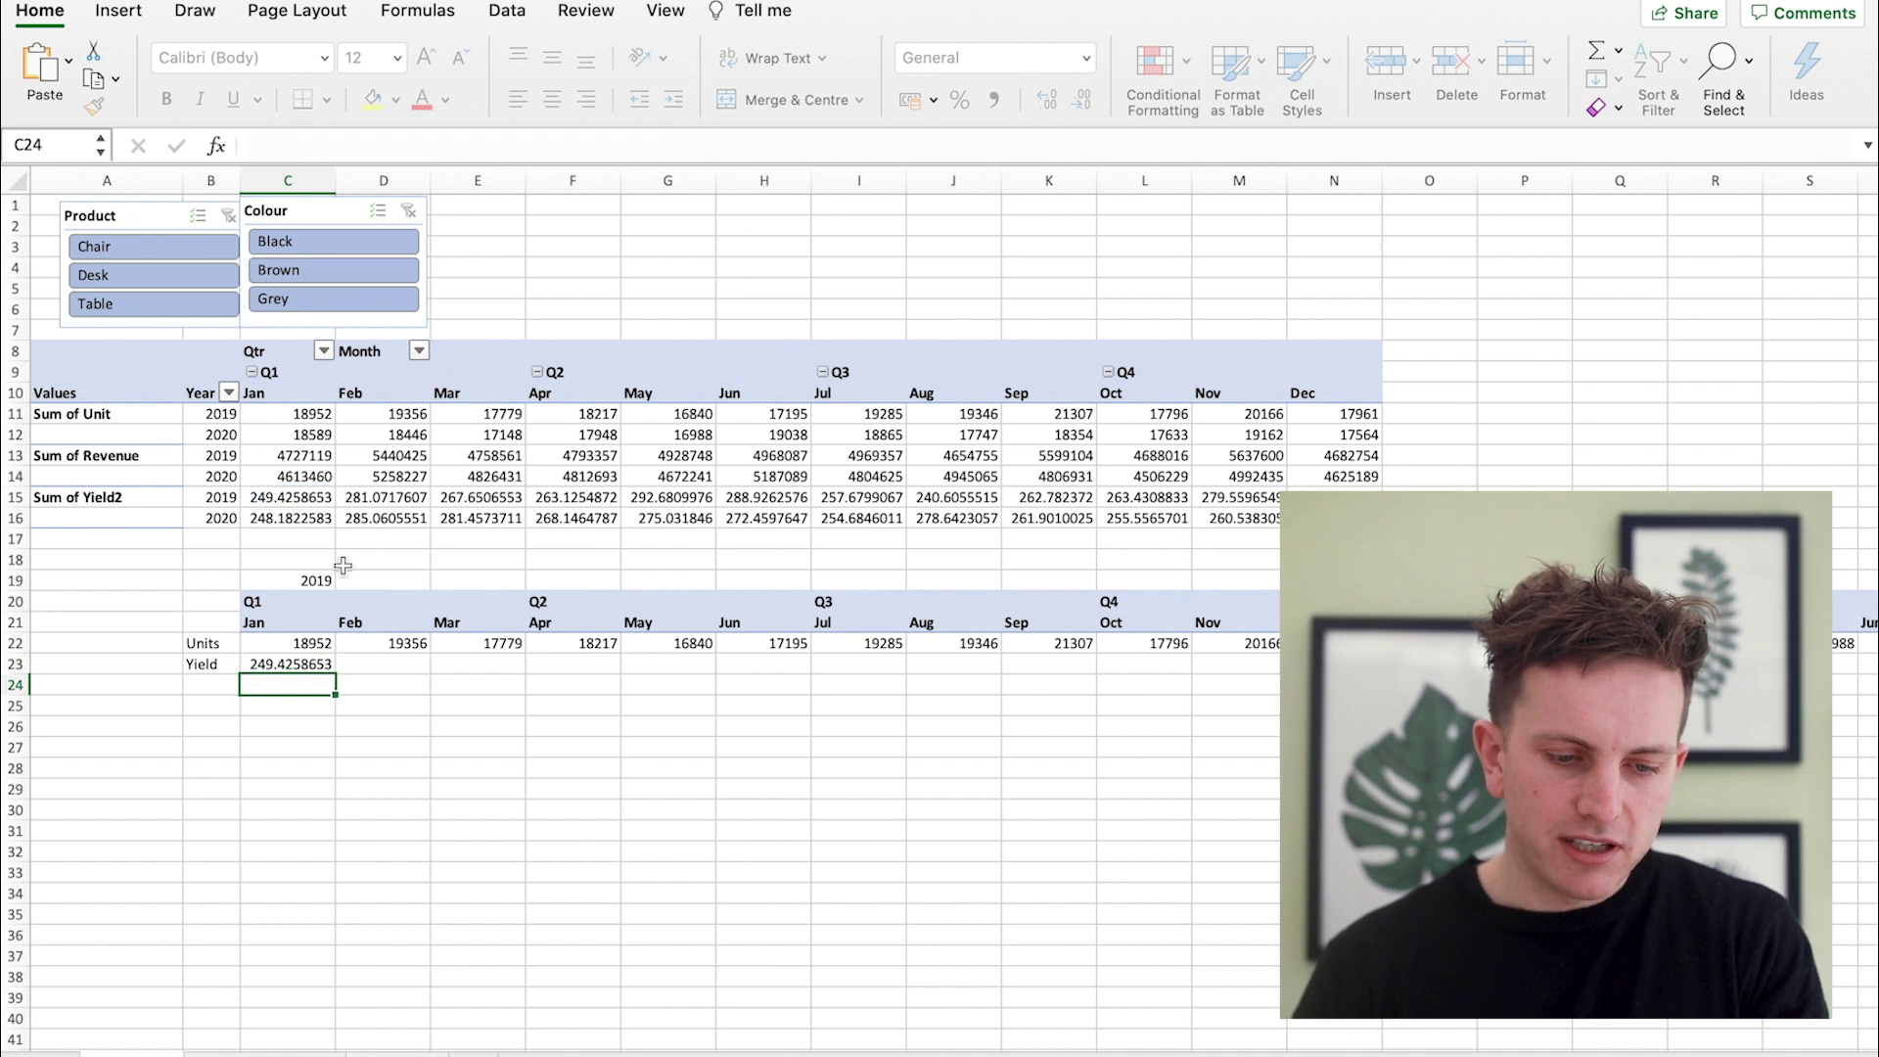
pyautogui.click(287, 665)
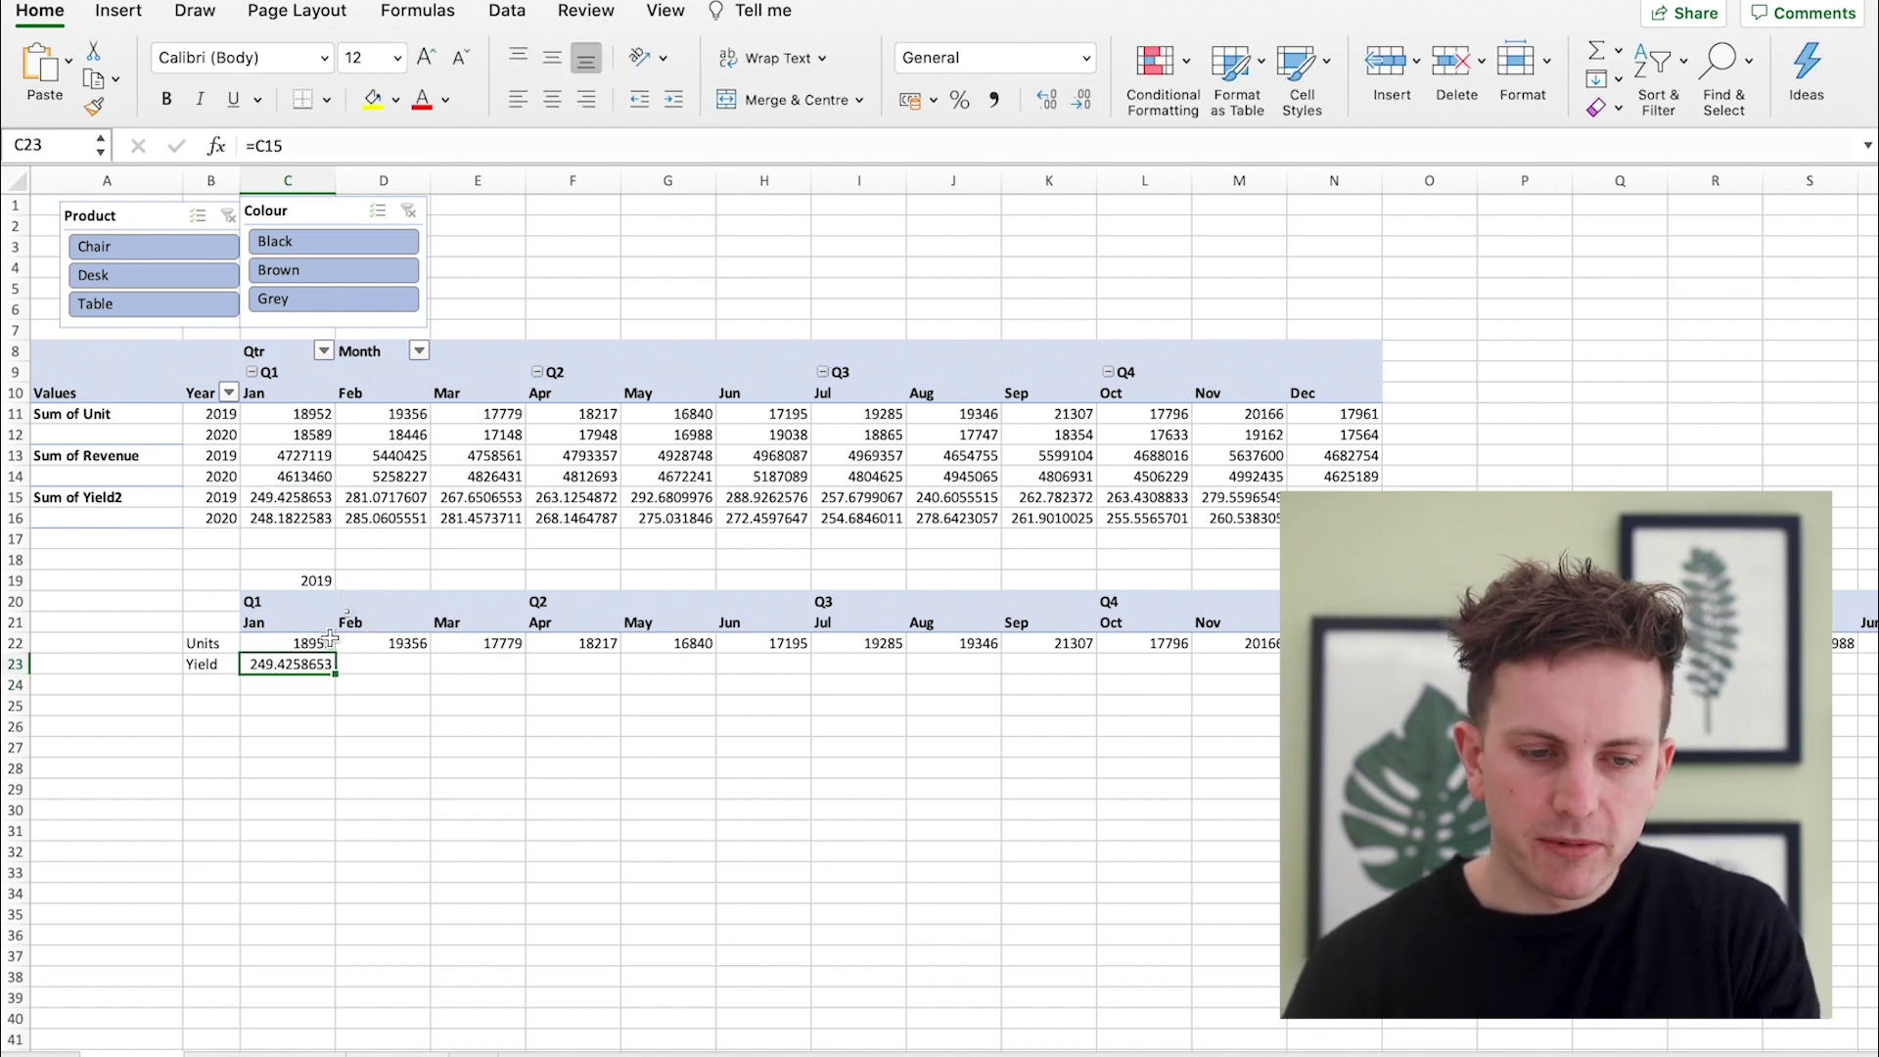
pyautogui.moveTo(333, 673); pyautogui.dragTo(1360, 674)
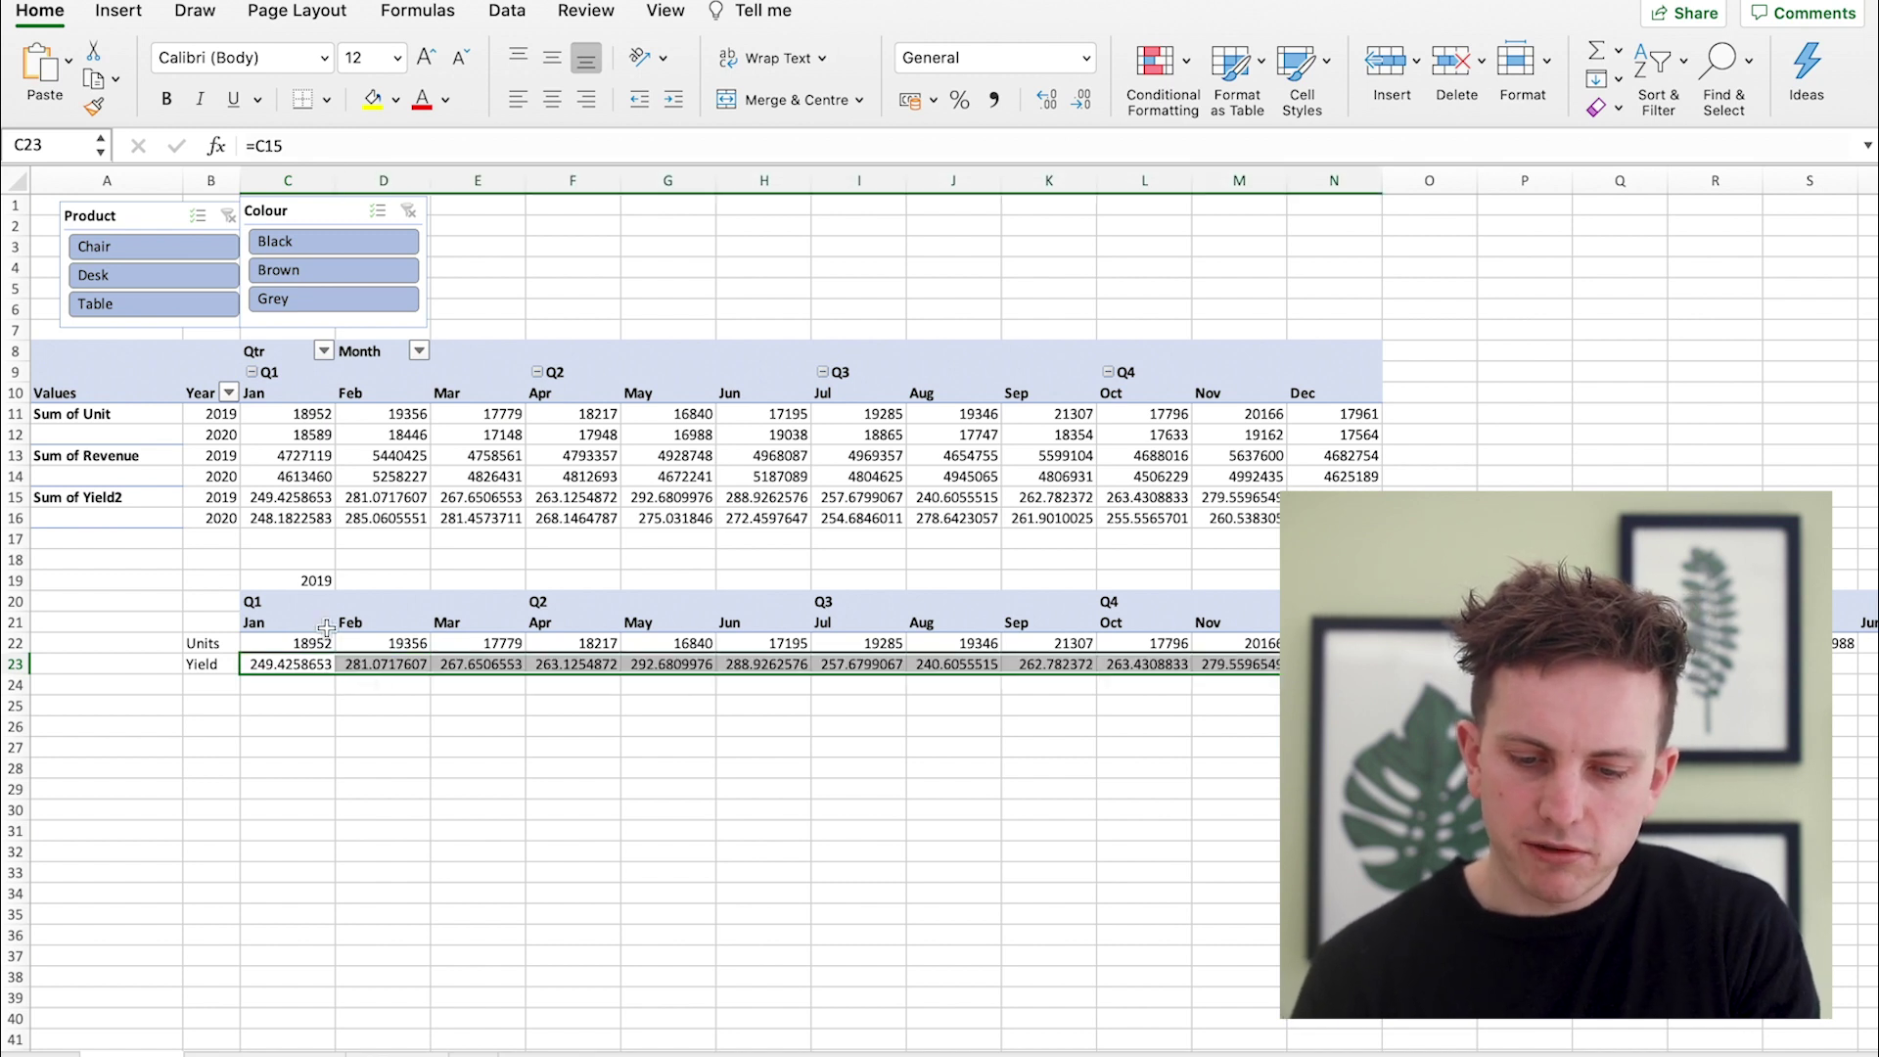
pyautogui.click(328, 456)
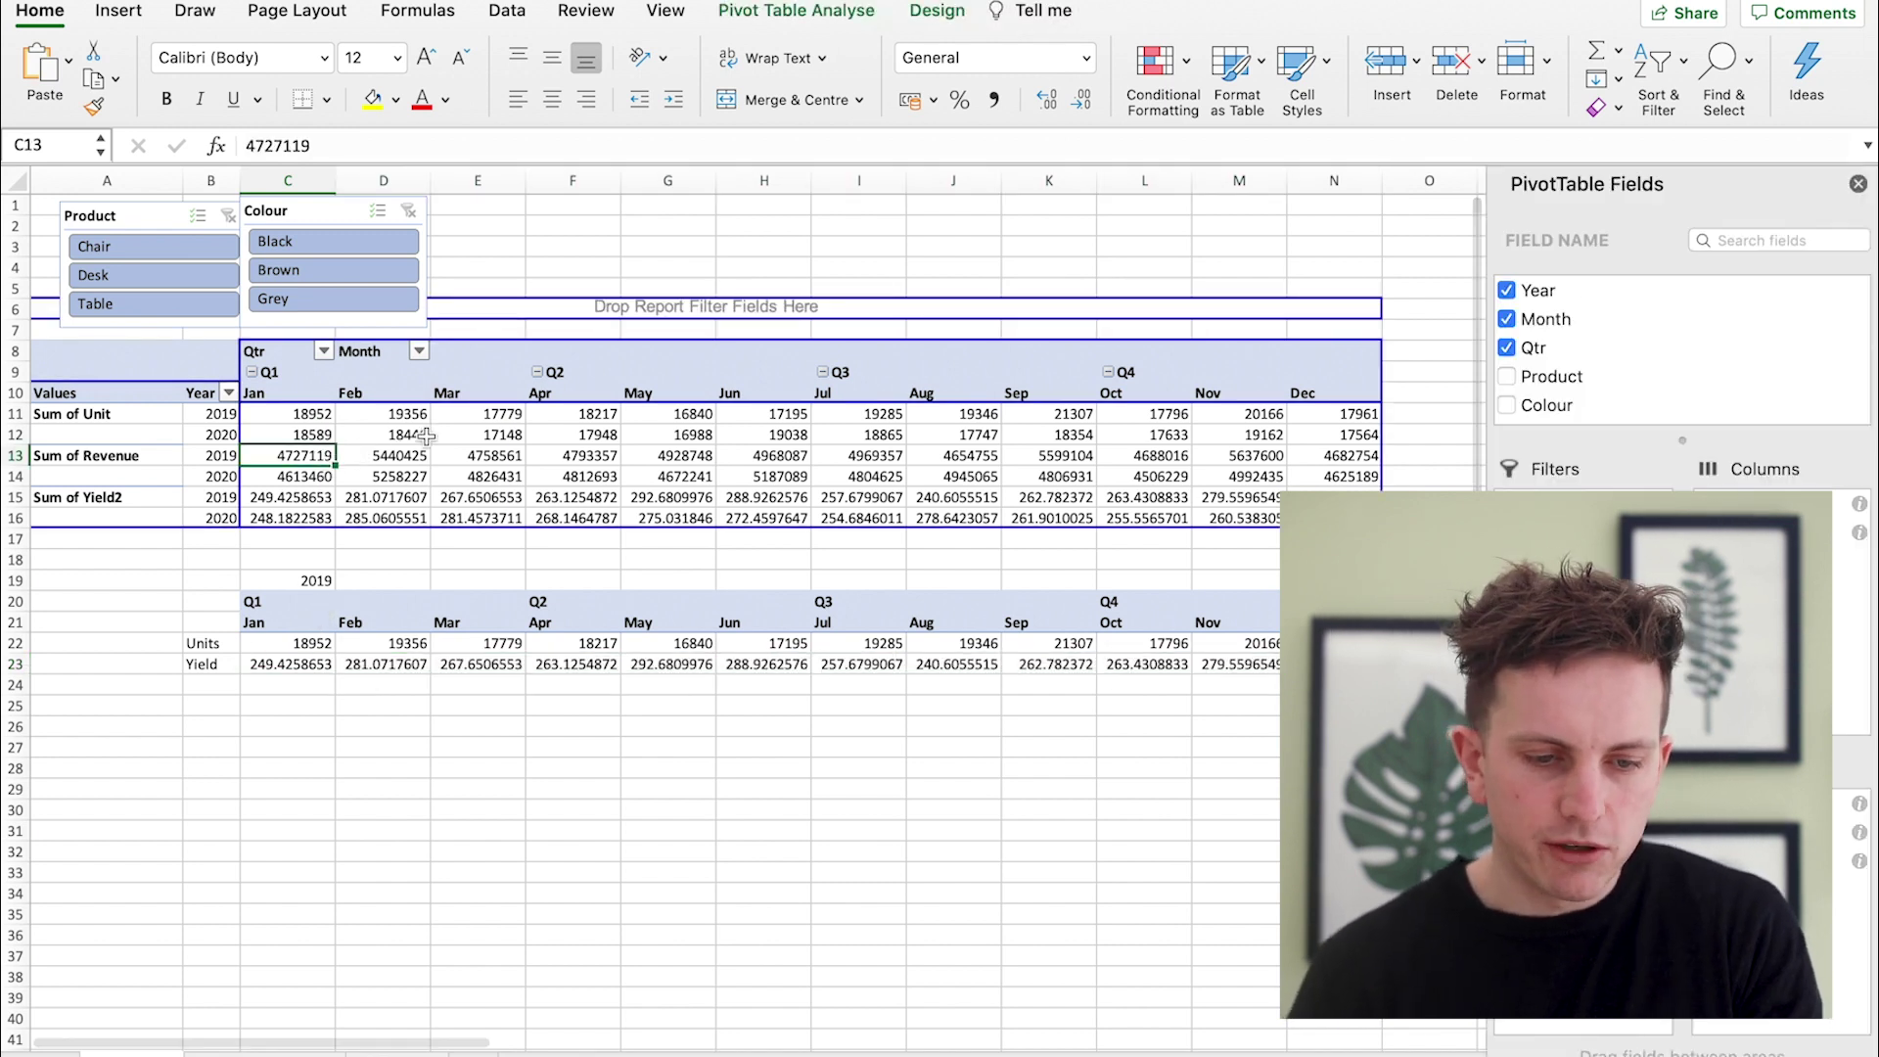
# Turn off Generate GetPivotData in the PivotTable options.
pyautogui.click(858, 15)
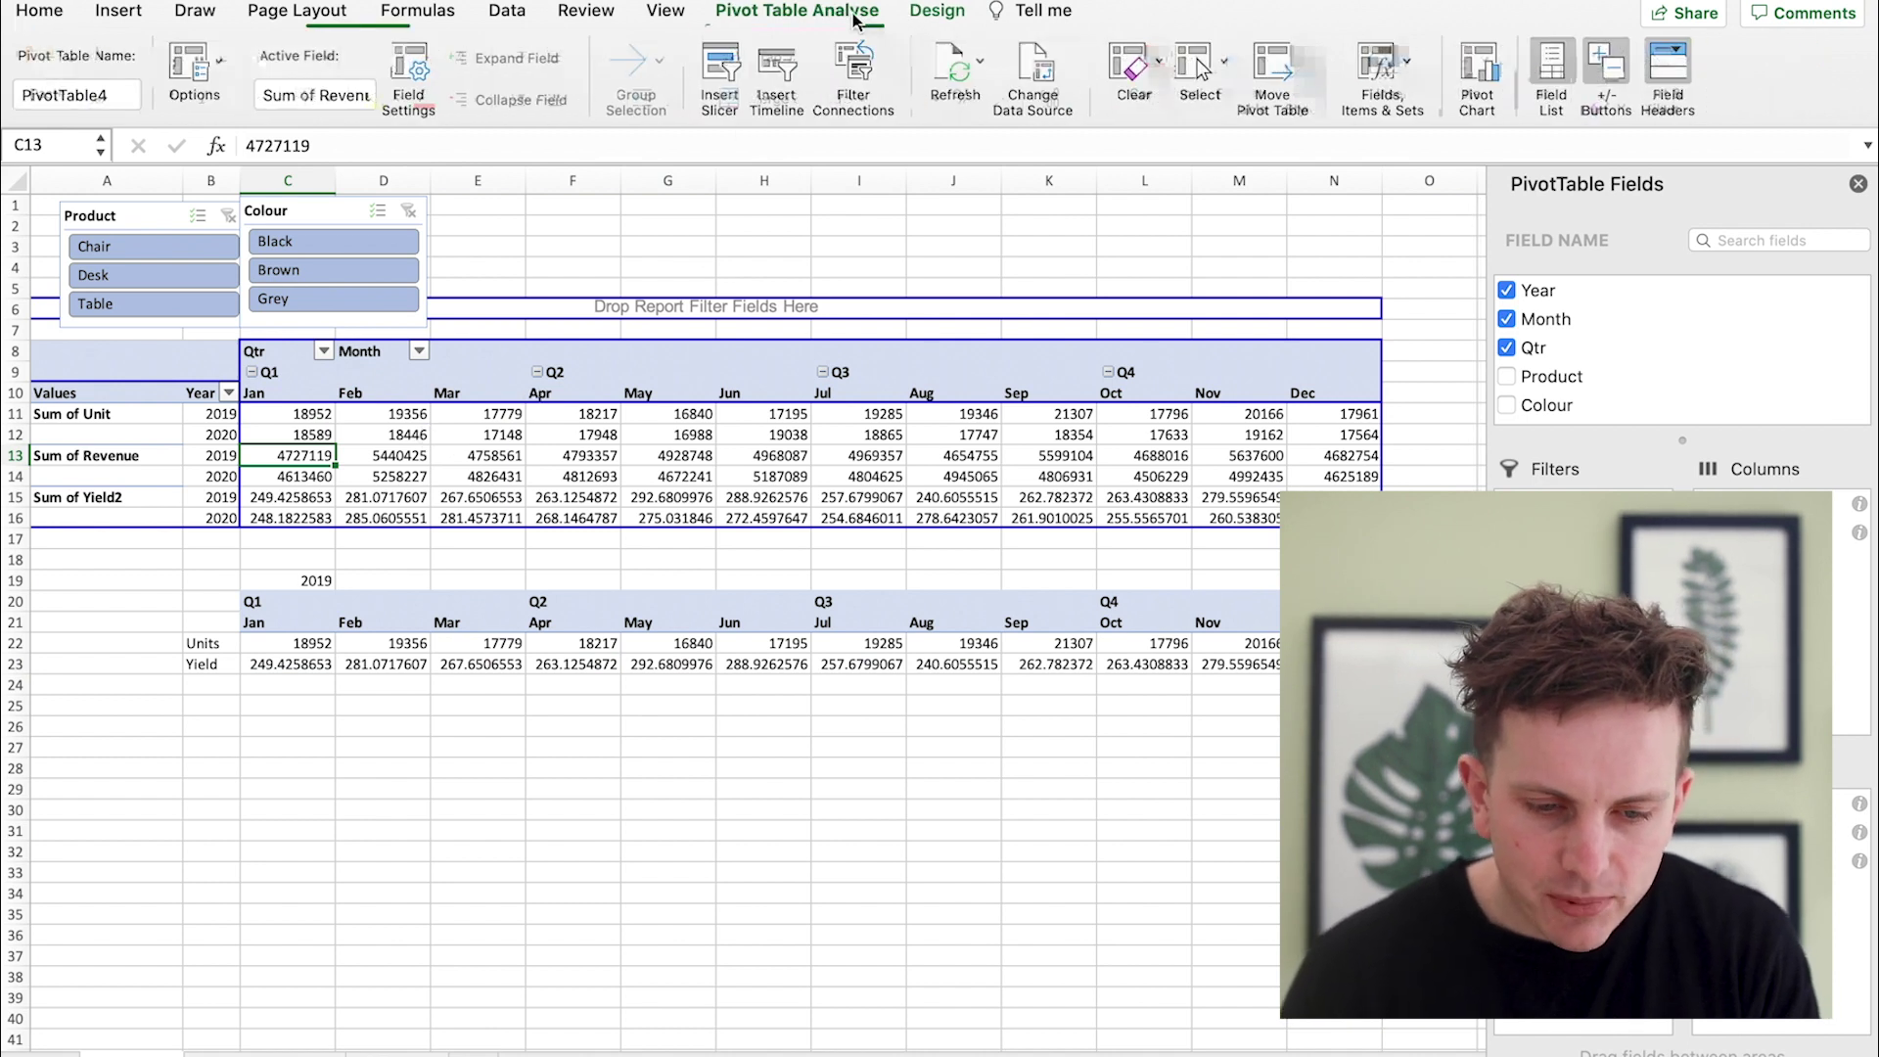
pyautogui.click(221, 67)
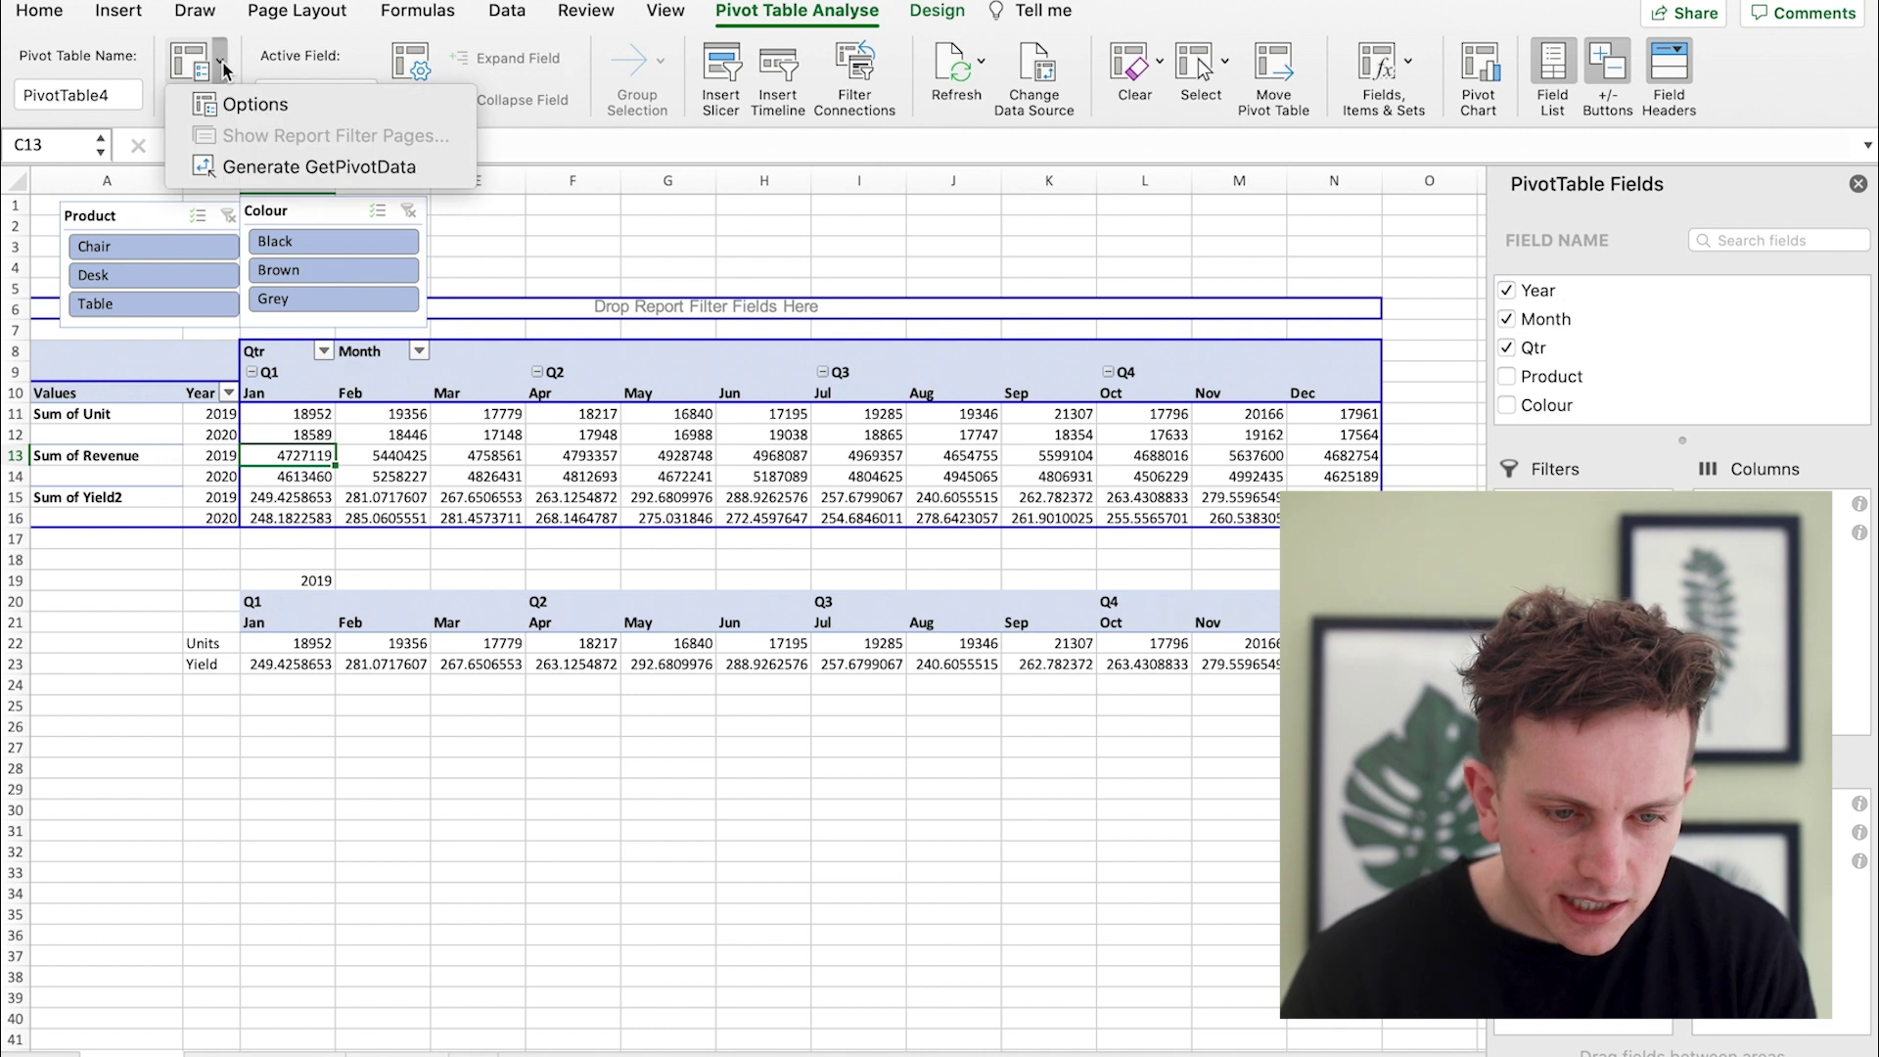
pyautogui.click(233, 168)
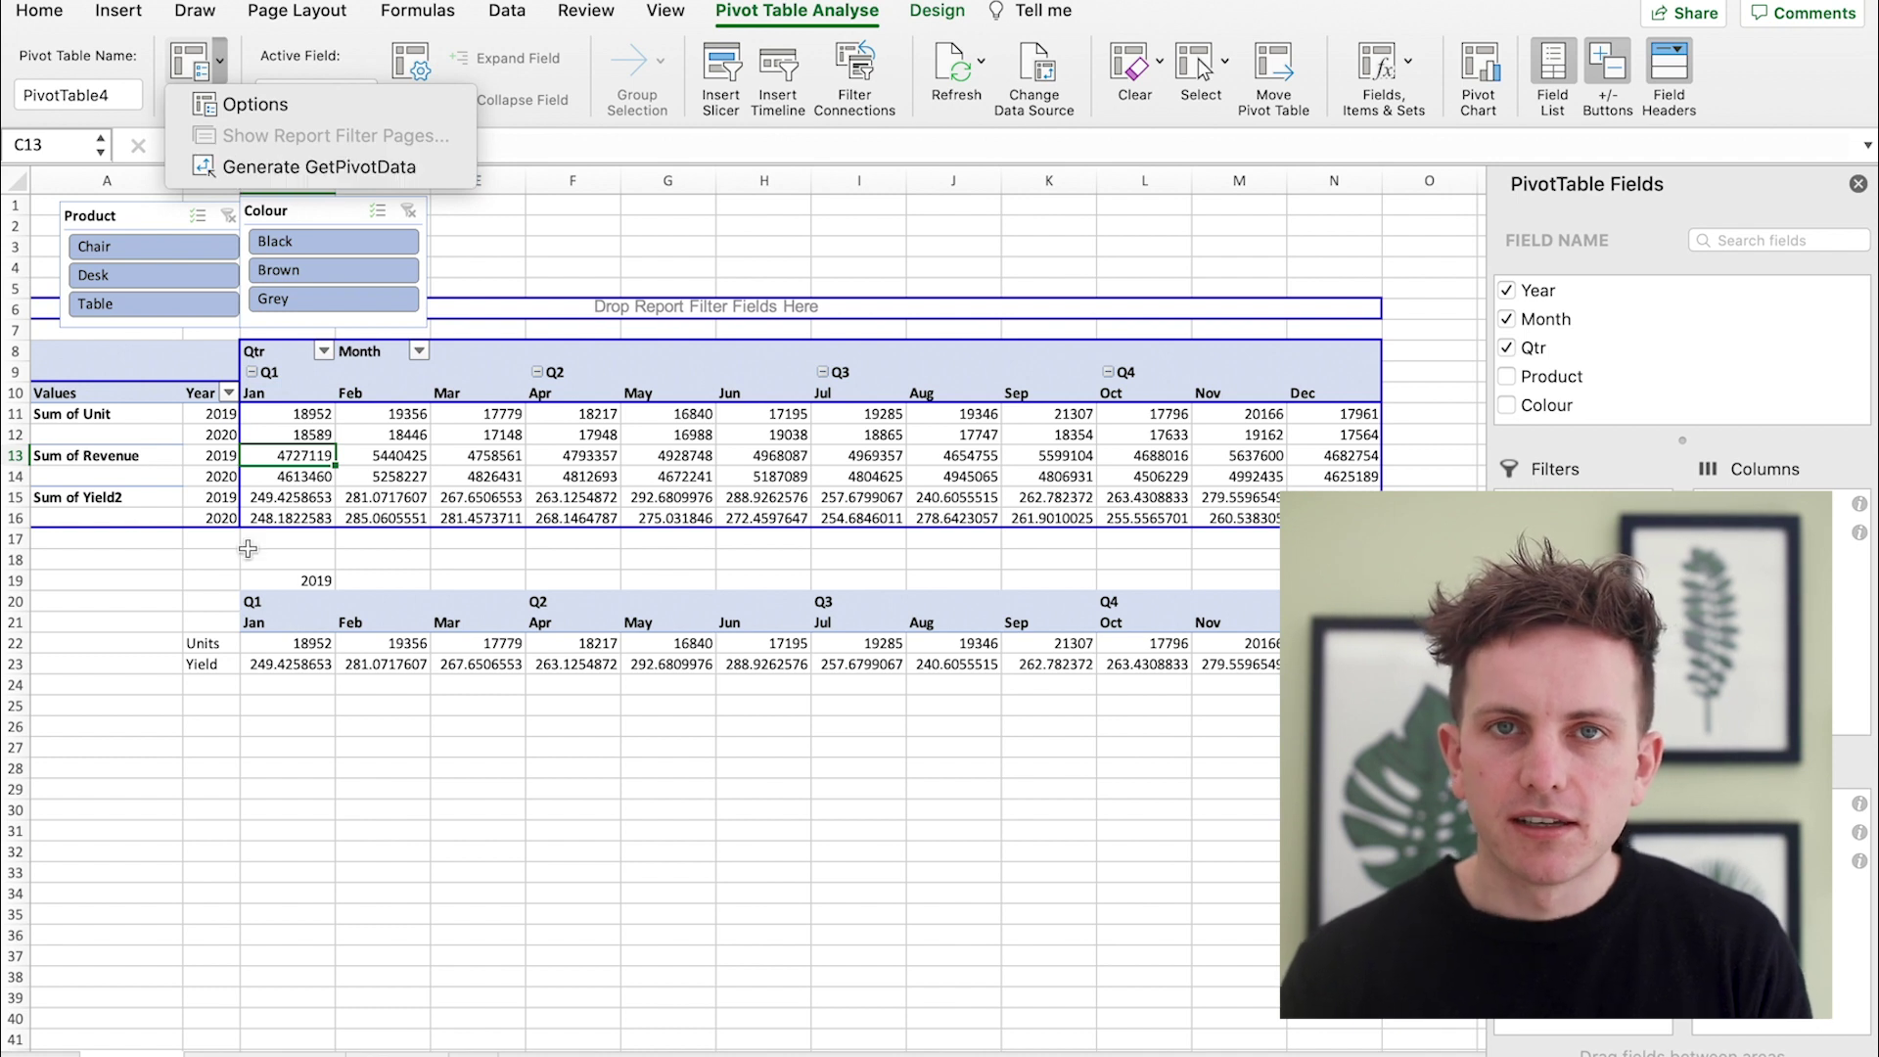
pyautogui.click(460, 706)
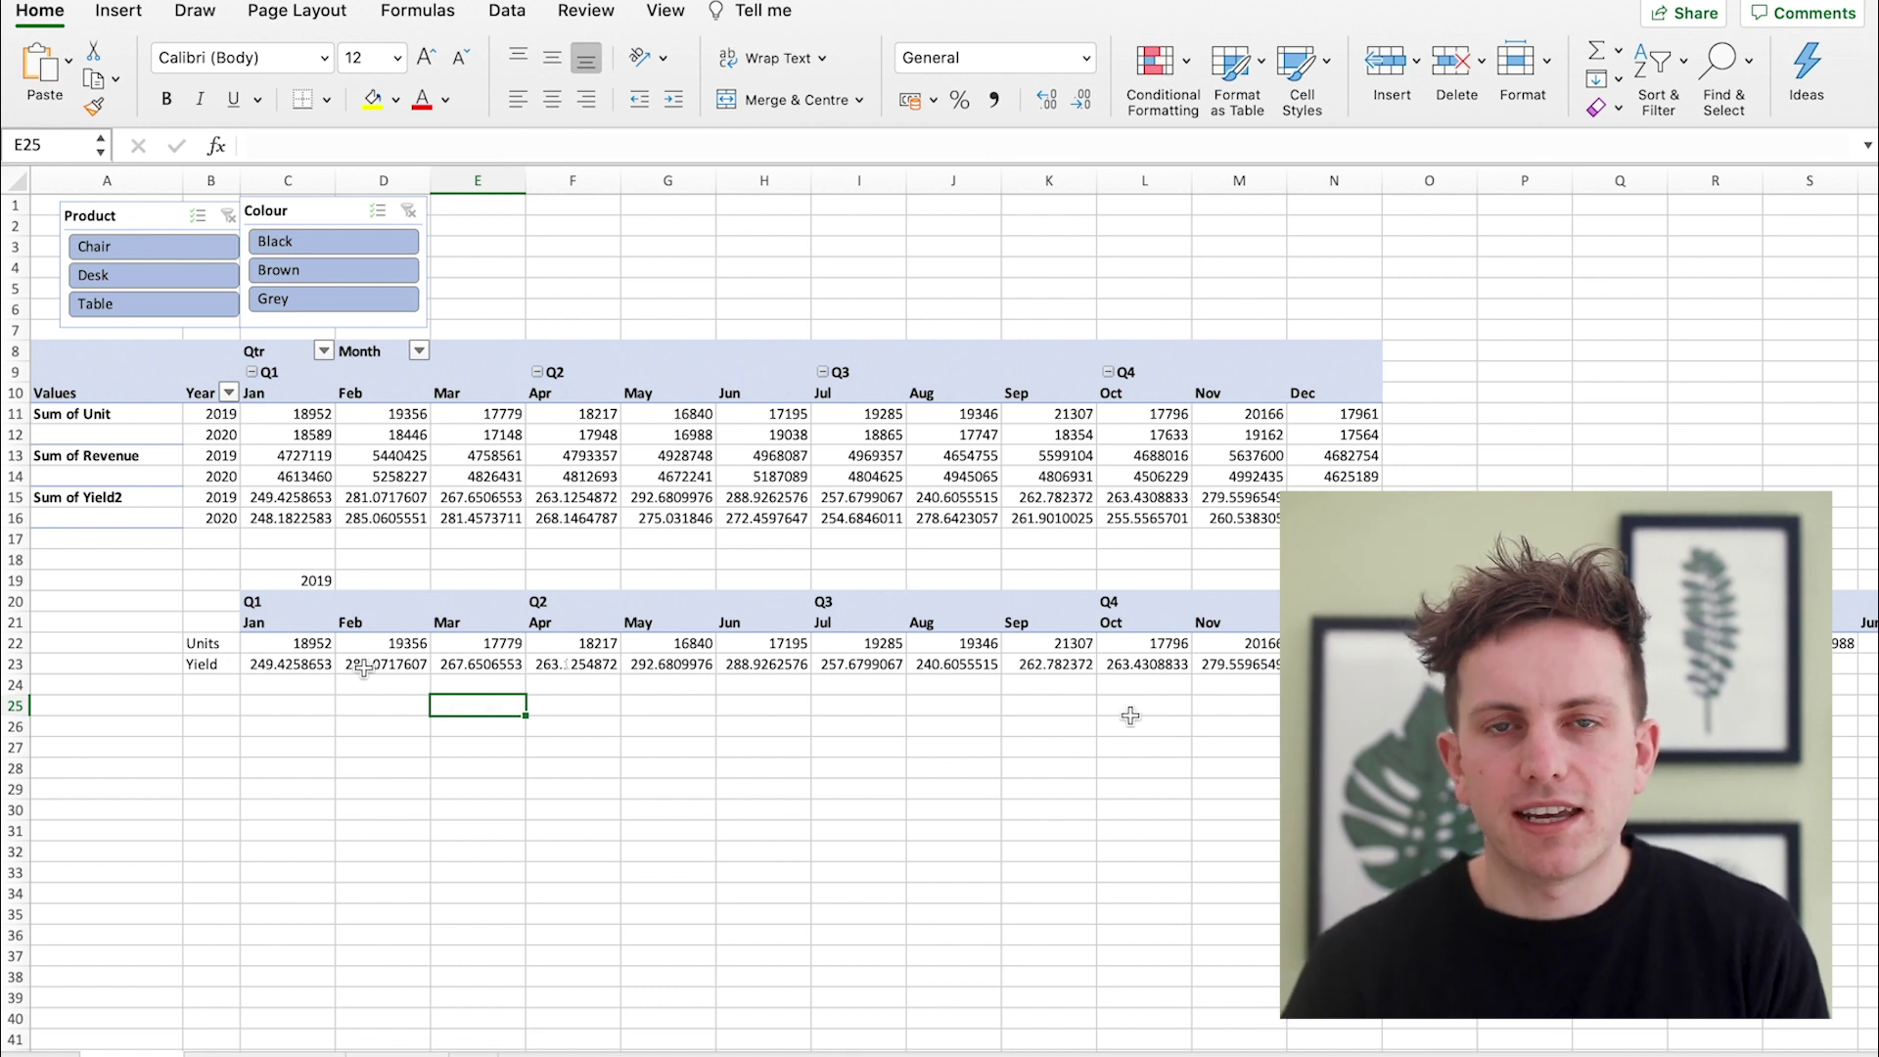
# Link O23 to the 2020 January yield with =C16 and select the Units and Yield rows.
pyautogui.click(1429, 664)
pyautogui.click(291, 497)
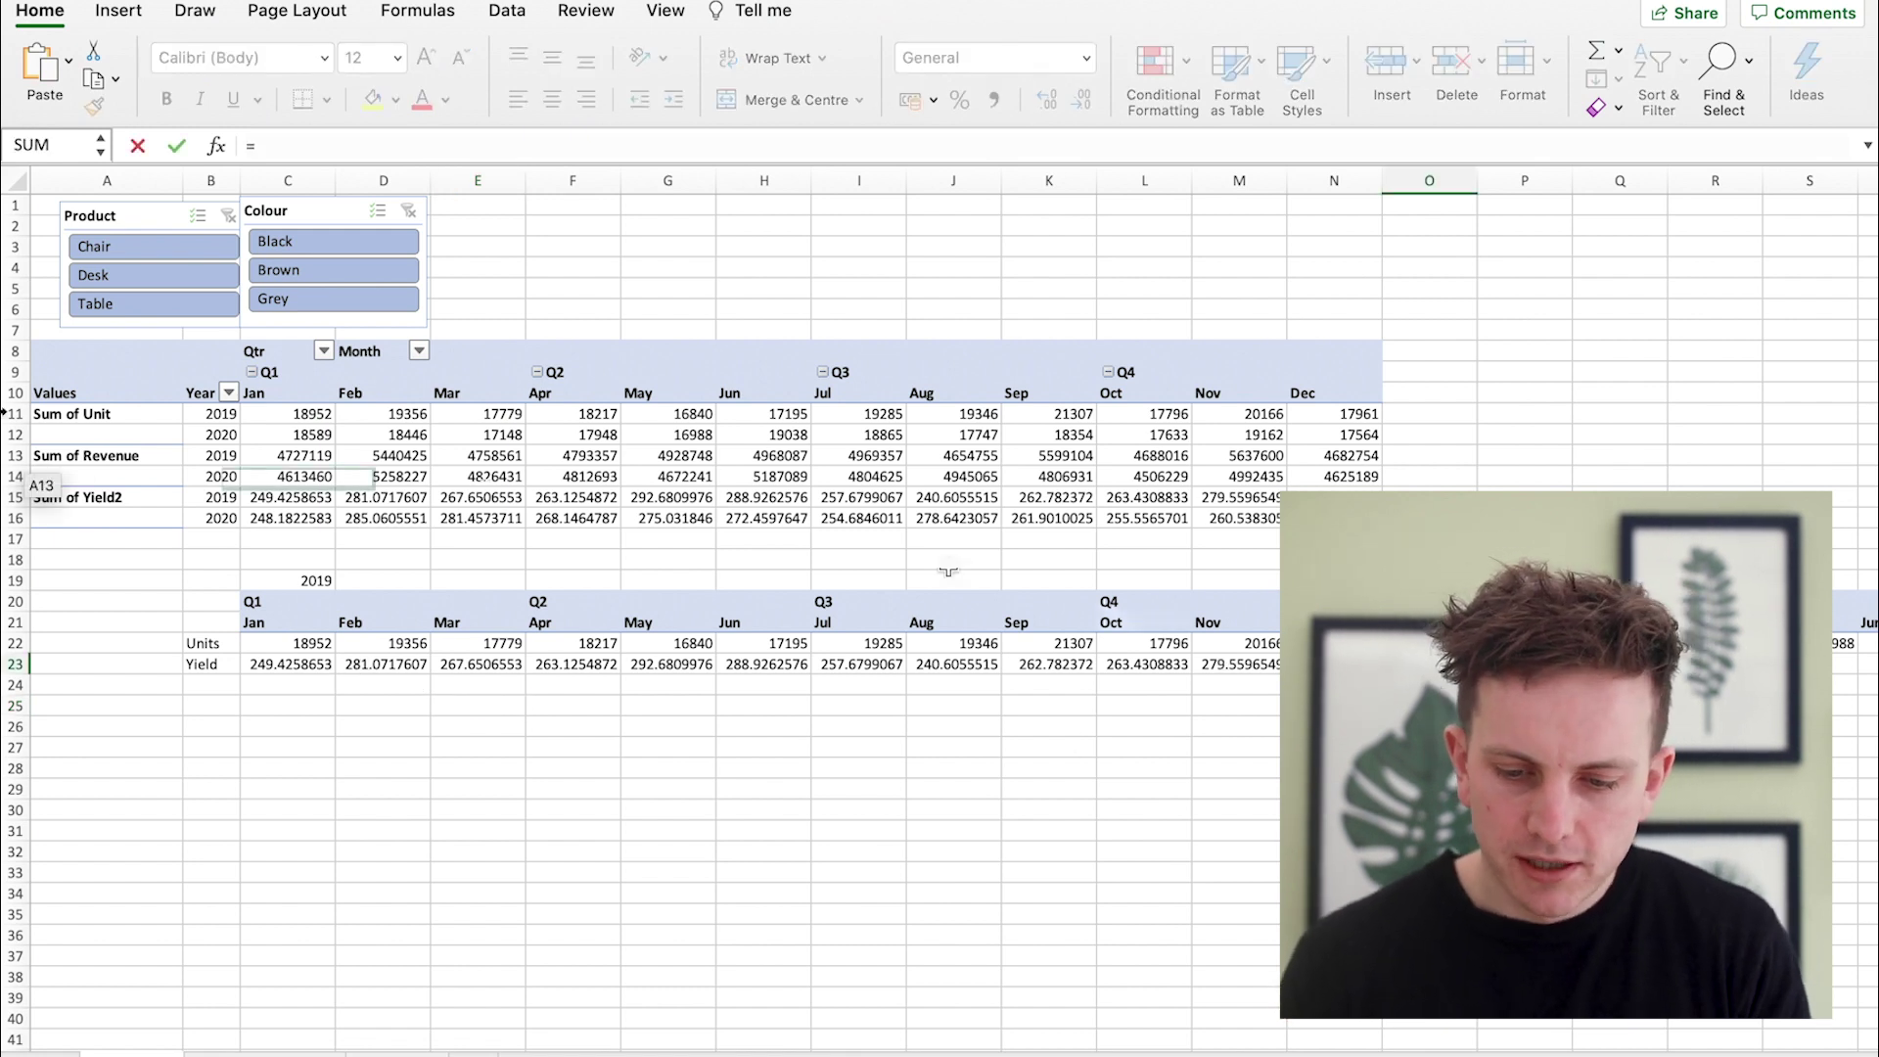
pyautogui.press('Return')
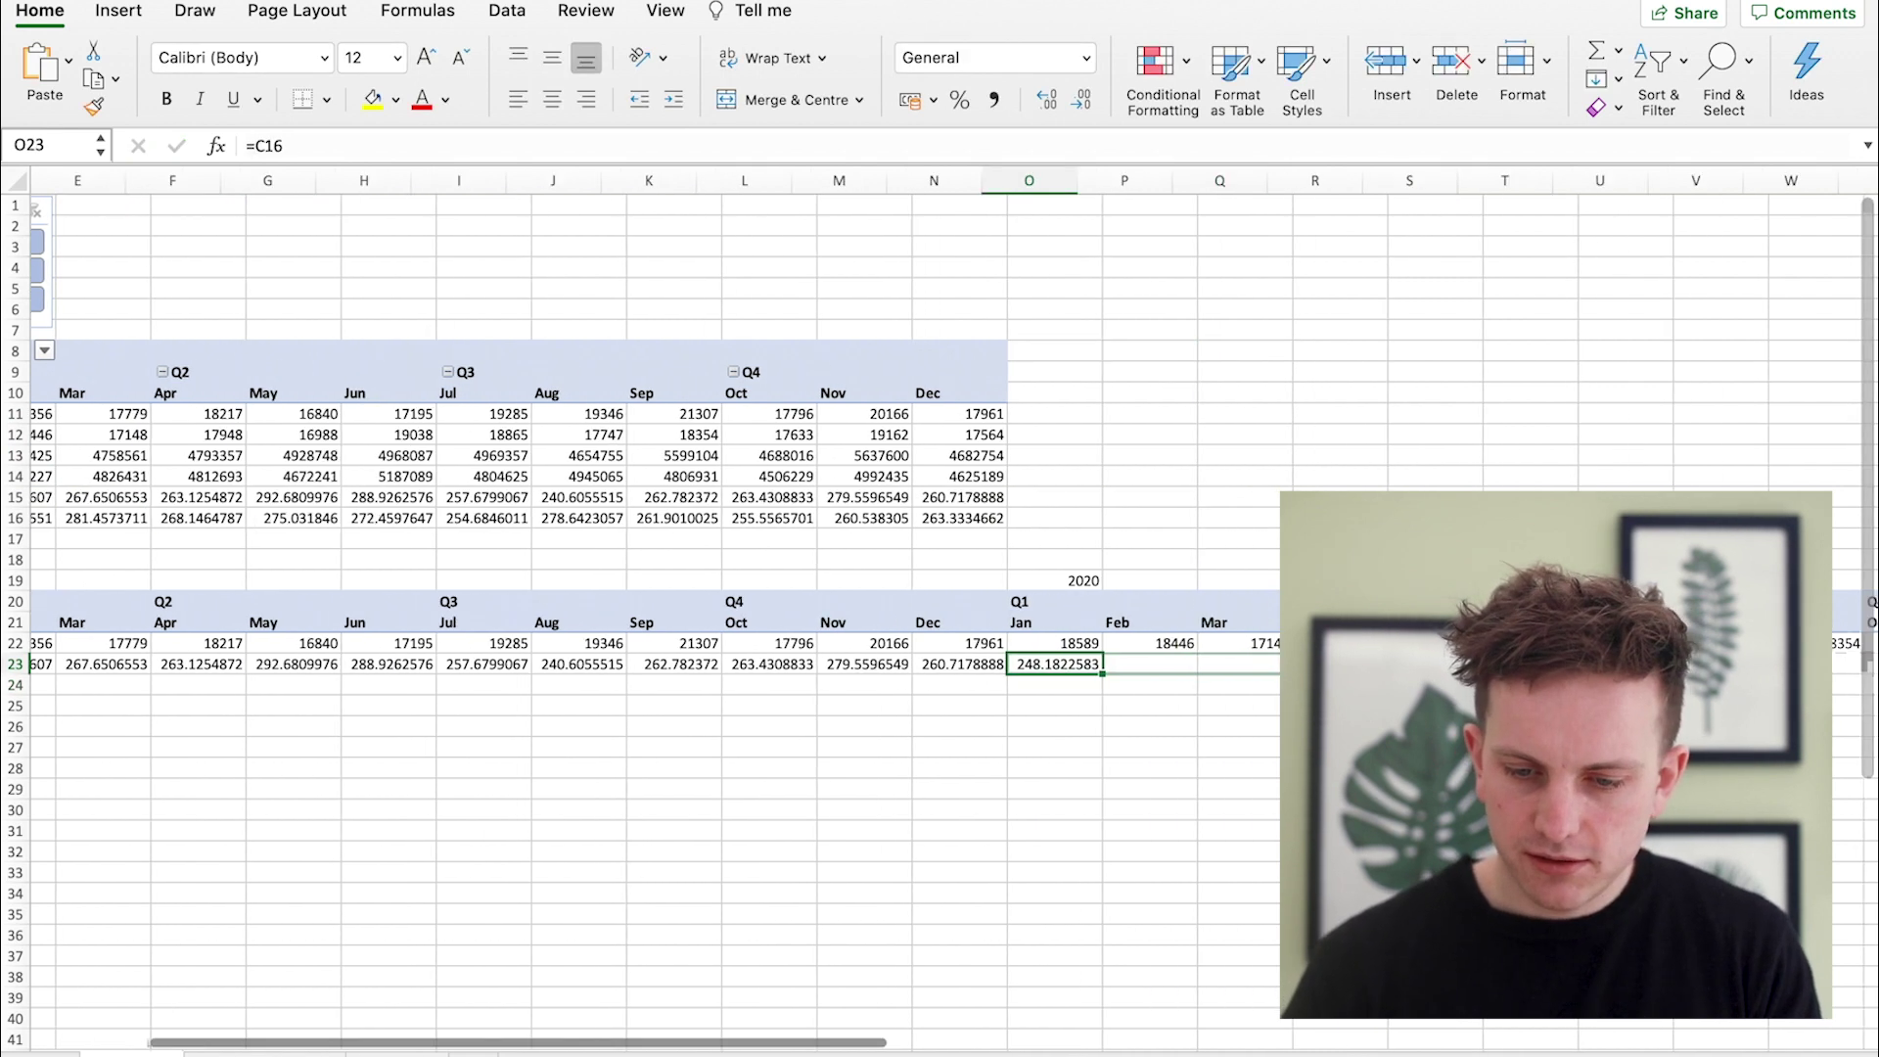
pyautogui.moveTo(244, 643); pyautogui.dragTo(245, 663)
pyautogui.hotkey('ctrl', 'shift', 'Right')
pyautogui.hscroll(-10, 354, 649)
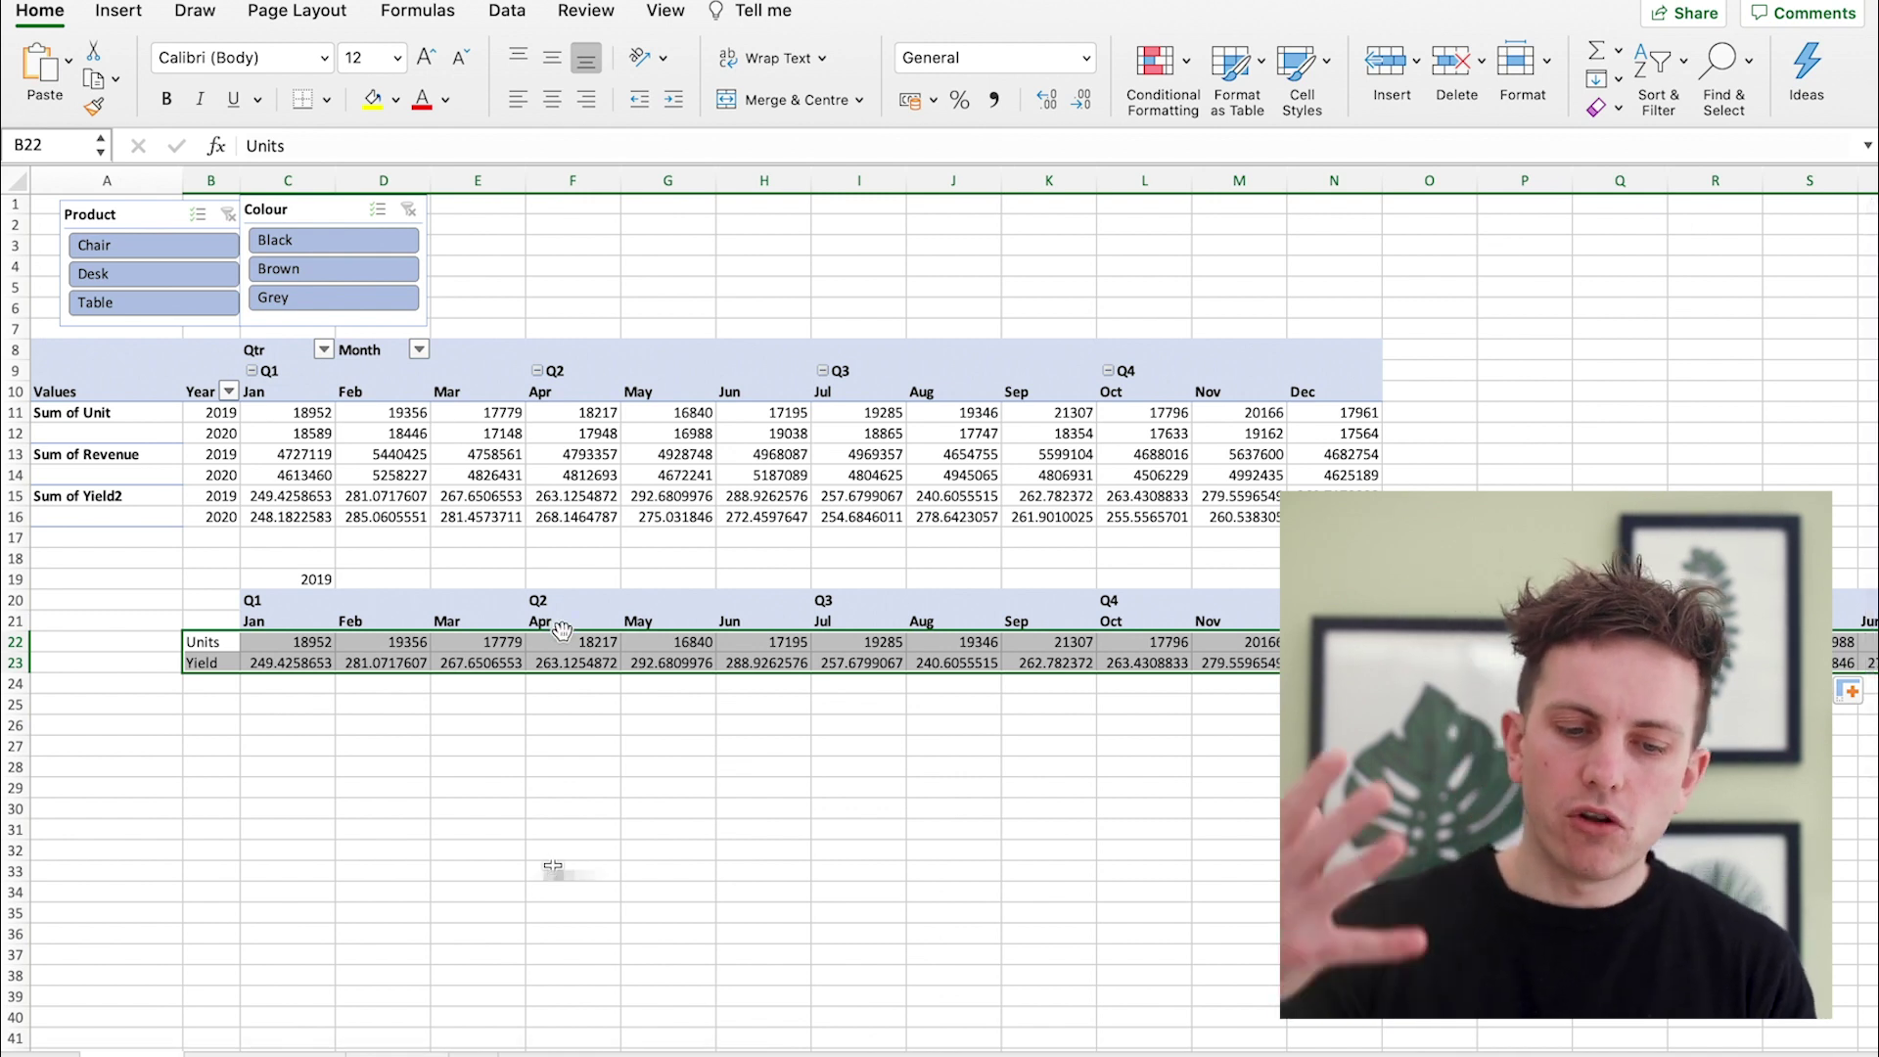
# Insert a clustered column pivot chart from Recommended Charts.
pyautogui.click(119, 12)
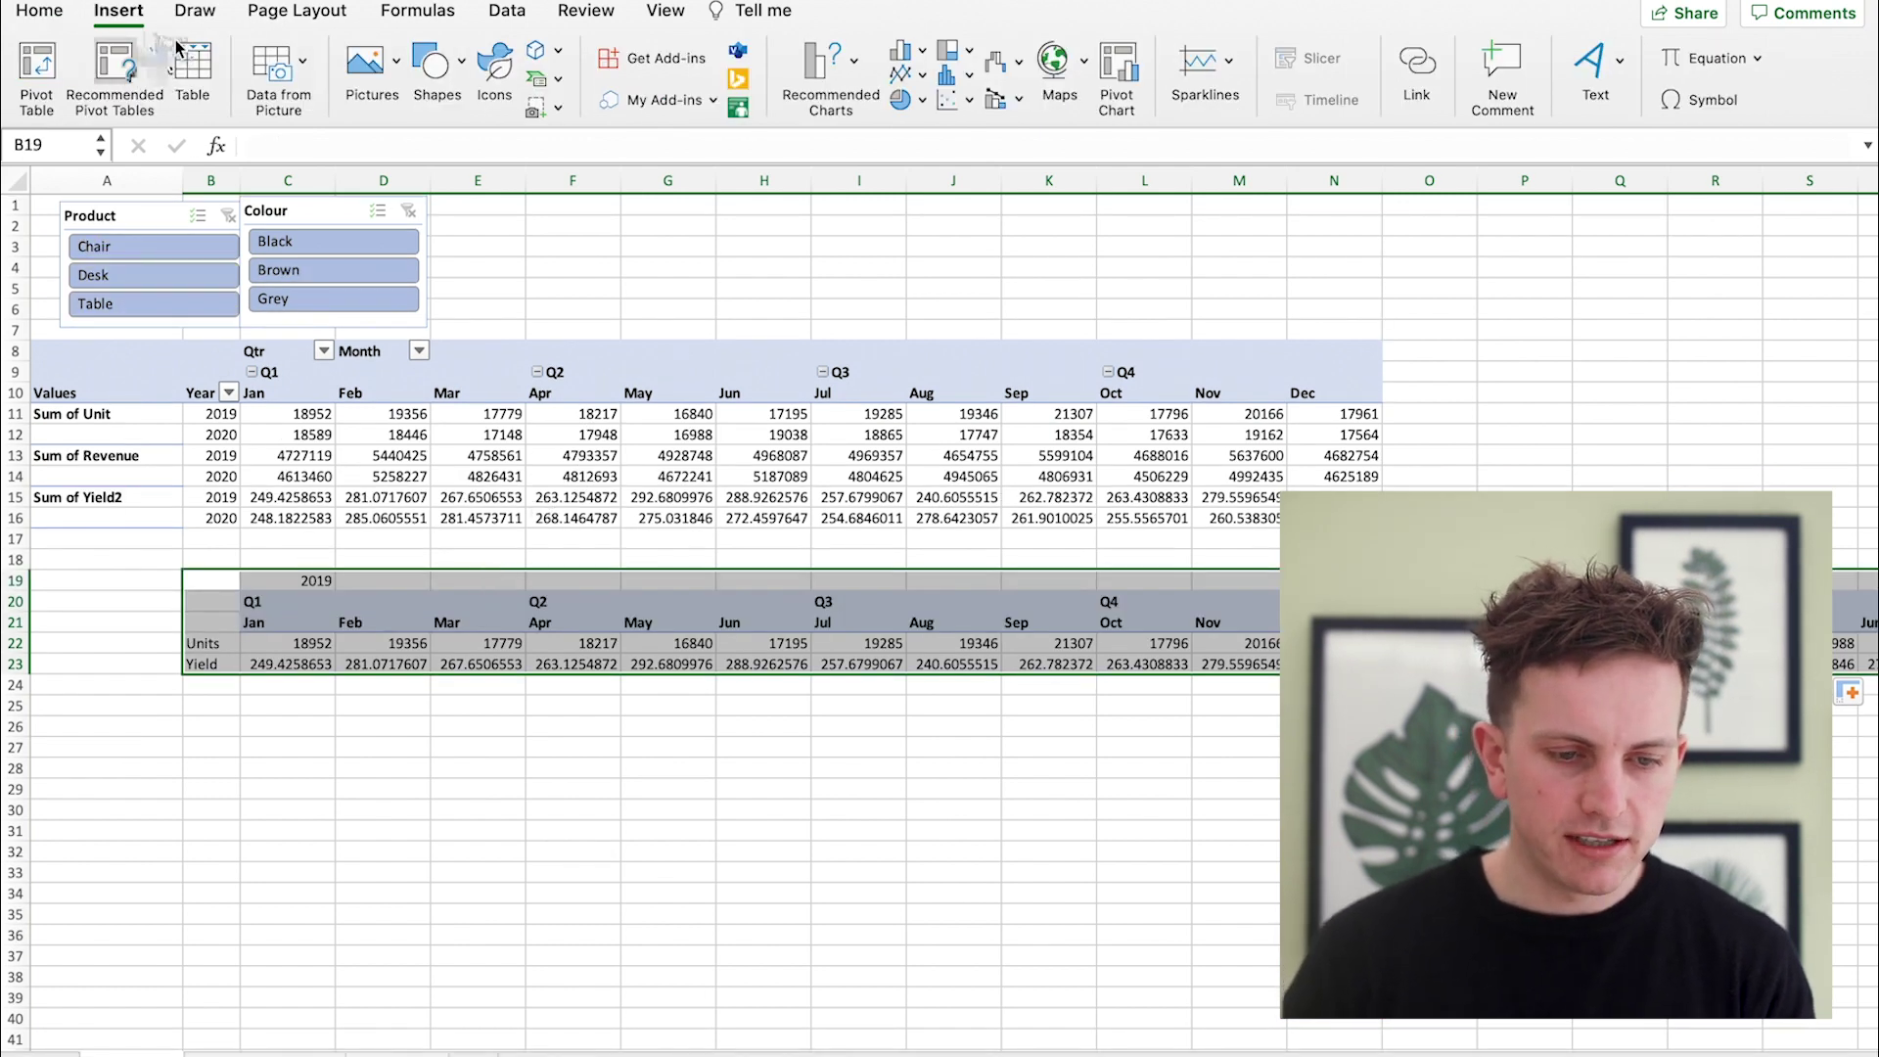
pyautogui.click(810, 66)
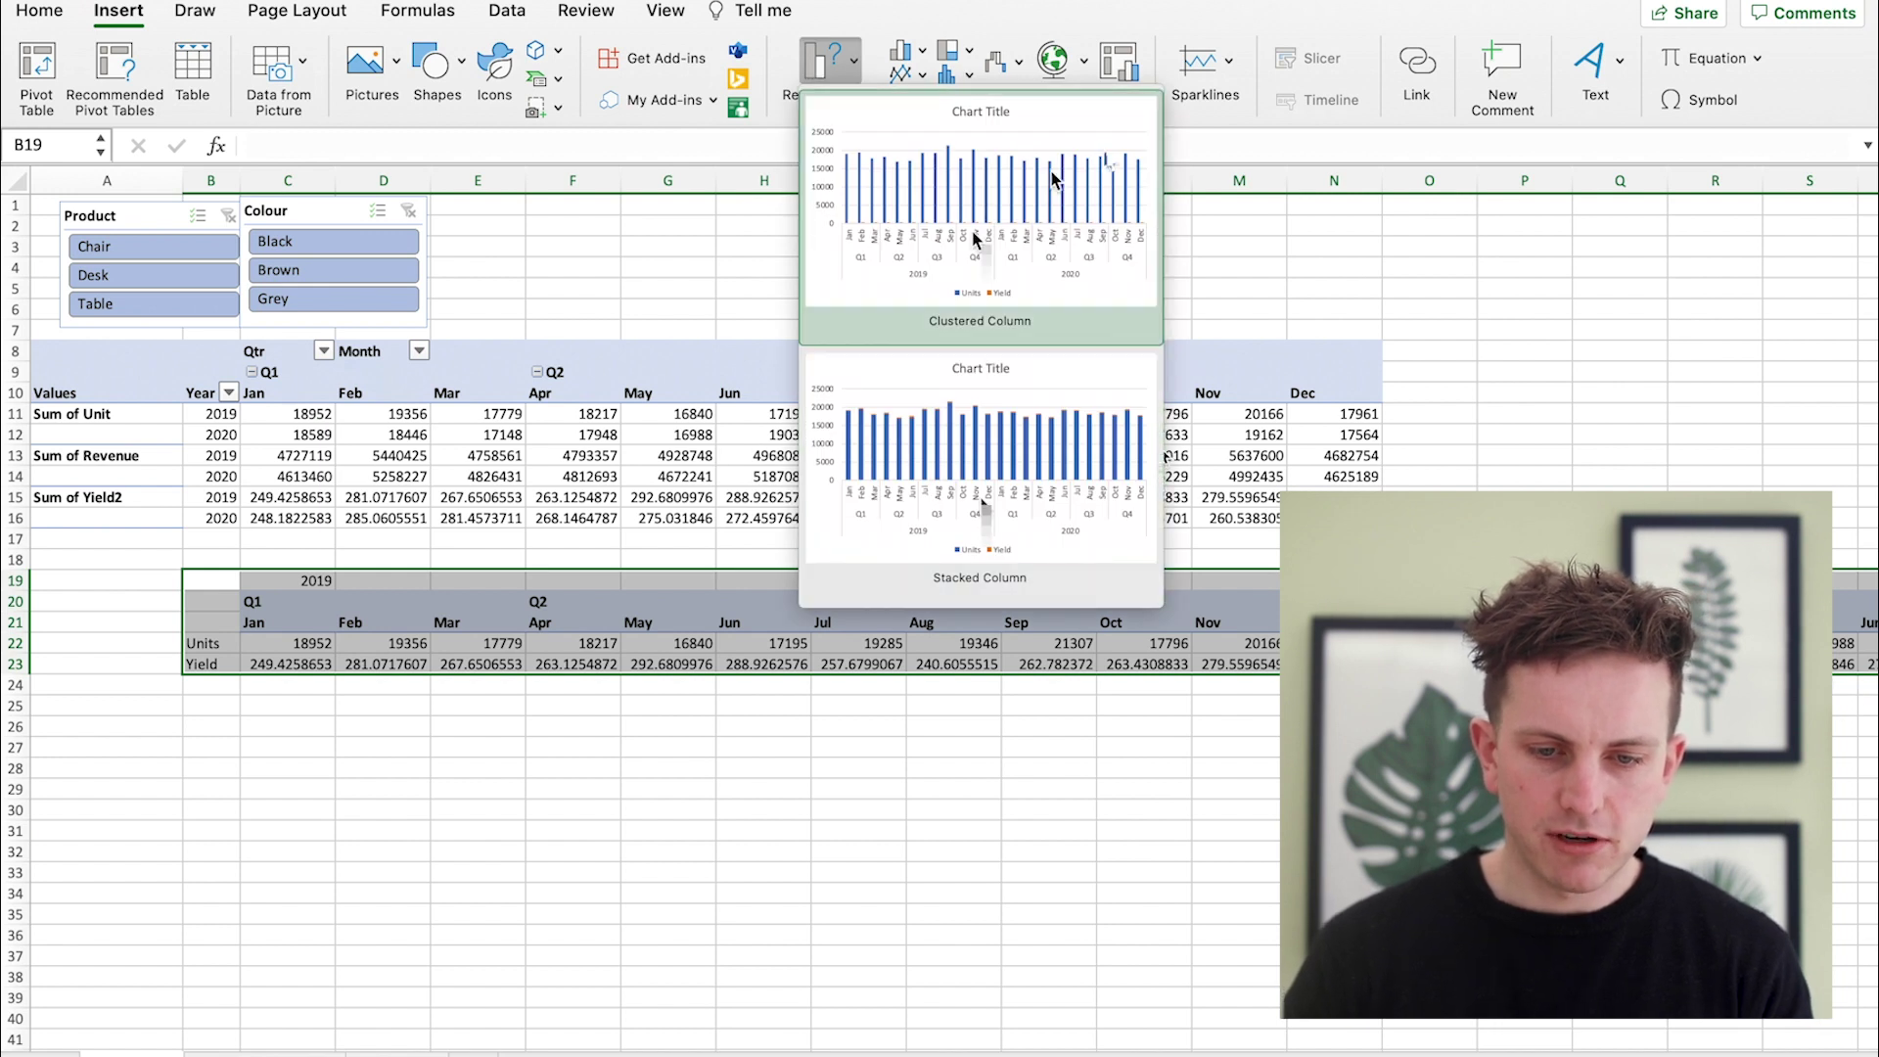
pyautogui.click(1096, 231)
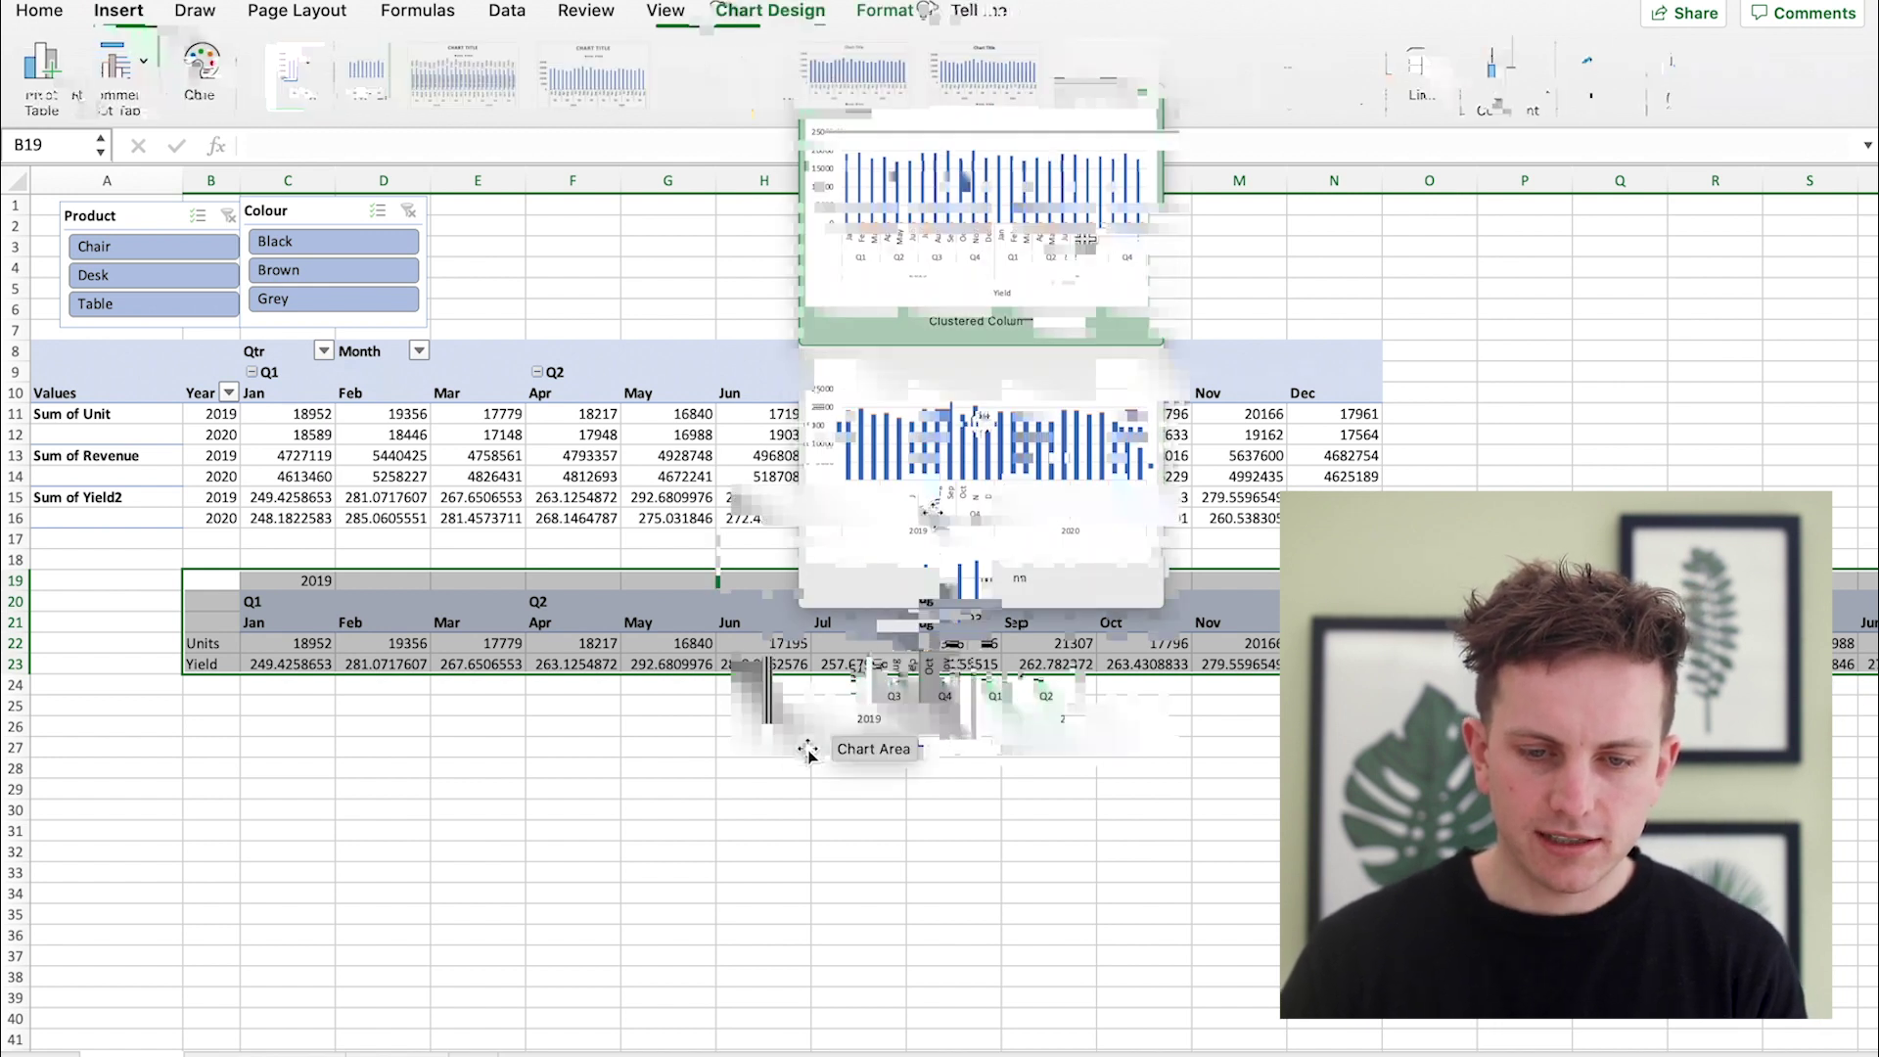
# Move the new chart below row 24 and widen it.
pyautogui.moveTo(1071, 416); pyautogui.dragTo(551, 643)
pyautogui.moveTo(668, 764); pyautogui.dragTo(1155, 765)
pyautogui.click(1334, 829)
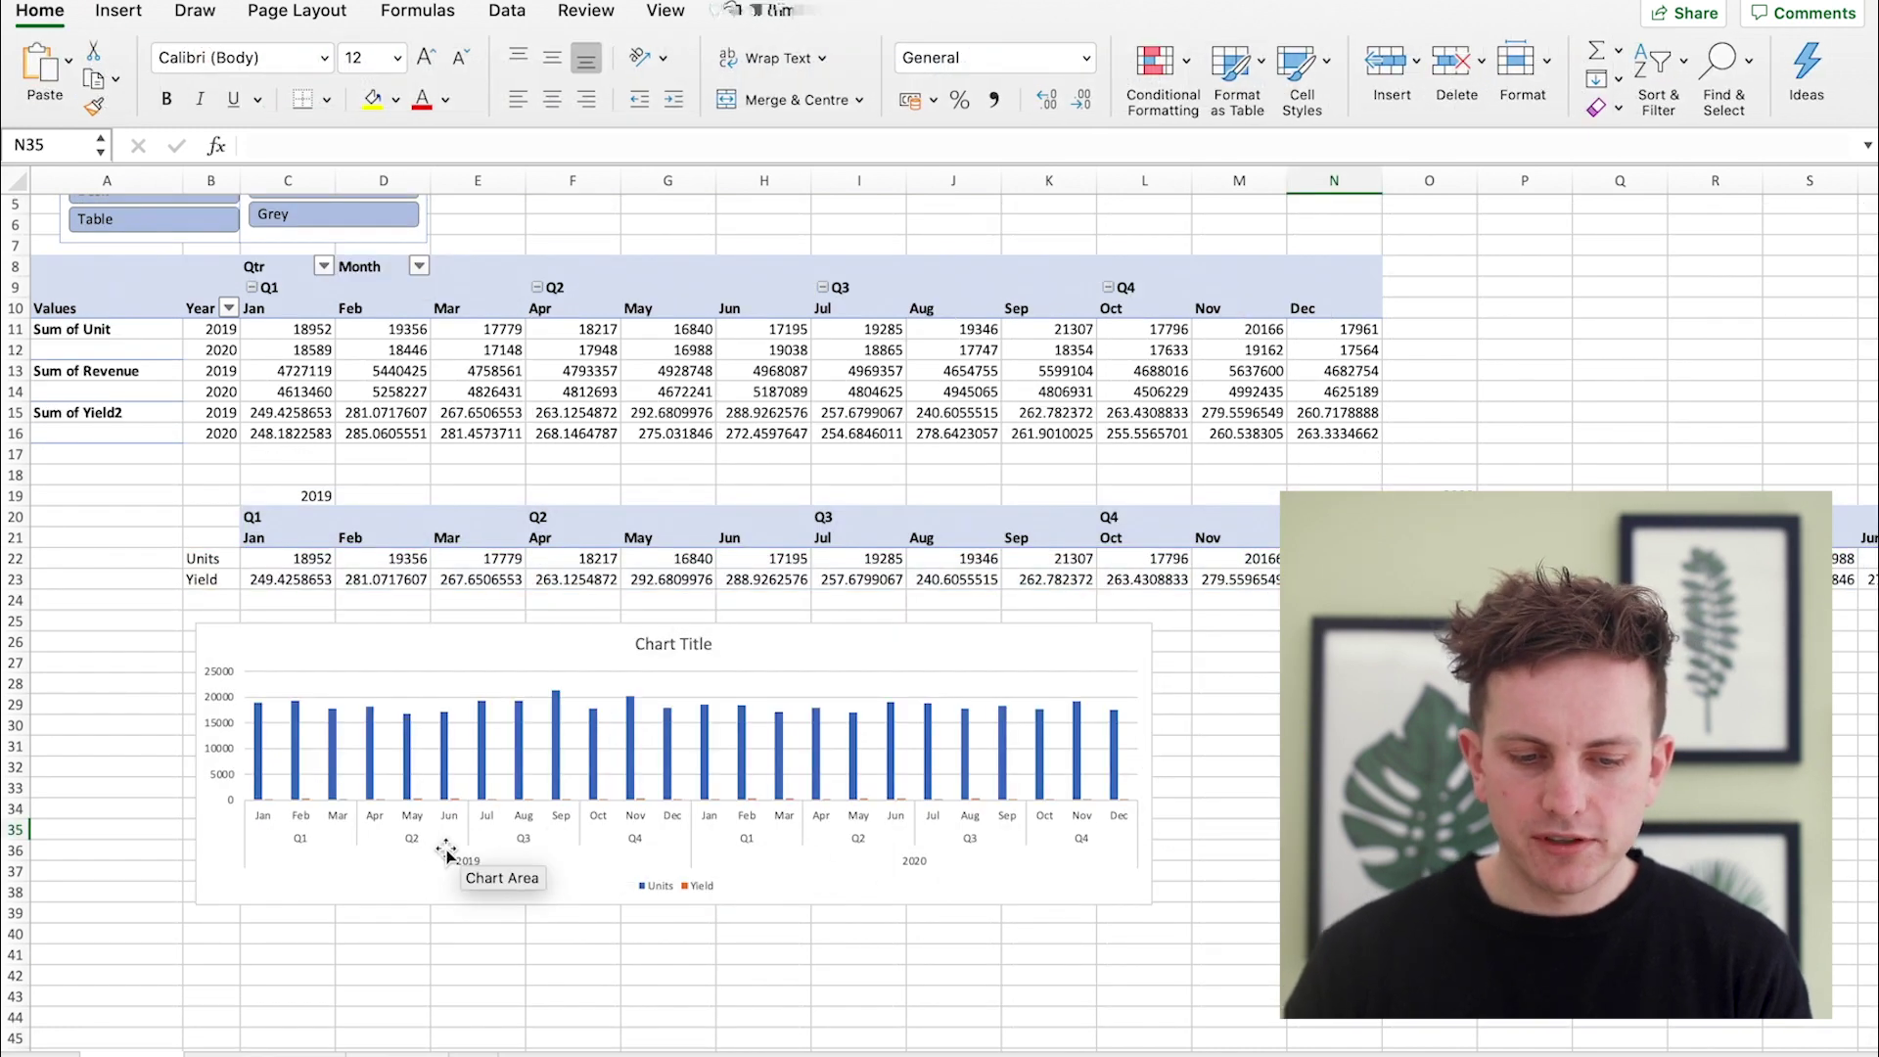
# Inspect the 2019 label and the Q1, Q2 and Q3 header cells, then reselect the chart.
pyautogui.click(323, 495)
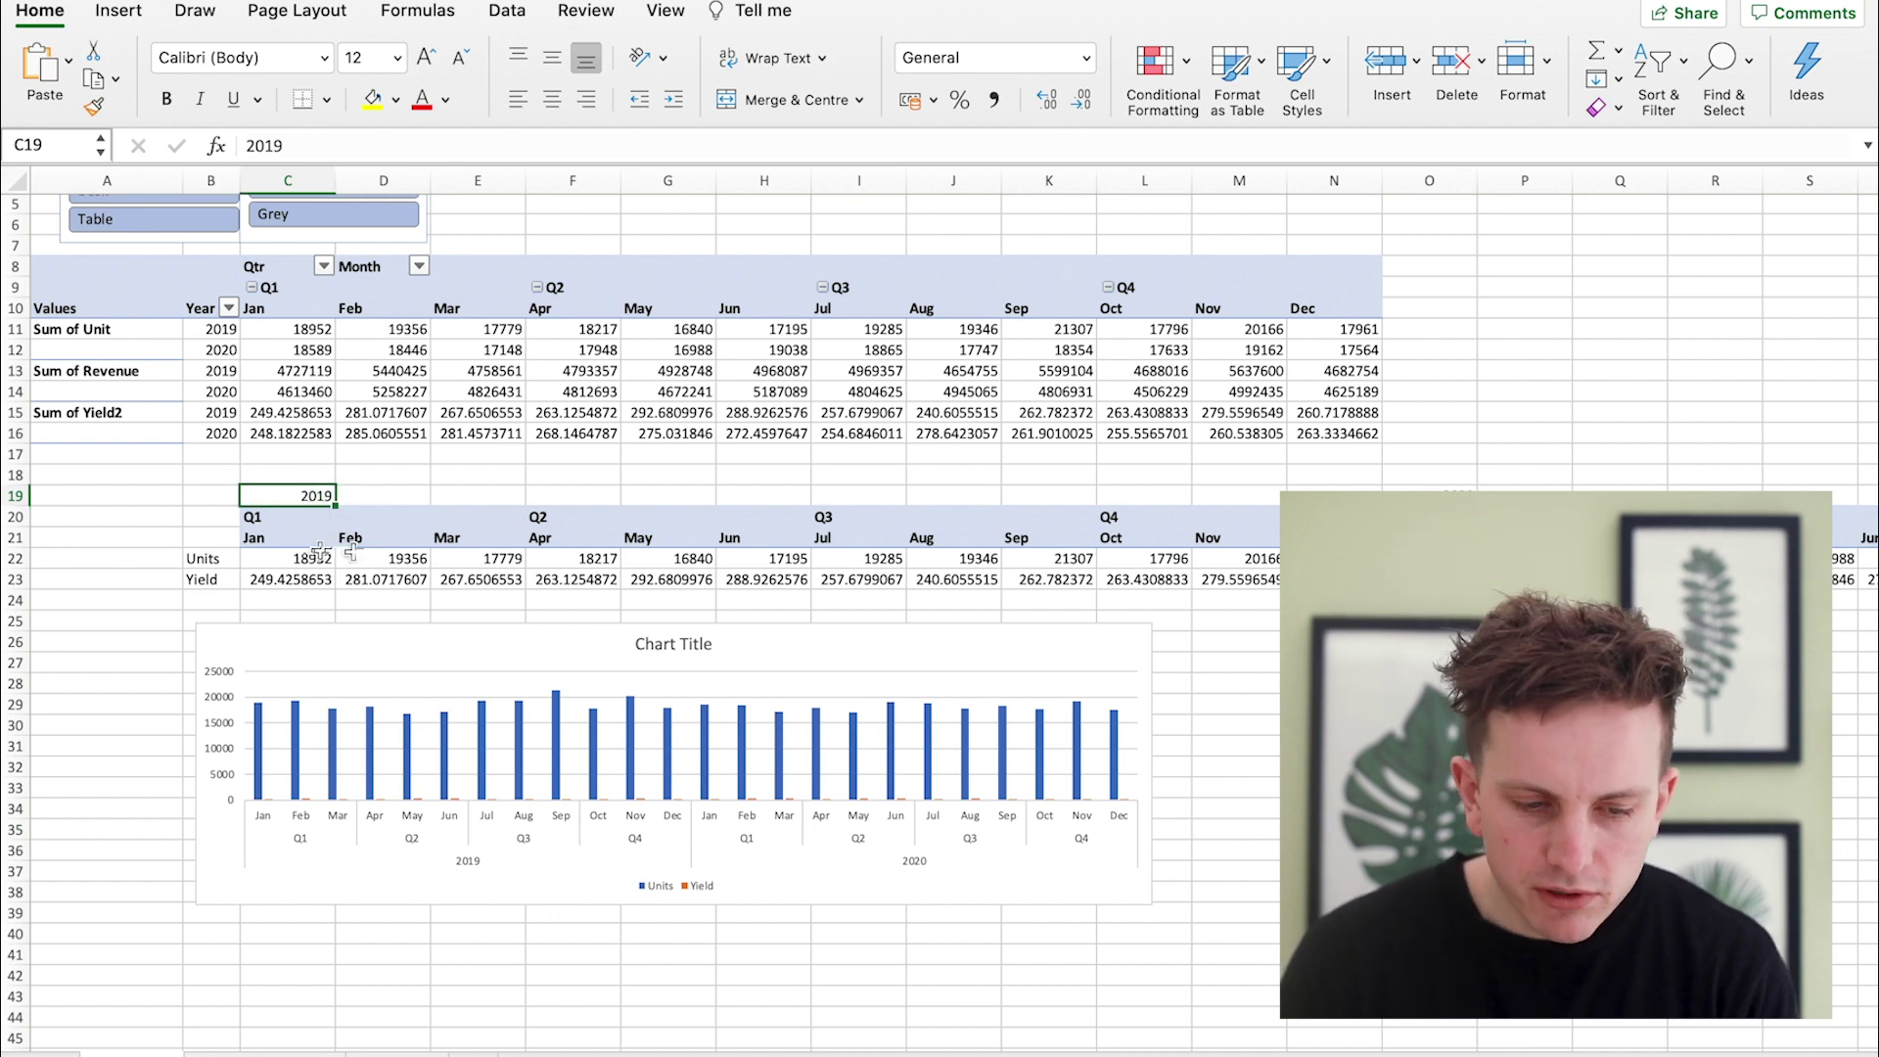
pyautogui.click(301, 517)
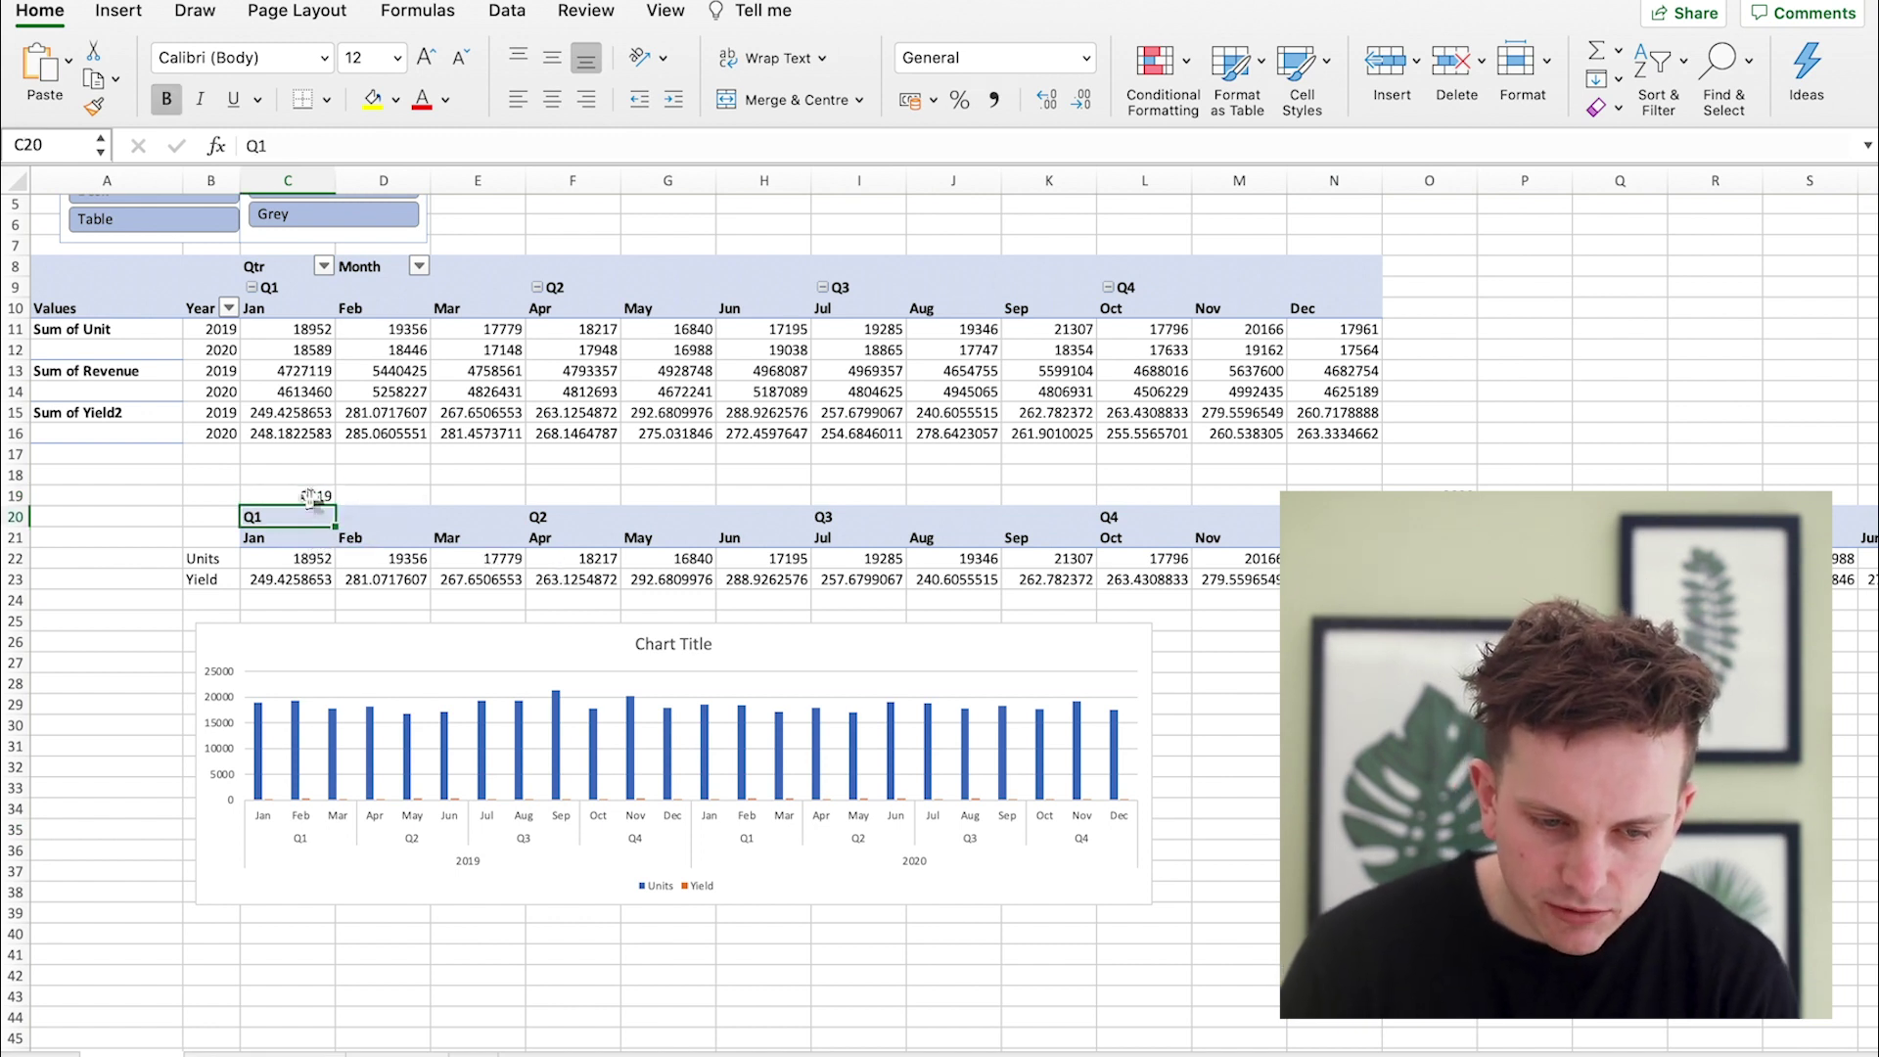
pyautogui.click(309, 496)
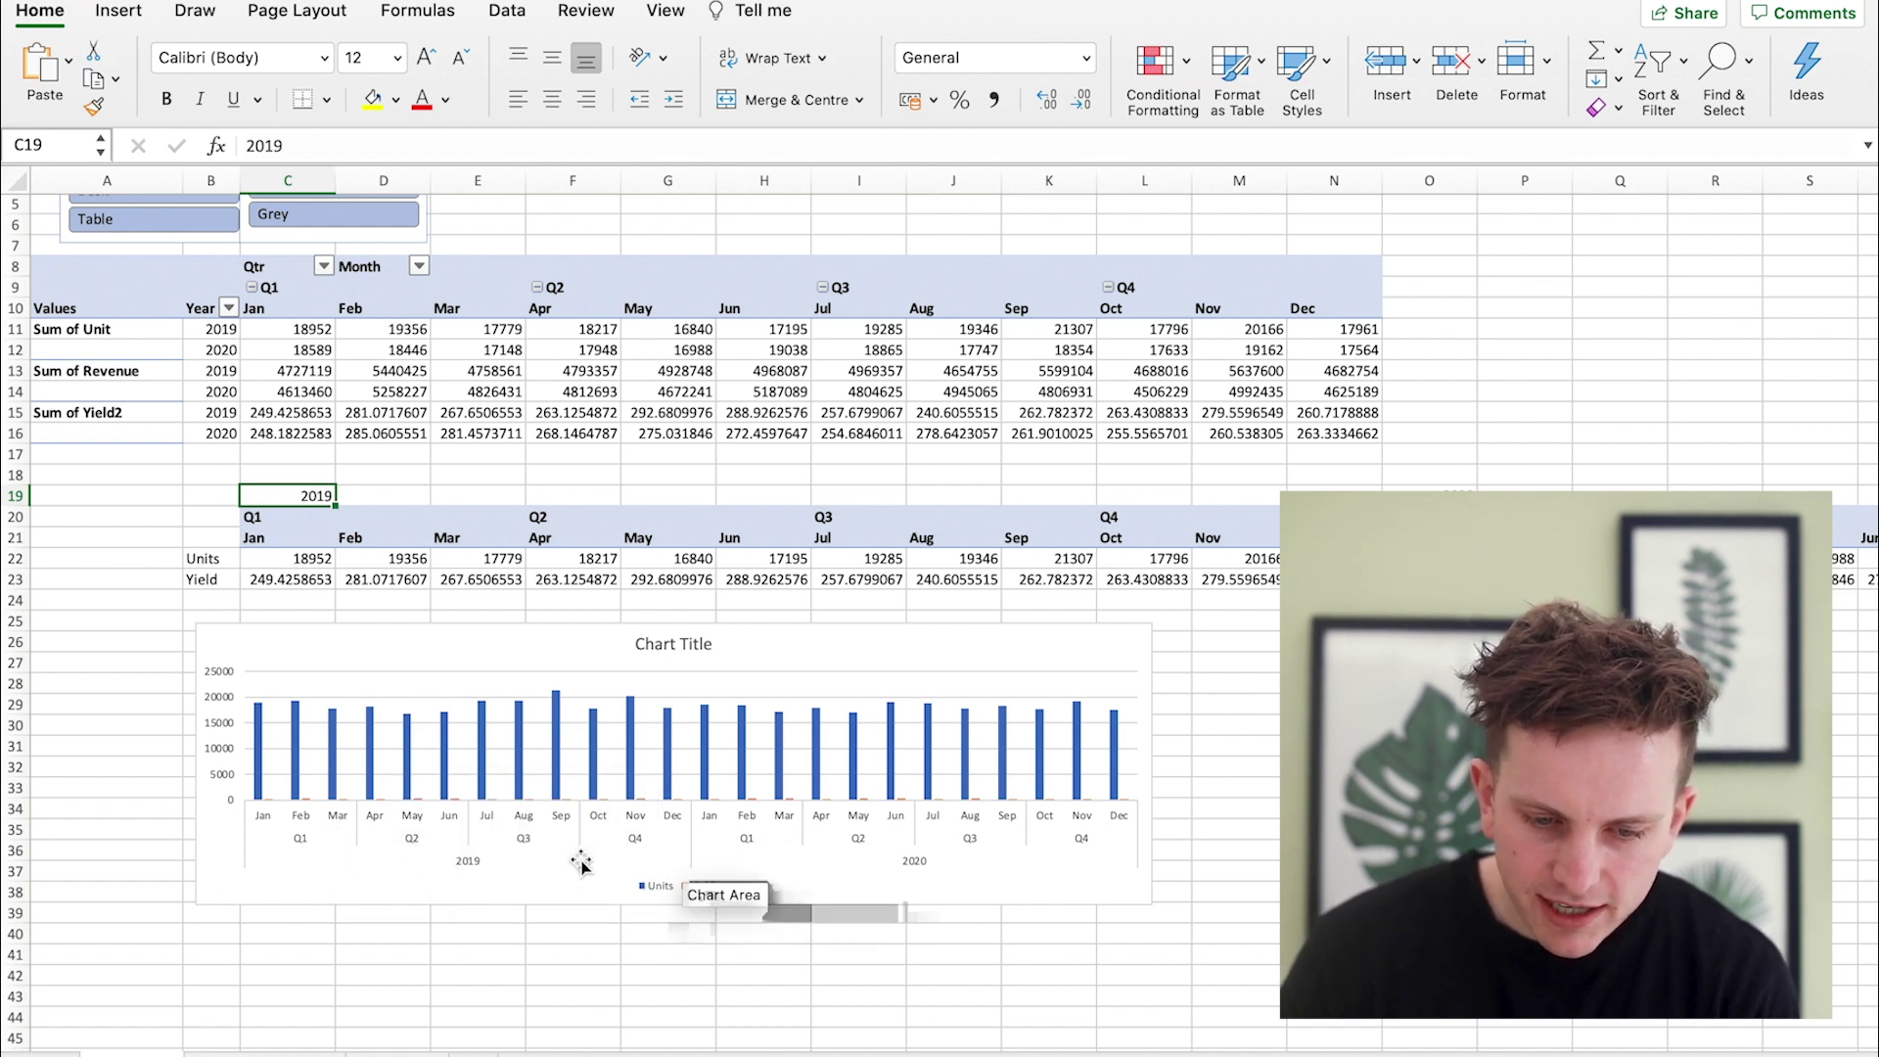
pyautogui.click(286, 518)
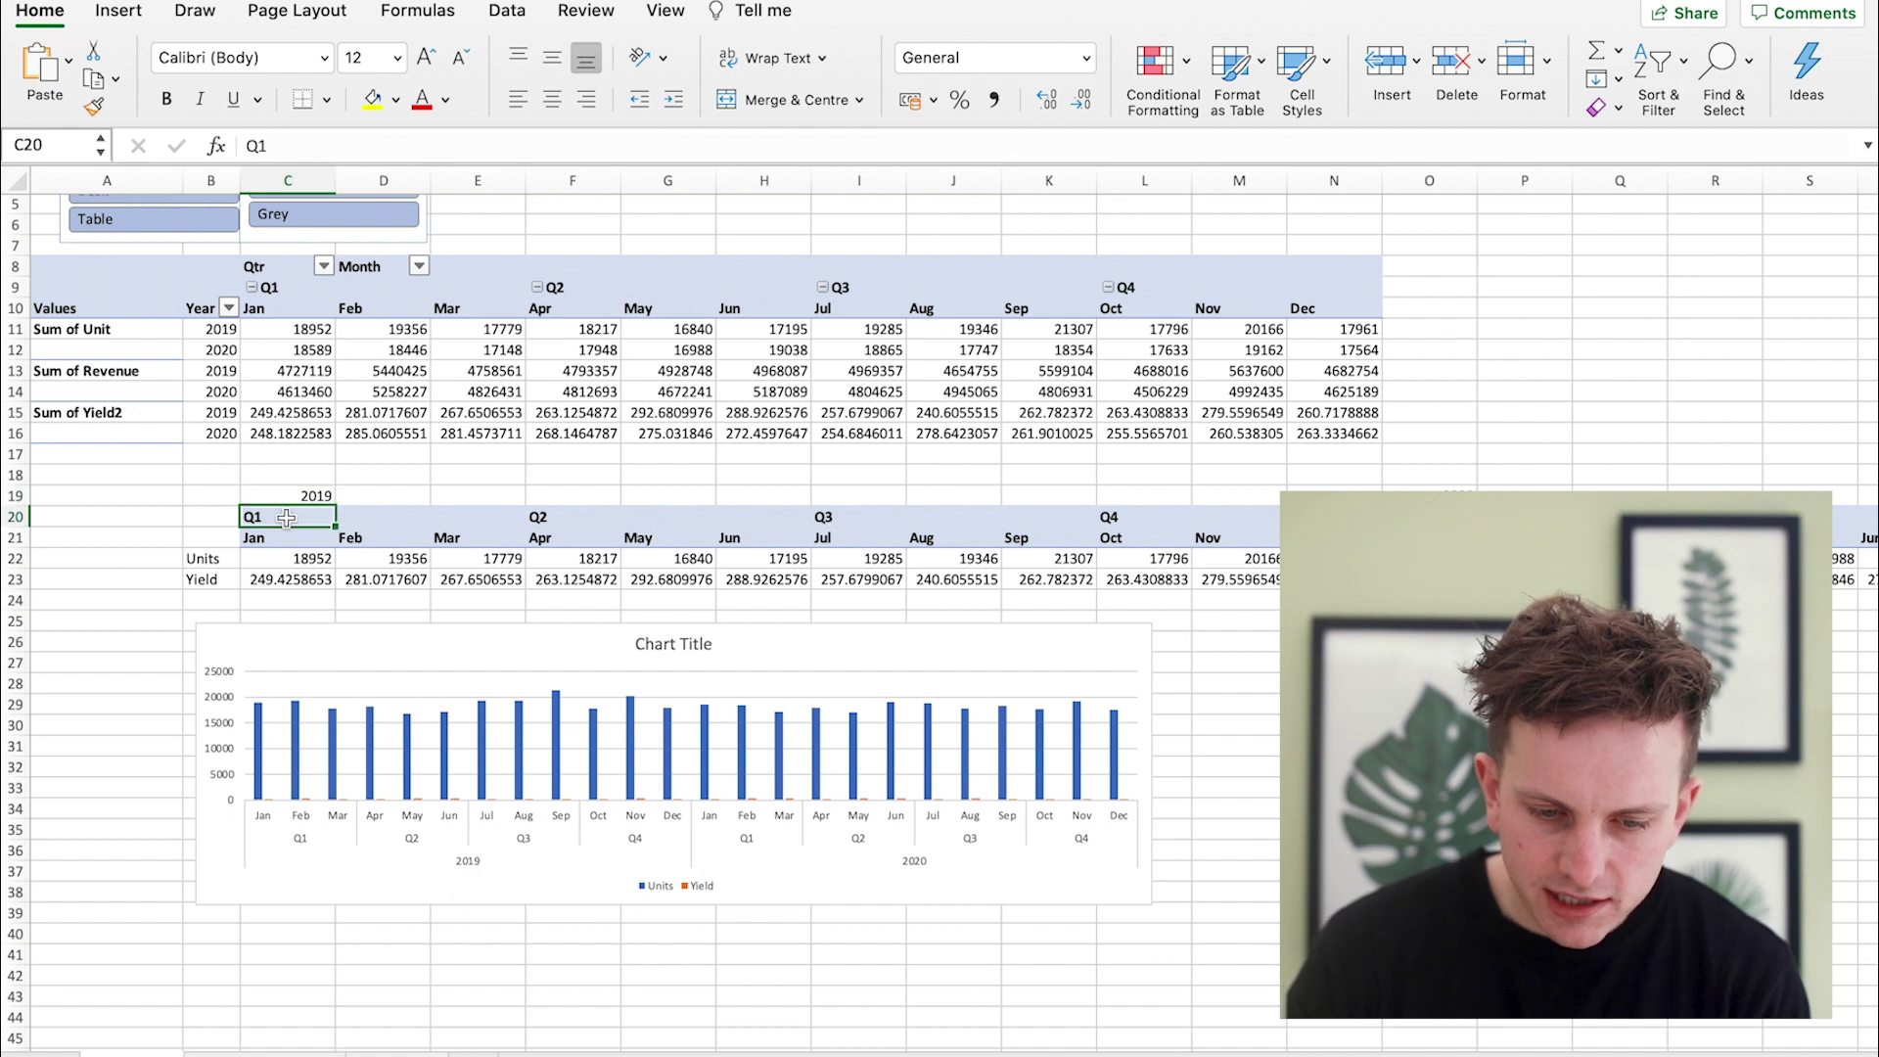
pyautogui.click(536, 519)
pyautogui.click(834, 521)
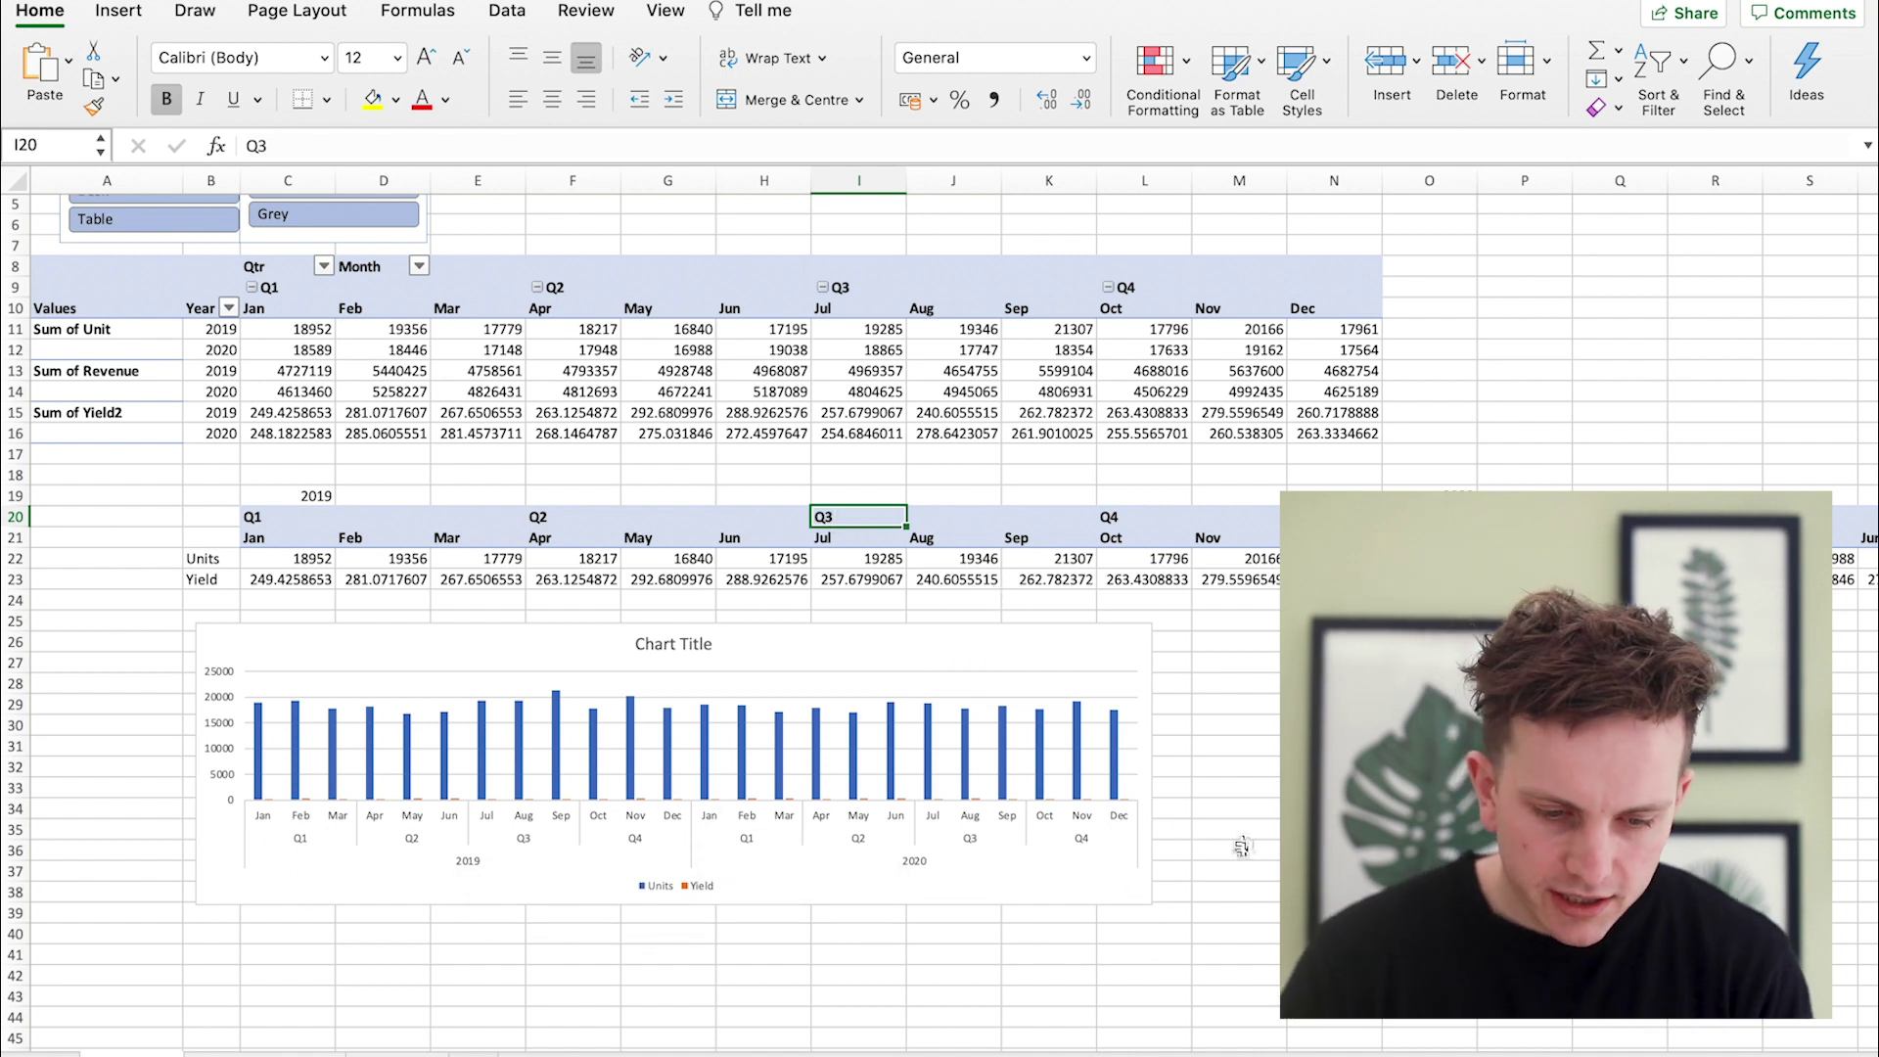
pyautogui.click(651, 760)
# Change the chart type to a column-and-line combo chart.
pyautogui.rightClick(871, 644)
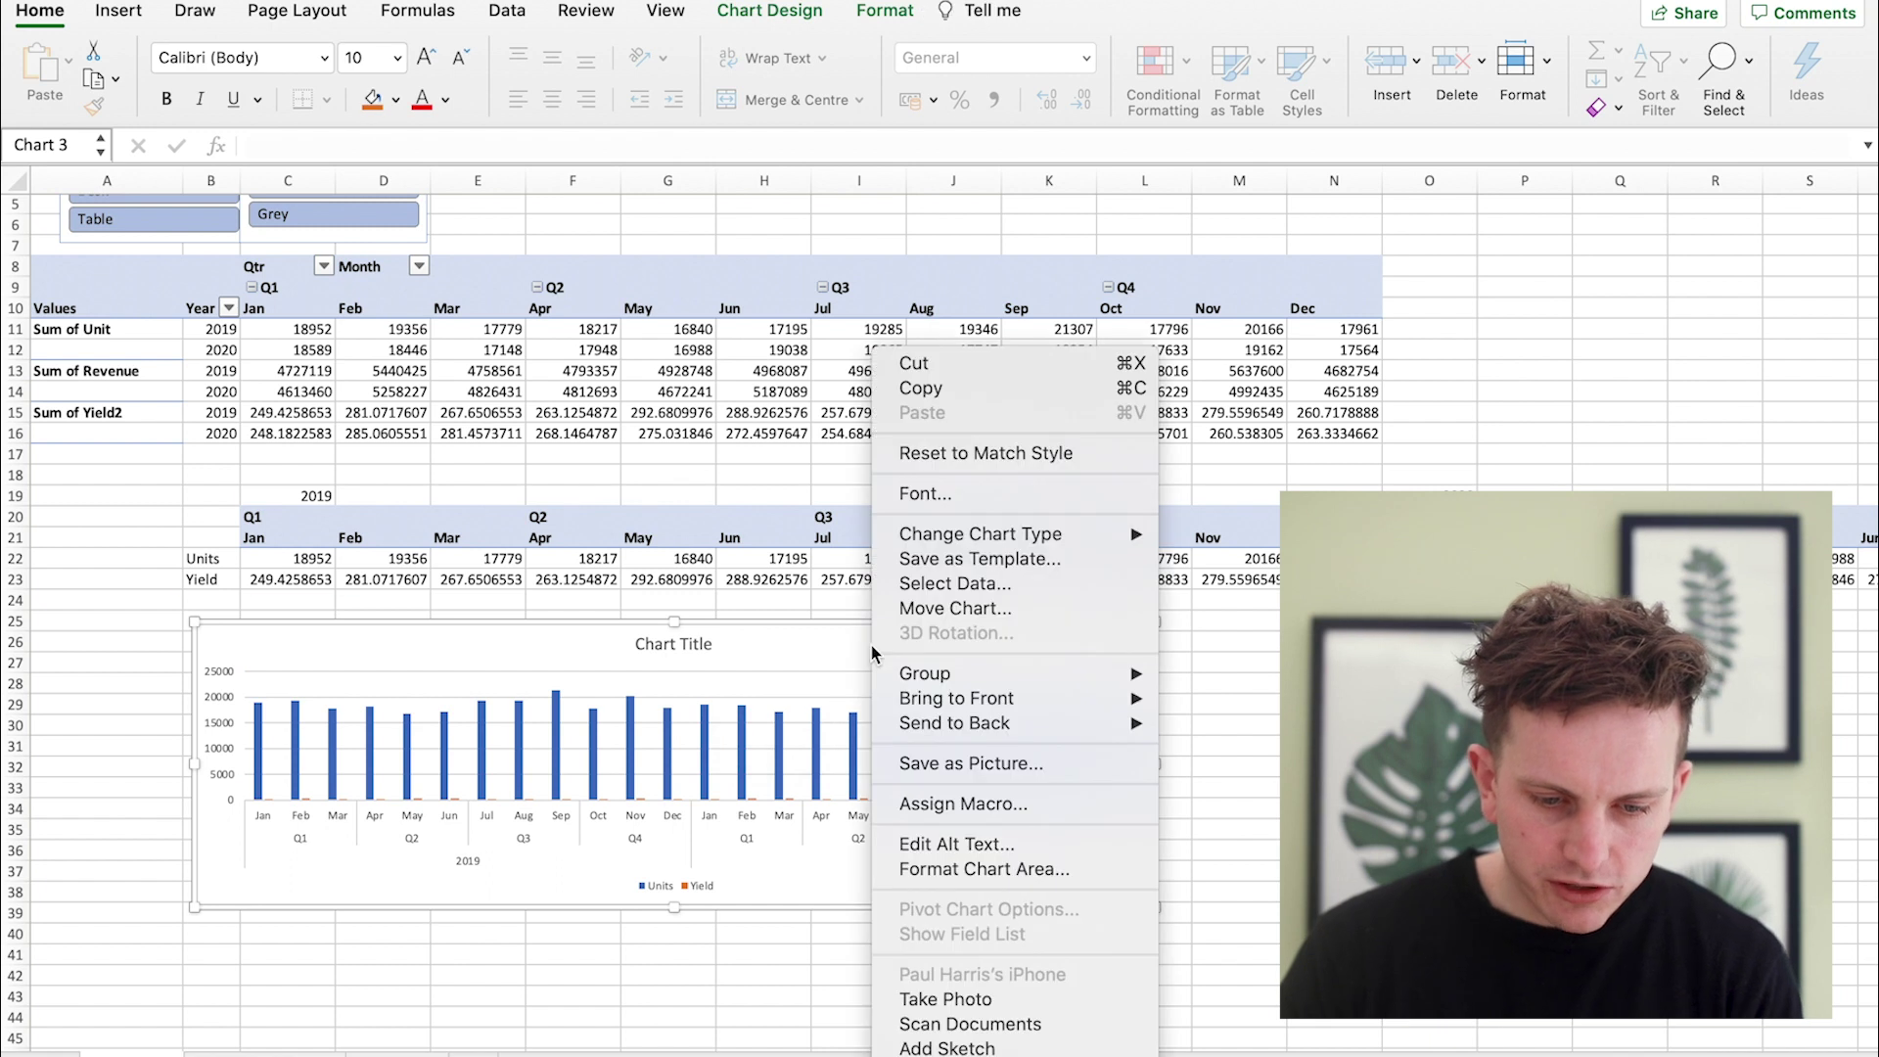
pyautogui.click(842, 654)
pyautogui.rightClick(854, 644)
pyautogui.moveTo(996, 544)
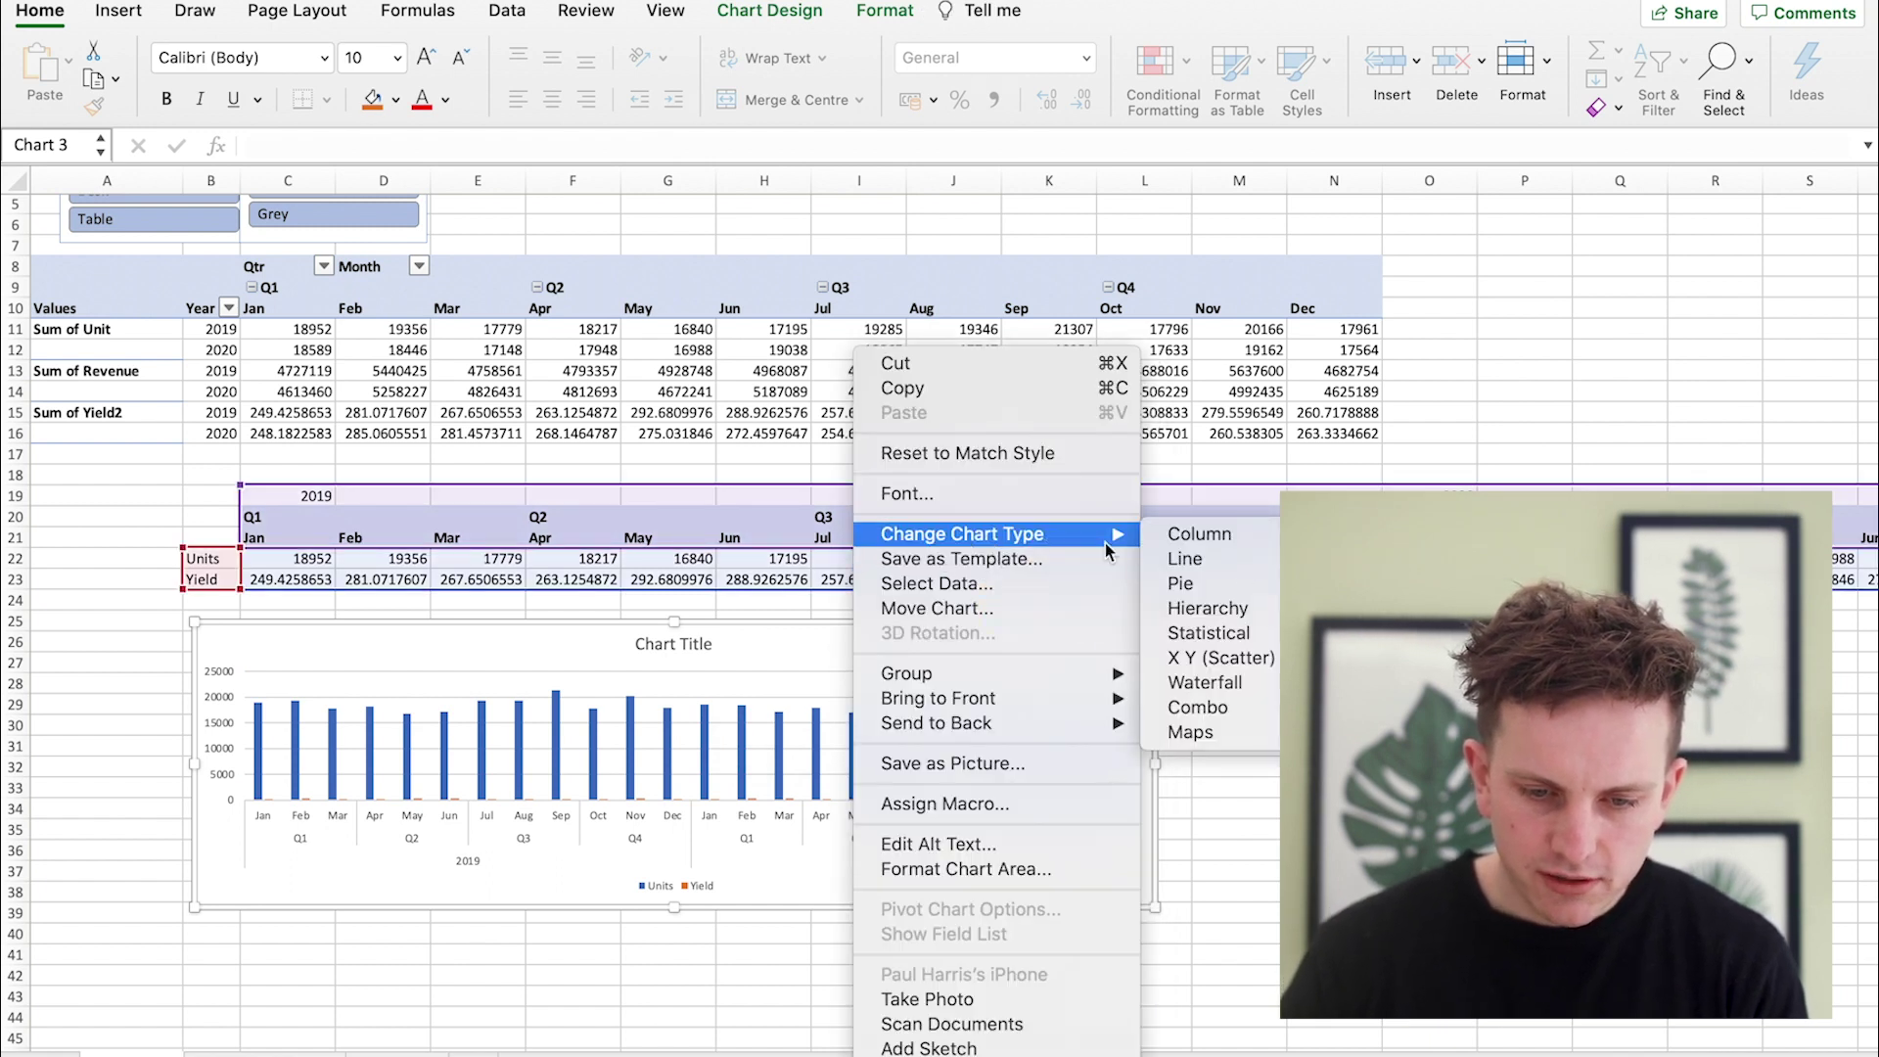
pyautogui.click(1264, 705)
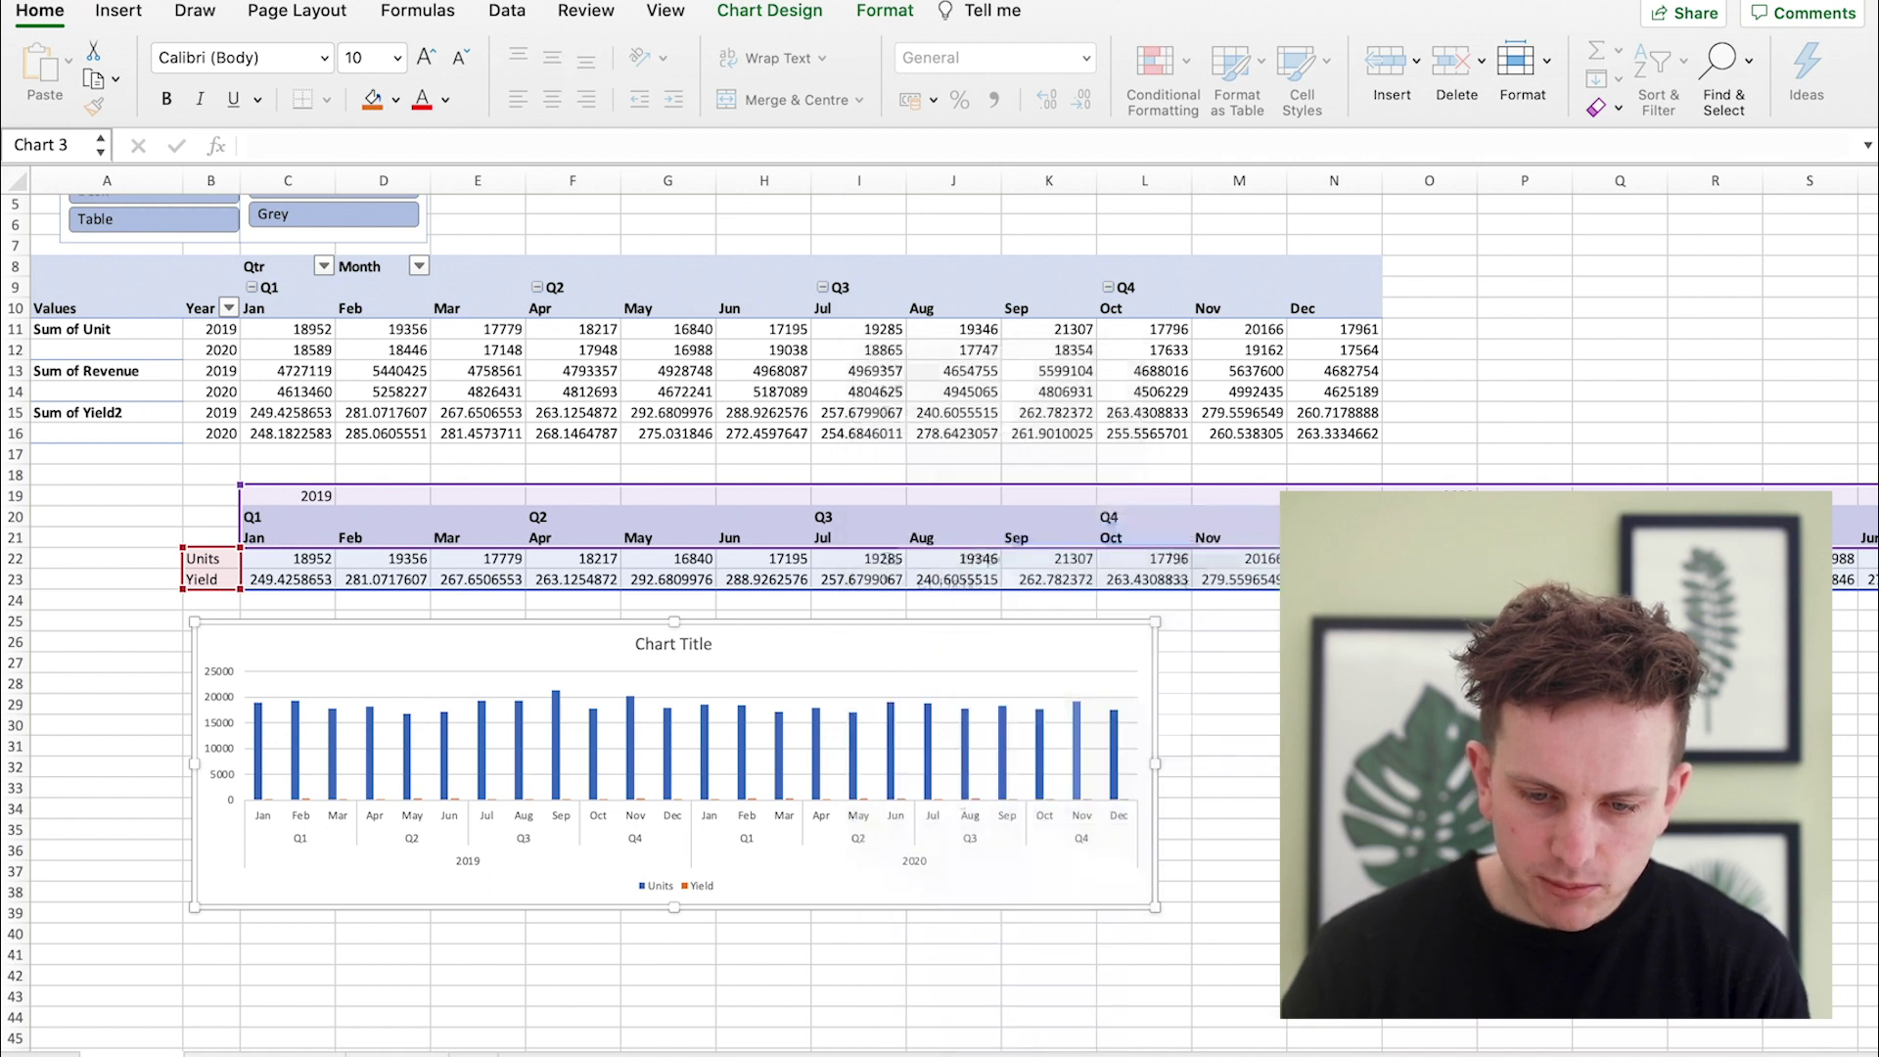
# Plot the Yield line series on a secondary axis.
pyautogui.click(842, 800)
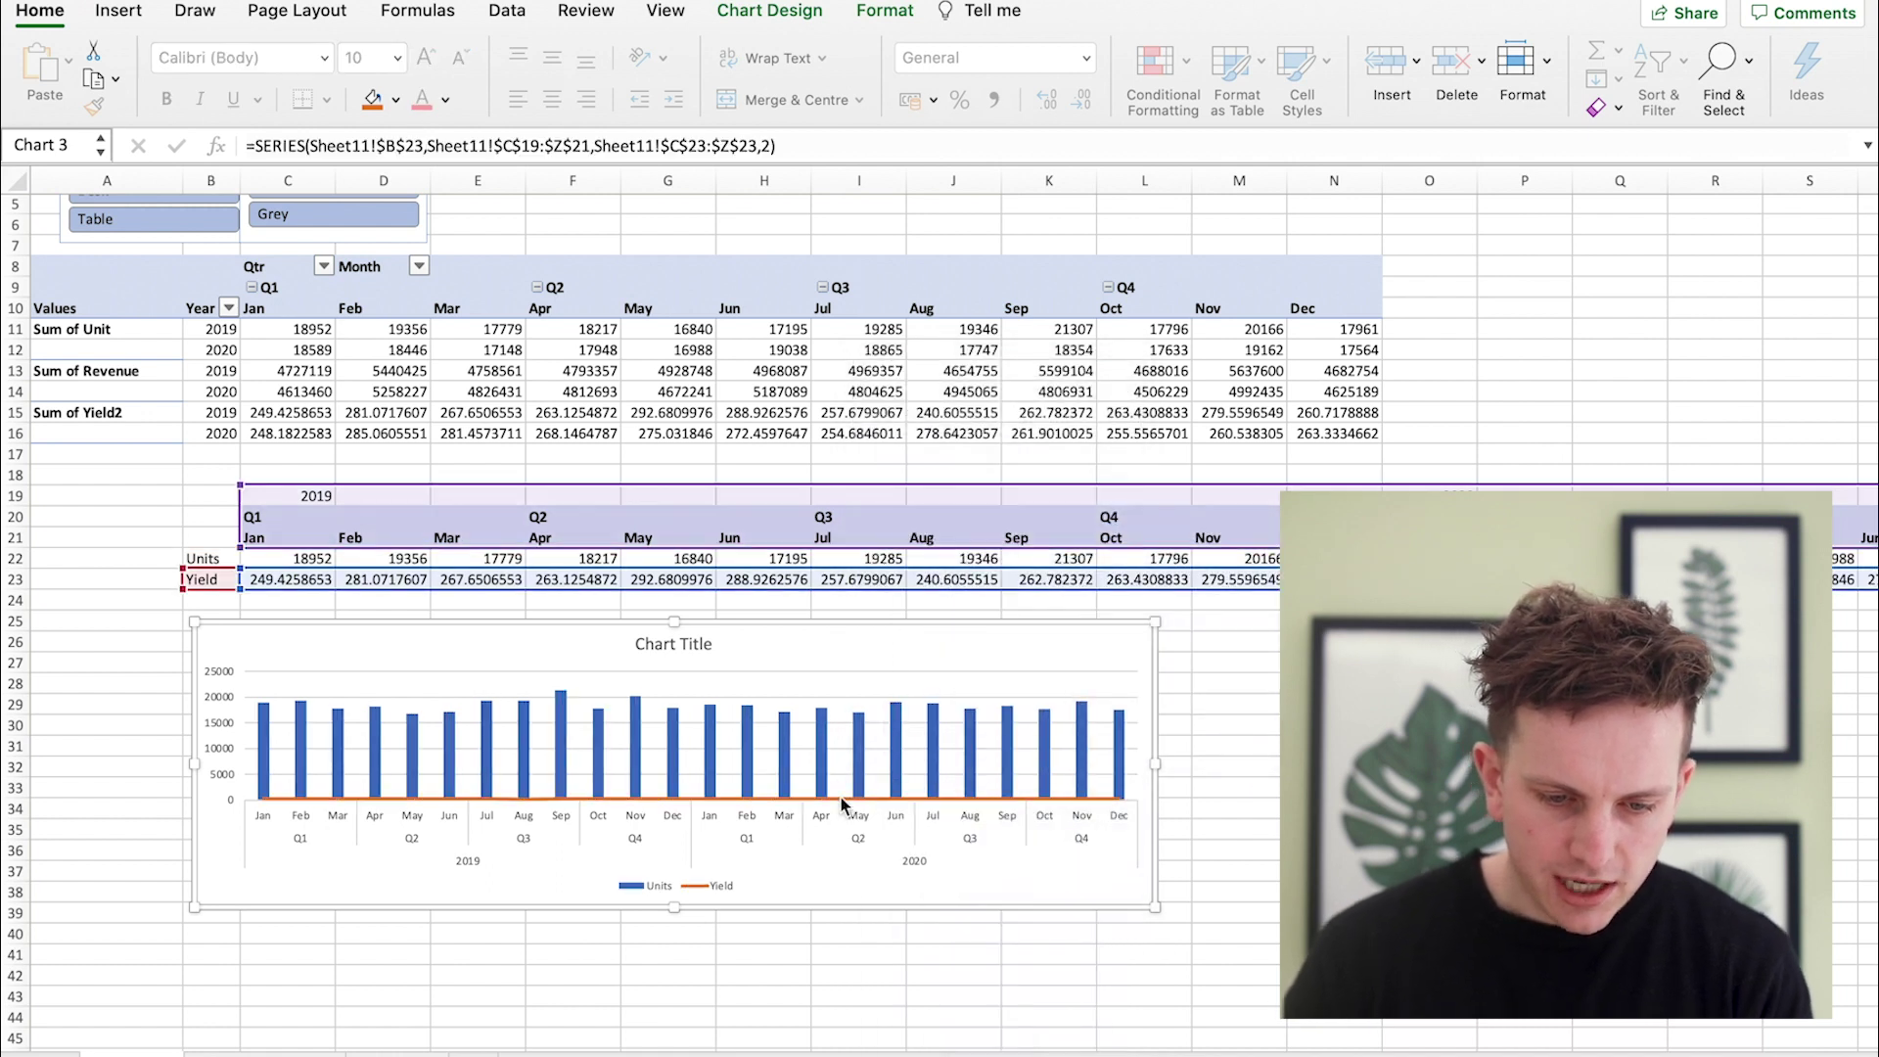
pyautogui.doubleClick(842, 800)
pyautogui.click(827, 783)
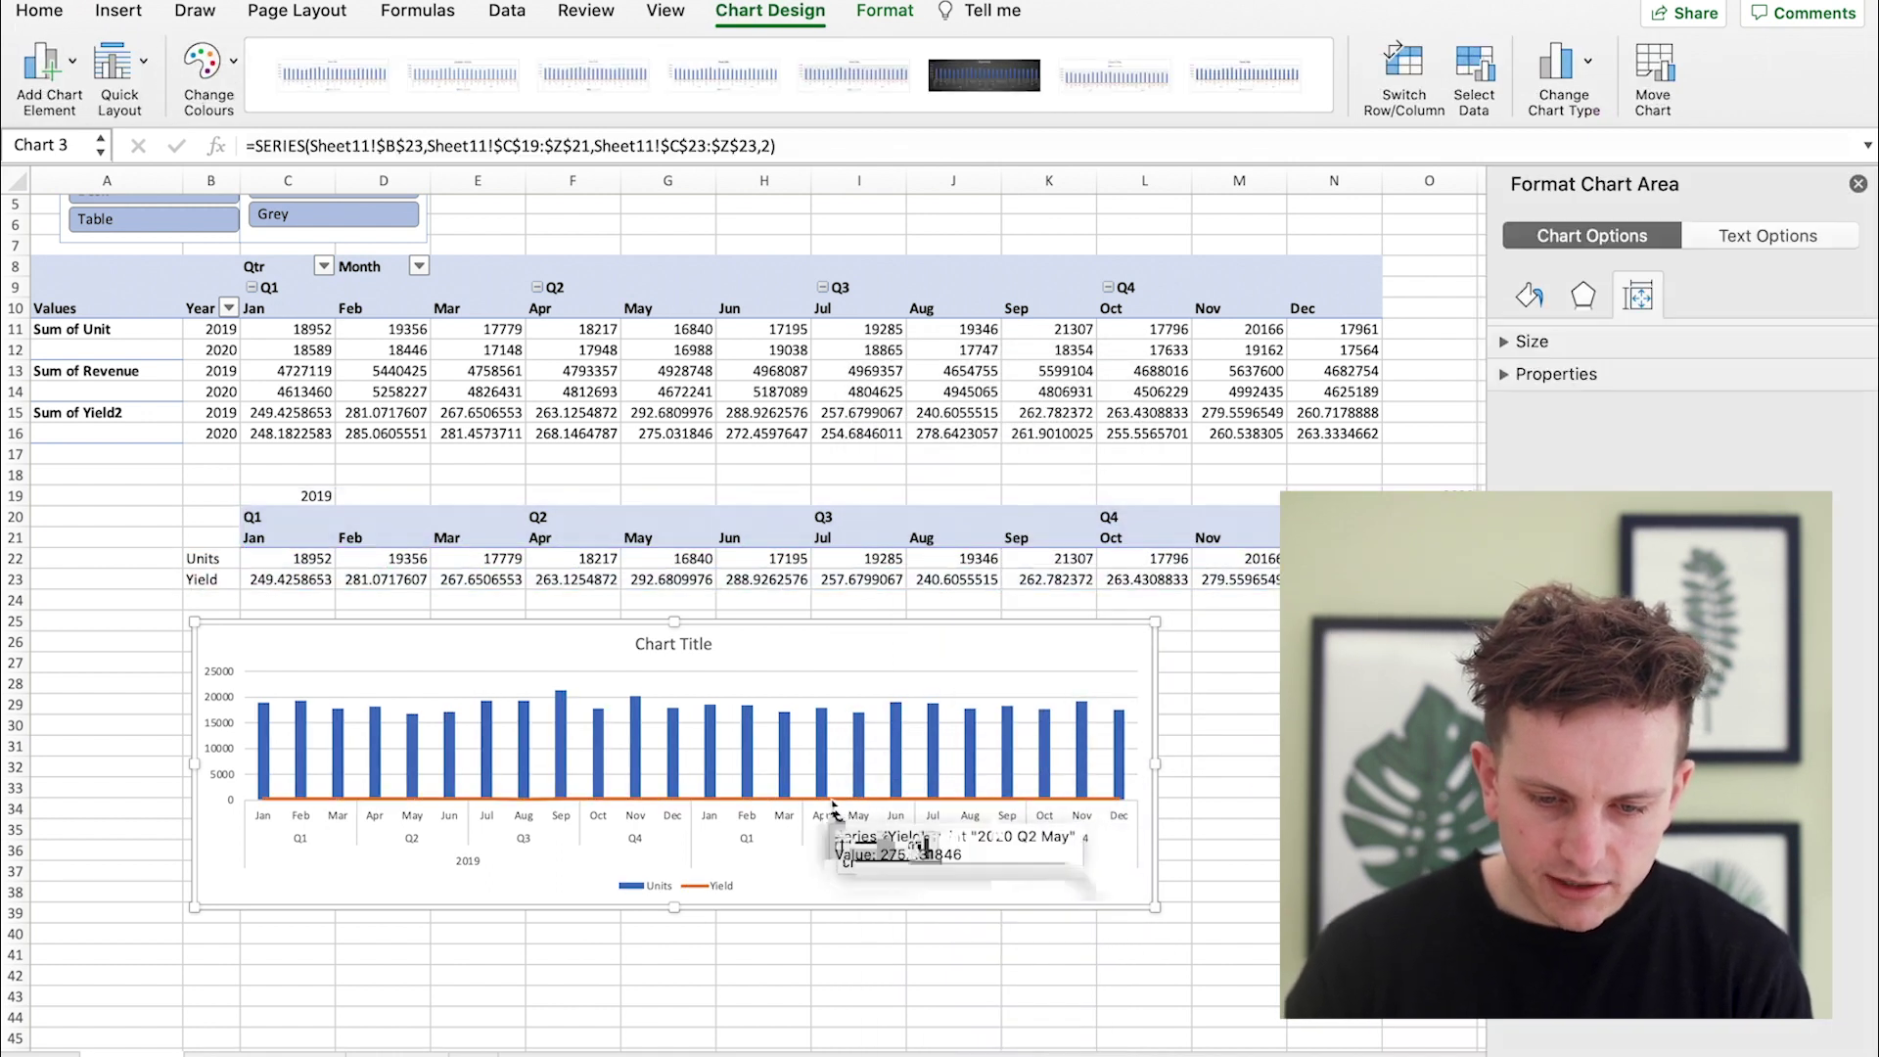
pyautogui.click(840, 799)
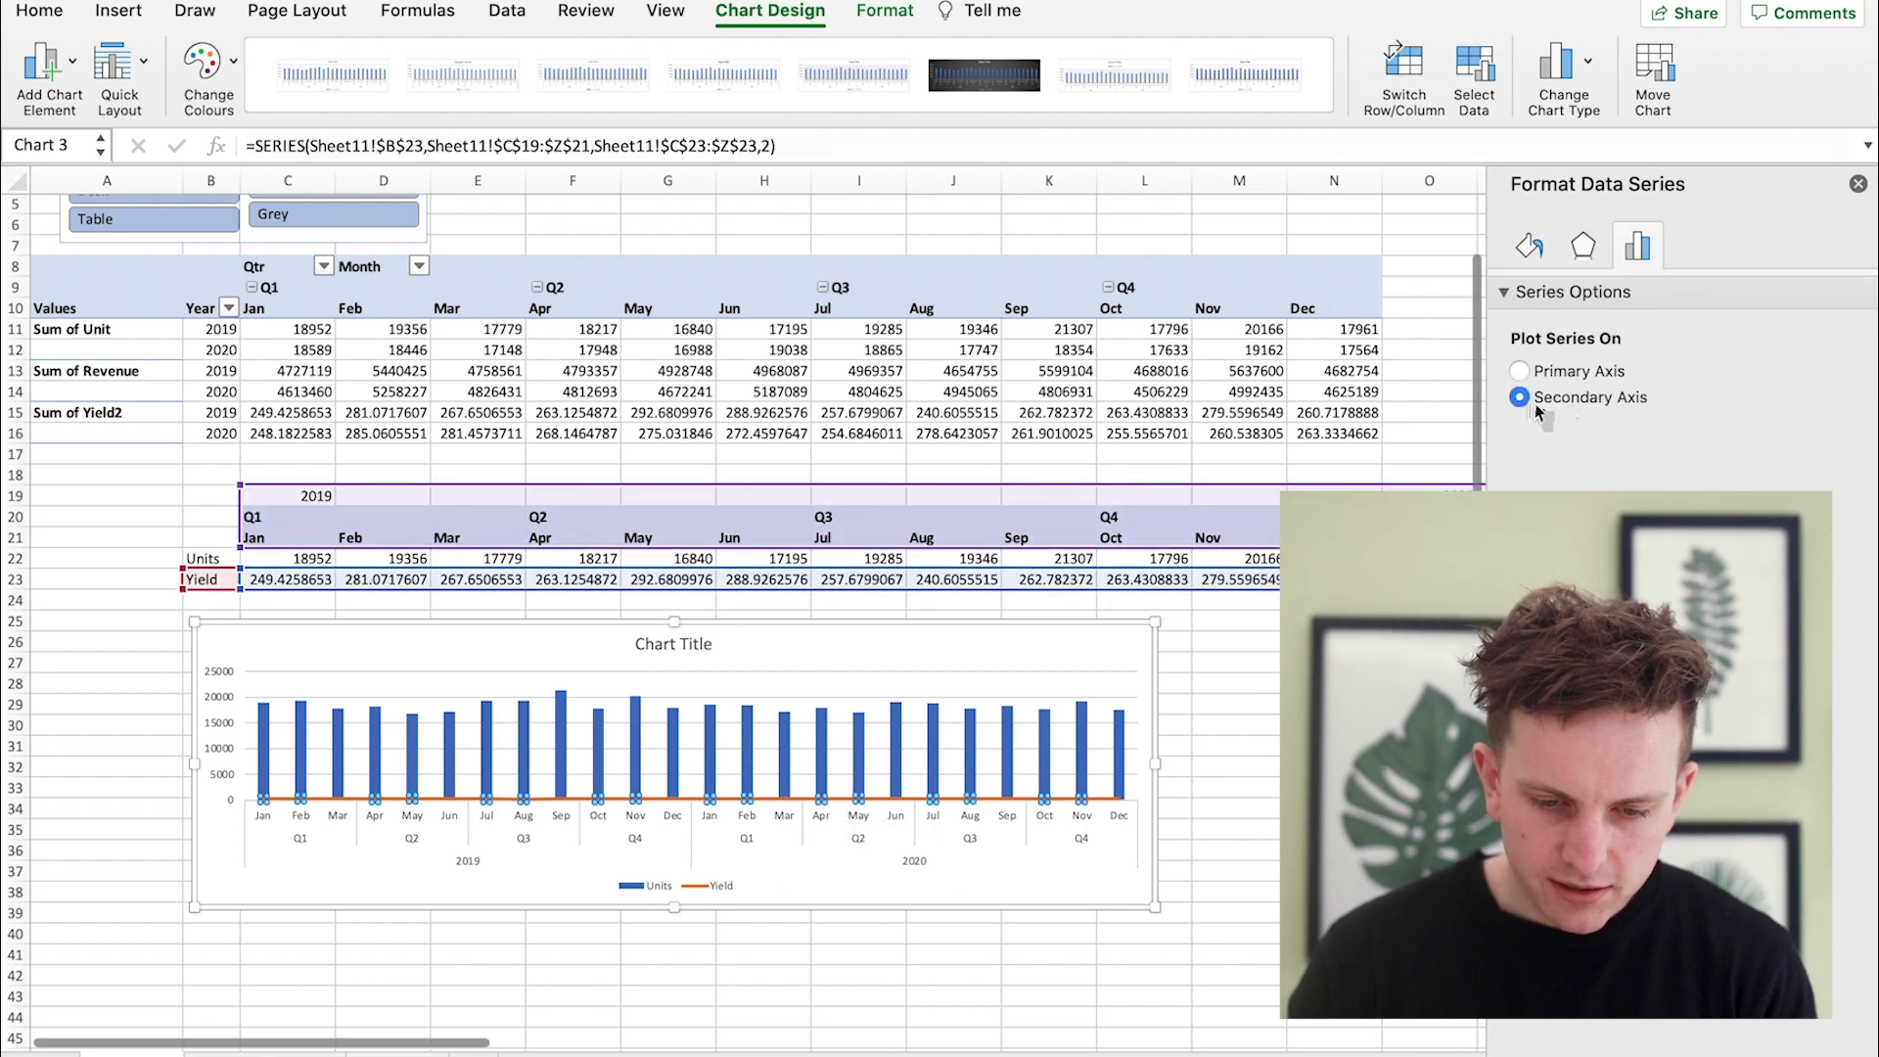
pyautogui.click(1212, 834)
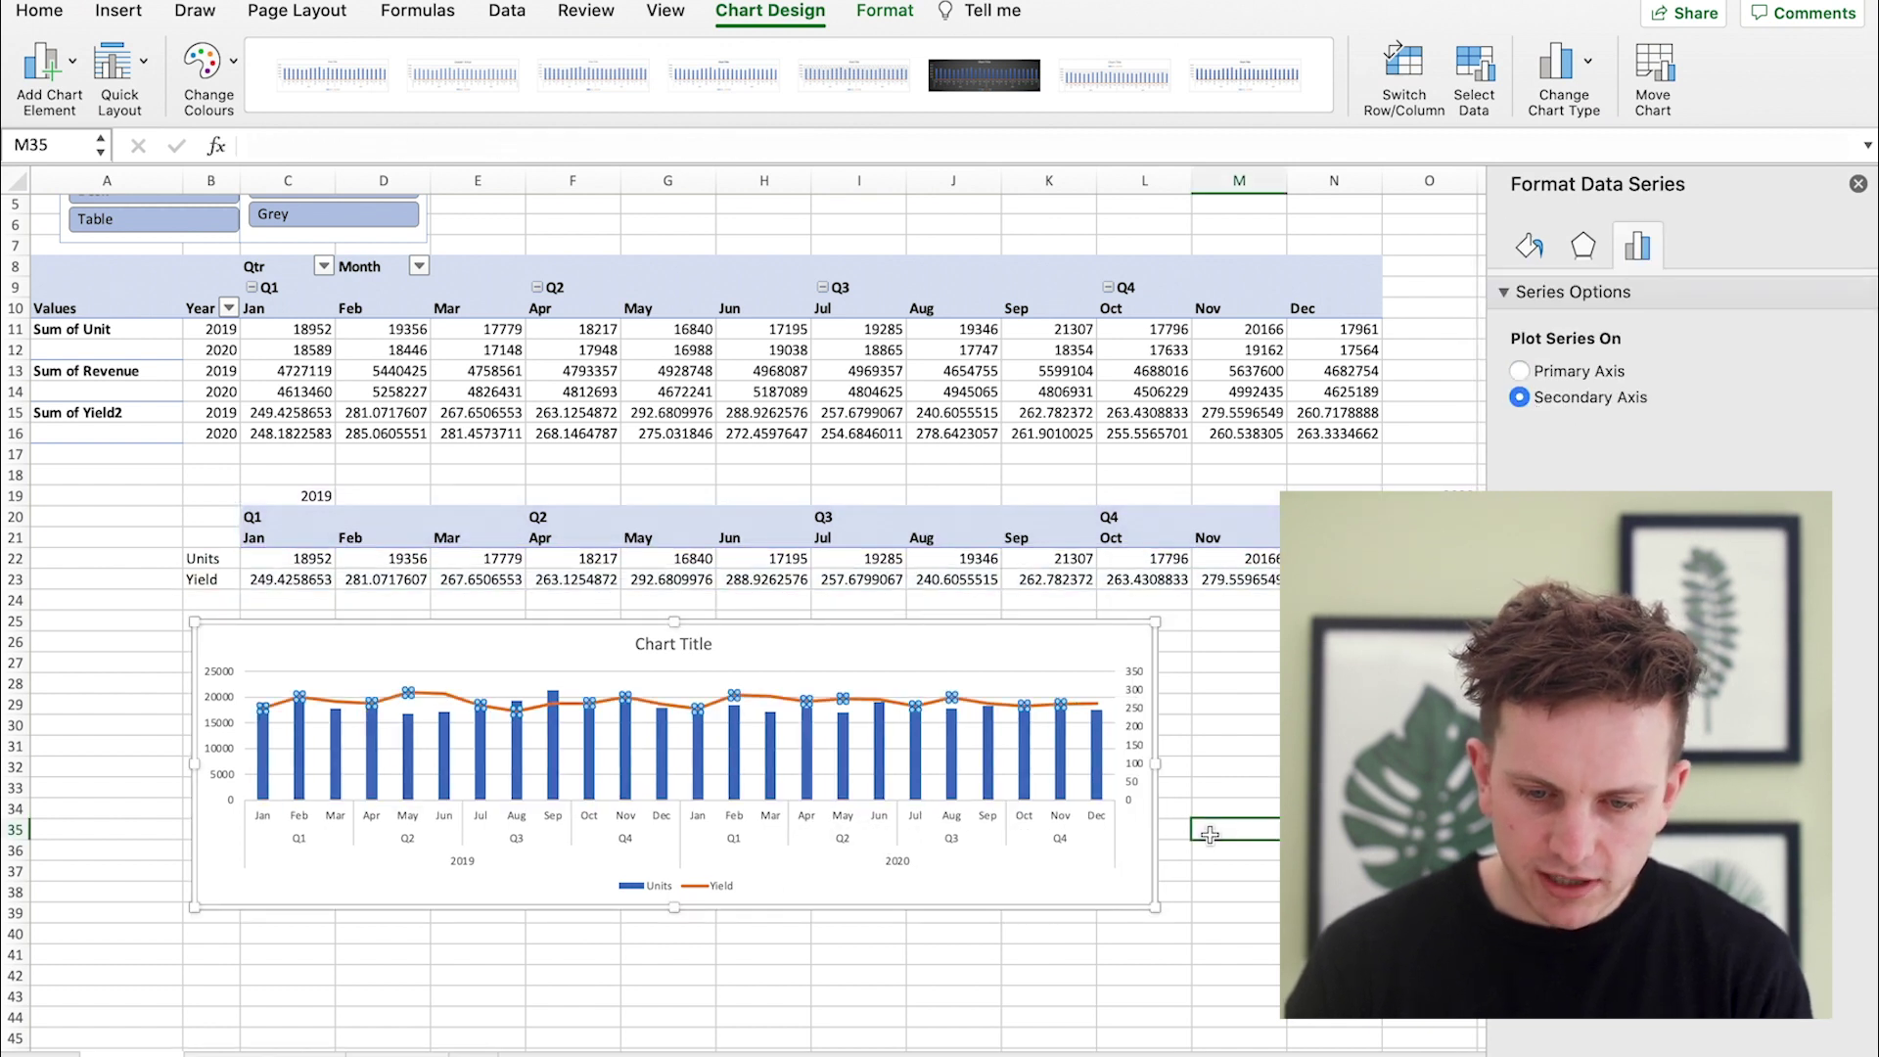
# Make the combo chart narrower and delete its chart title.
pyautogui.click(1114, 893)
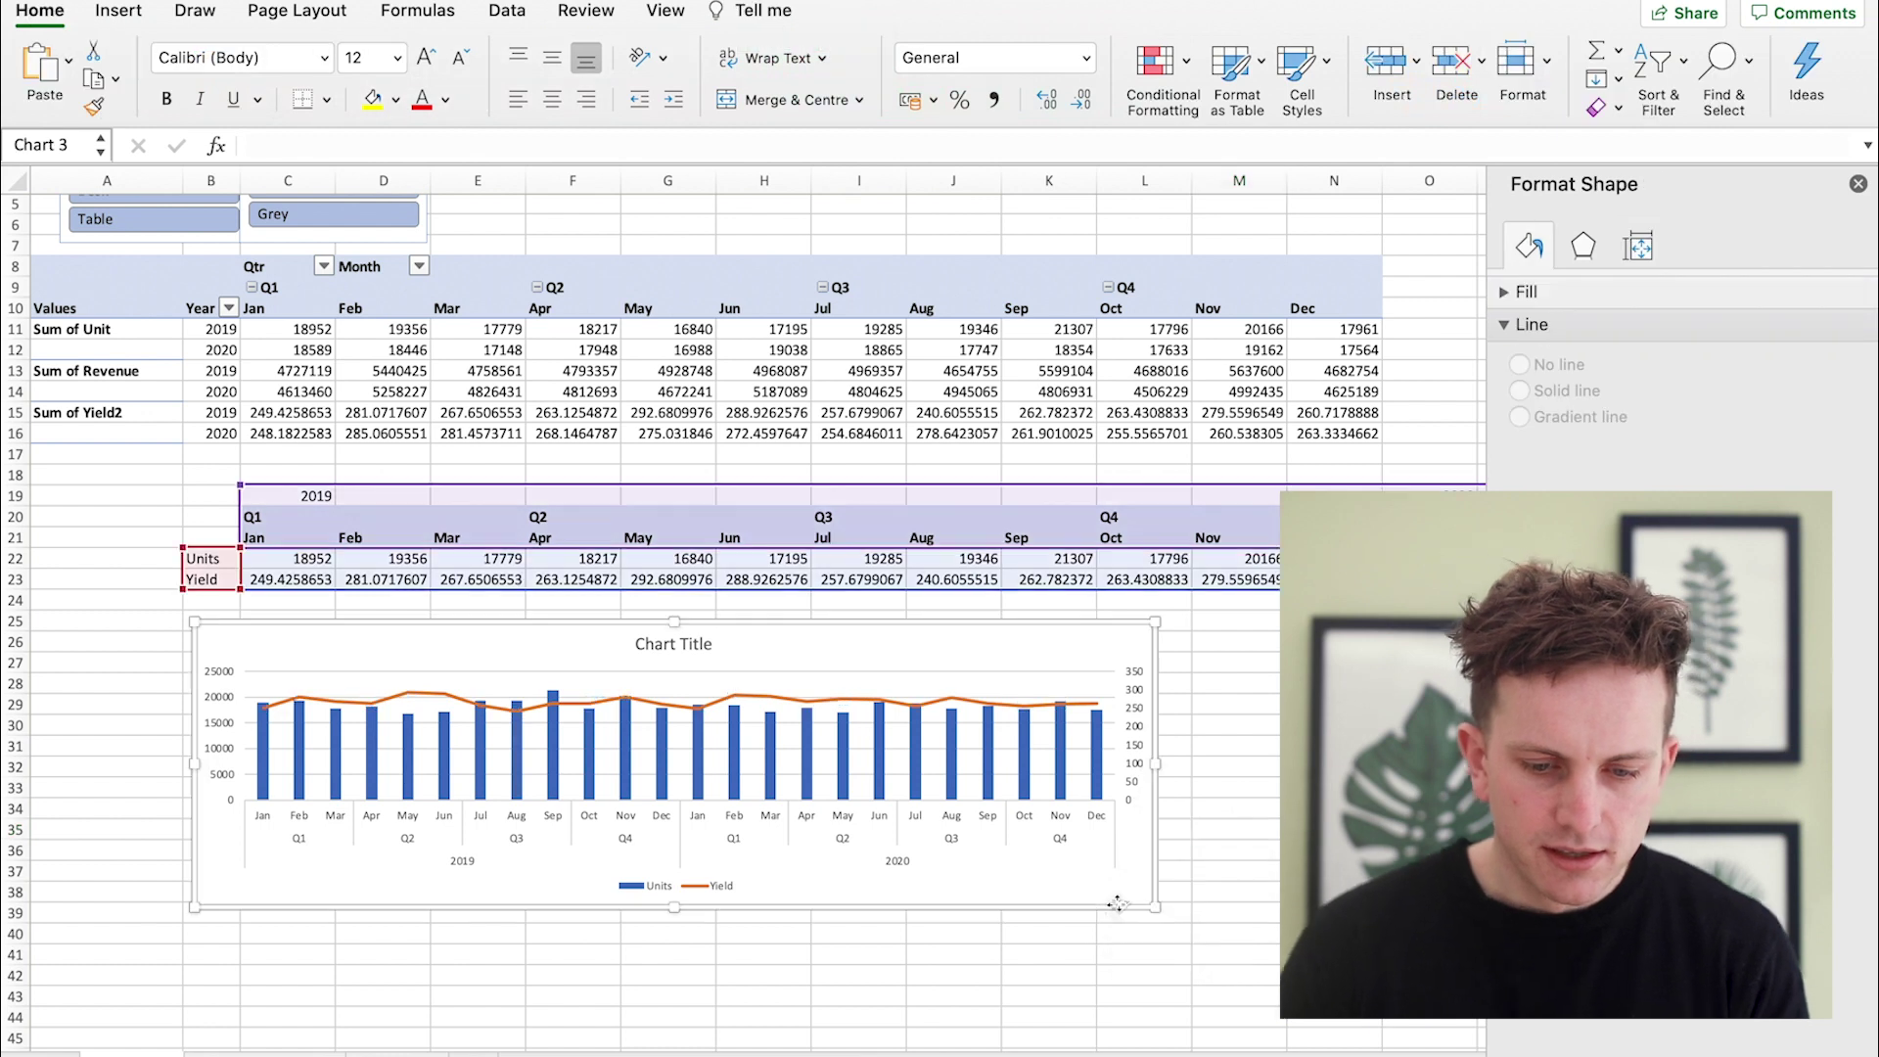
pyautogui.moveTo(1159, 763); pyautogui.dragTo(970, 763)
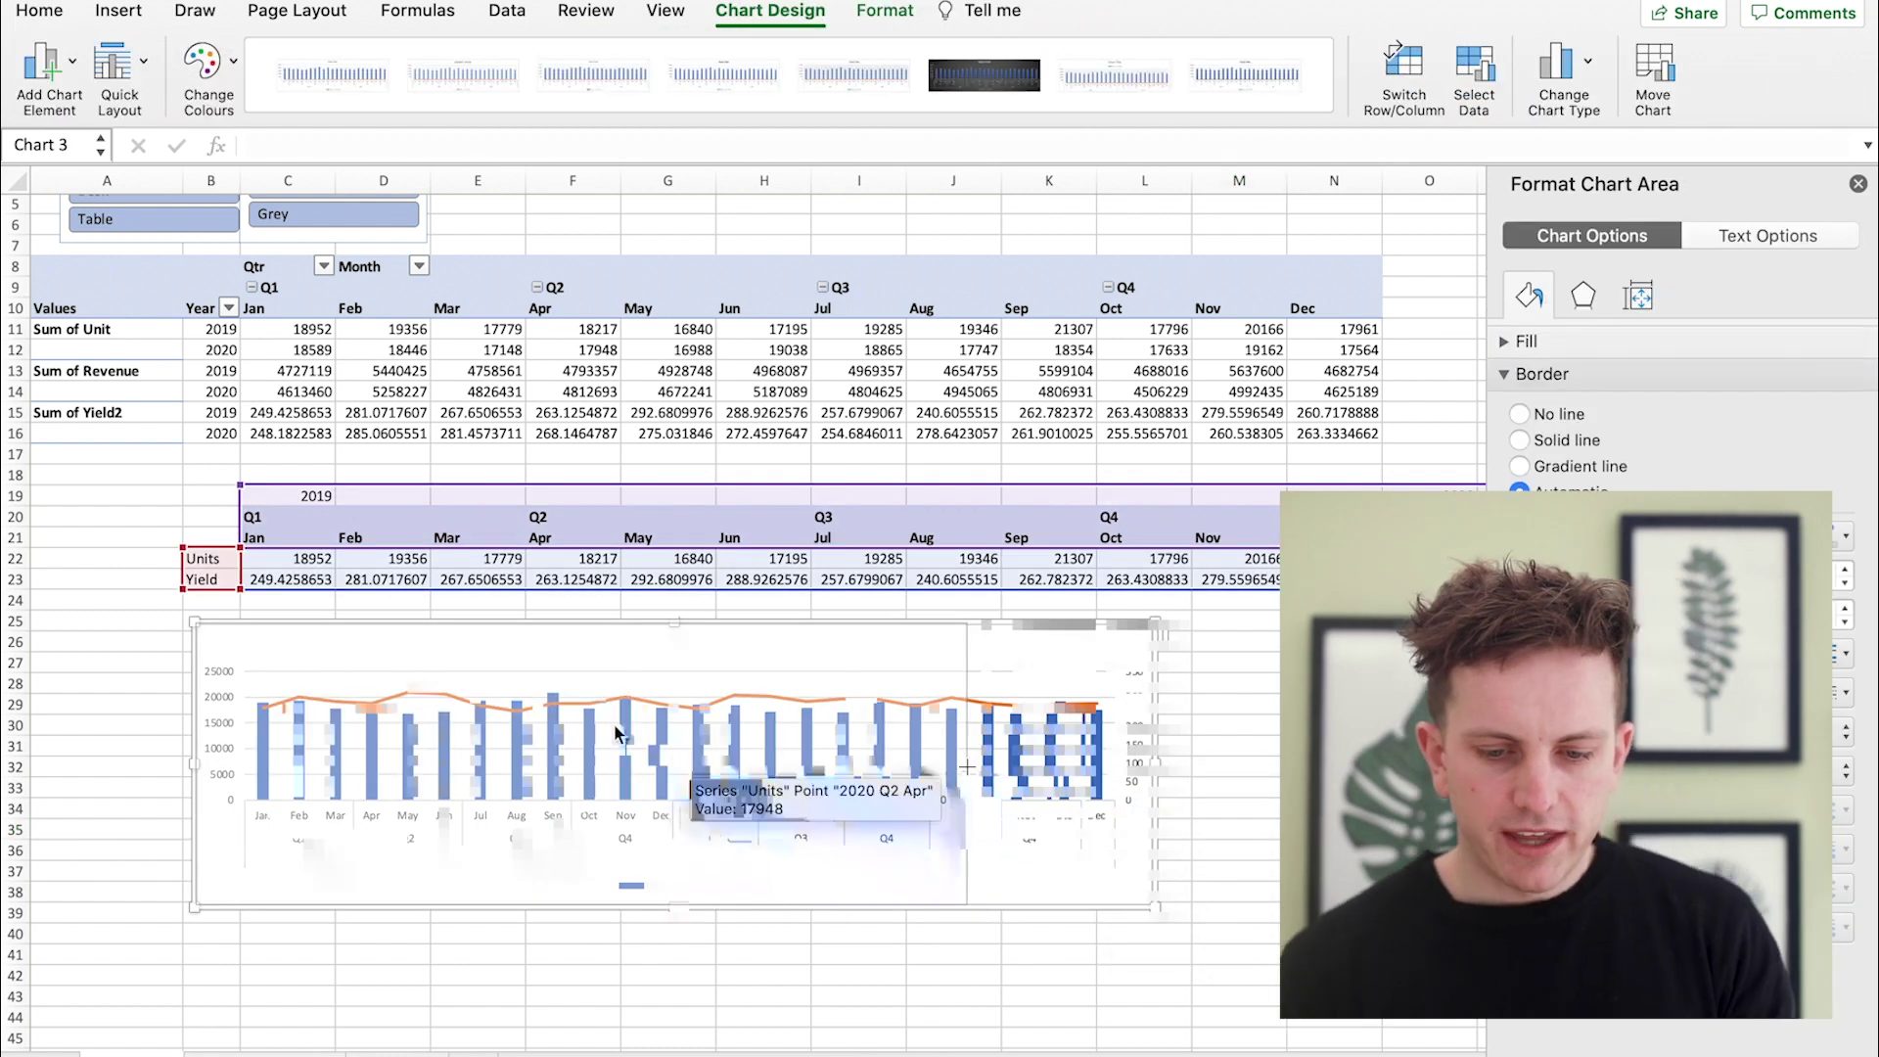
pyautogui.click(567, 646)
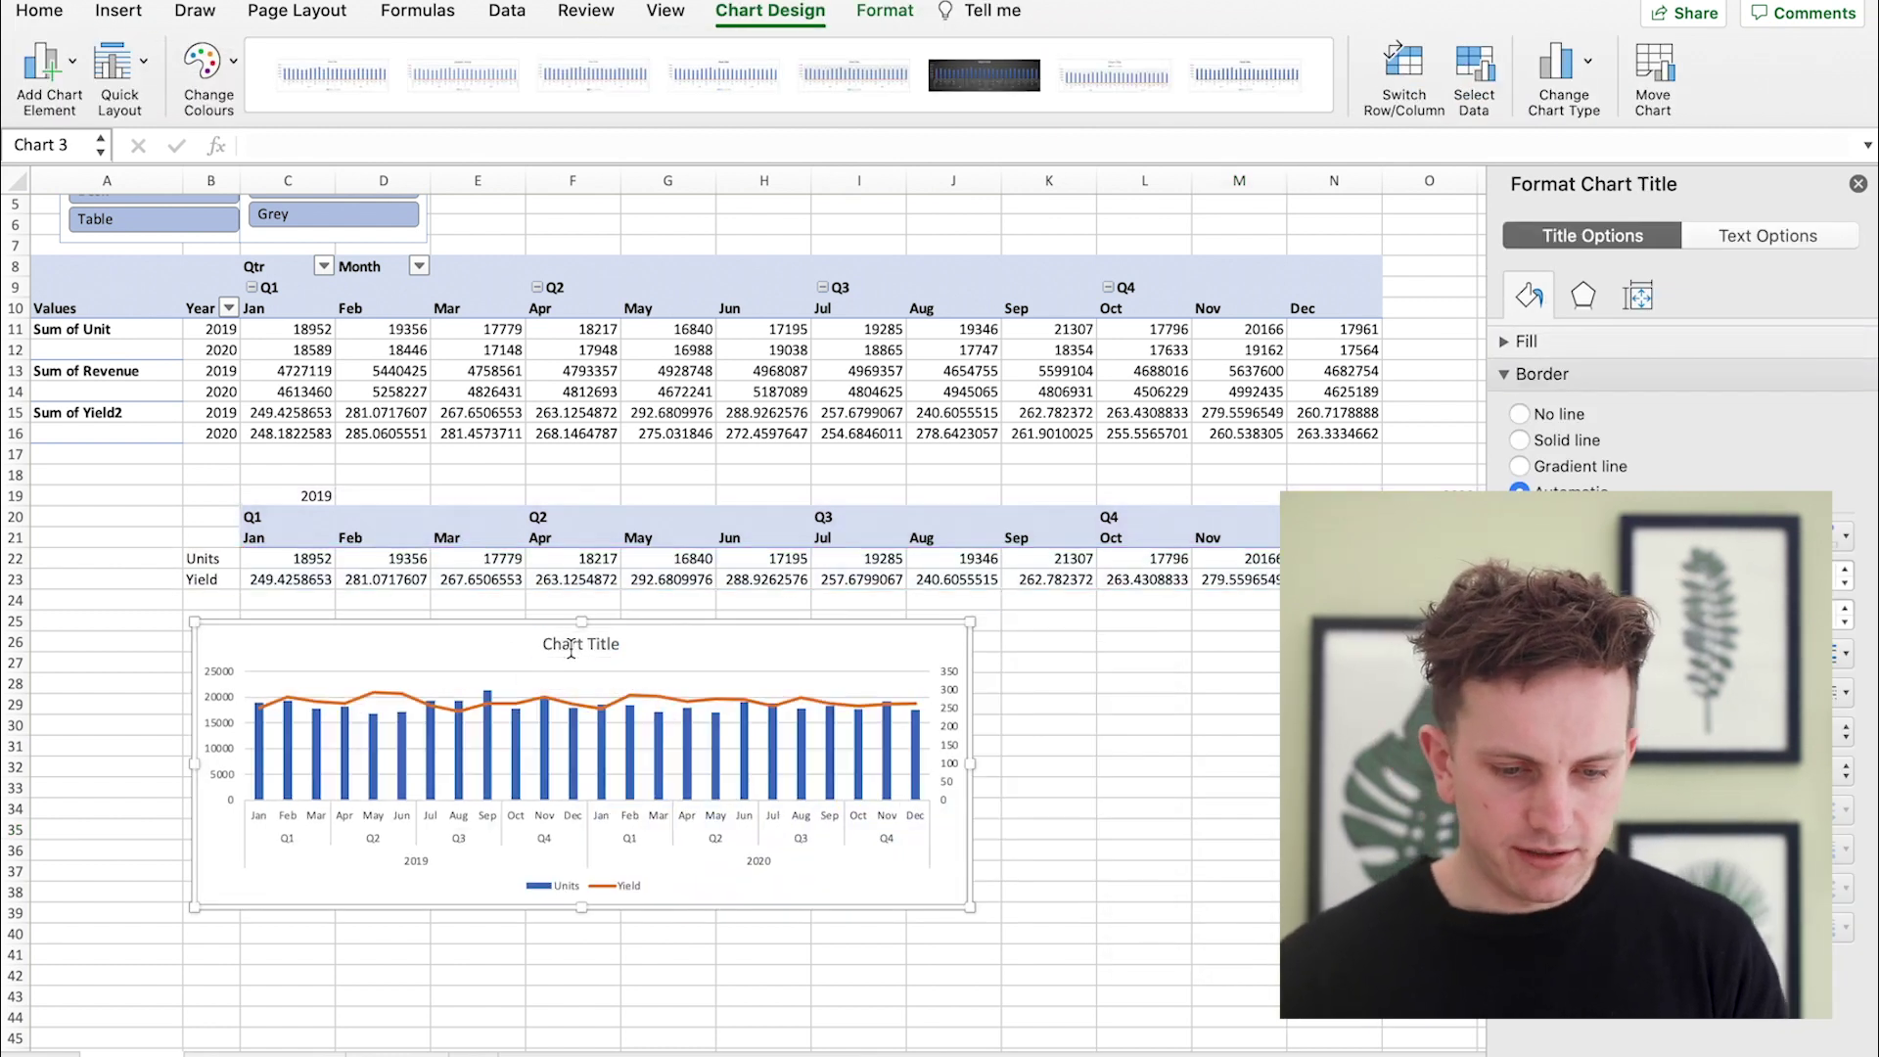
pyautogui.click(980, 780)
pyautogui.press('Delete')
pyautogui.click(1191, 813)
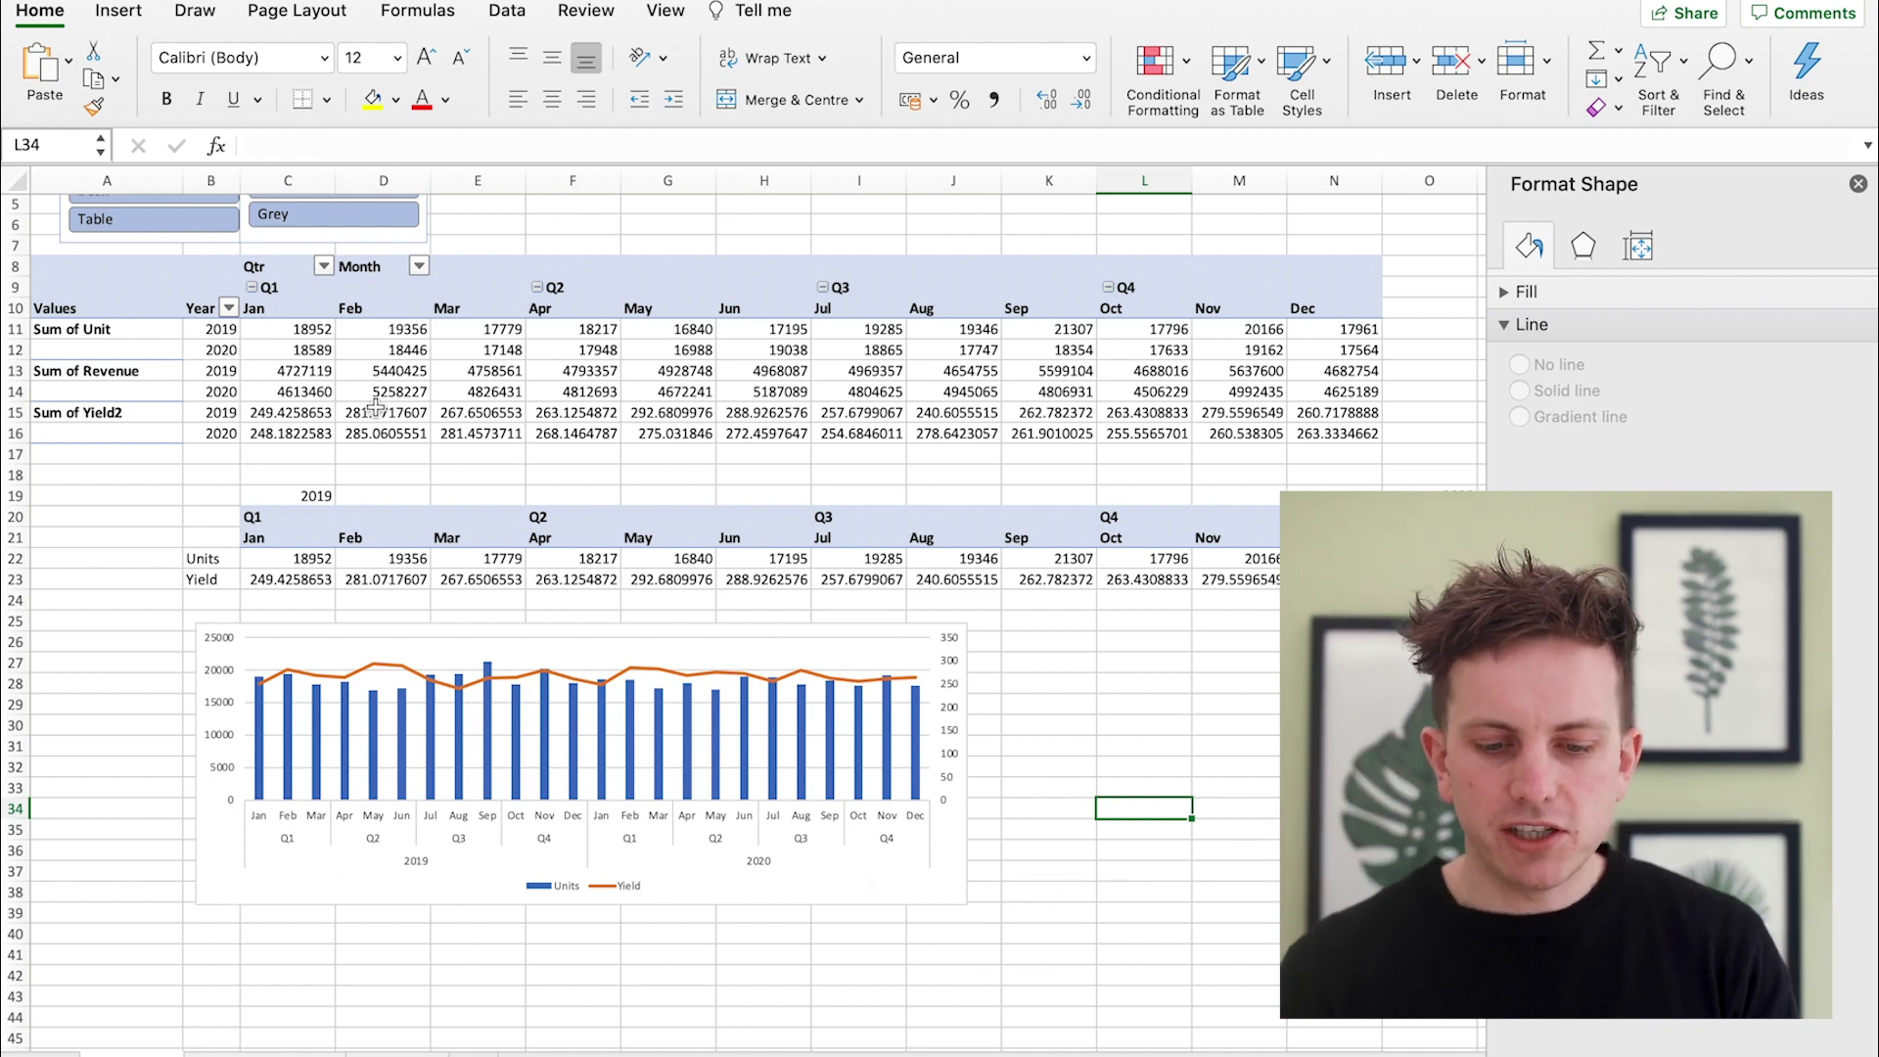
# Copy the pivot's quarter/month header rows and 2019/2020 Revenue rows to B41.
pyautogui.scroll(2, 376, 407)
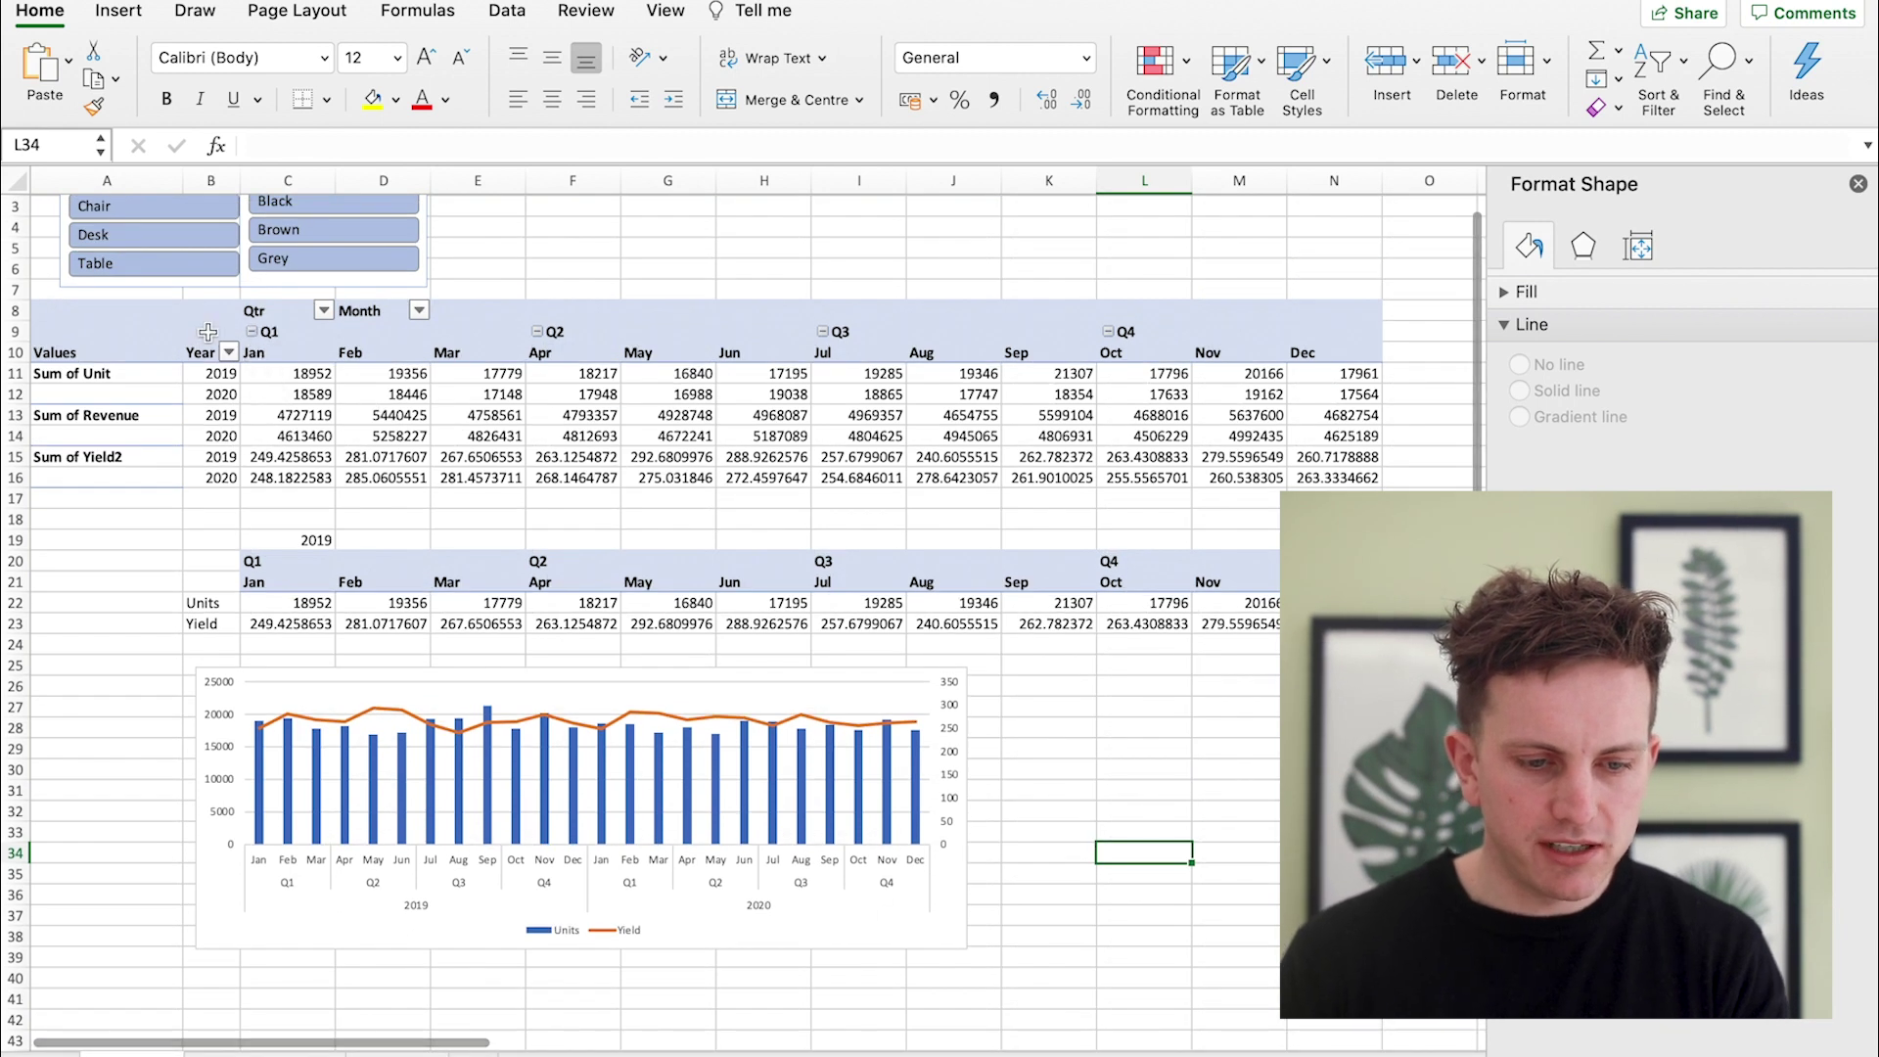
pyautogui.moveTo(210, 331); pyautogui.dragTo(1322, 354)
pyautogui.moveTo(1361, 438); pyautogui.dragTo(238, 418)
pyautogui.press('super+c')
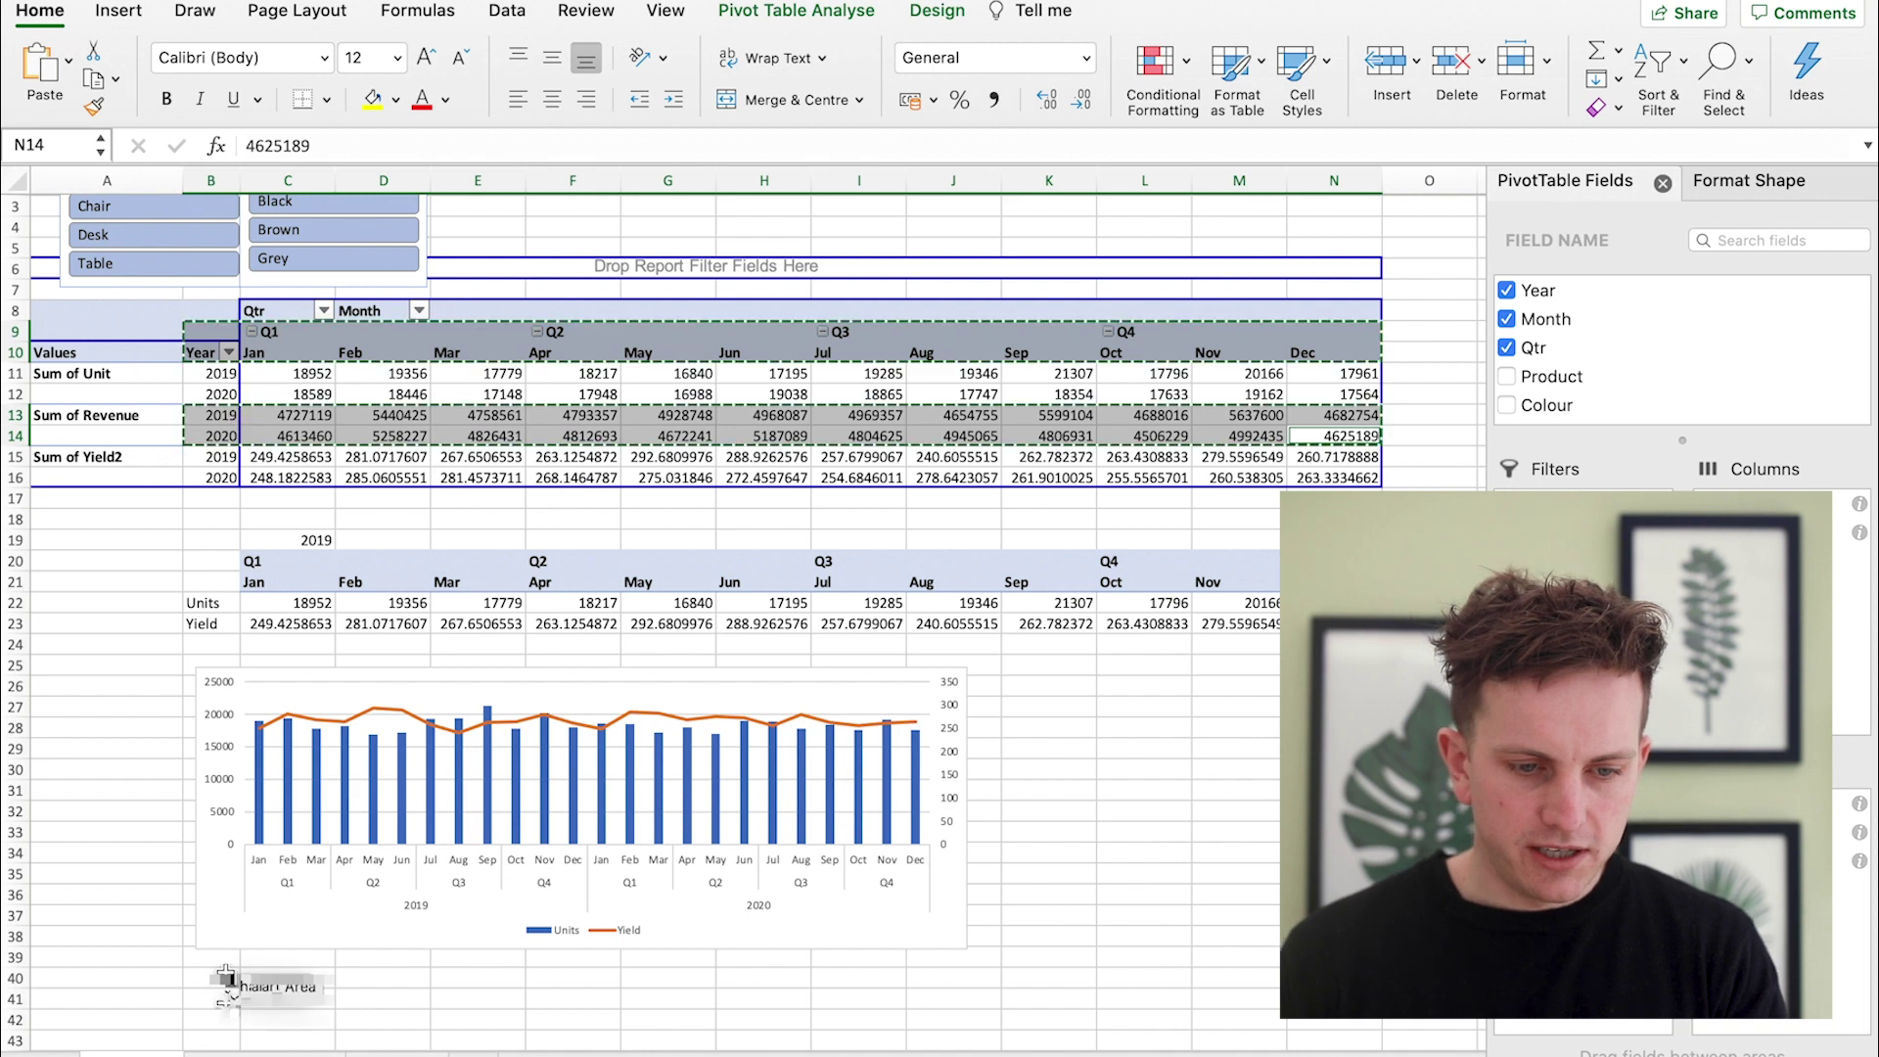
pyautogui.click(225, 1000)
pyautogui.press('super+v')
# Set C43 to =C13, fill it across row 43, and select B41:N44.
pyautogui.scroll(2, 227, 1013)
pyautogui.scroll(-3, 227, 1014)
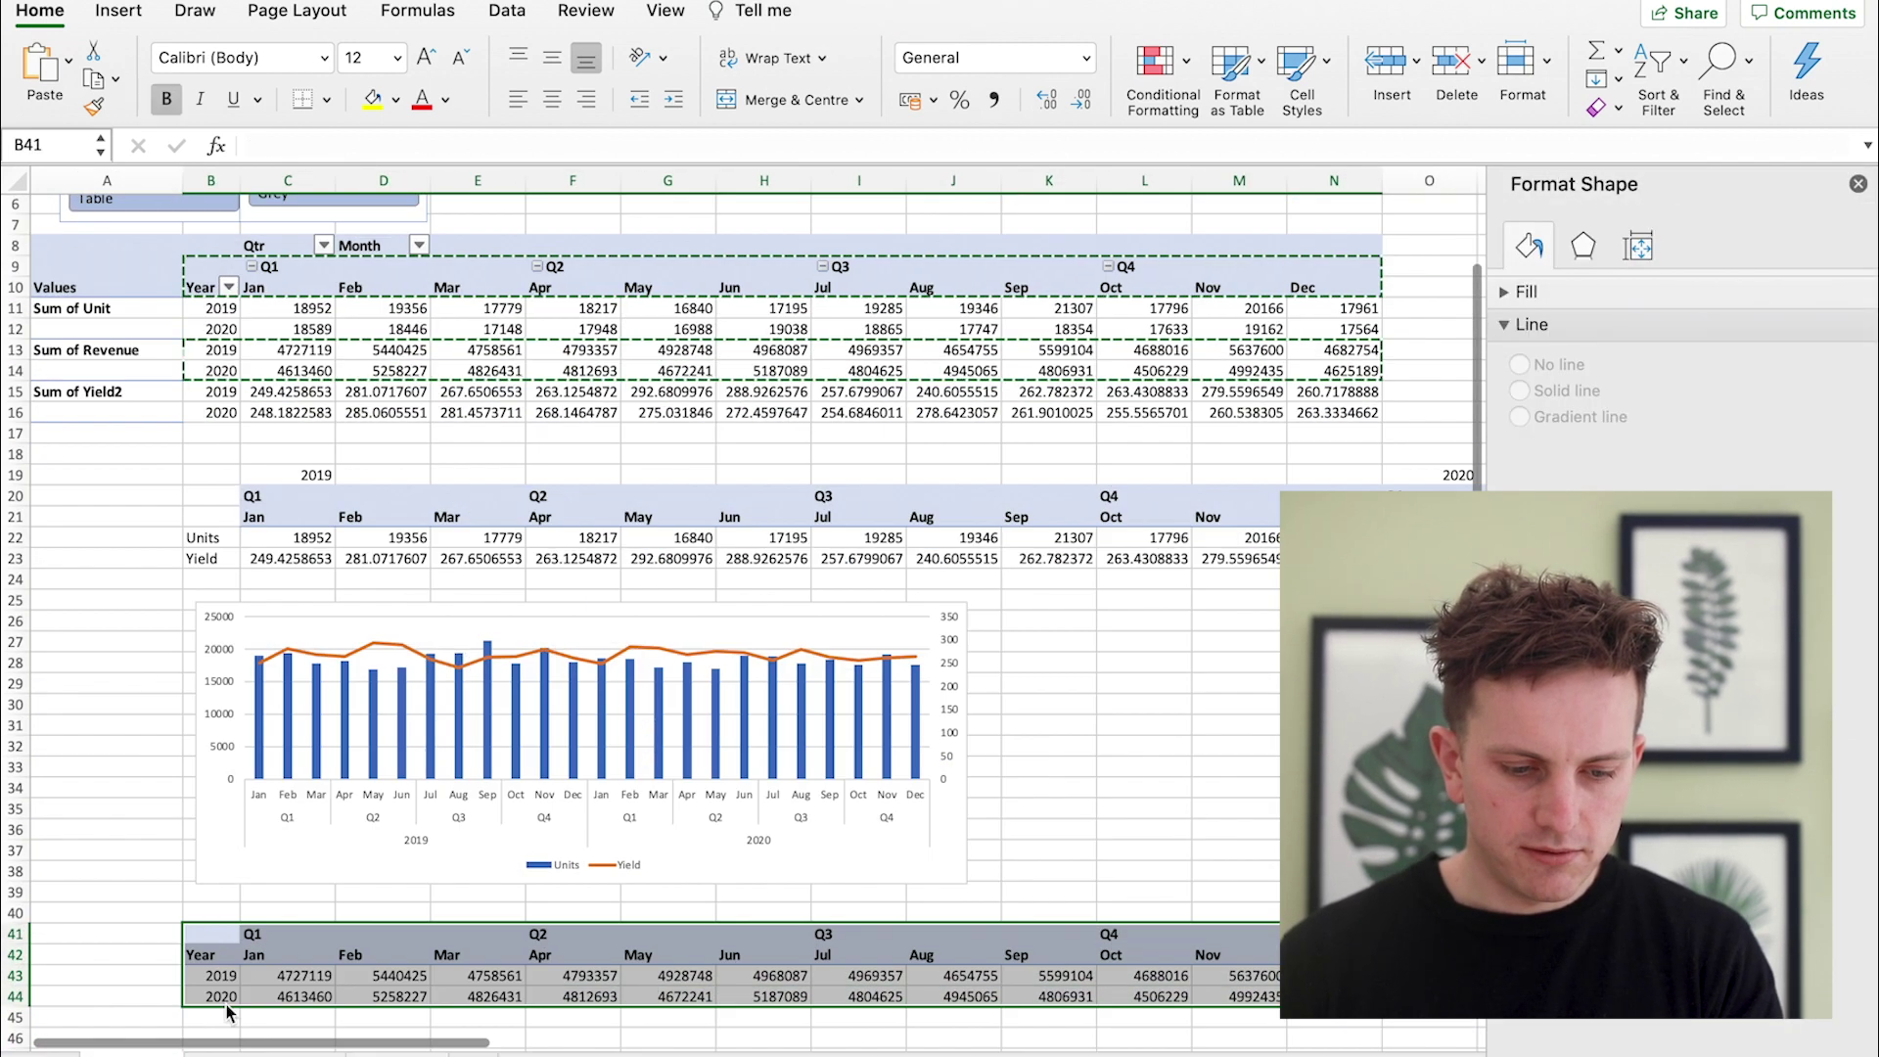
pyautogui.click(218, 961)
pyautogui.click(284, 961)
pyautogui.write('=')
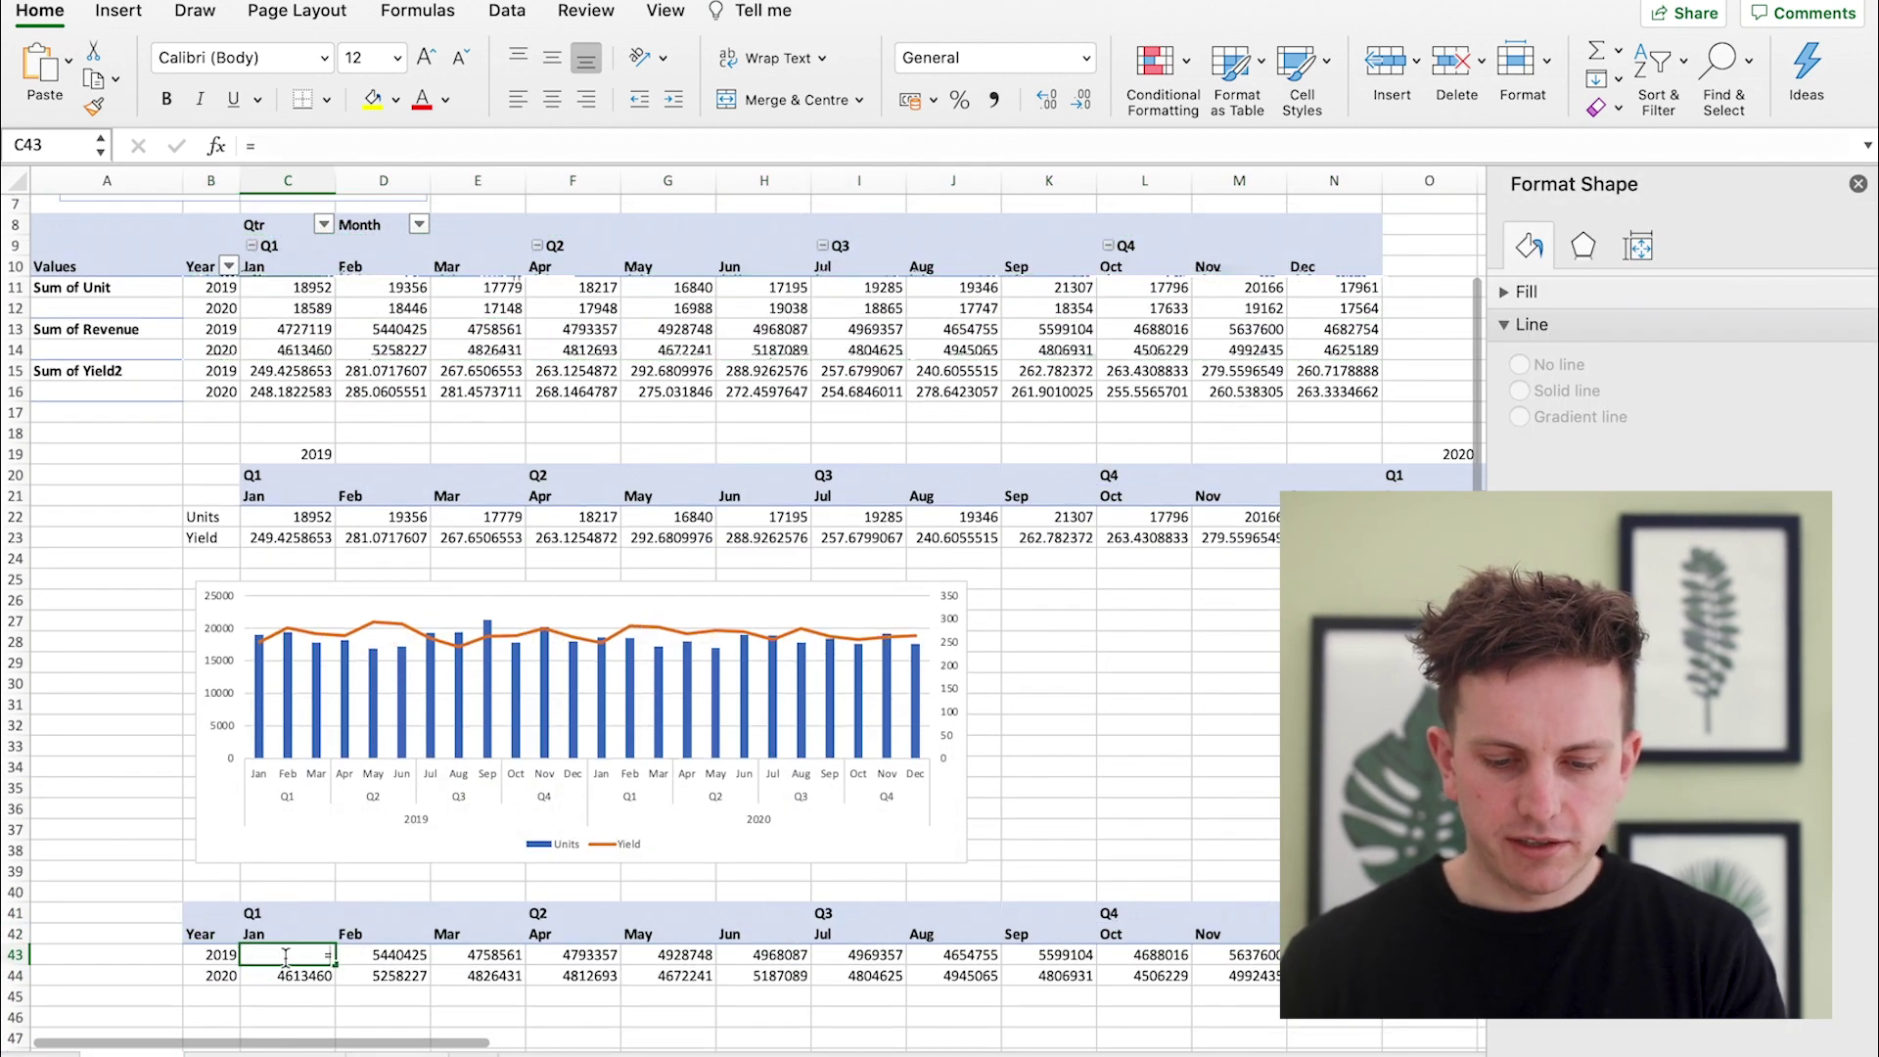
pyautogui.click(311, 331)
pyautogui.press('Return')
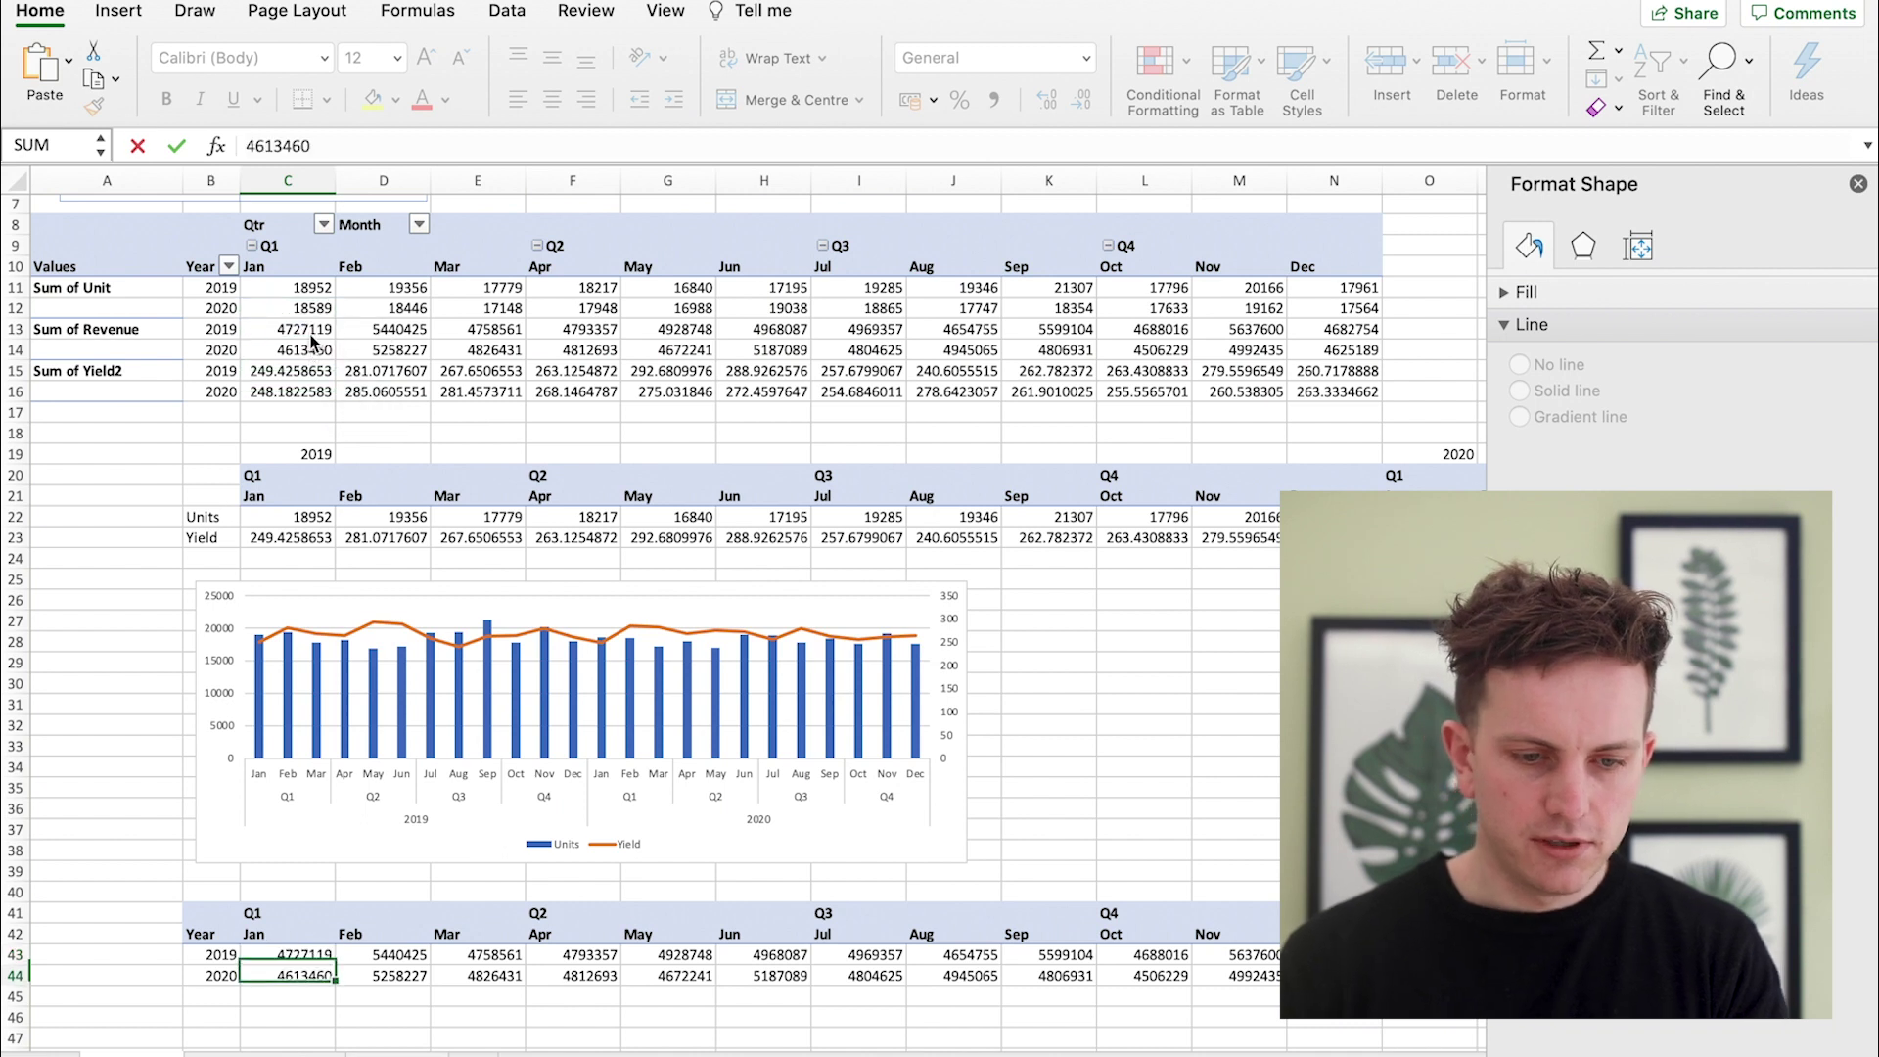
pyautogui.click(297, 957)
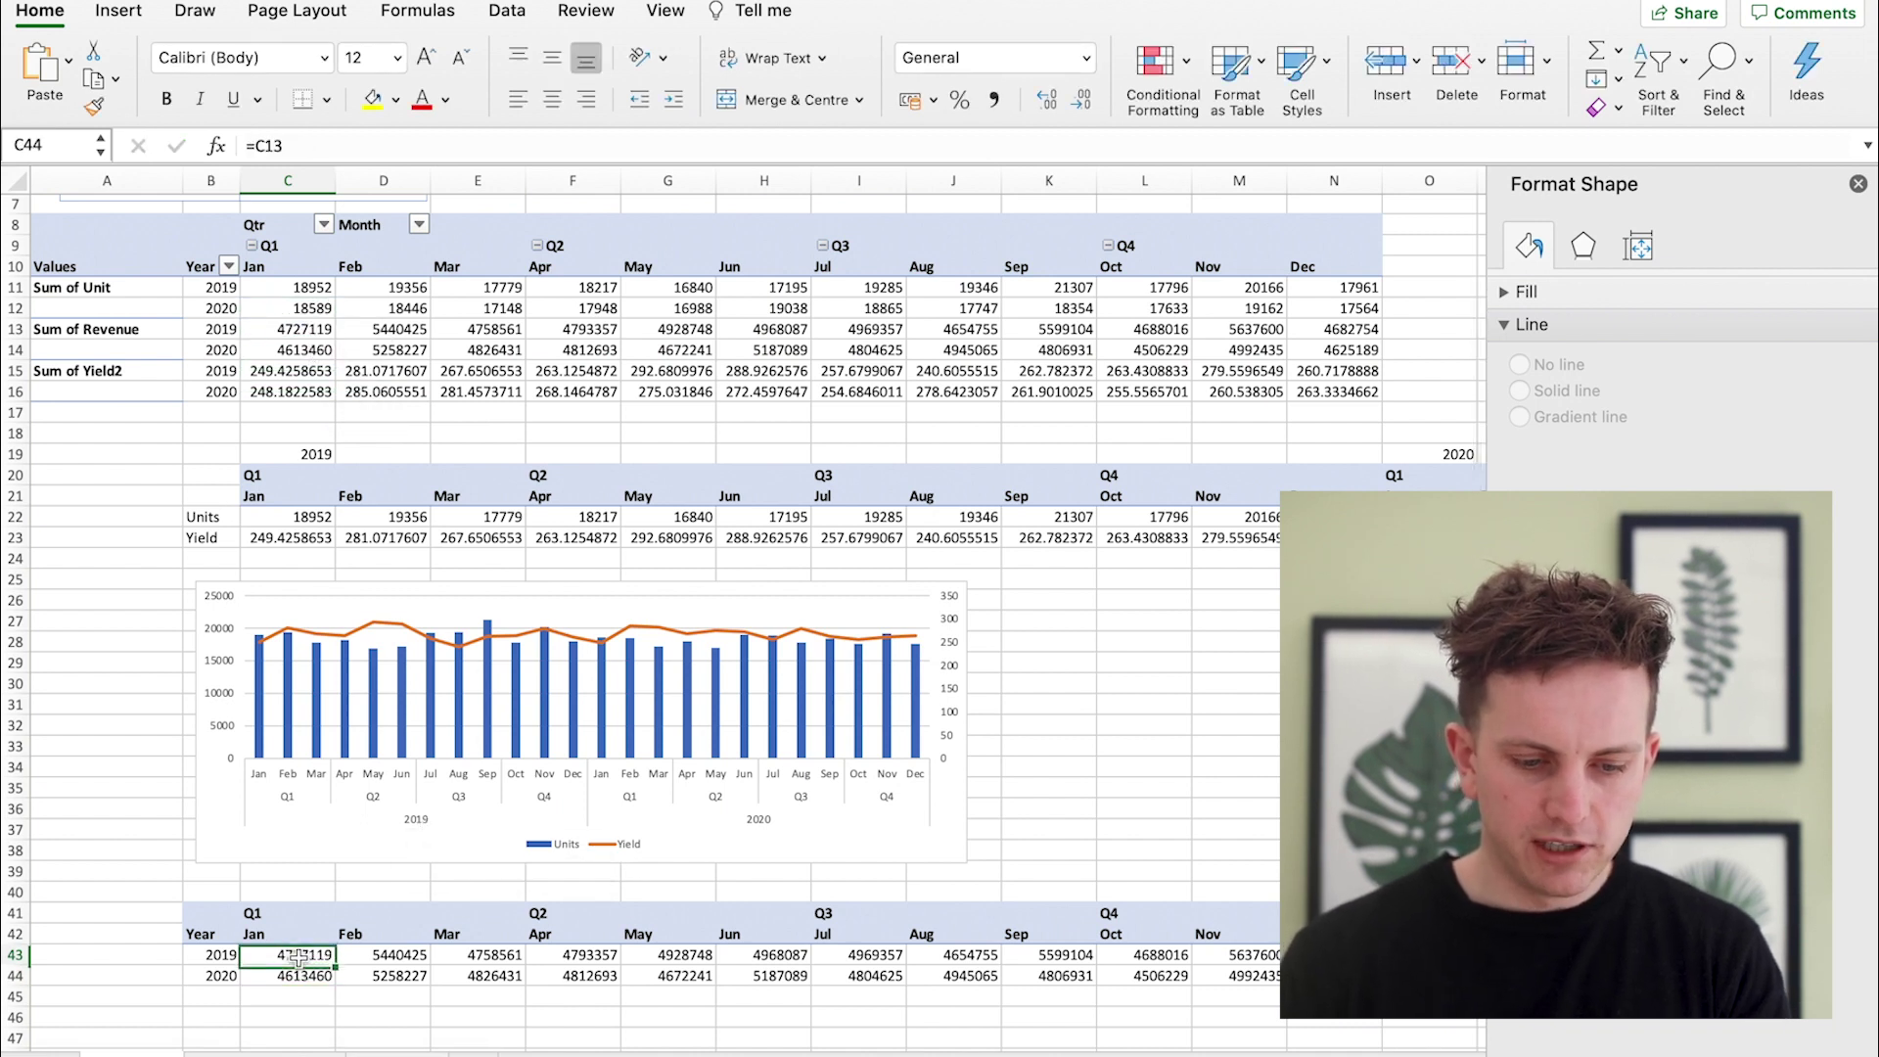
pyautogui.moveTo(336, 964); pyautogui.dragTo(1334, 967)
pyautogui.scroll(-3, 685, 587)
pyautogui.moveTo(205, 772); pyautogui.dragTo(1328, 834)
pyautogui.click(141, 12)
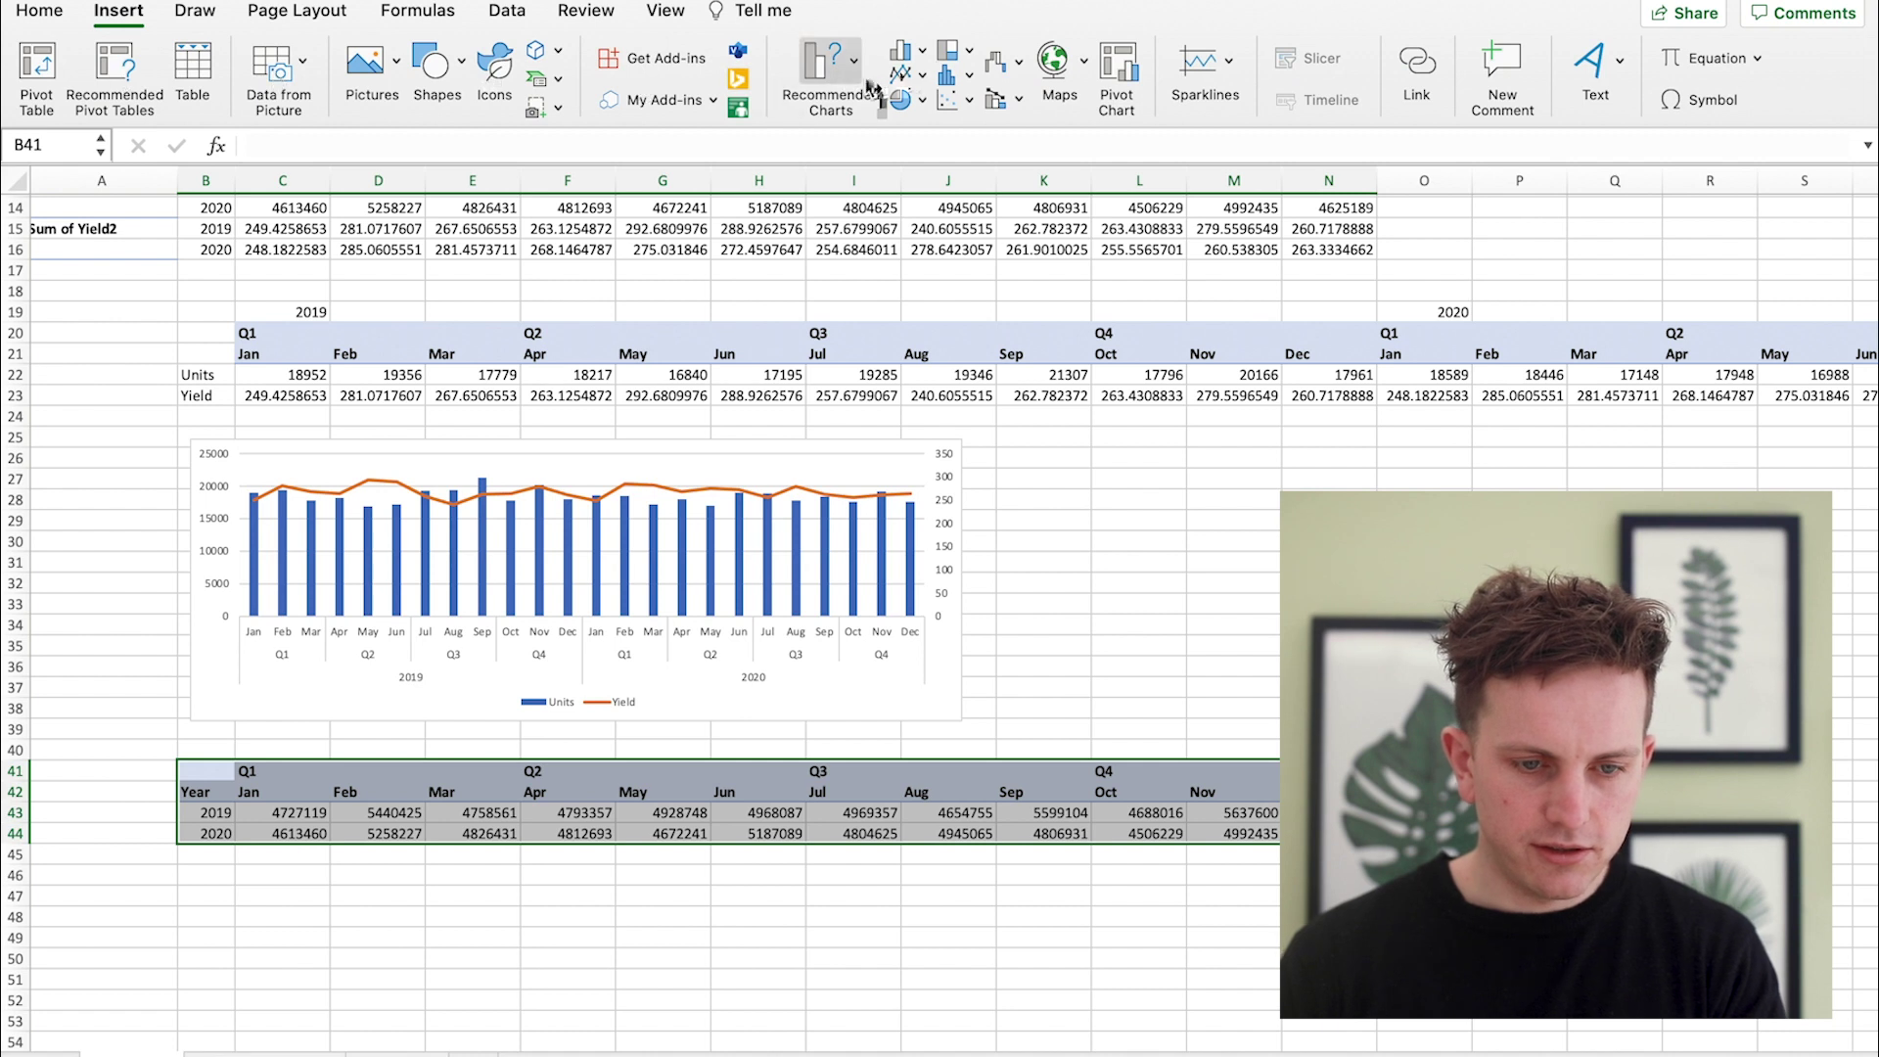
# Insert a 2019-vs-2020 revenue line chart titled Revenue beside the combo chart.
pyautogui.click(832, 66)
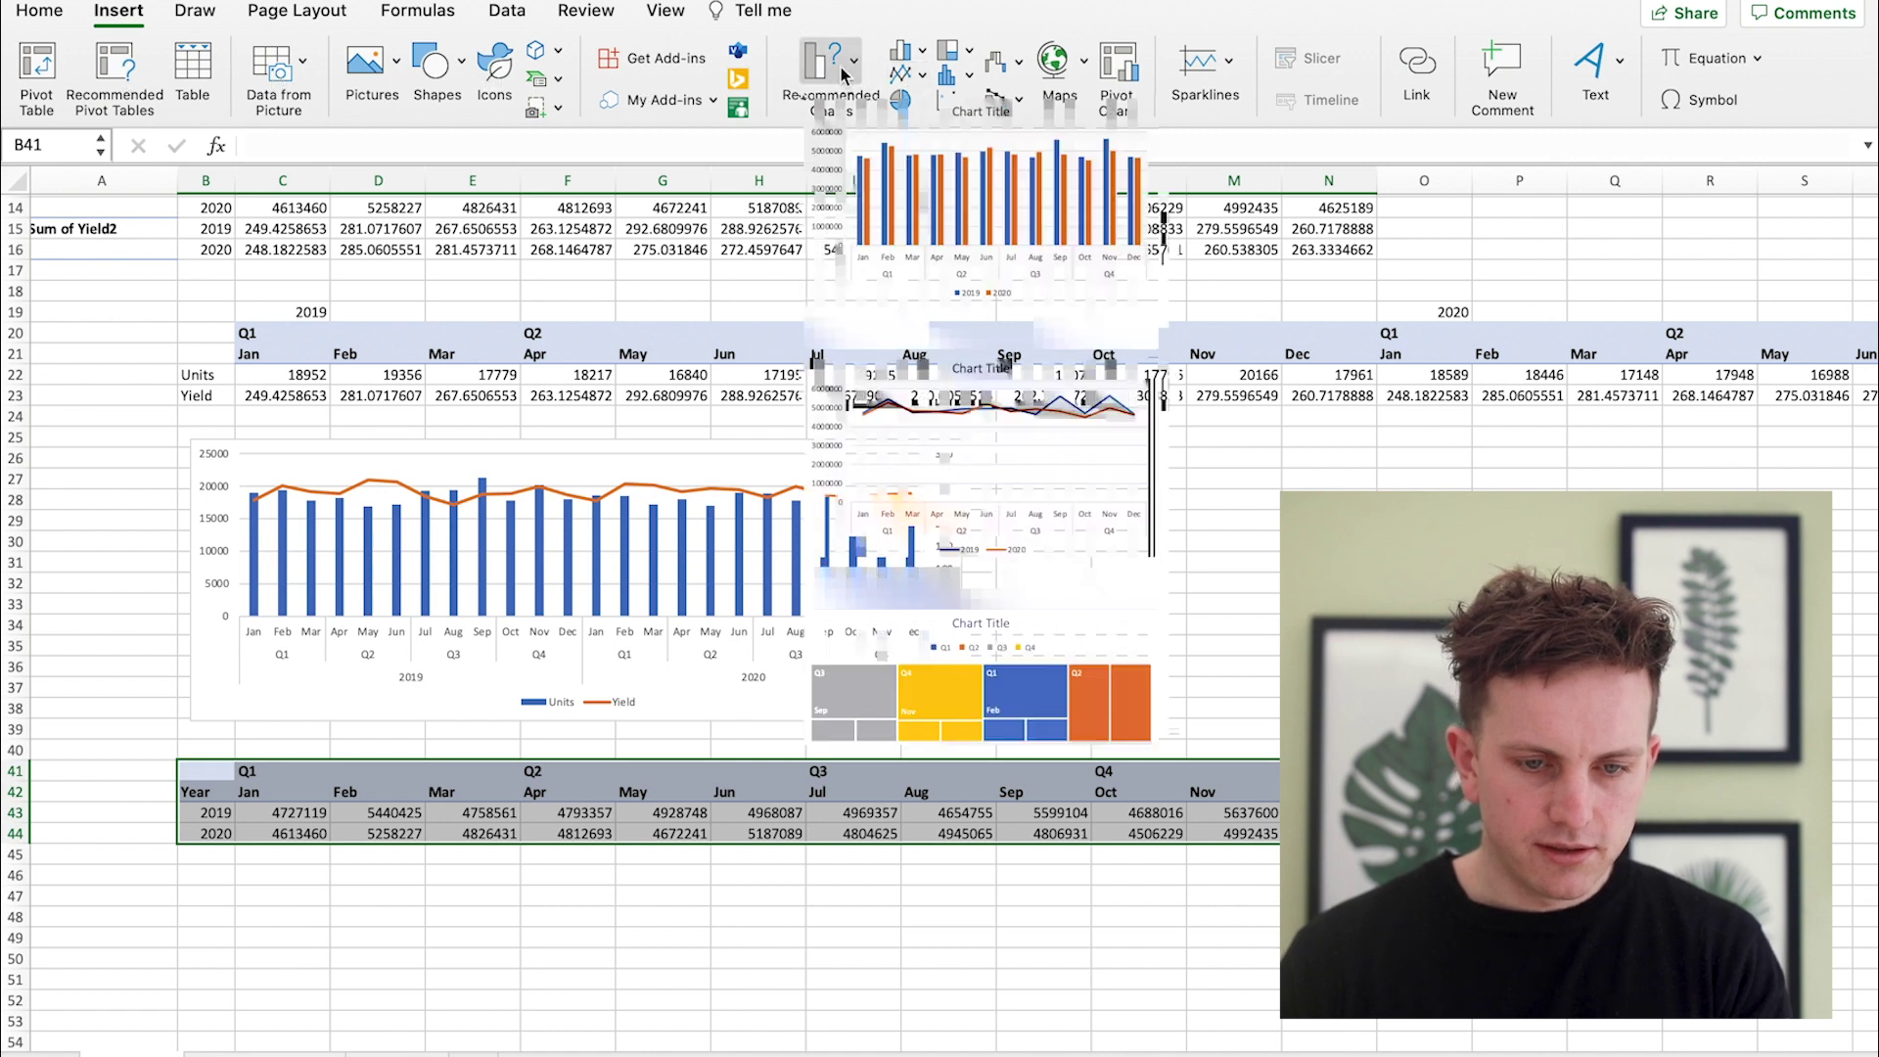
pyautogui.click(984, 406)
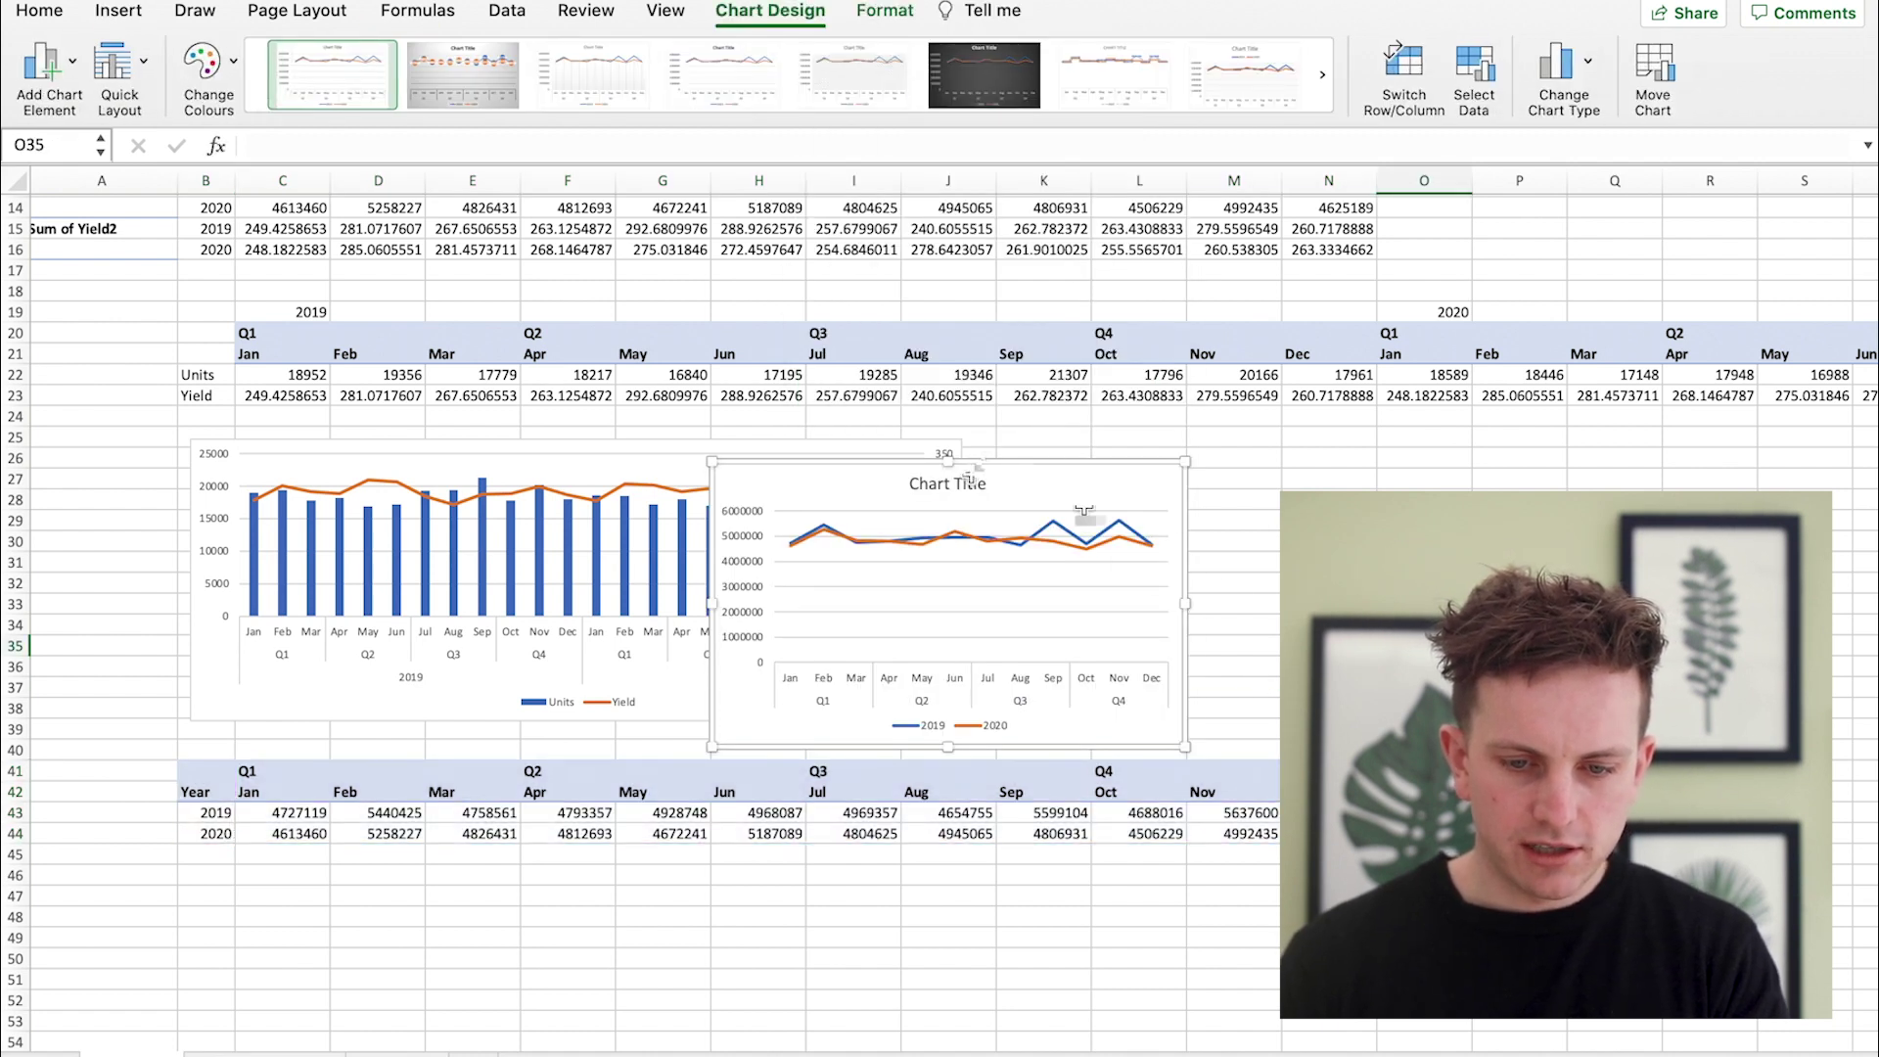
pyautogui.tripleClick(967, 483)
pyautogui.press('BackSpace')
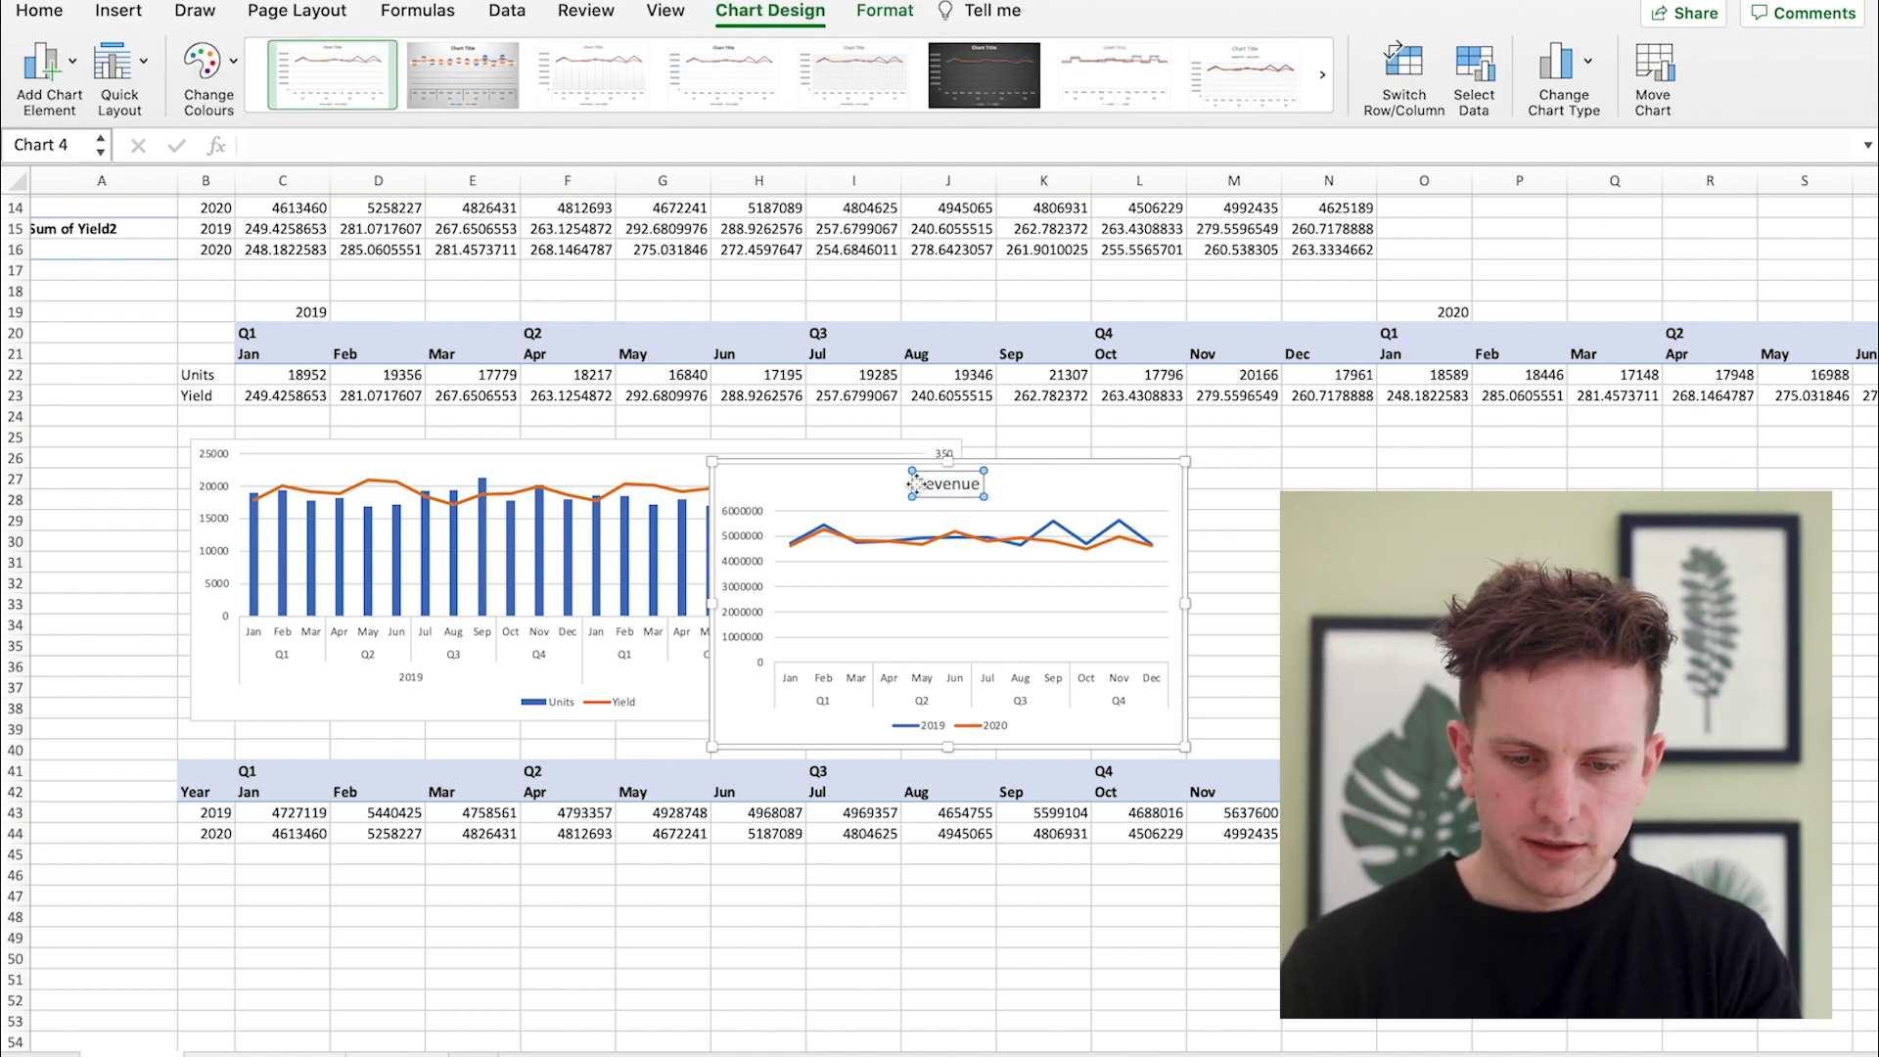
pyautogui.moveTo(916, 484); pyautogui.dragTo(946, 486)
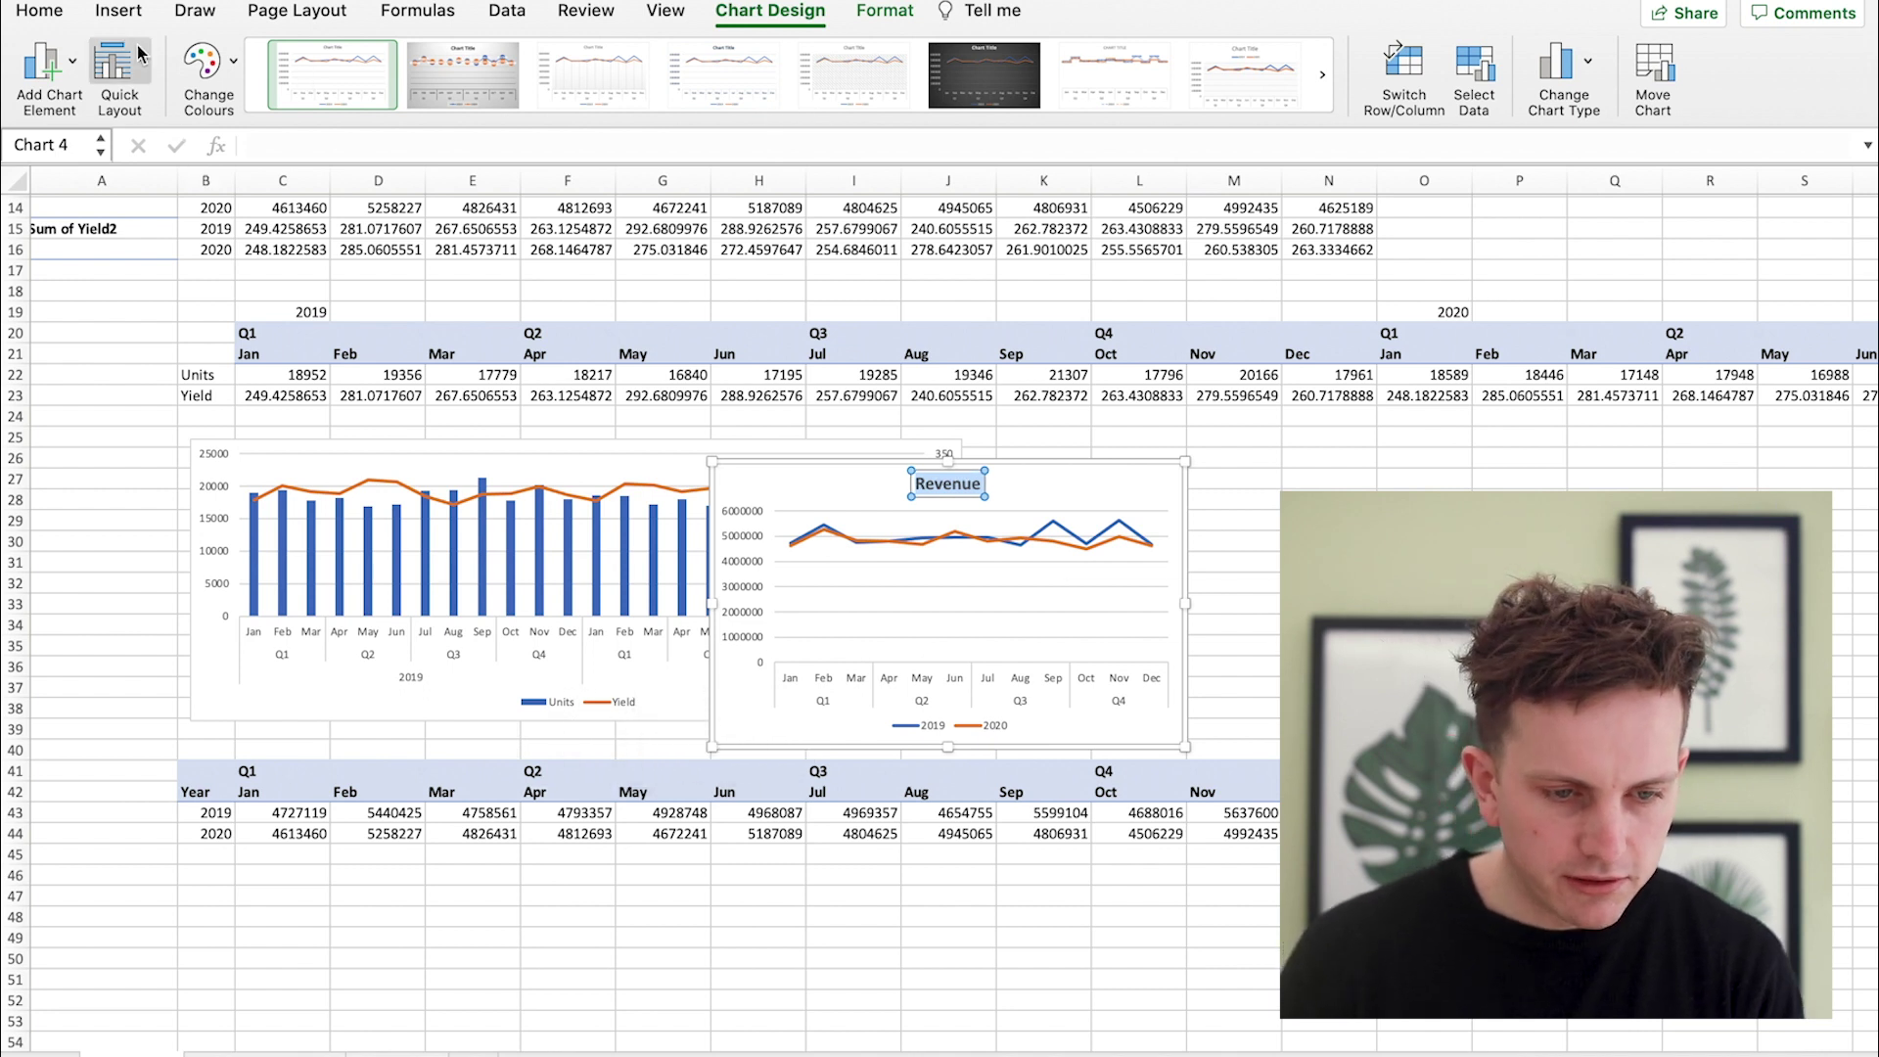
pyautogui.moveTo(1098, 484); pyautogui.dragTo(1368, 460)
pyautogui.click(1711, 667)
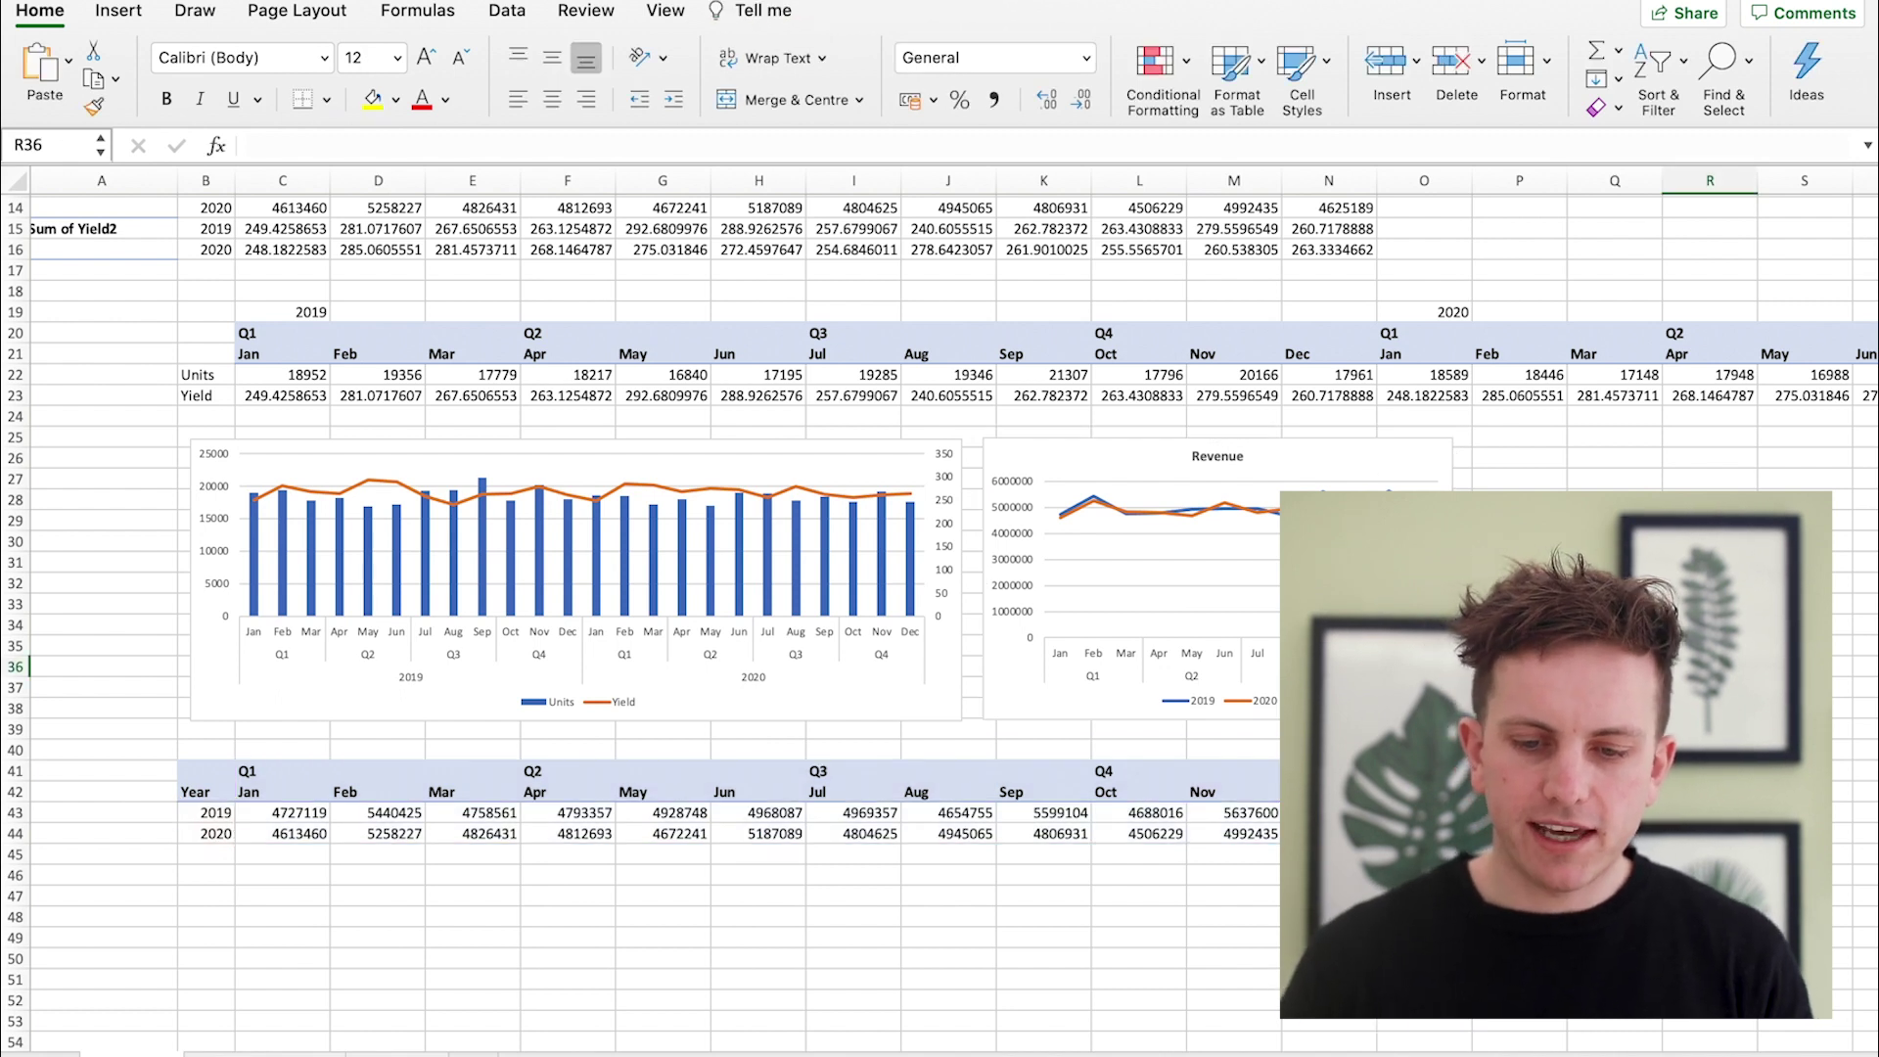
# Nudge the Colour slicer right and move the Units and Yield table to Y4.
pyautogui.scroll(5, 380, 352)
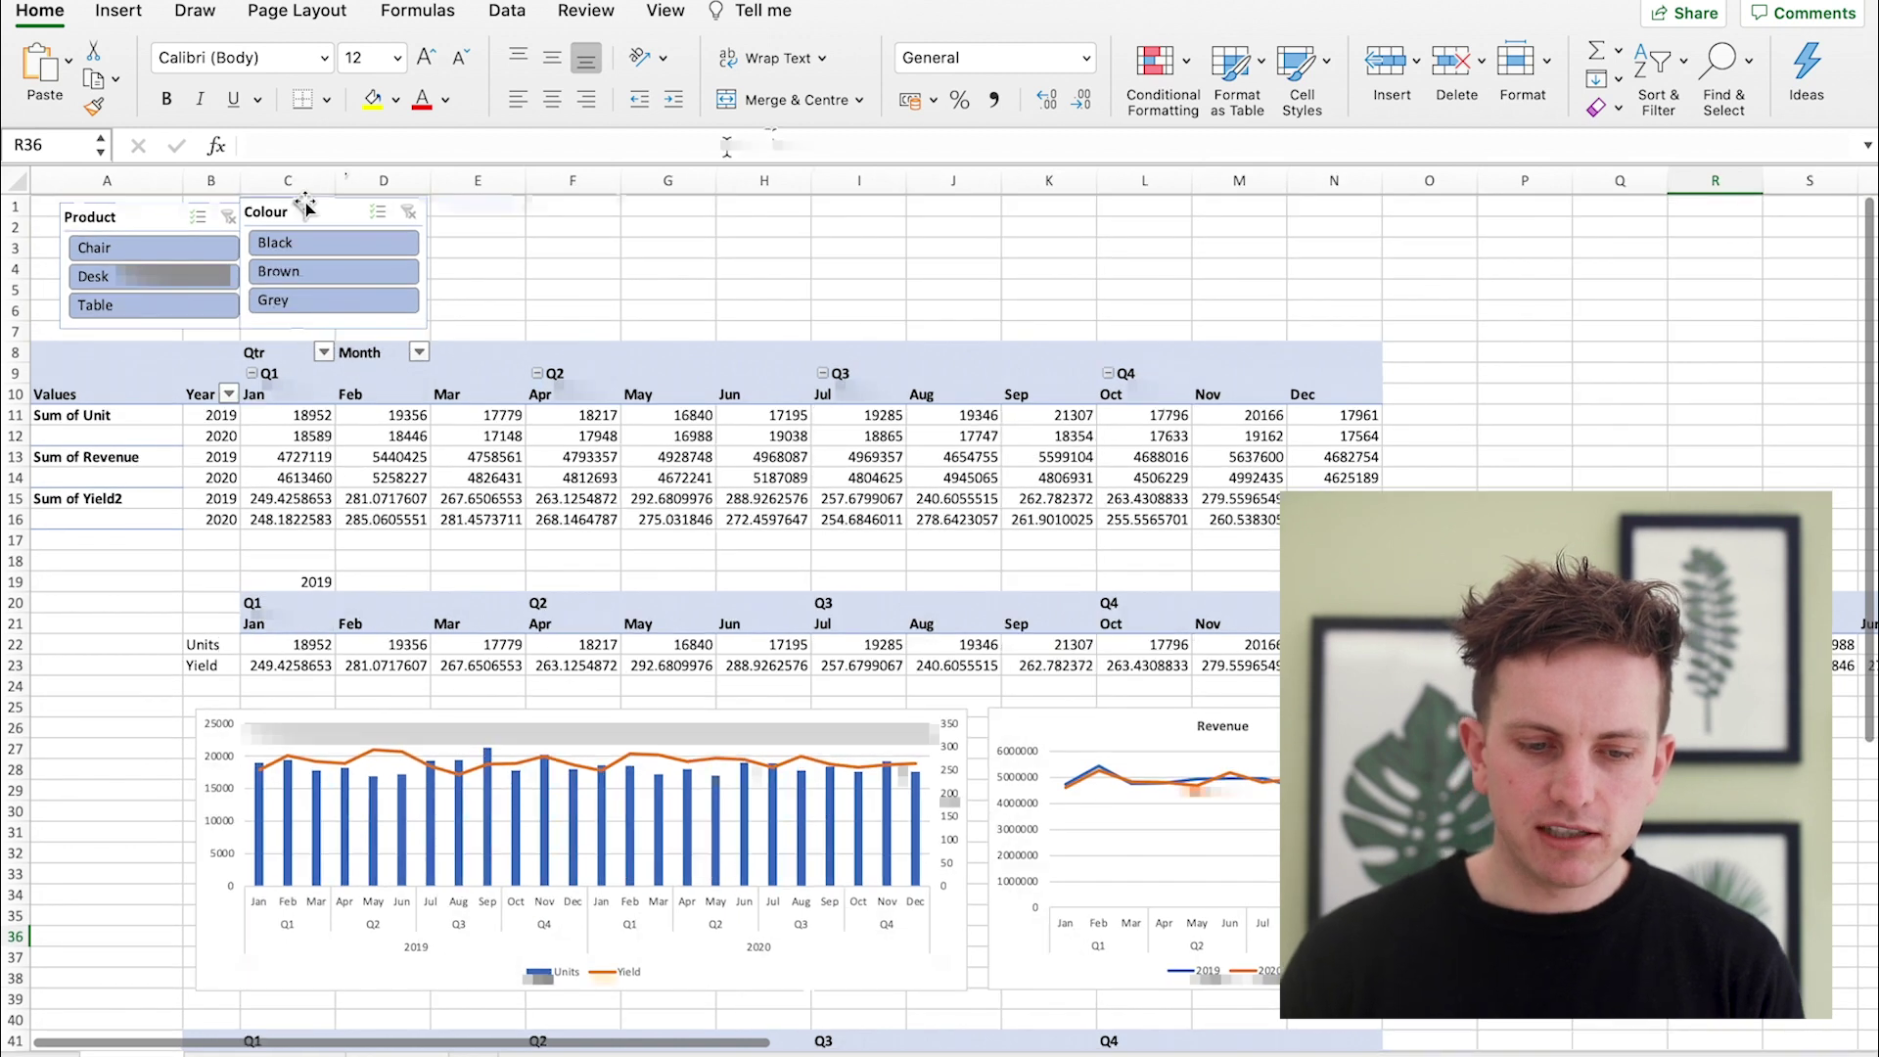
pyautogui.moveTo(311, 206)
pyautogui.mouseDown()
pyautogui.moveTo(377, 206)
pyautogui.moveTo(337, 205)
pyautogui.mouseUp()
pyautogui.moveTo(207, 580)
pyautogui.mouseDown()
pyautogui.moveTo(1468, 623)
pyautogui.moveTo(1469, 664)
pyautogui.mouseUp()
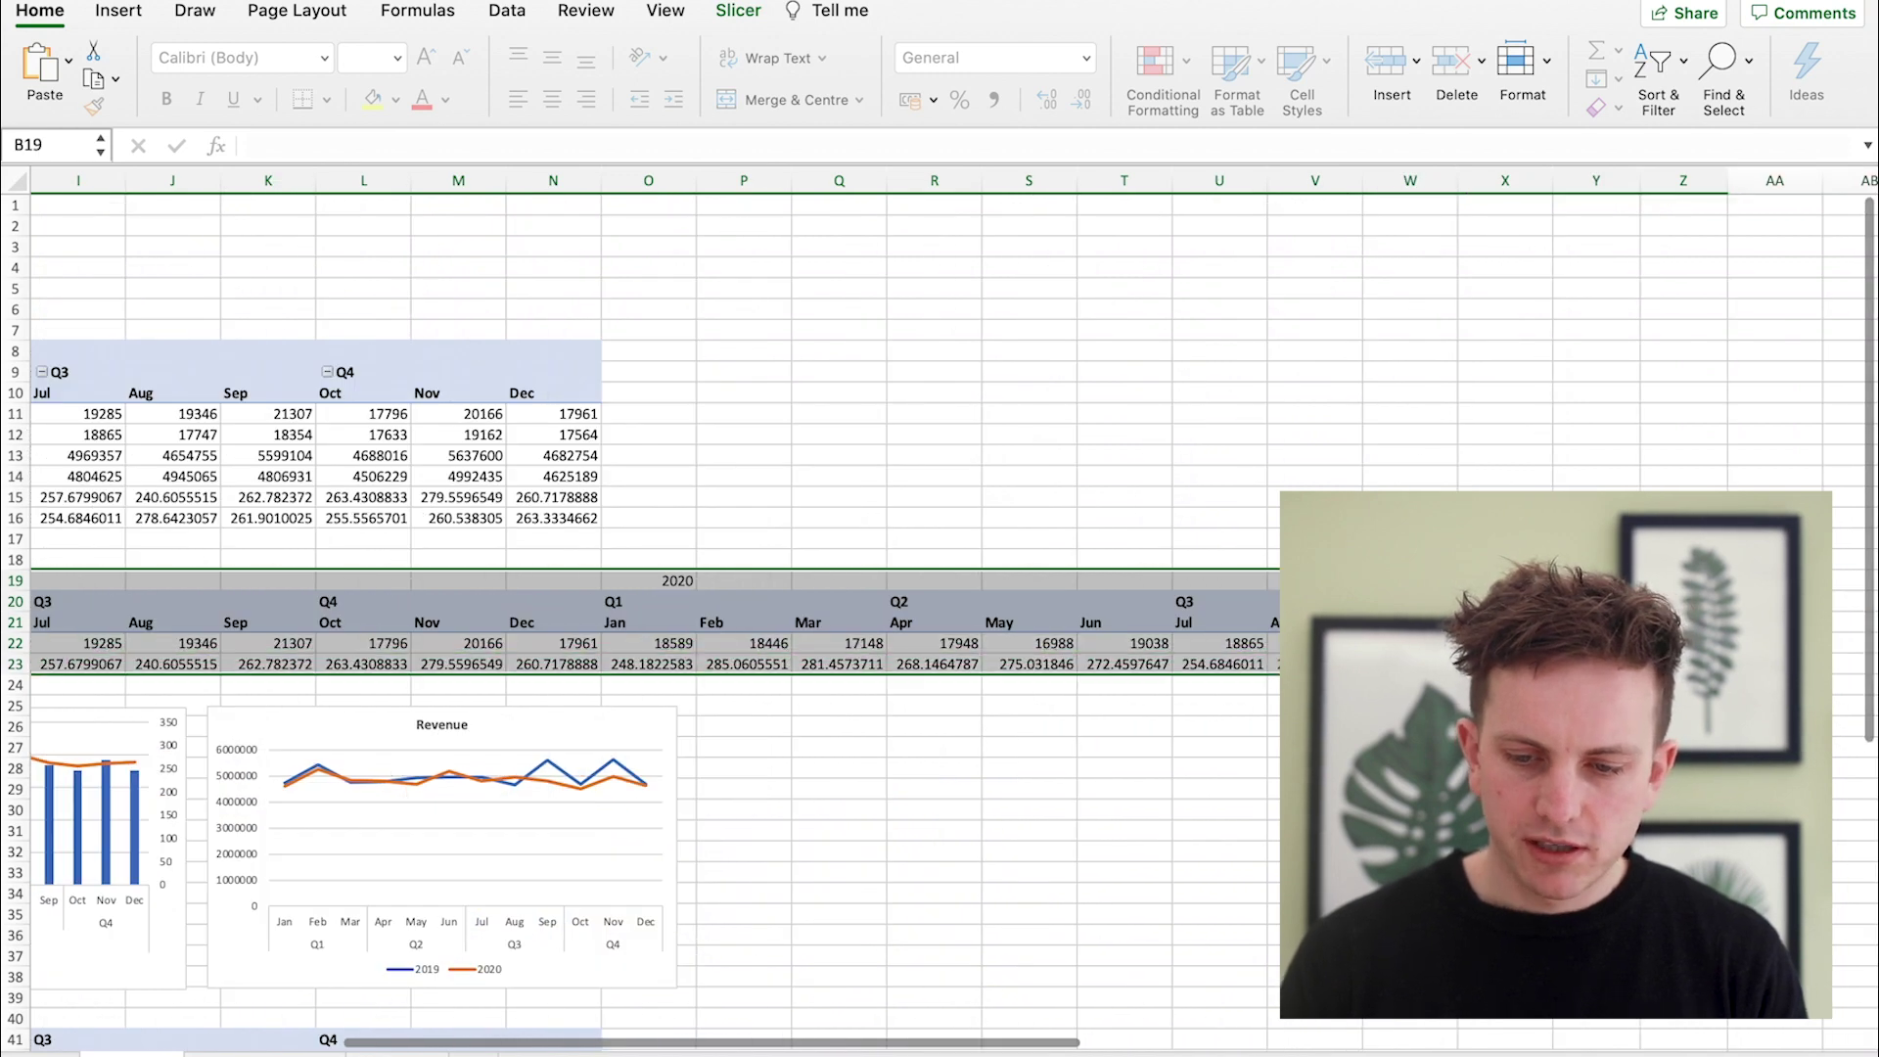
pyautogui.press('super+c')
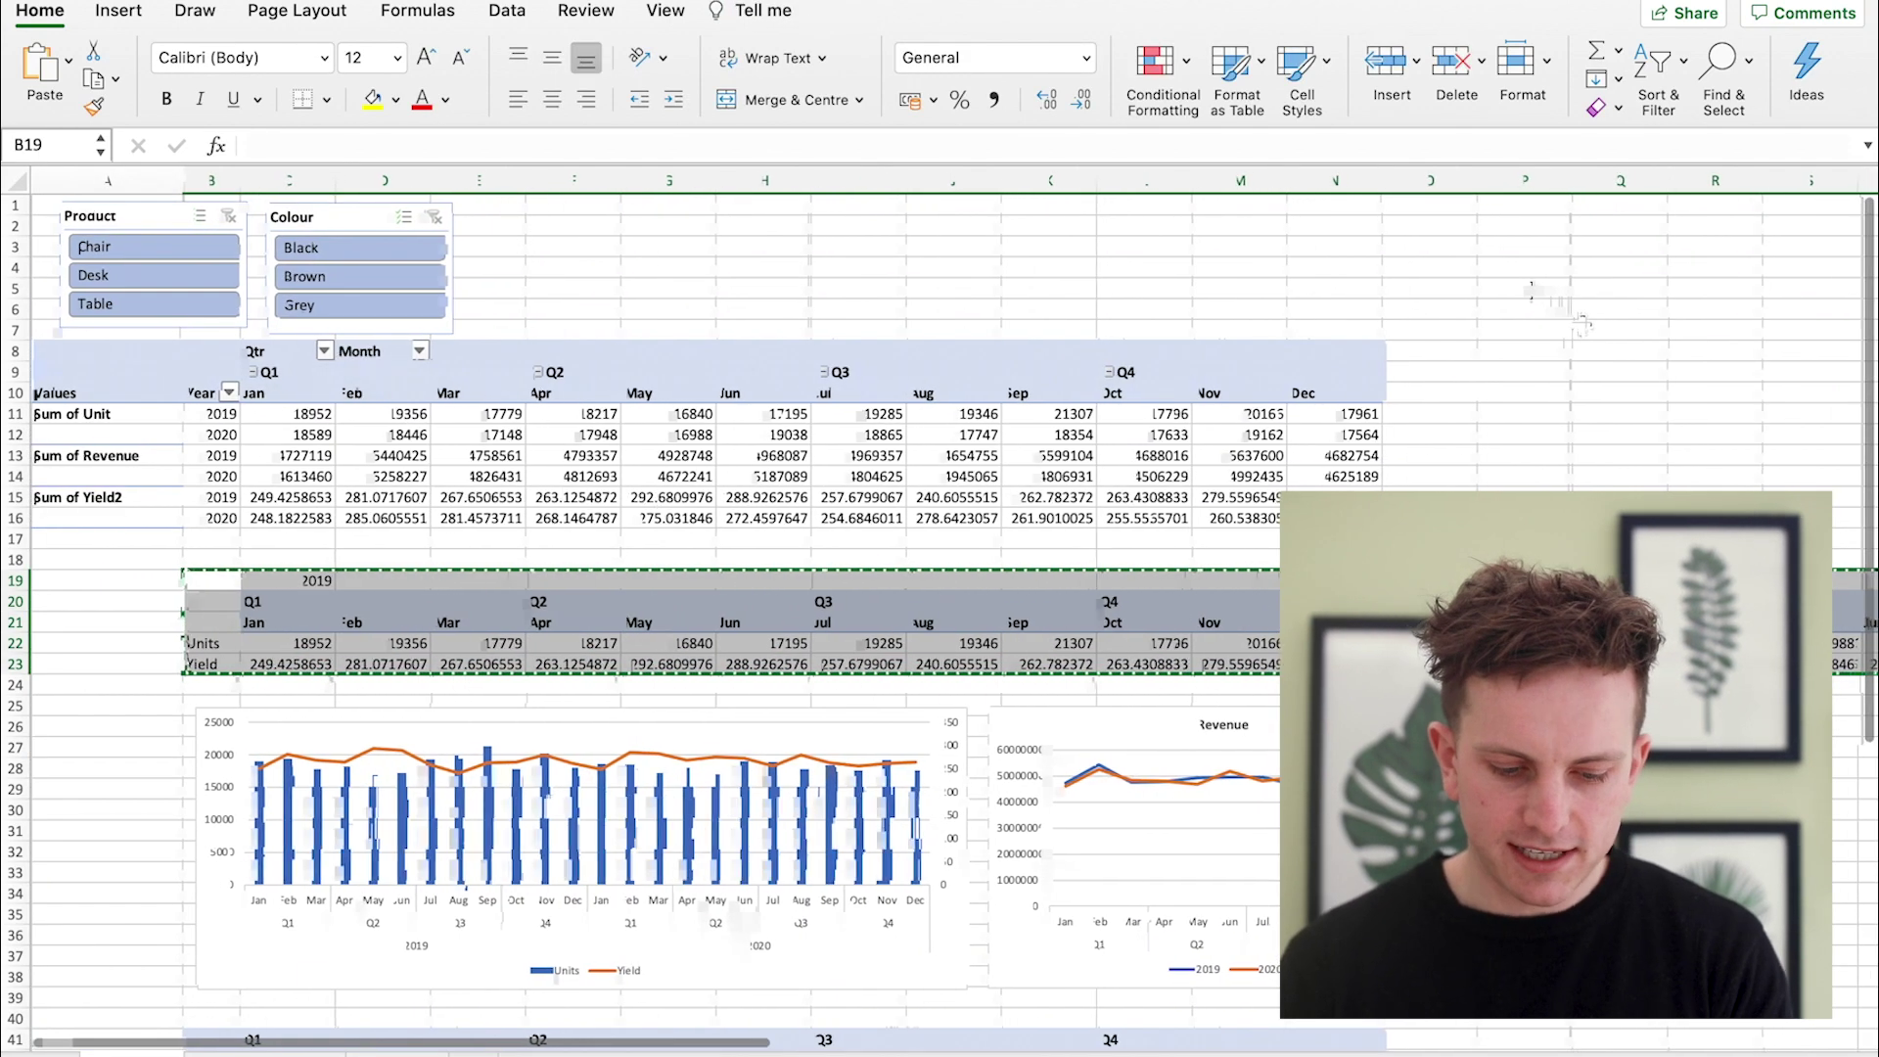
pyautogui.hscroll(10, 1581, 323)
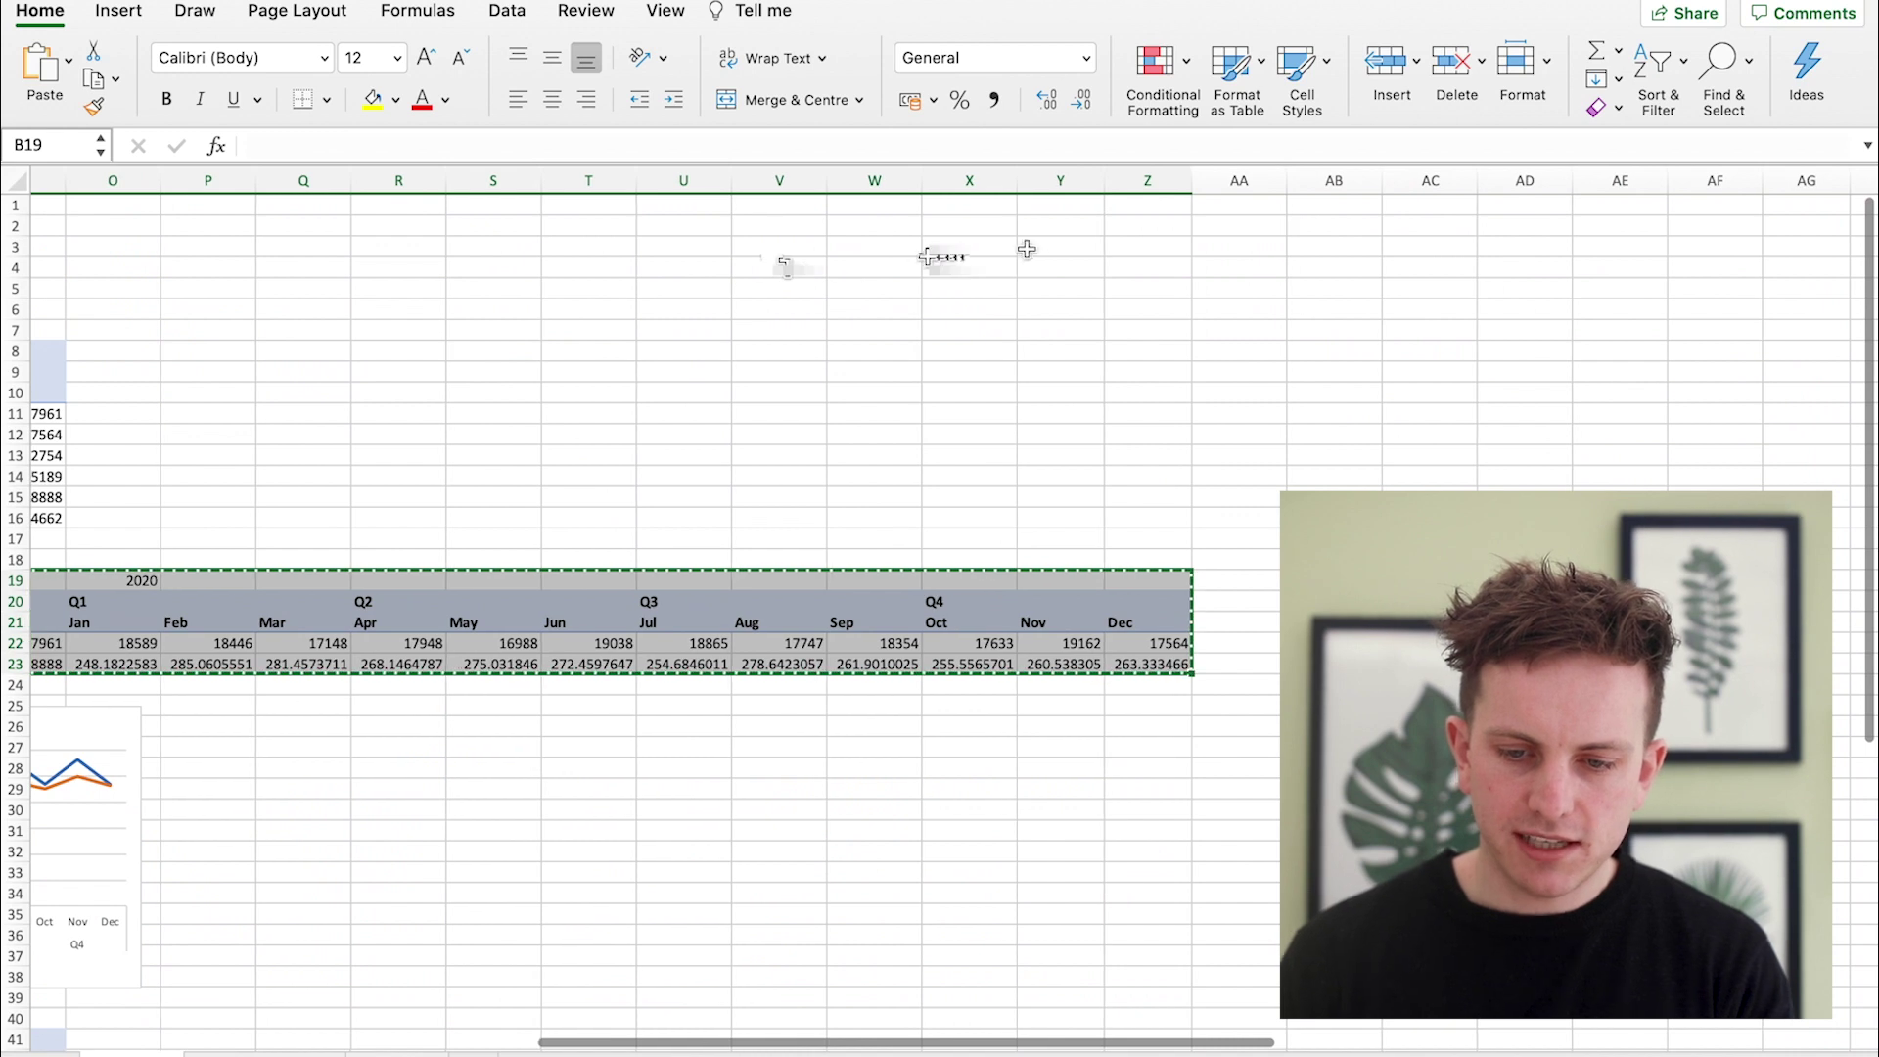
pyautogui.click(1060, 265)
pyautogui.press('super+v')
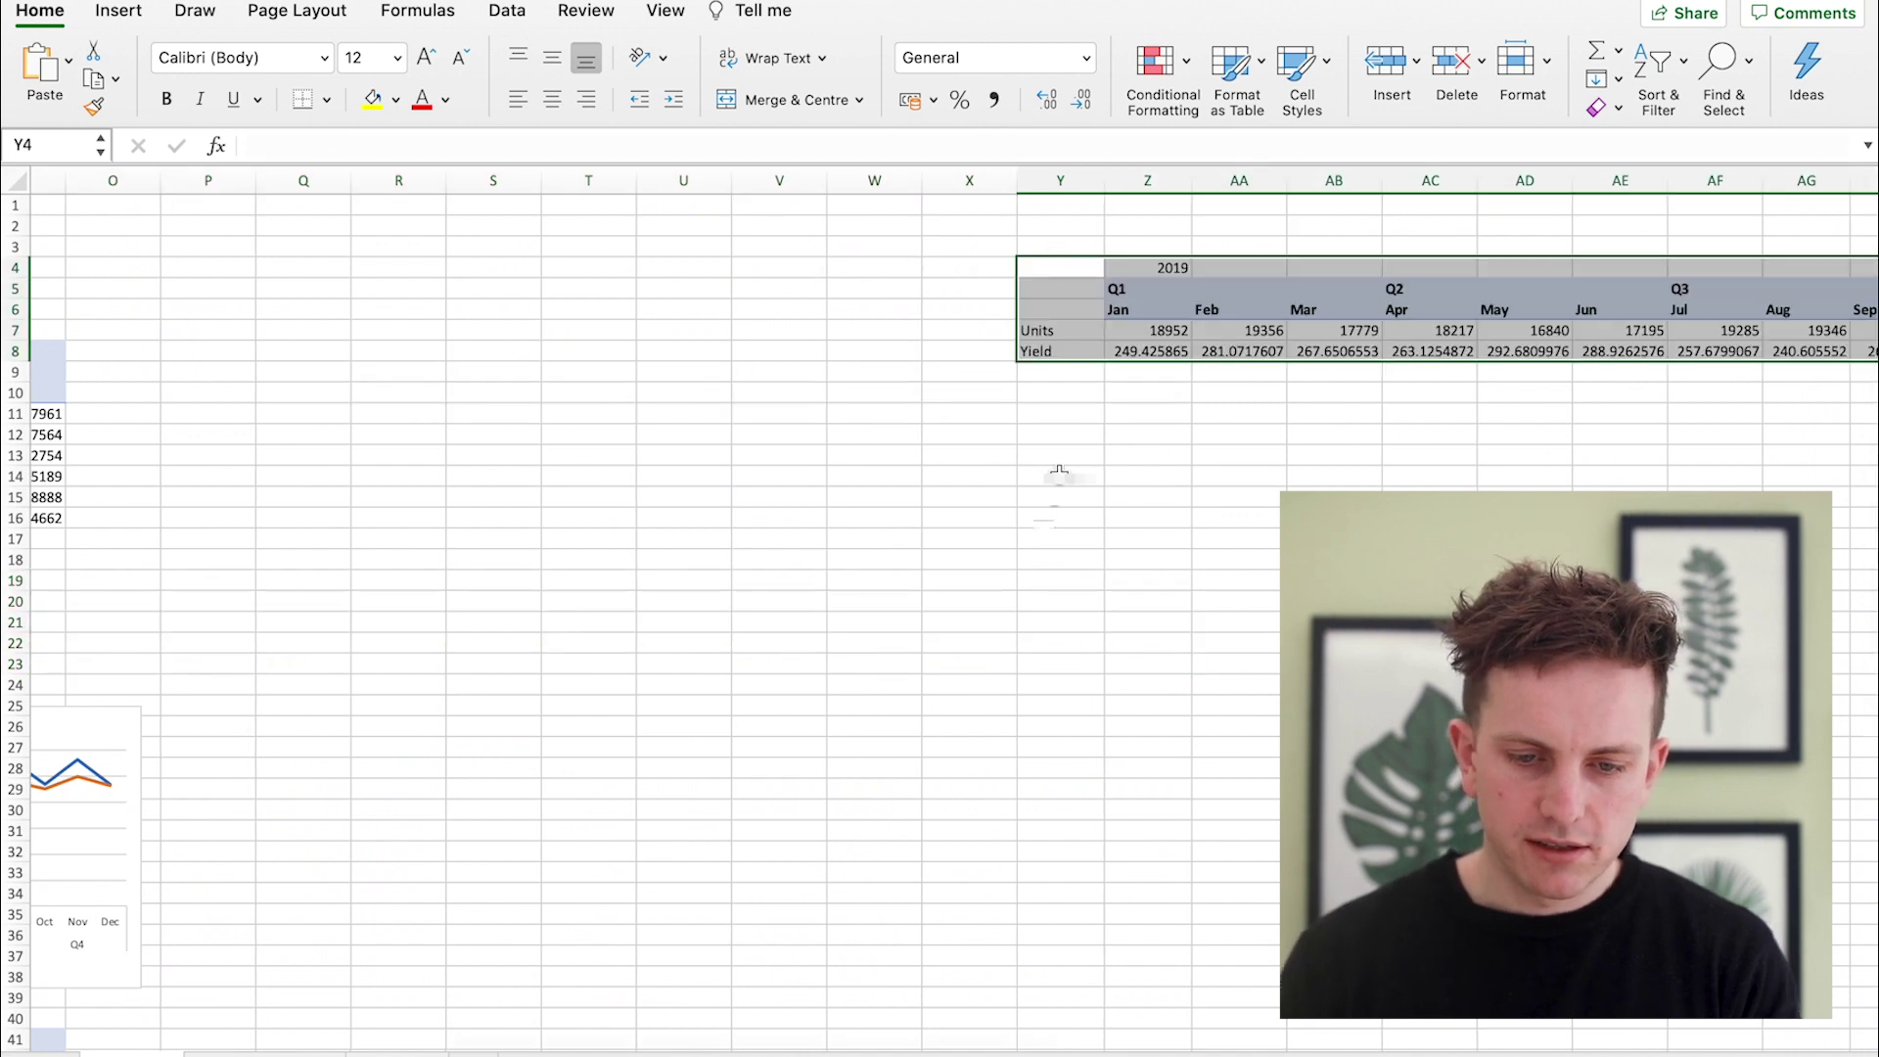
# Move the year-by-month revenue table B41:N44 to cell Y11.
pyautogui.hscroll(-10, 1059, 472)
pyautogui.scroll(-5, 777, 684)
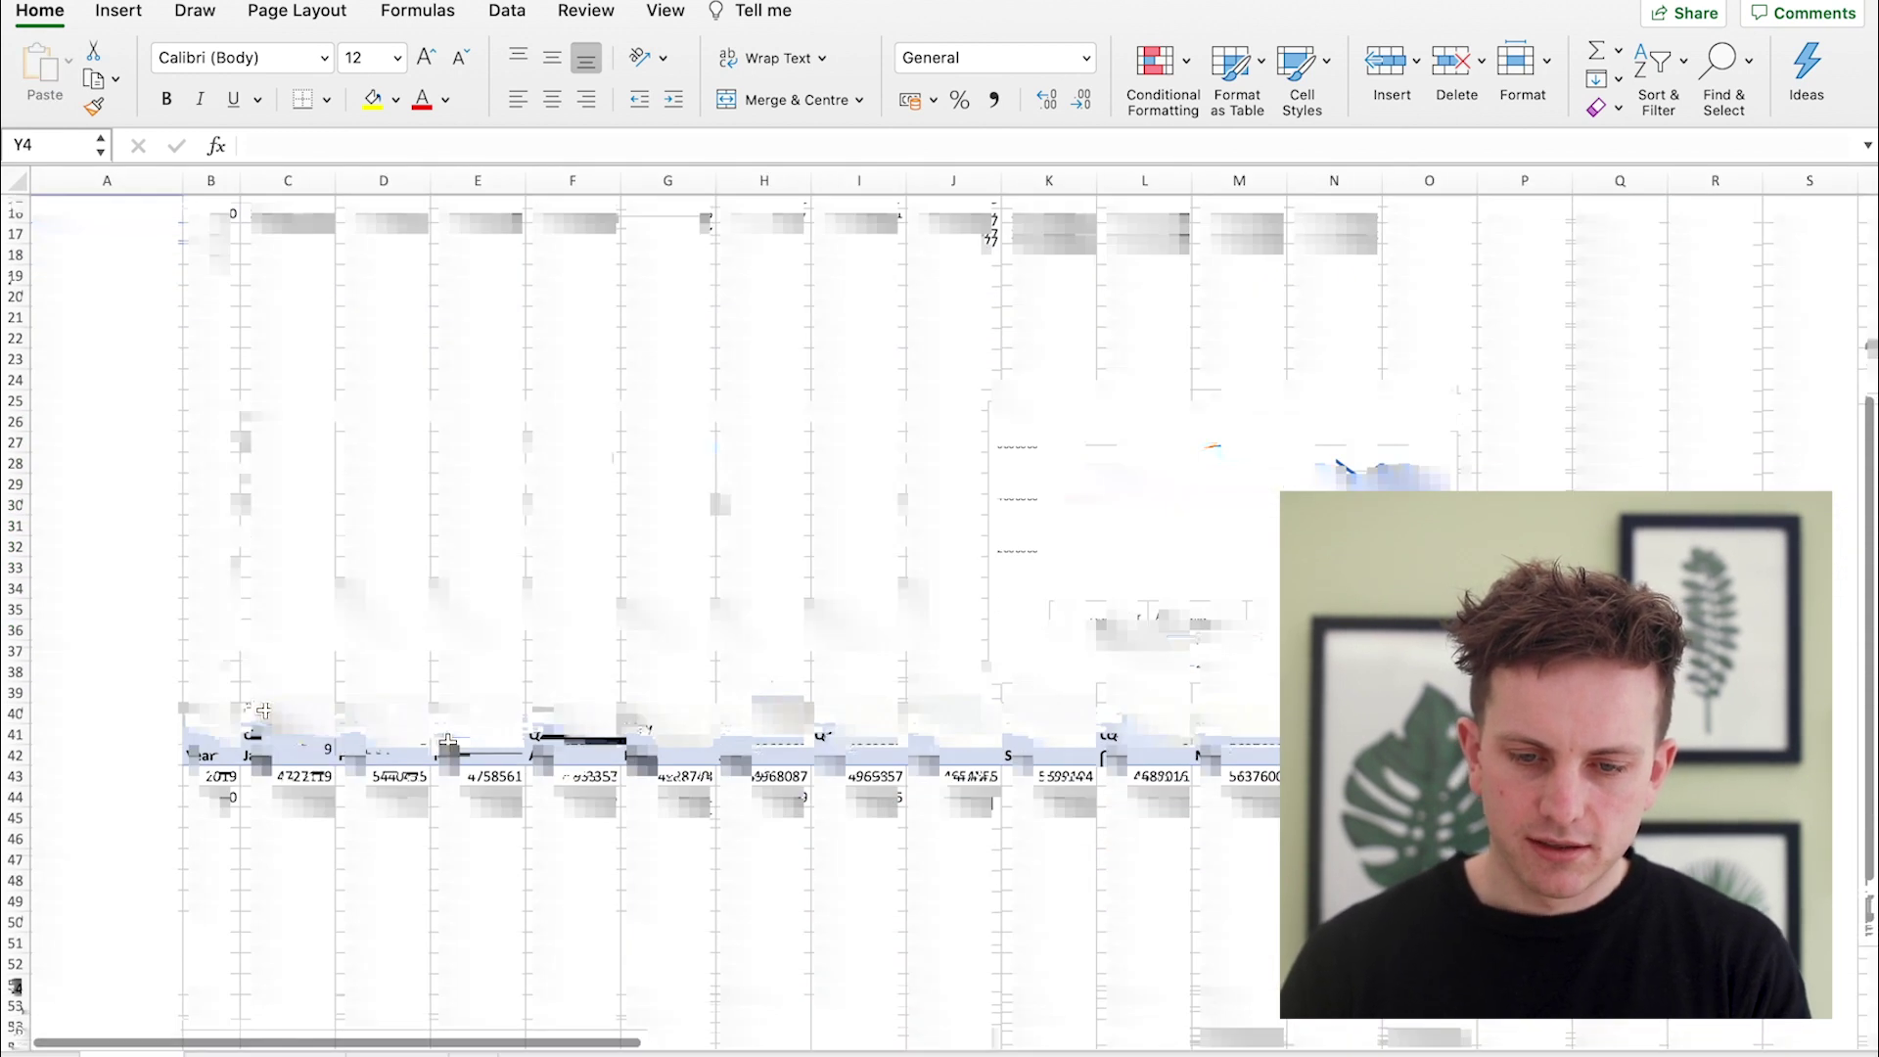
pyautogui.moveTo(259, 708); pyautogui.dragTo(1335, 773)
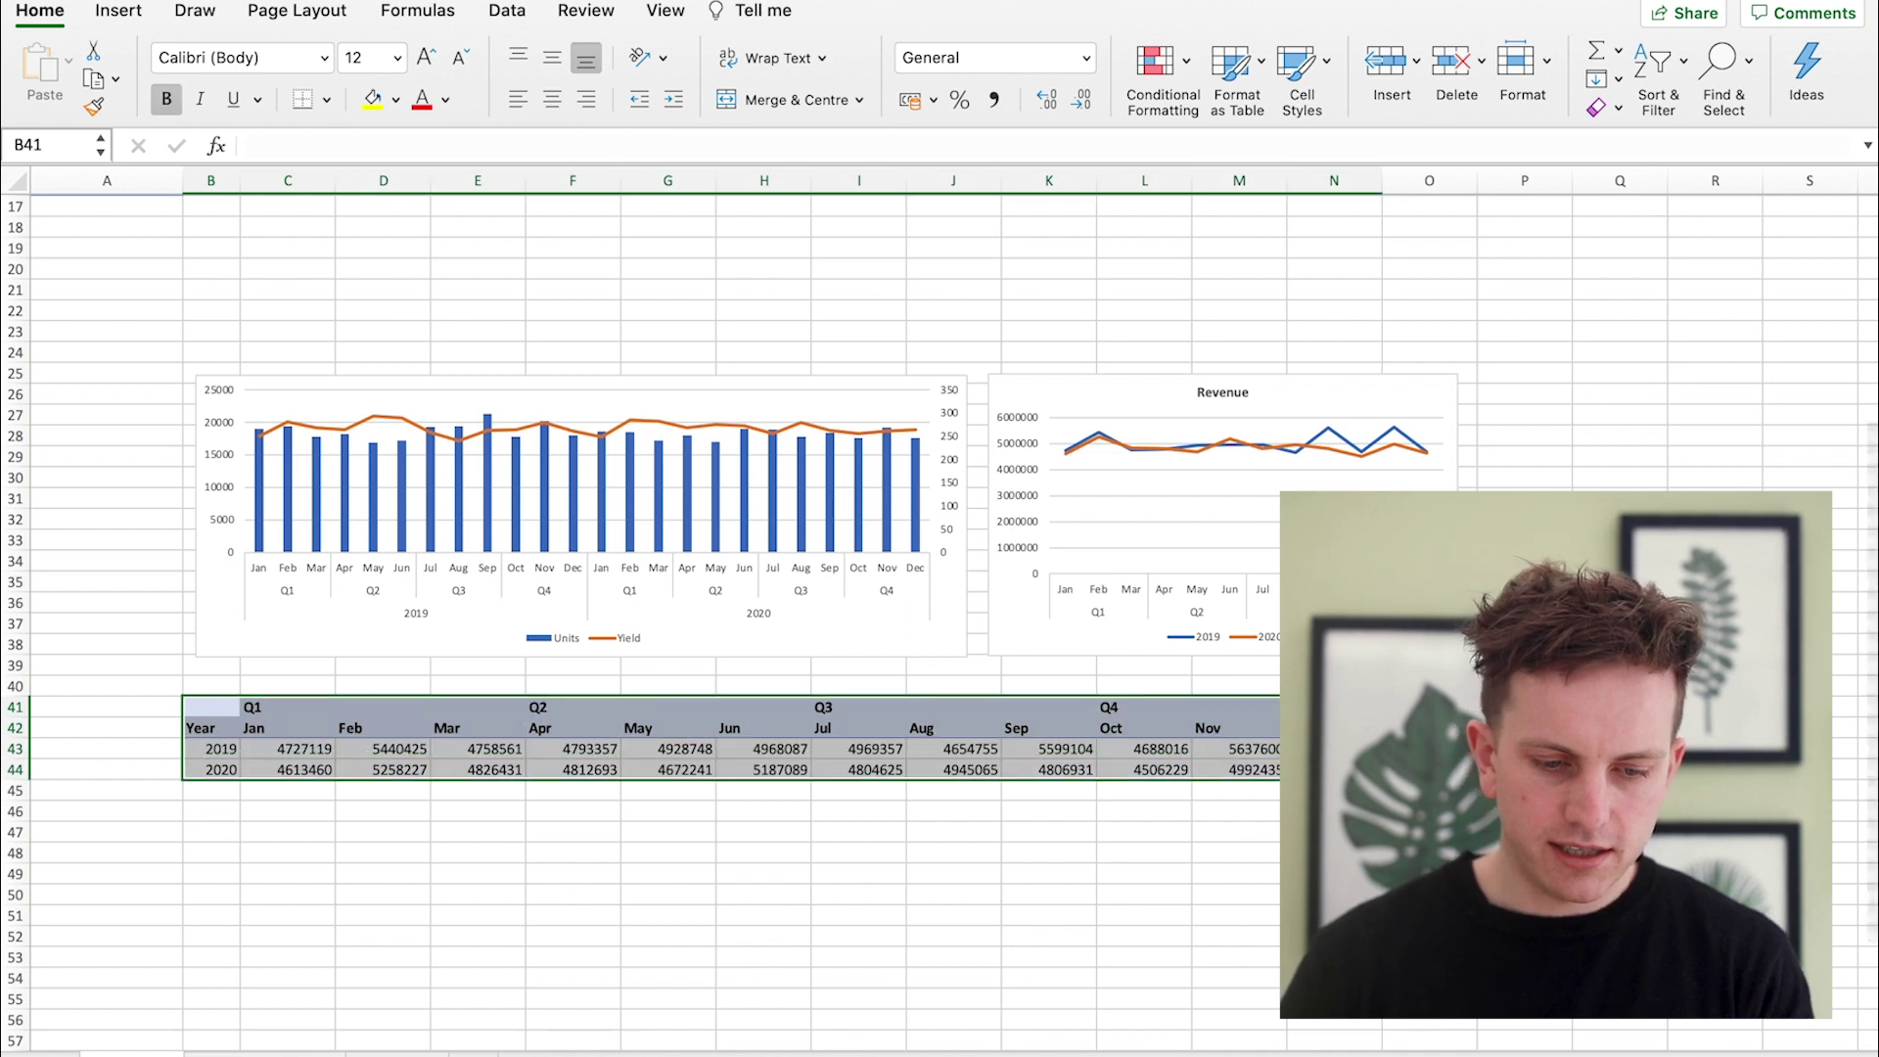
pyautogui.press('super+c')
pyautogui.scroll(5, 940, 607)
pyautogui.hscroll(6, 939, 607)
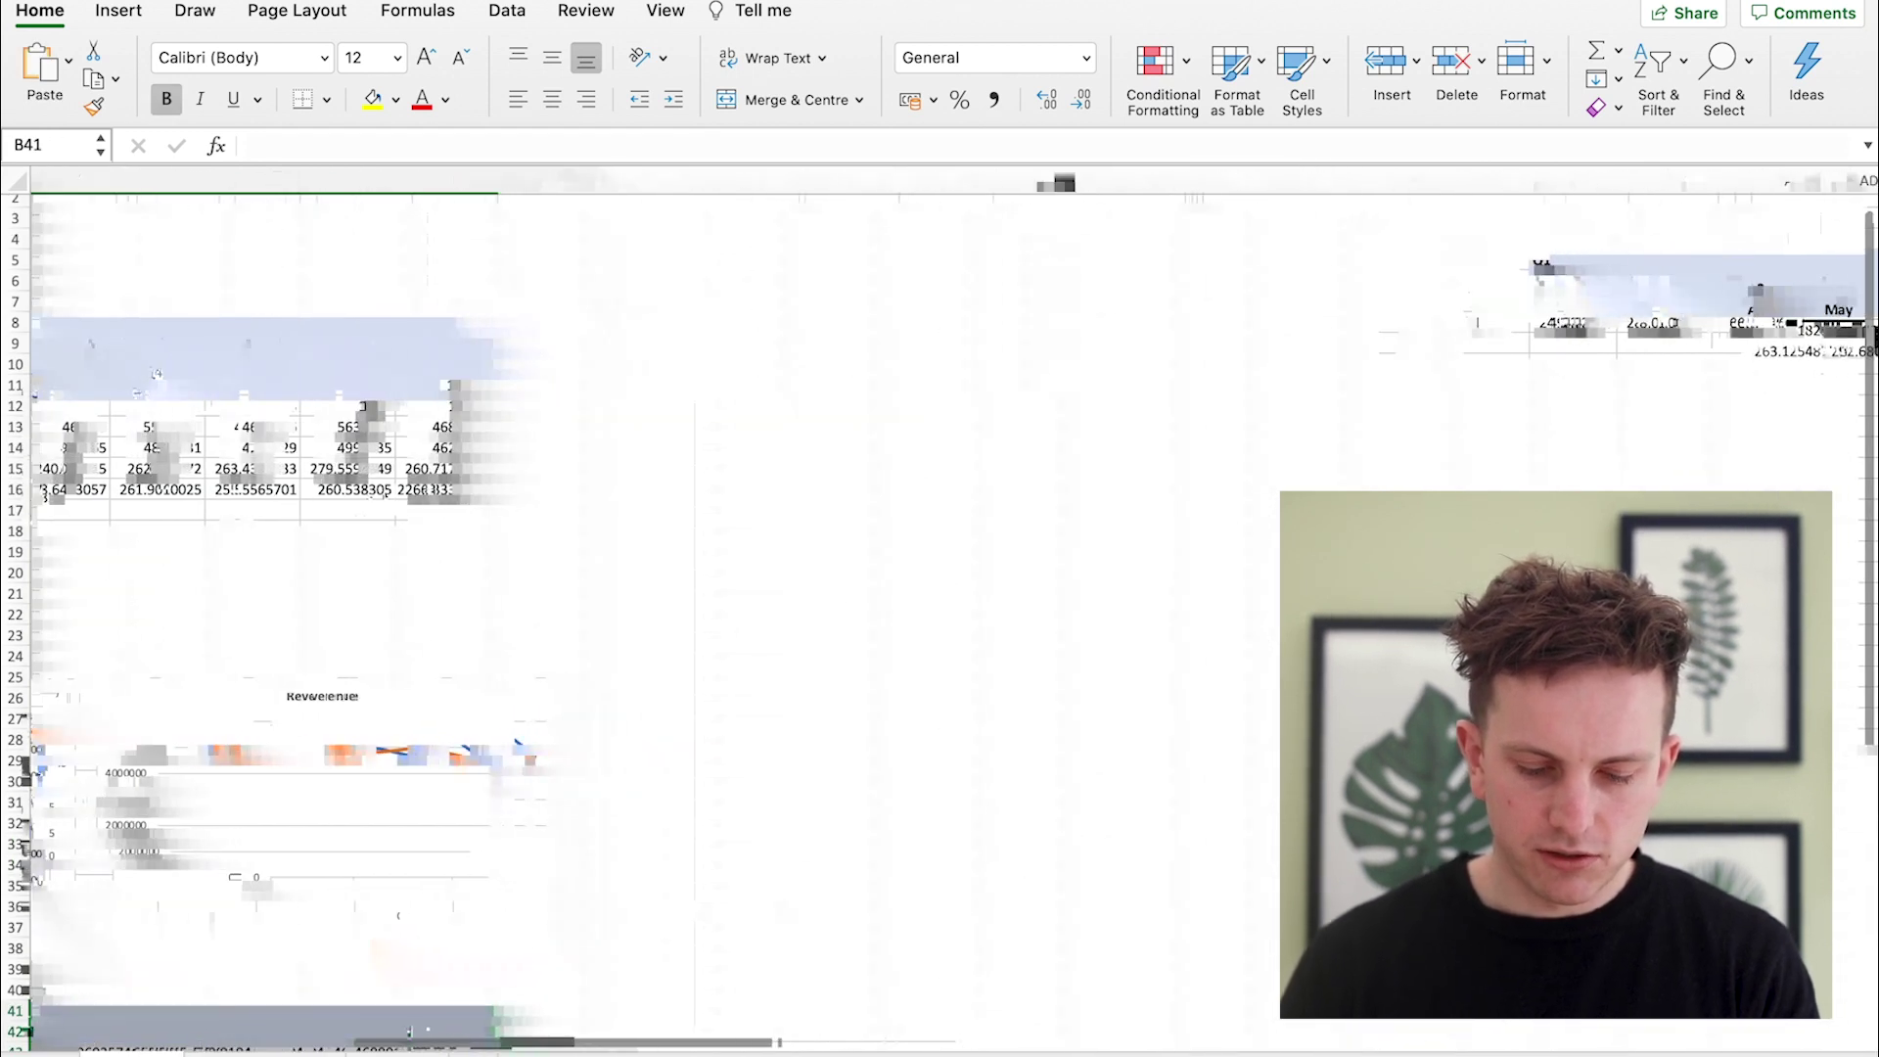
pyautogui.click(1403, 413)
pyautogui.press('super+v')
# Move the combo chart and Revenue chart up side by side beneath the pivot.
pyautogui.hscroll(-10, 927, 671)
pyautogui.moveTo(813, 729); pyautogui.dragTo(642, 643)
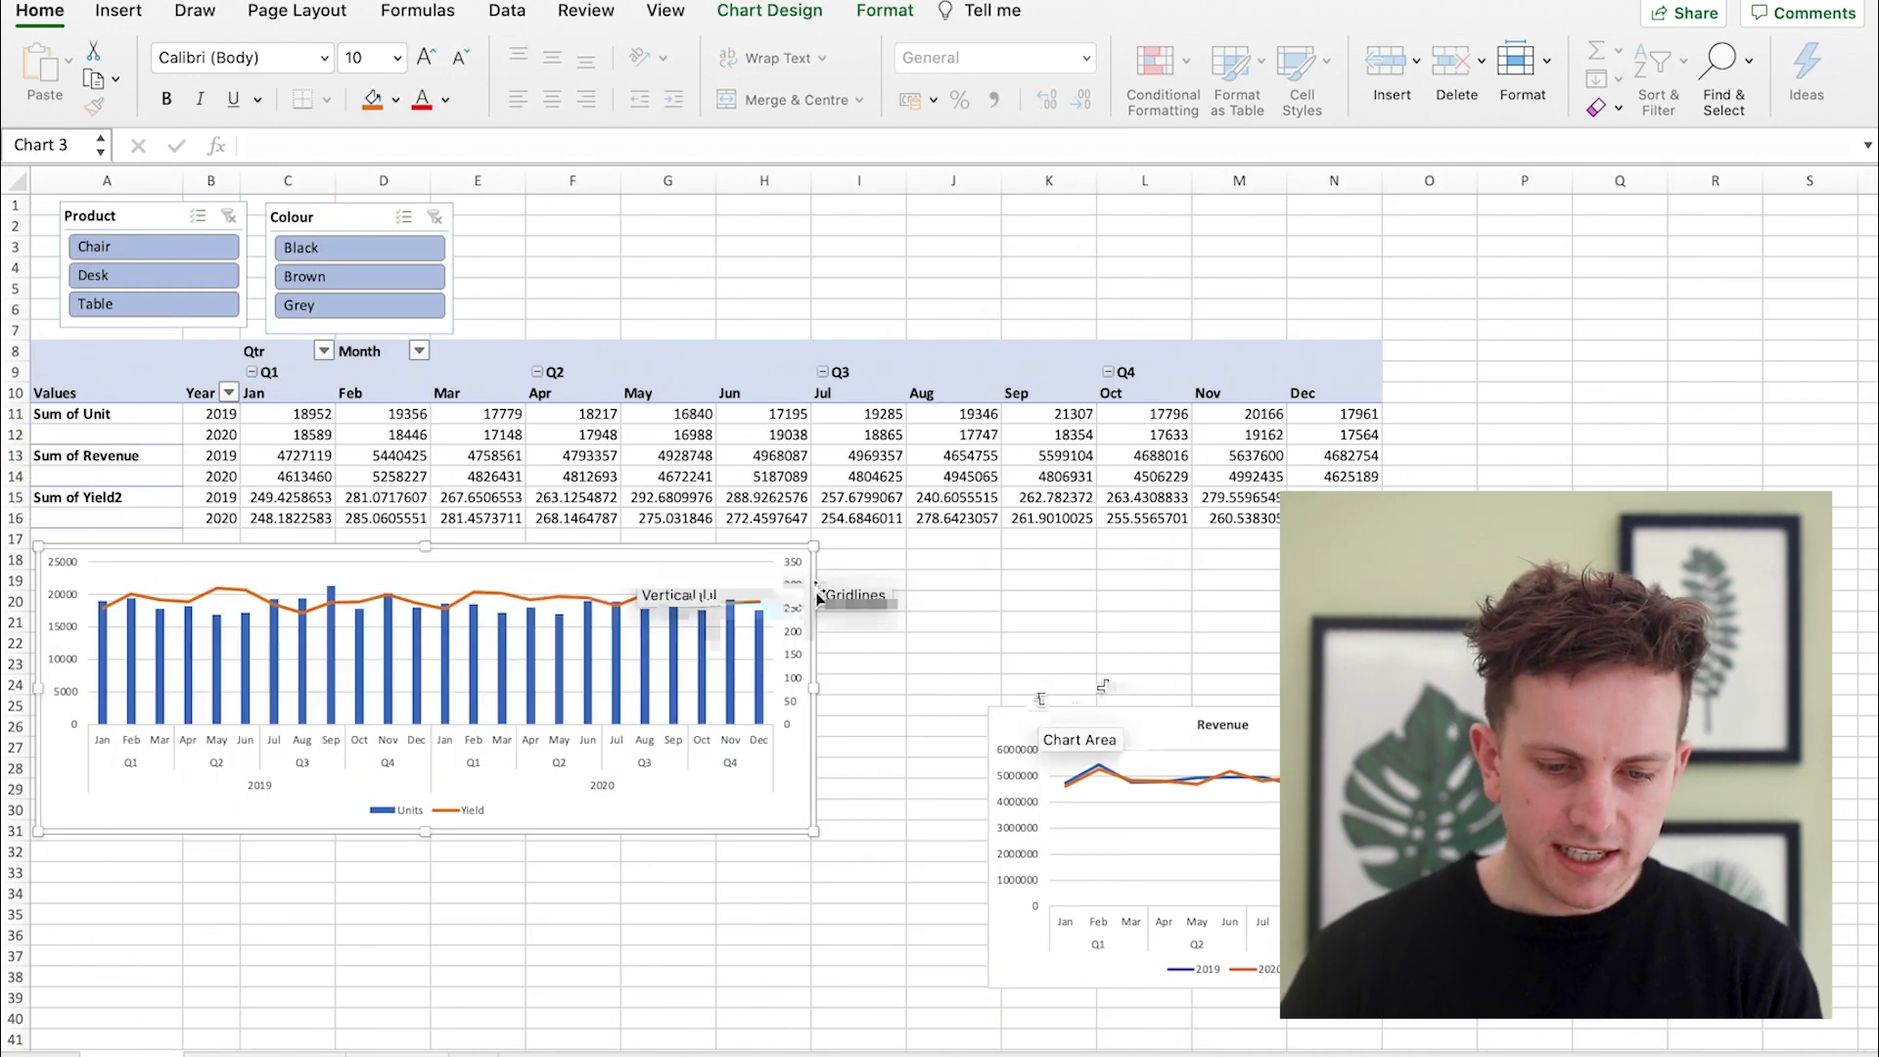
pyautogui.moveTo(1037, 705); pyautogui.dragTo(869, 554)
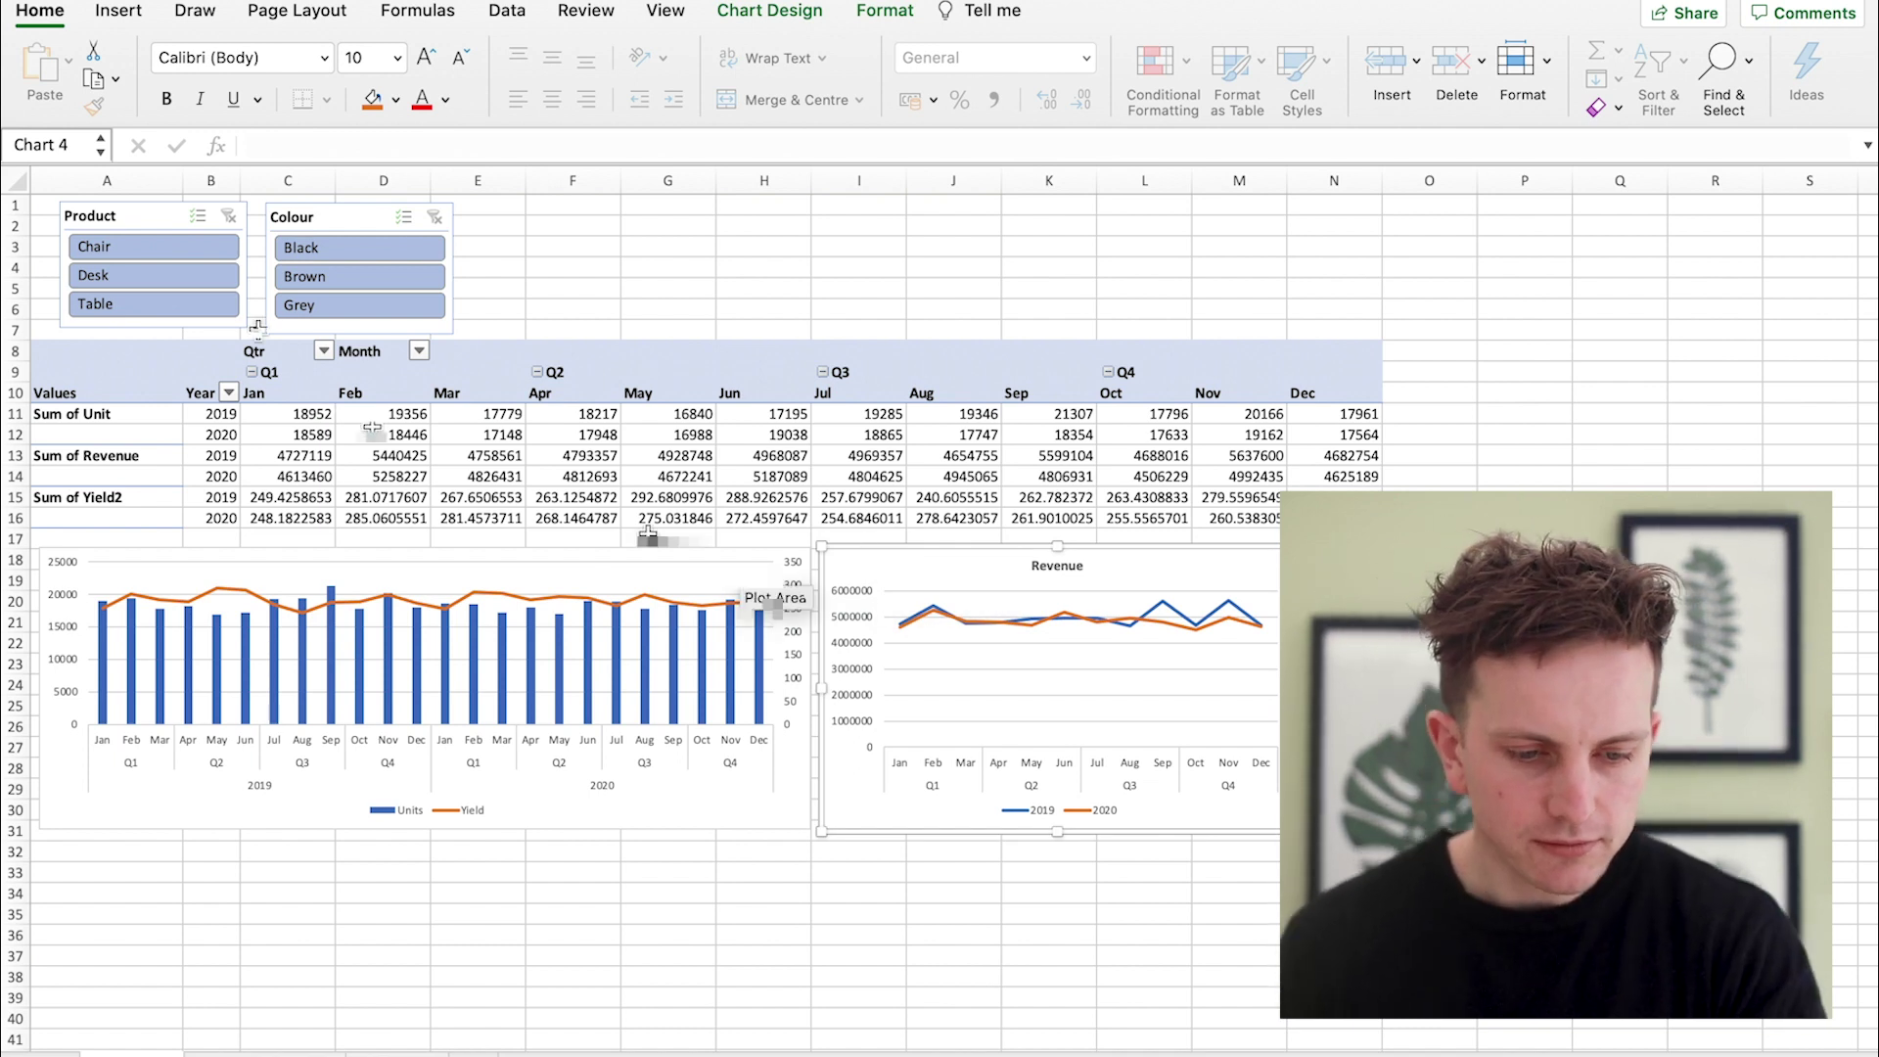
# Filter the Product slicer to Chair, Desk, Table, Chair, then show all products.
pyautogui.click(197, 249)
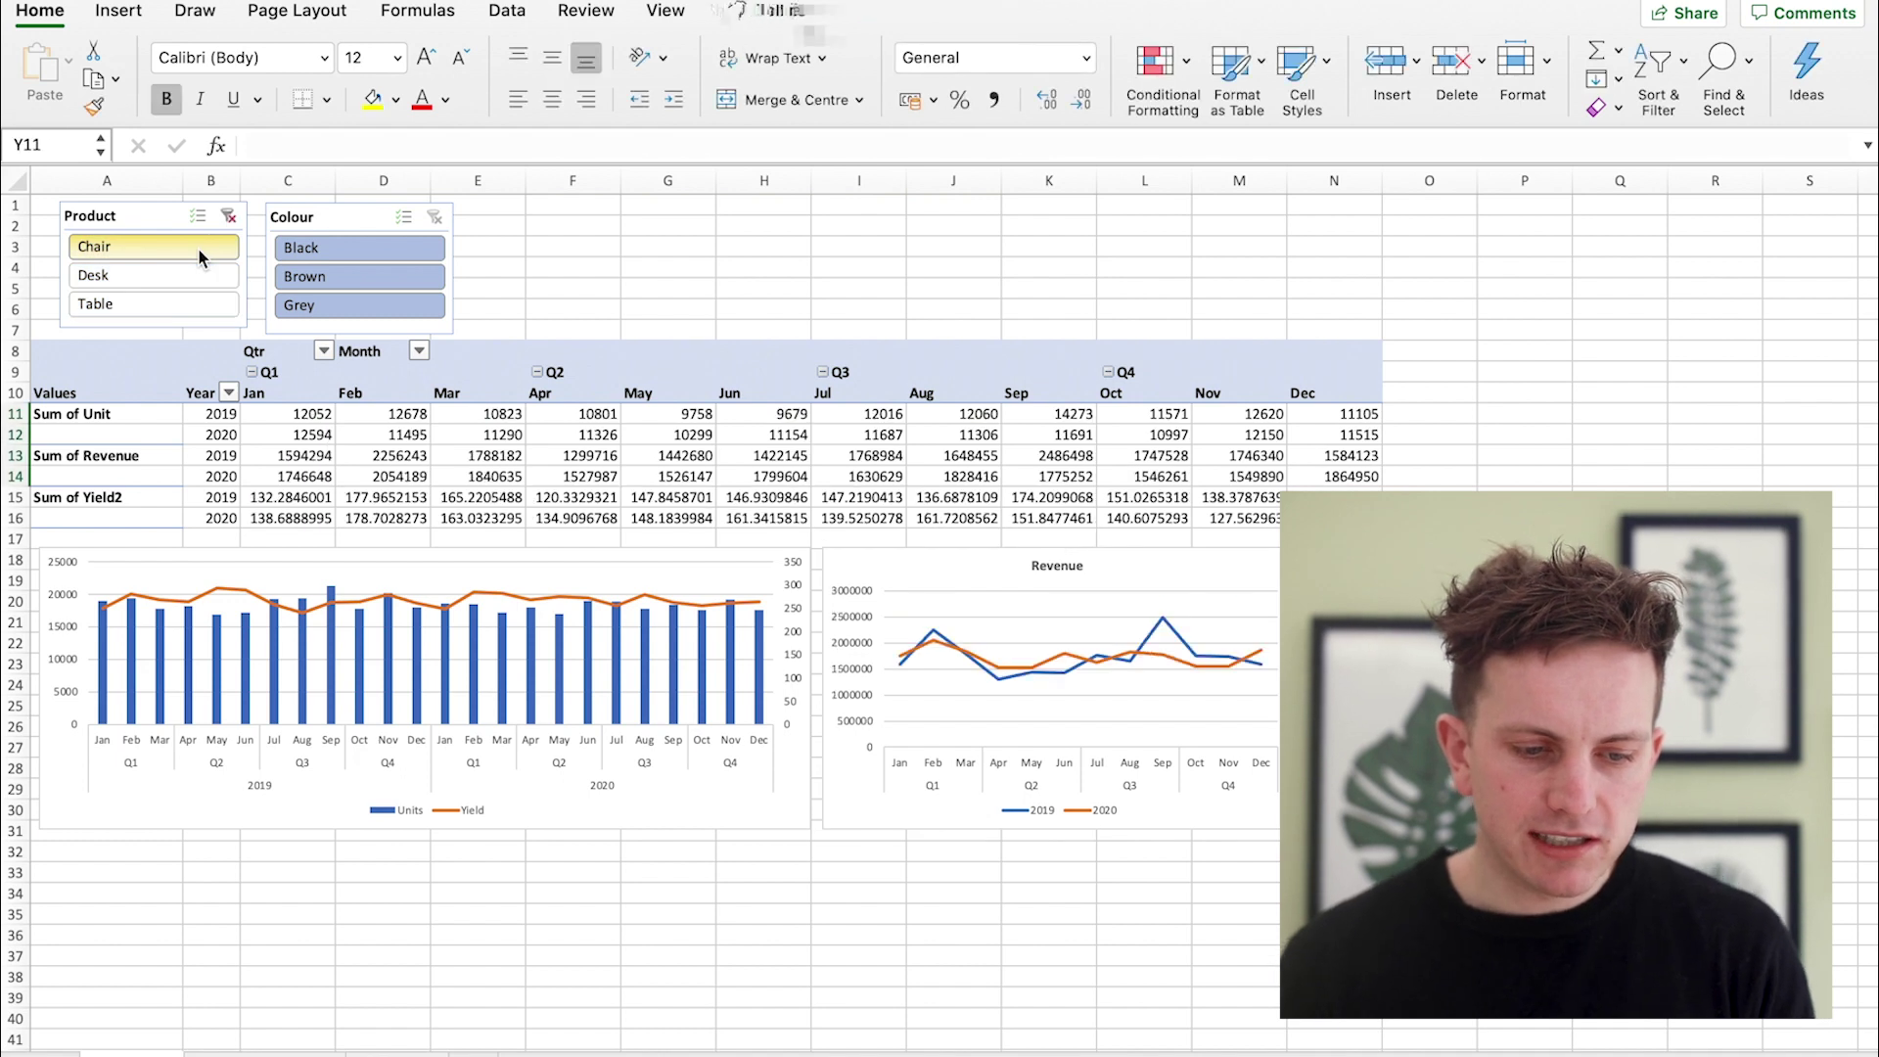
pyautogui.click(189, 291)
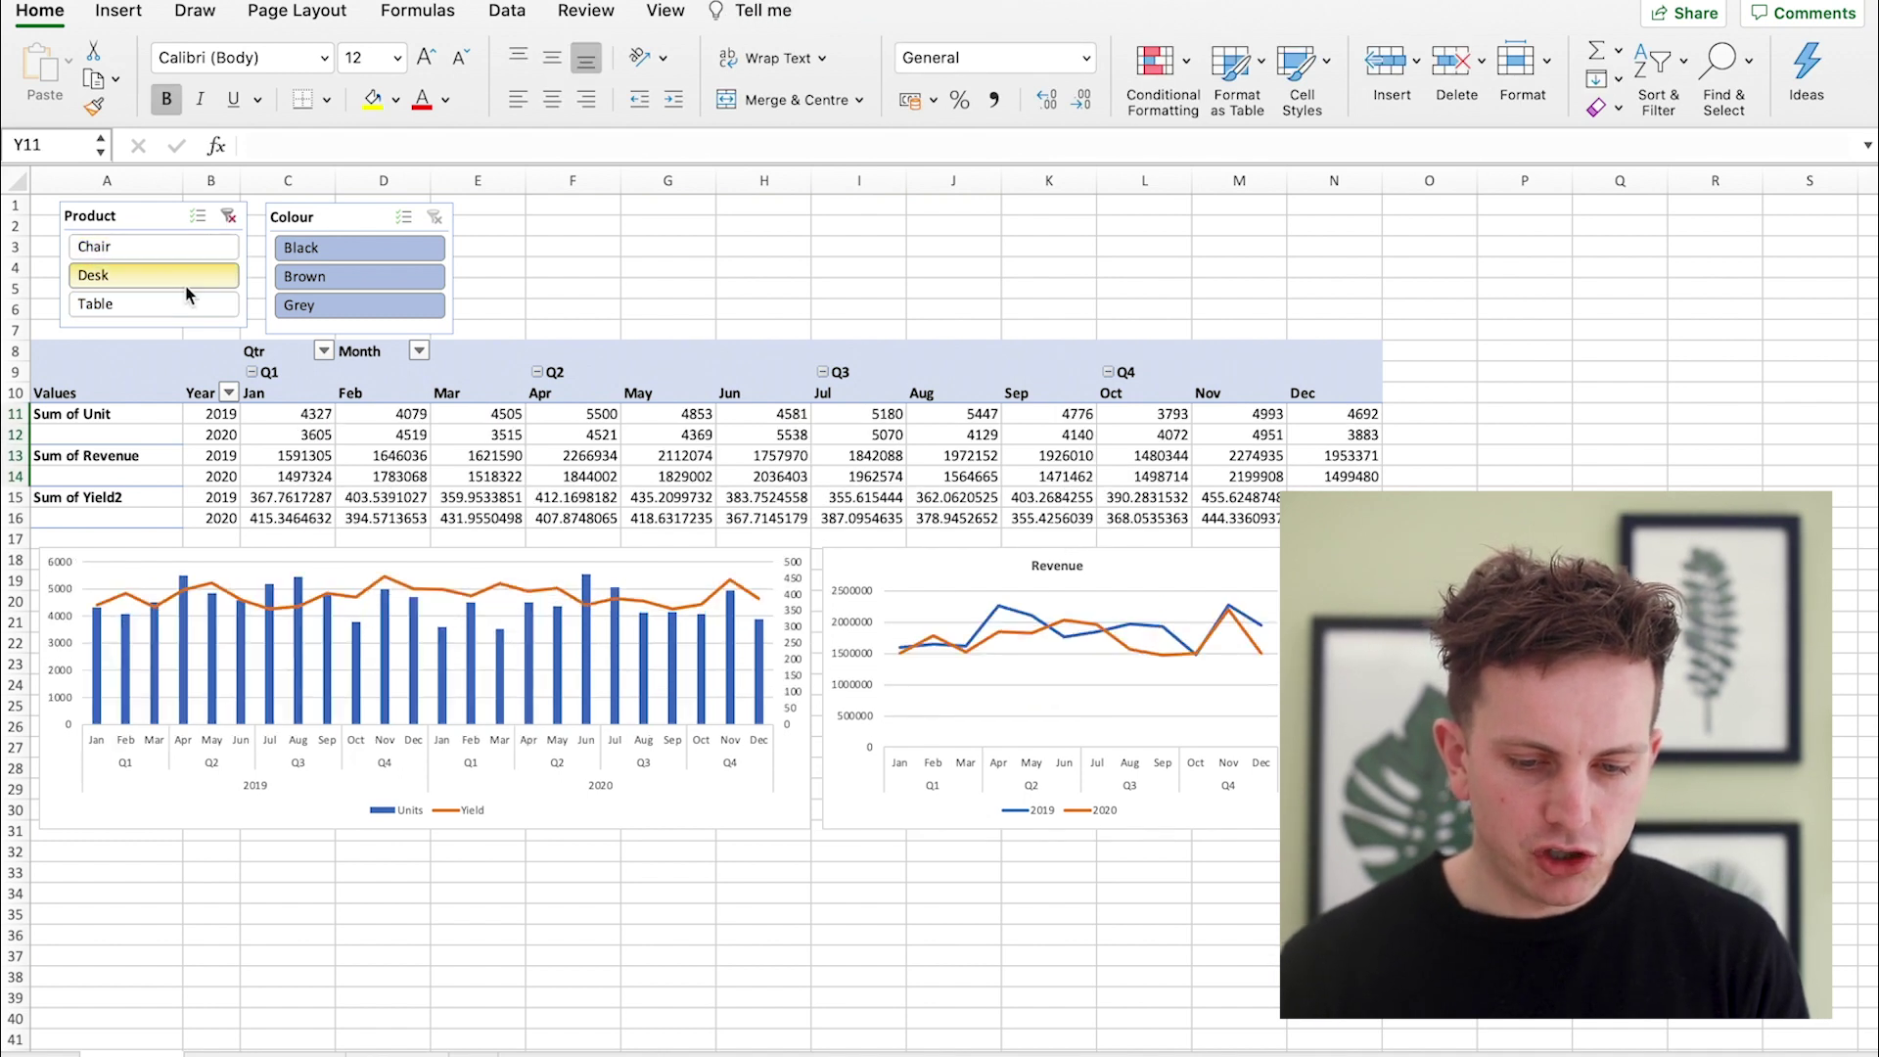
pyautogui.click(168, 303)
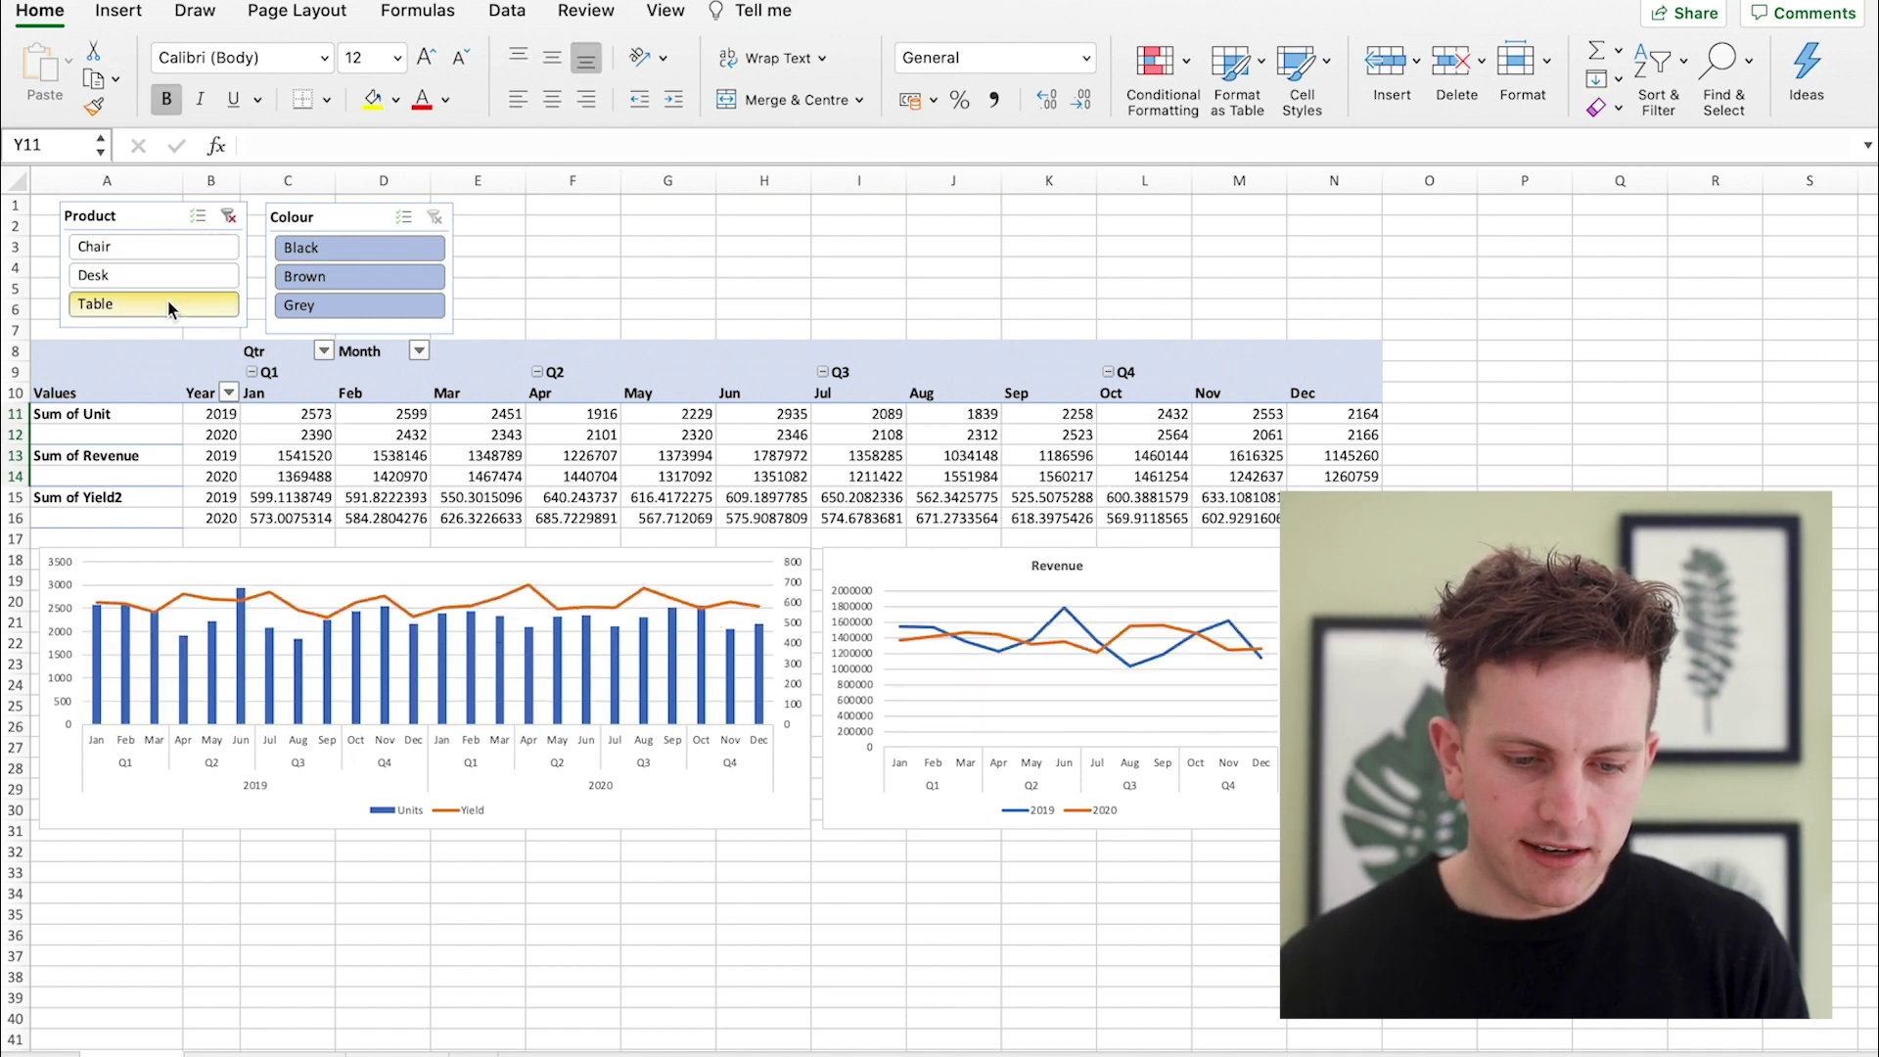
pyautogui.click(159, 247)
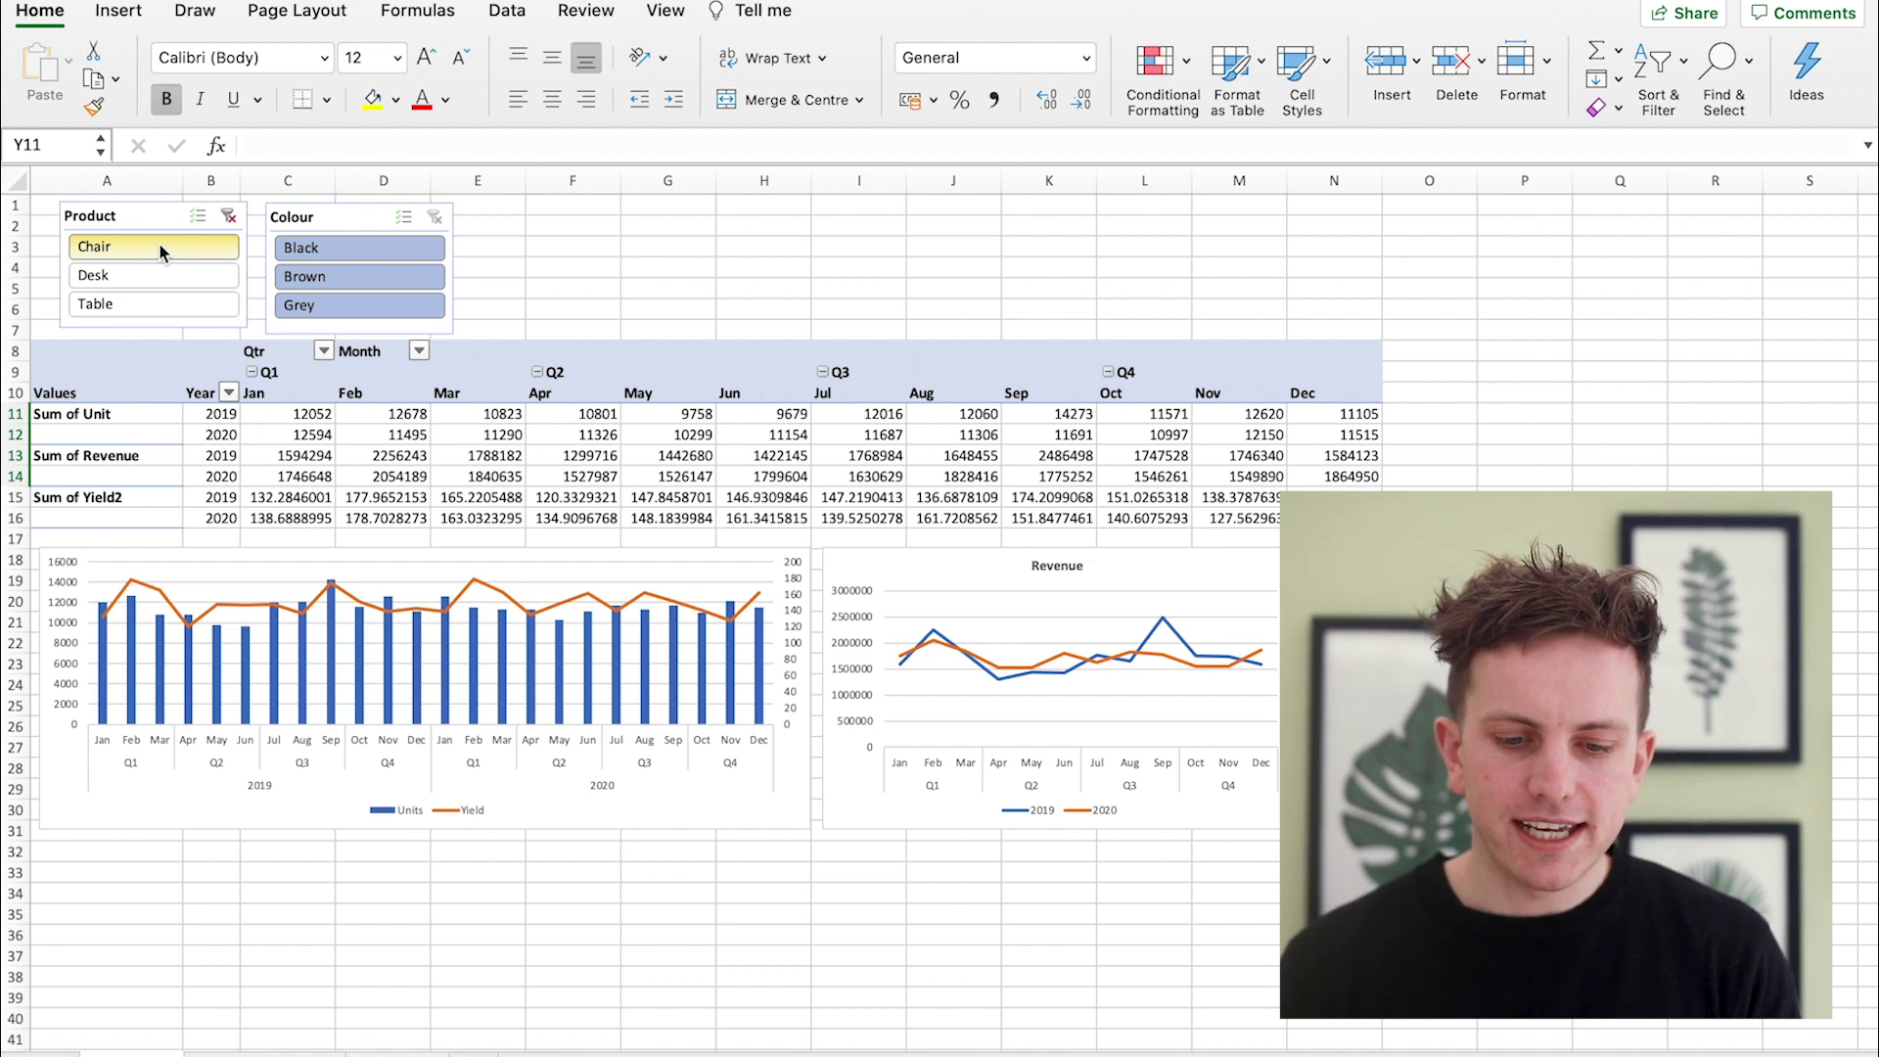
pyautogui.click(230, 217)
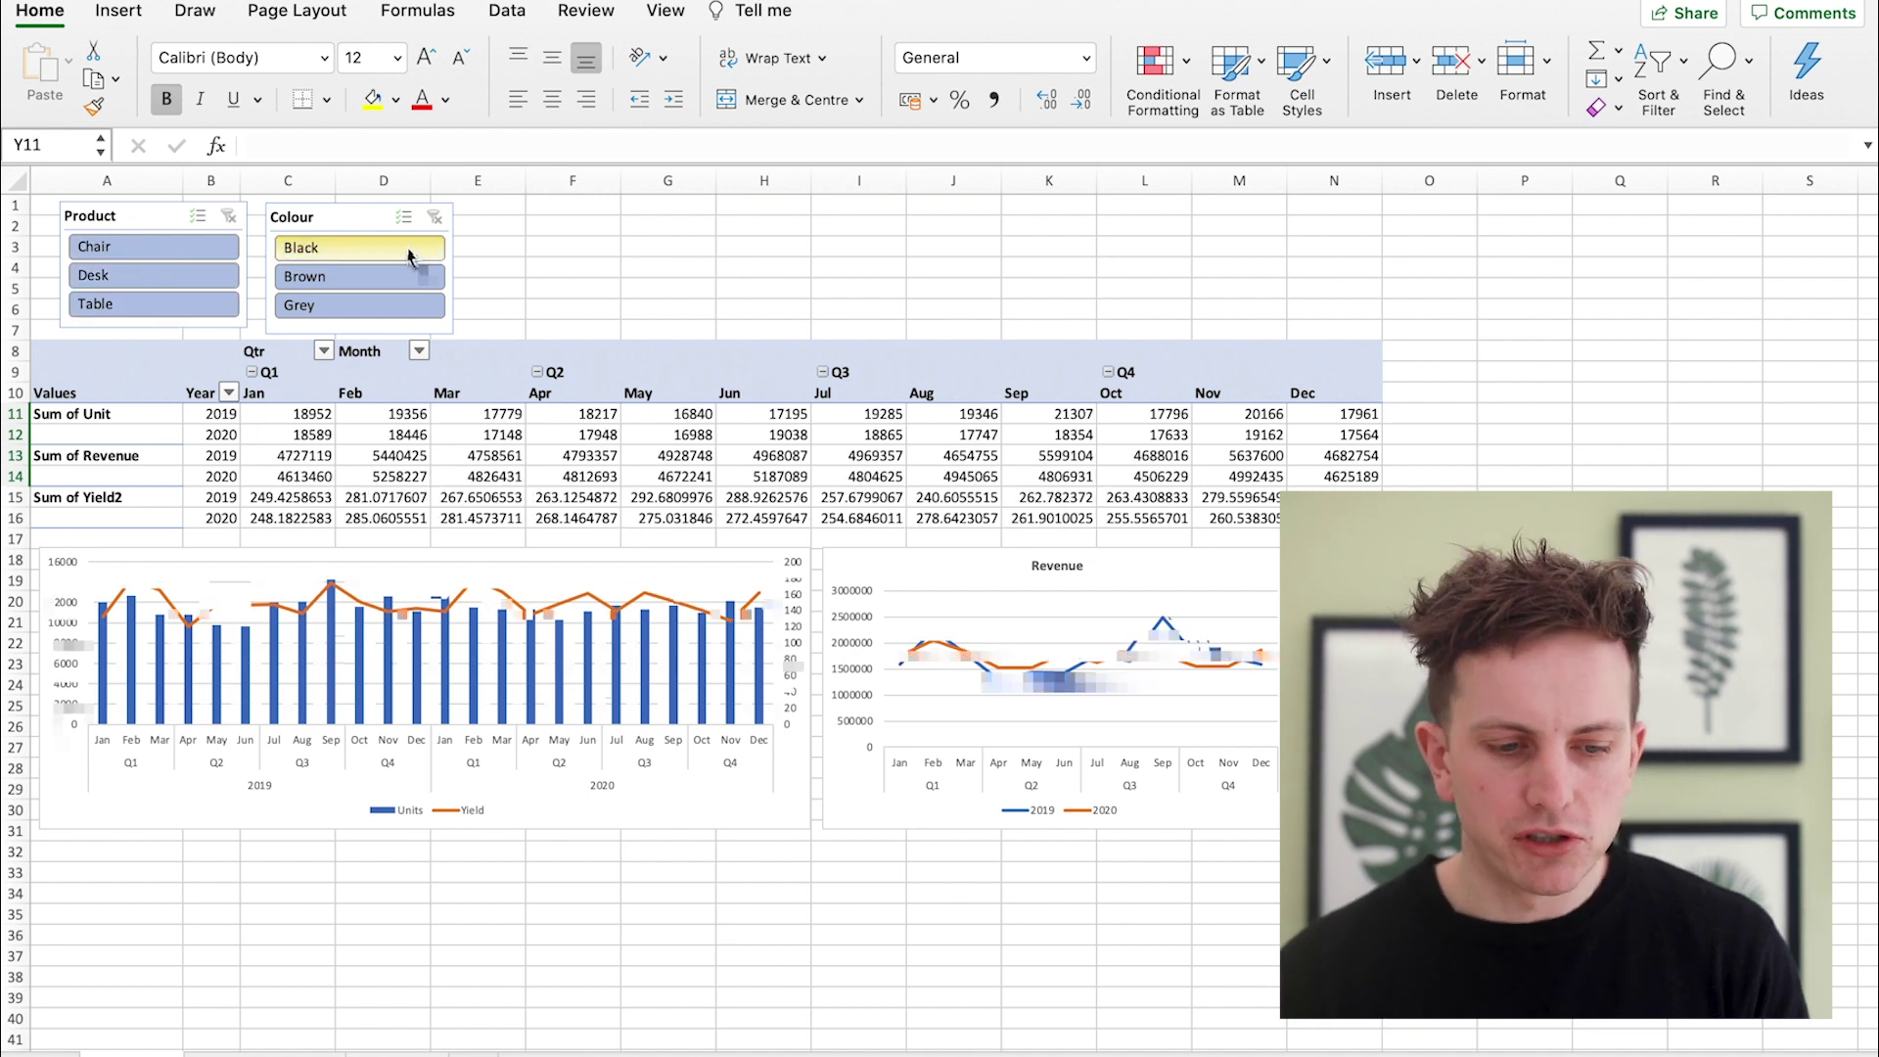
# Filter the Colour slicer to Brown, then Black, ending on Grey.
pyautogui.click(387, 280)
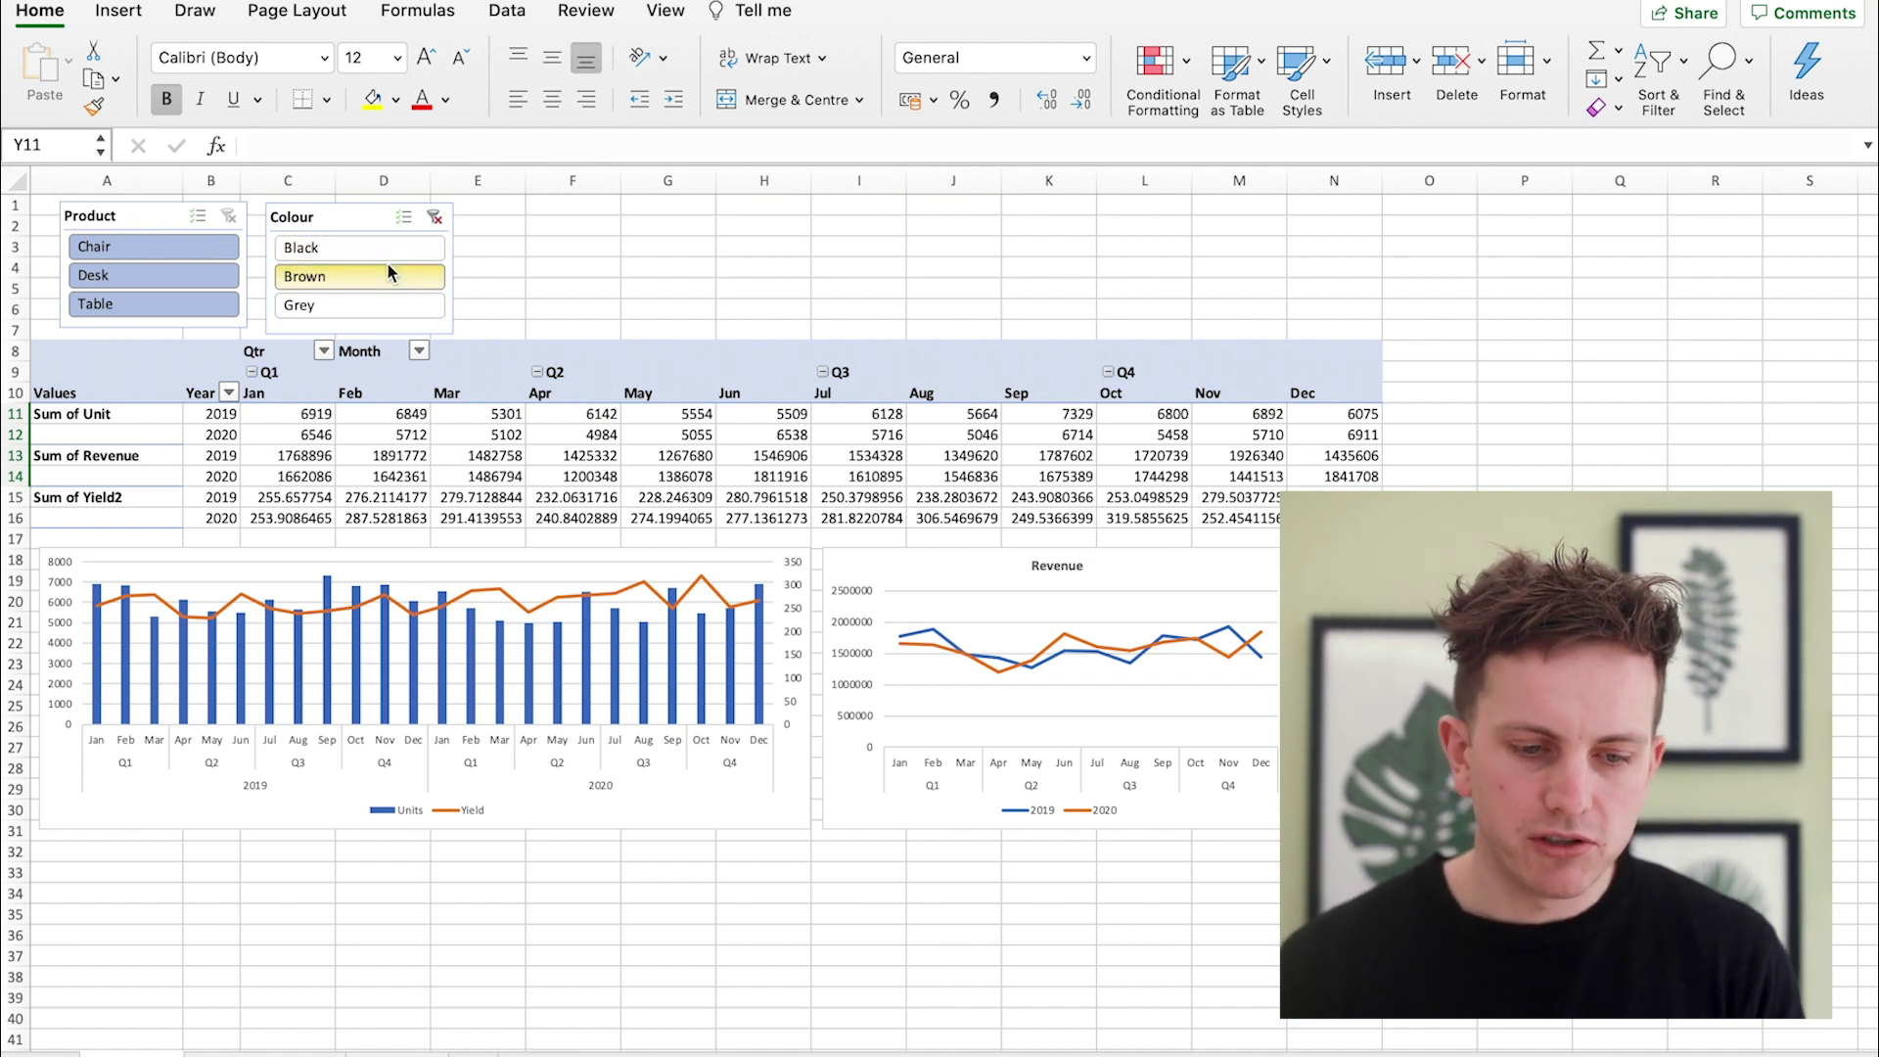
pyautogui.click(391, 249)
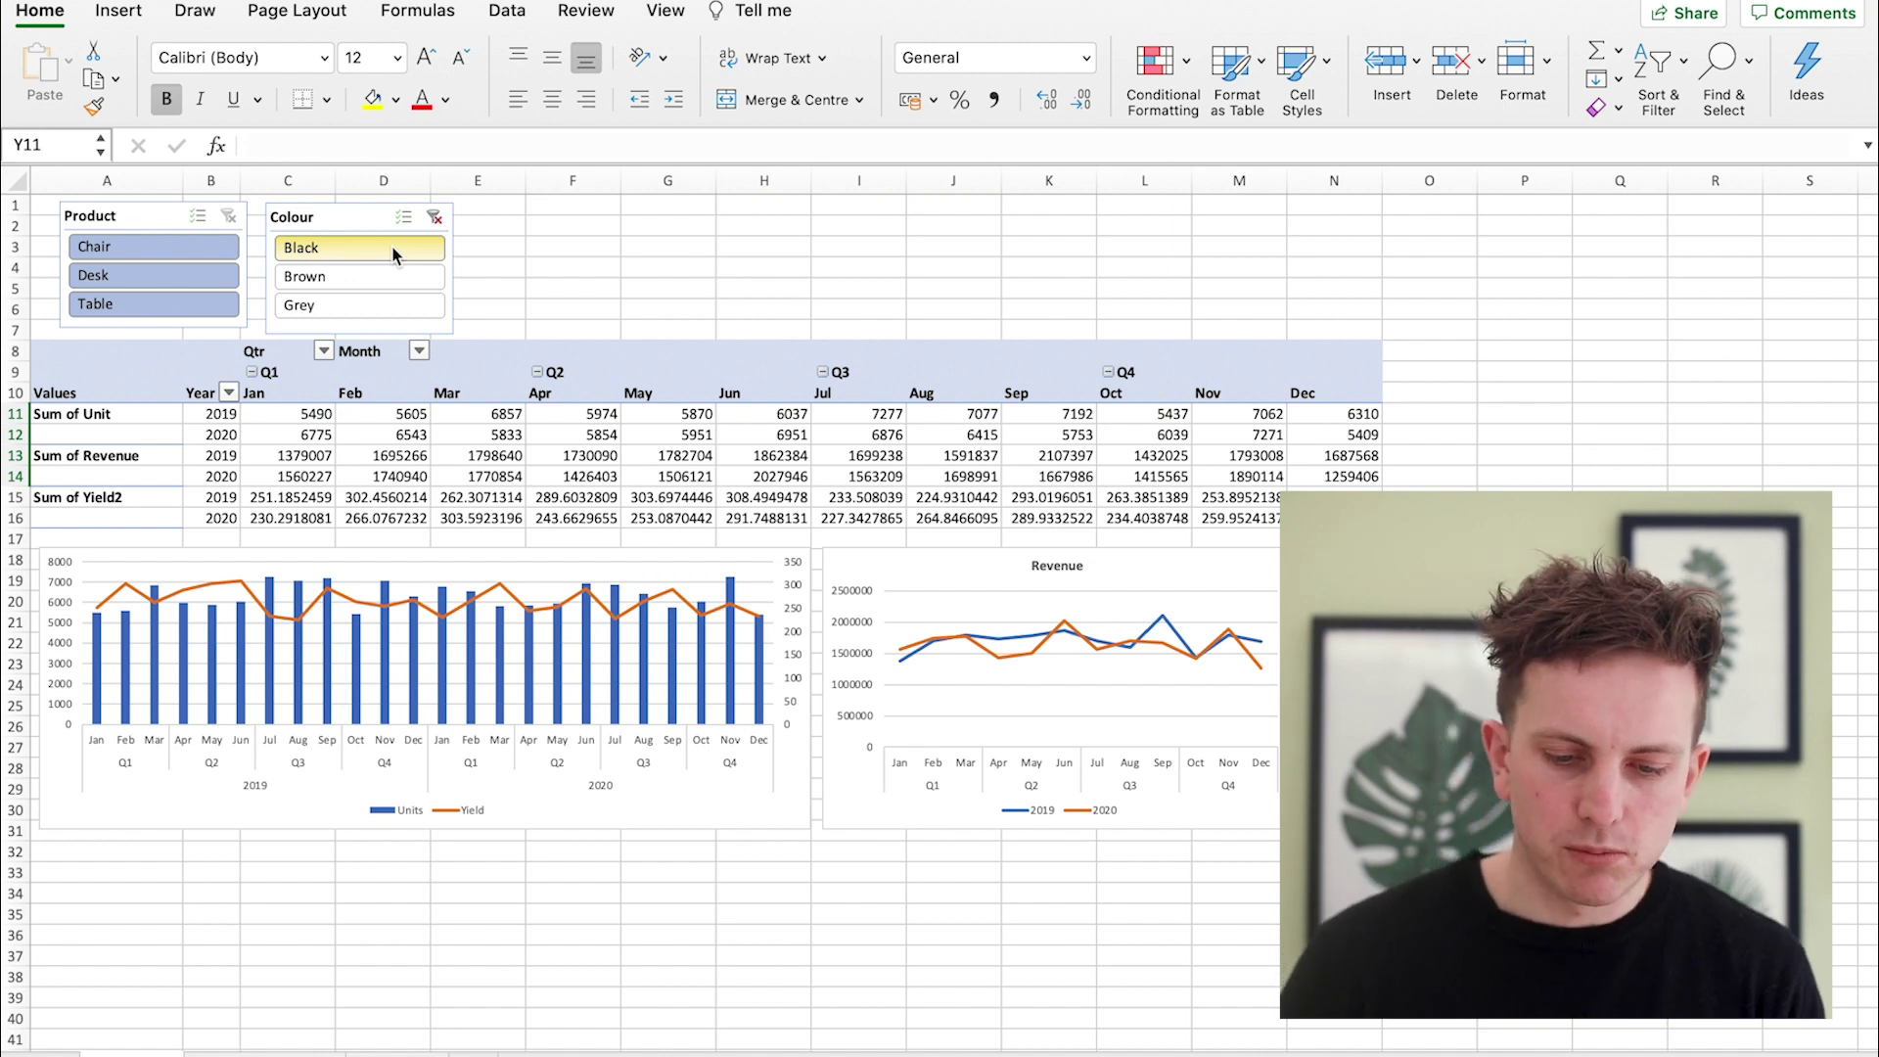
pyautogui.click(370, 305)
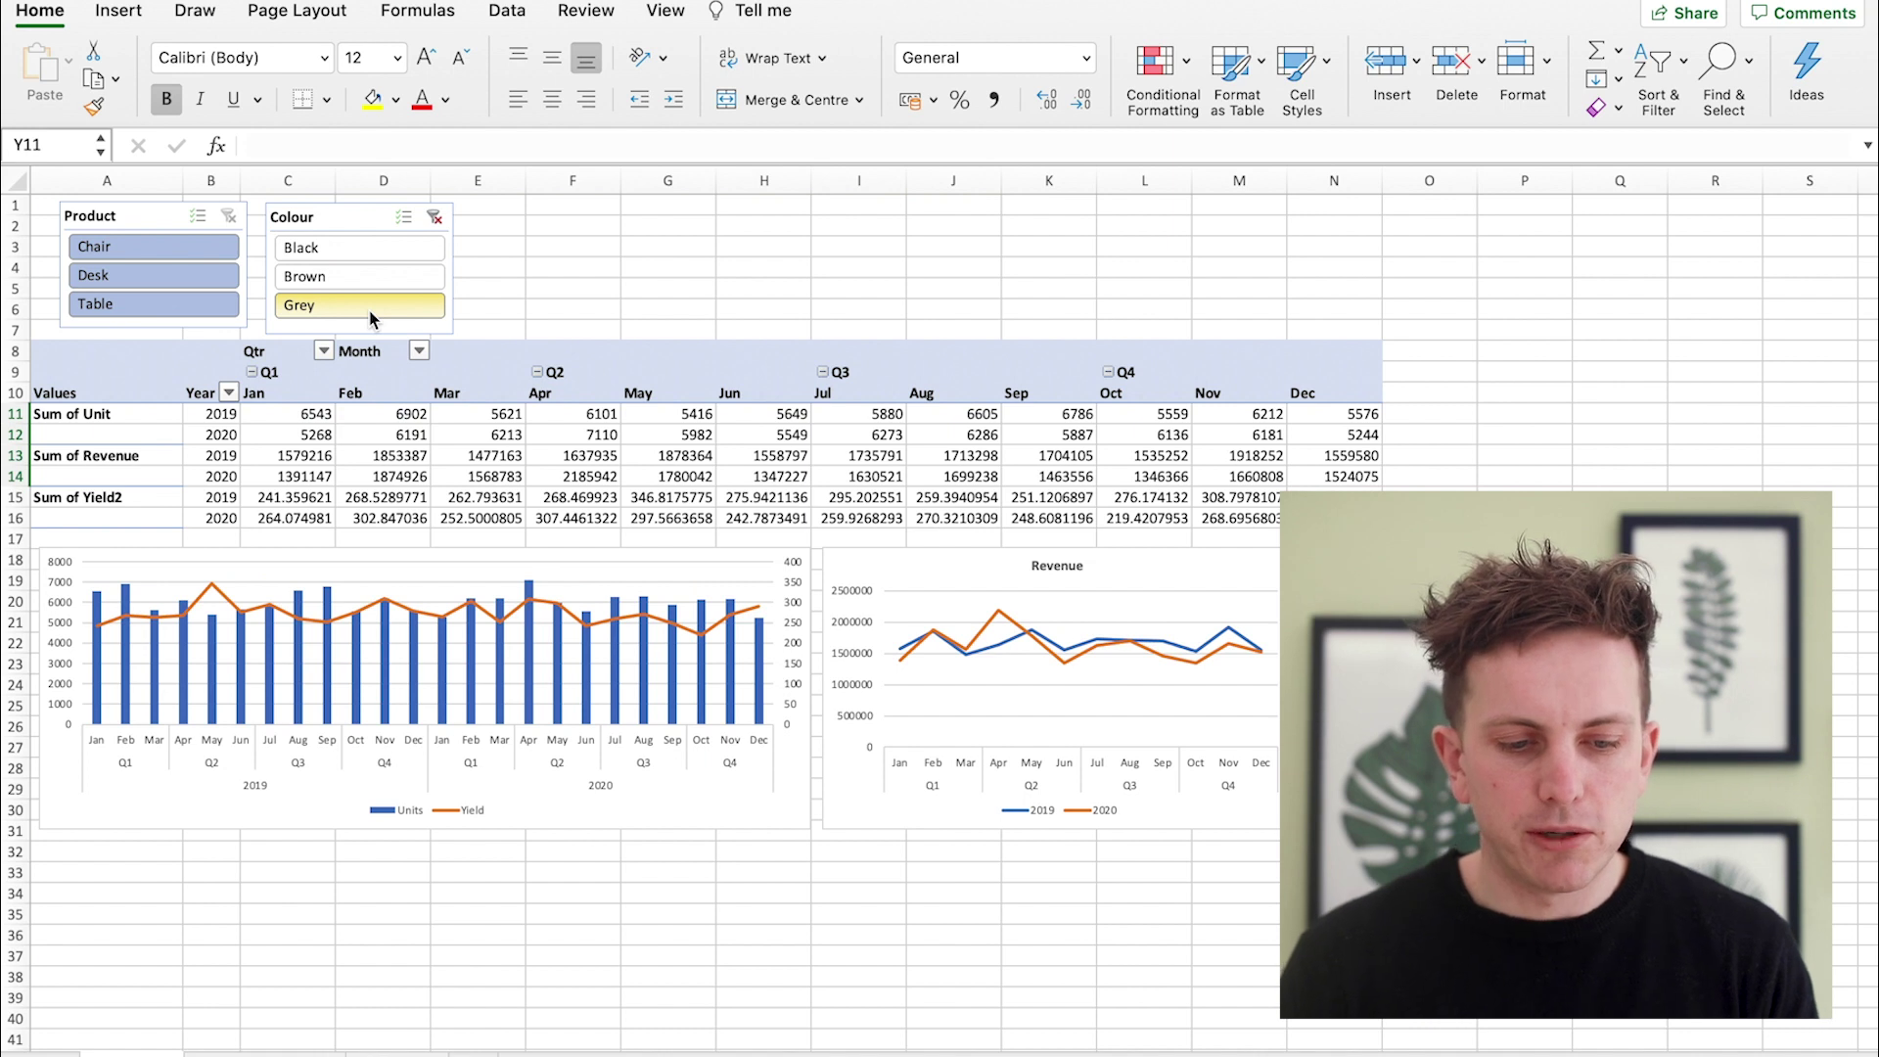
# Clear the colour filter, cycle Product through Chair, Desk, Table, Chair, then clear it.
pyautogui.click(434, 219)
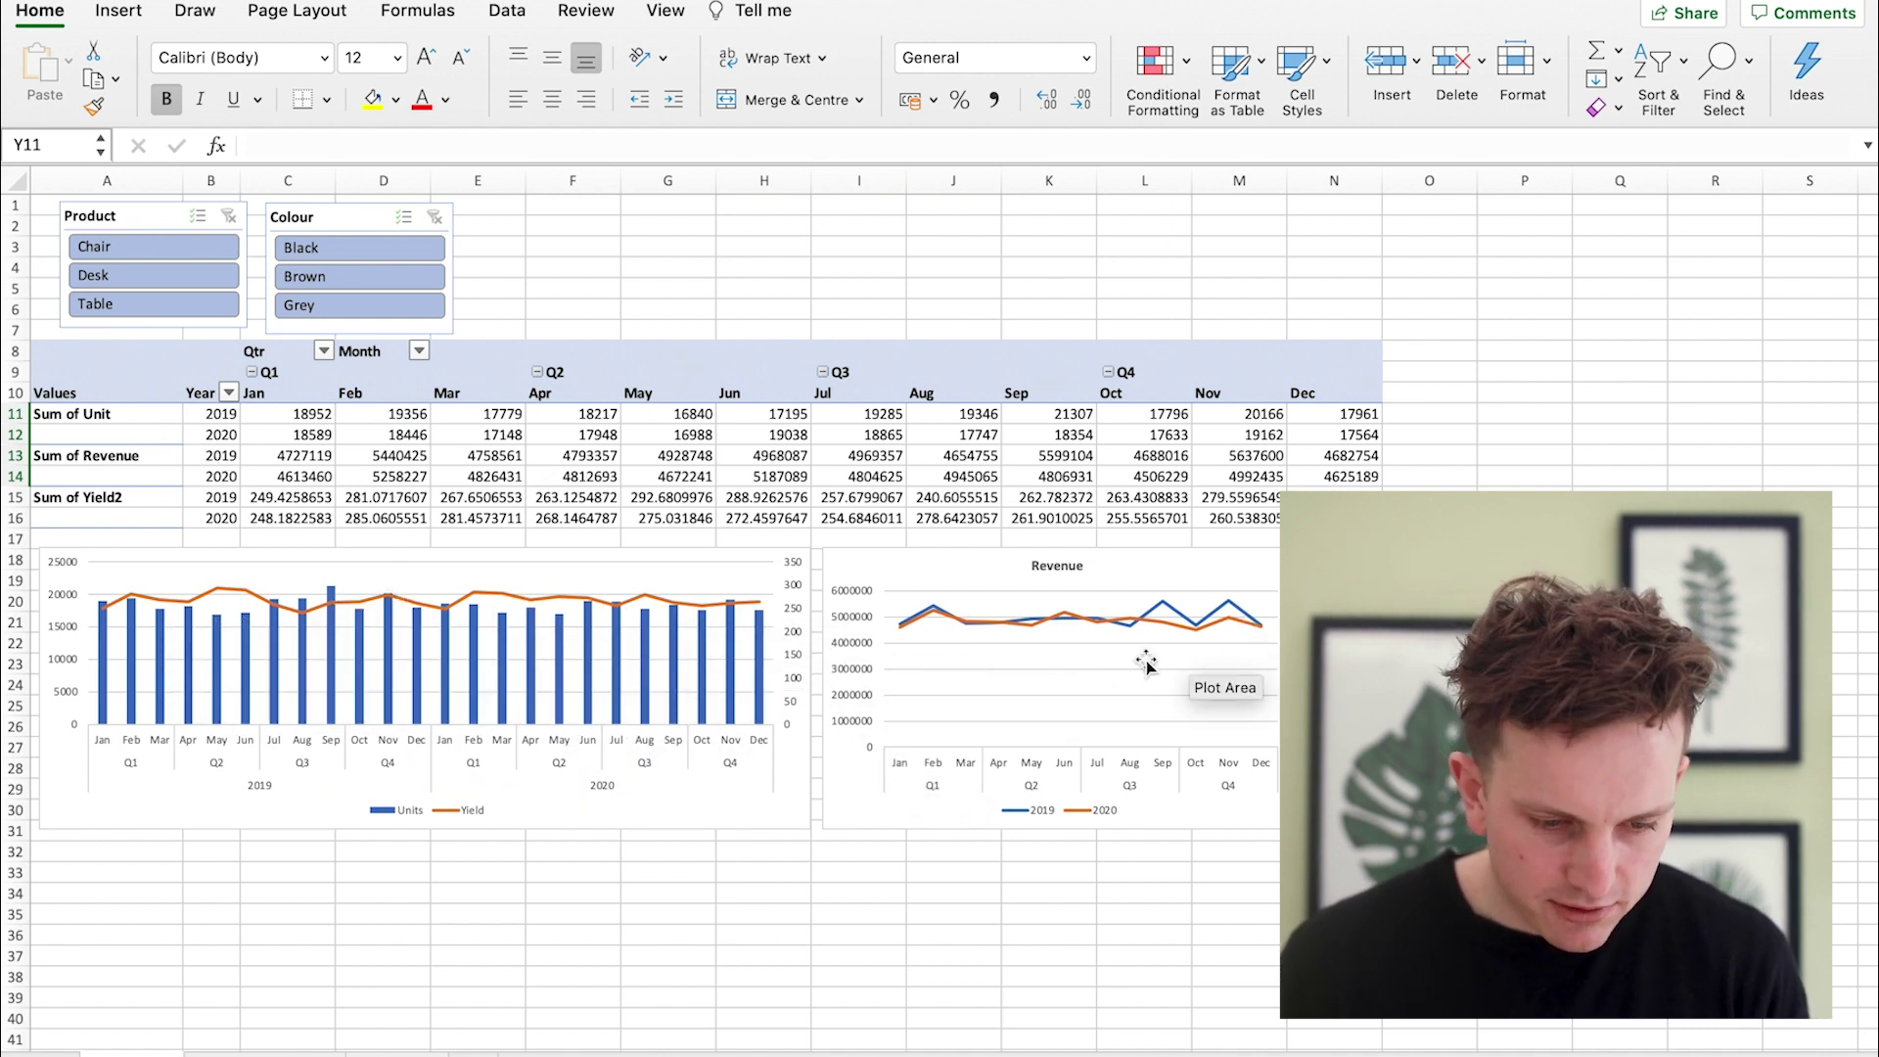
pyautogui.click(179, 249)
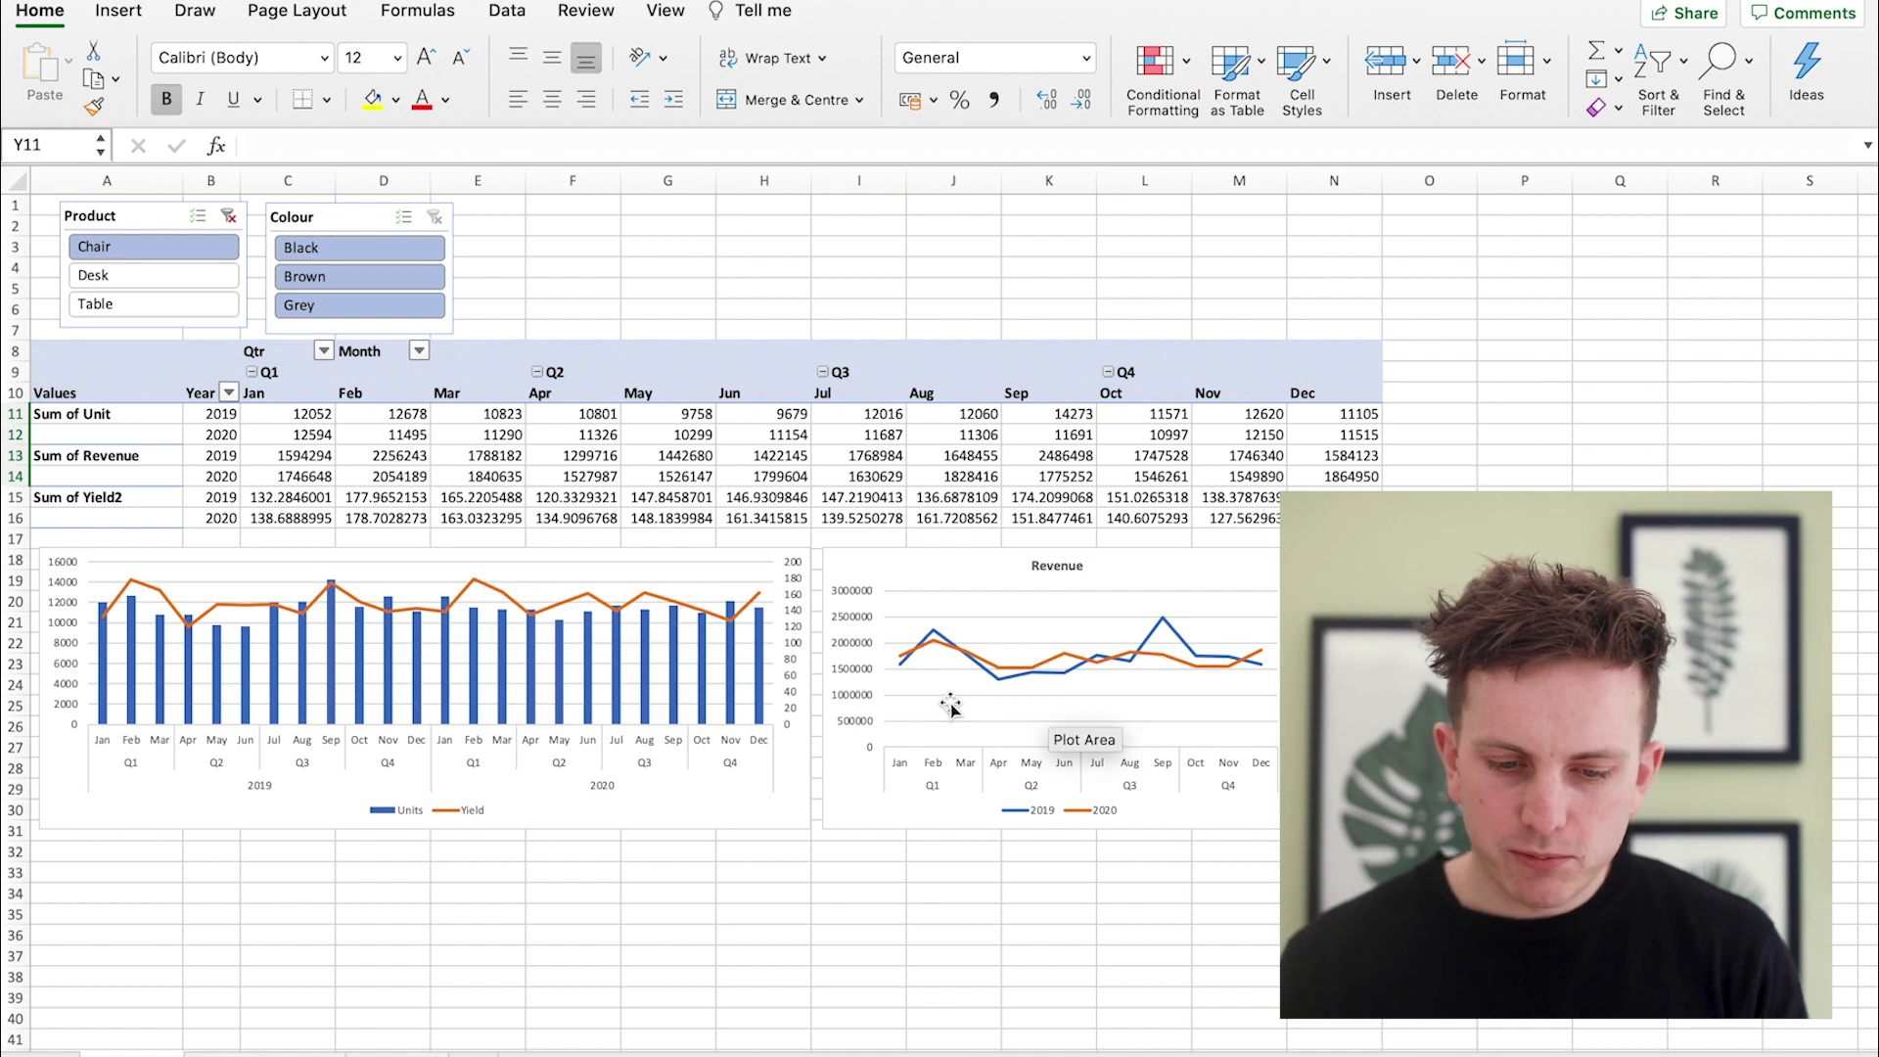
pyautogui.click(173, 281)
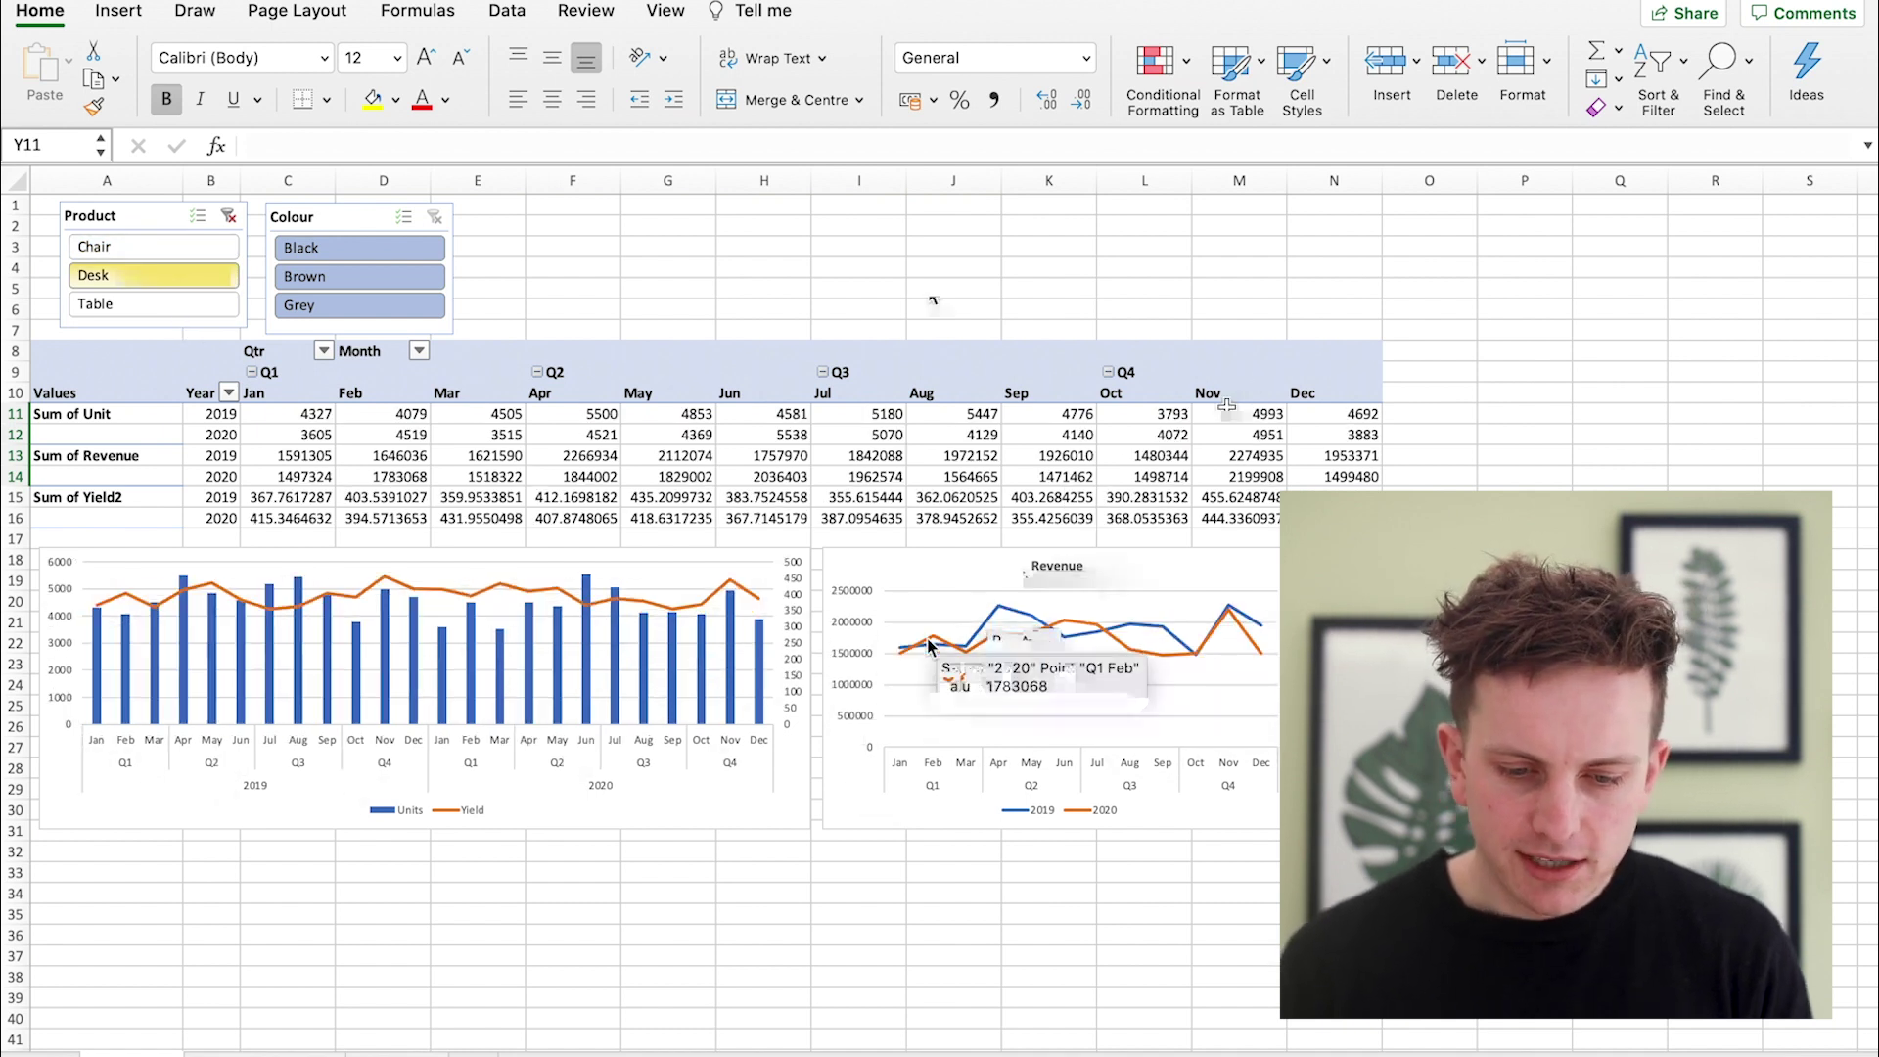
pyautogui.click(169, 311)
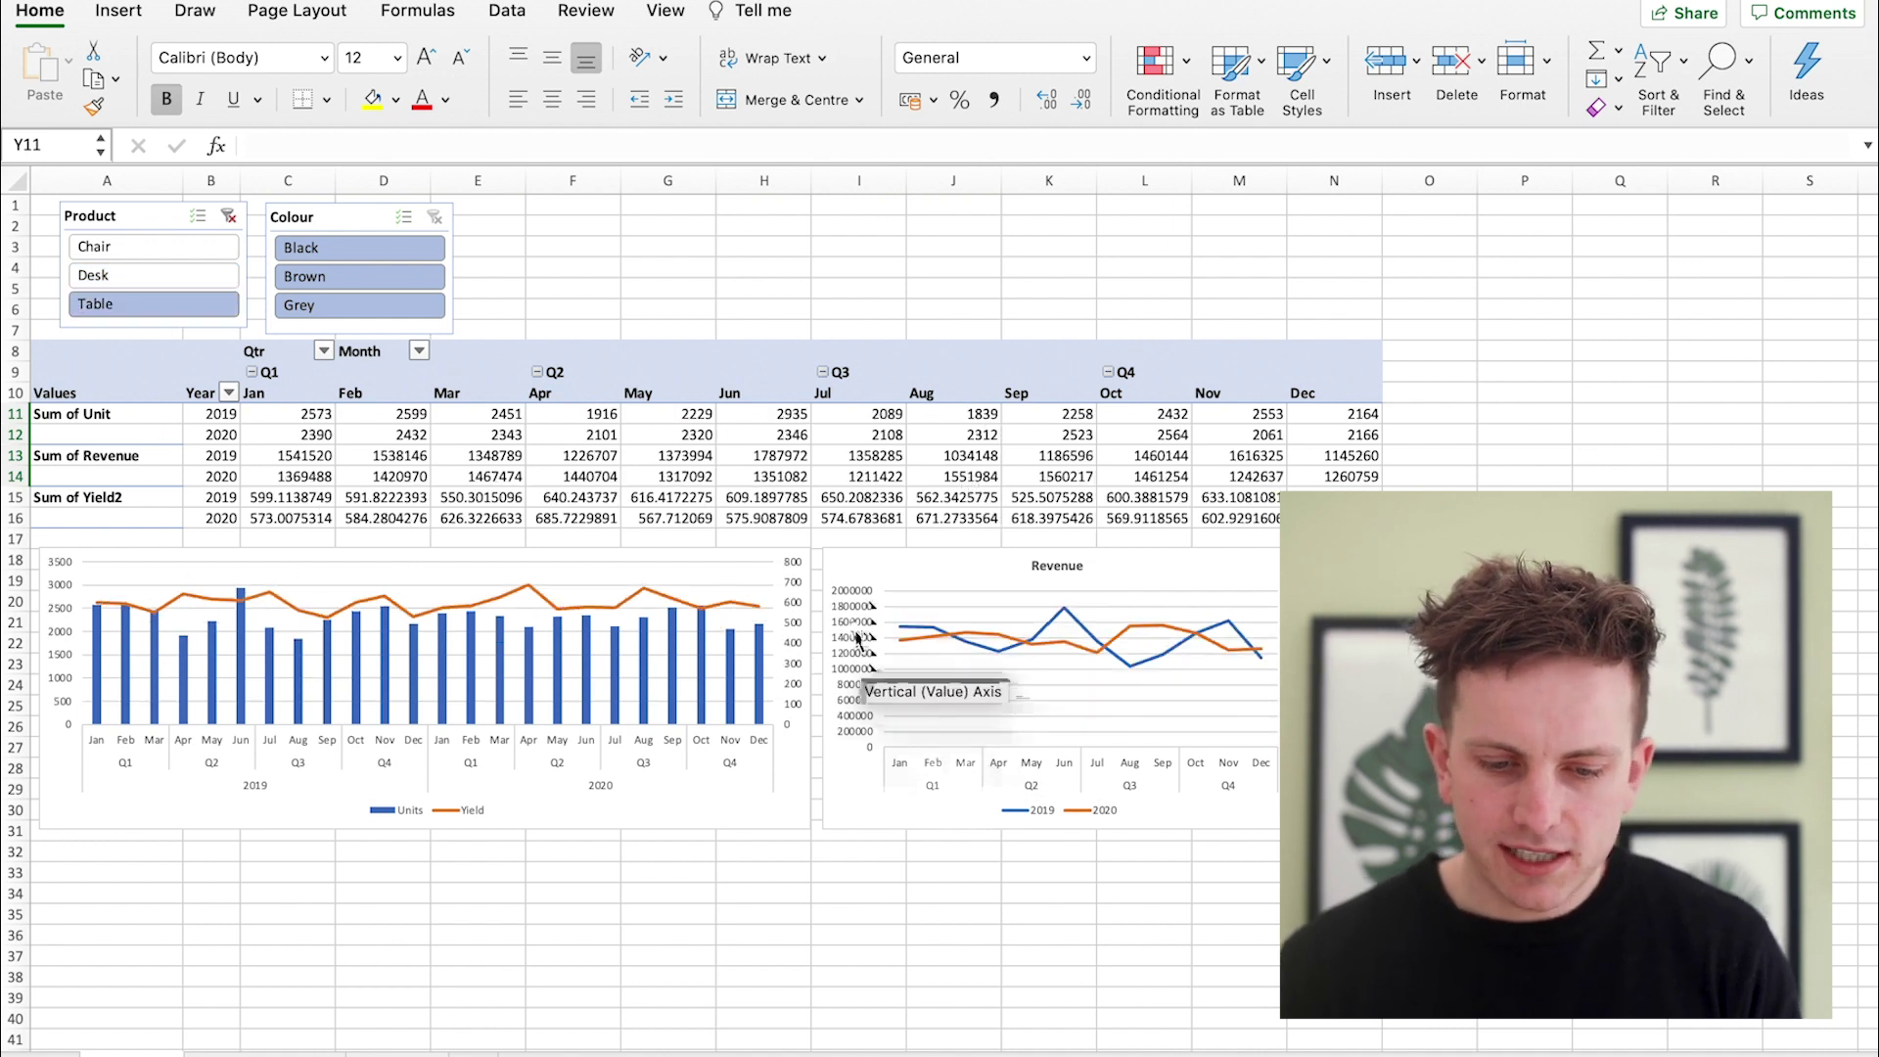
pyautogui.click(162, 250)
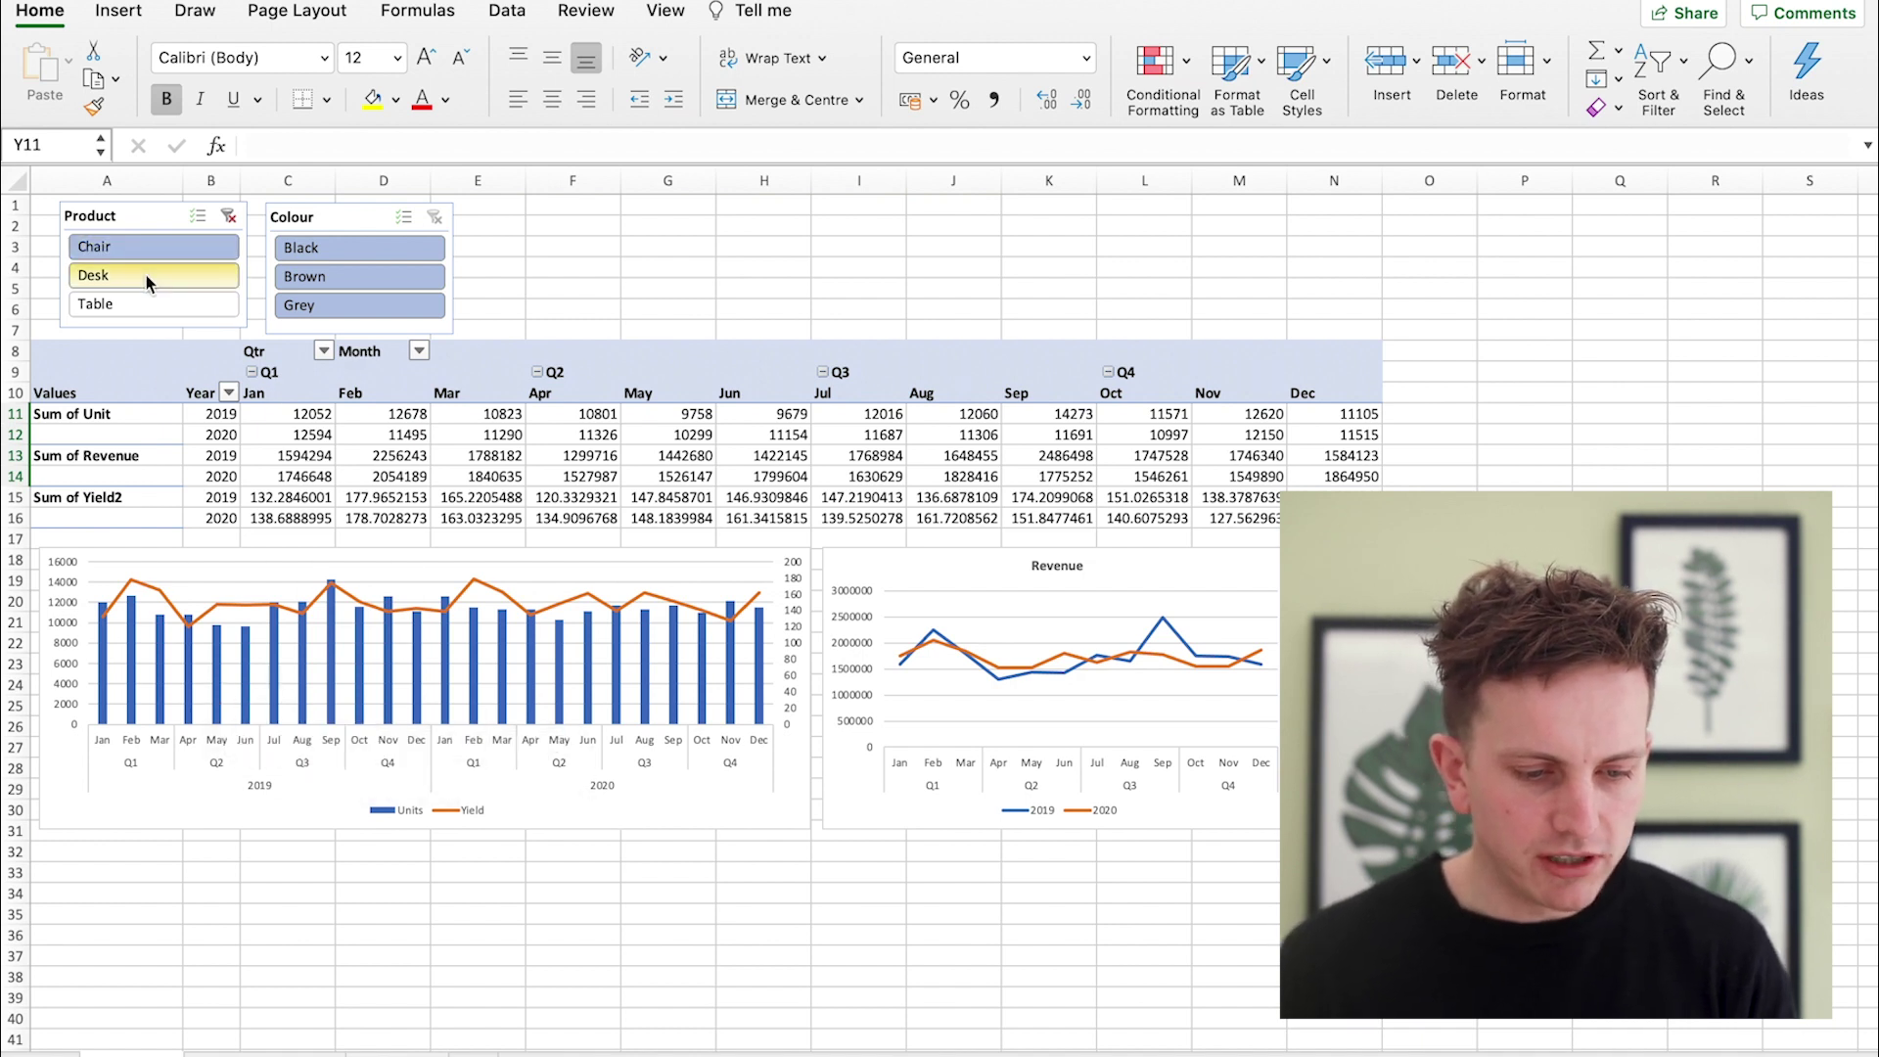
pyautogui.click(233, 216)
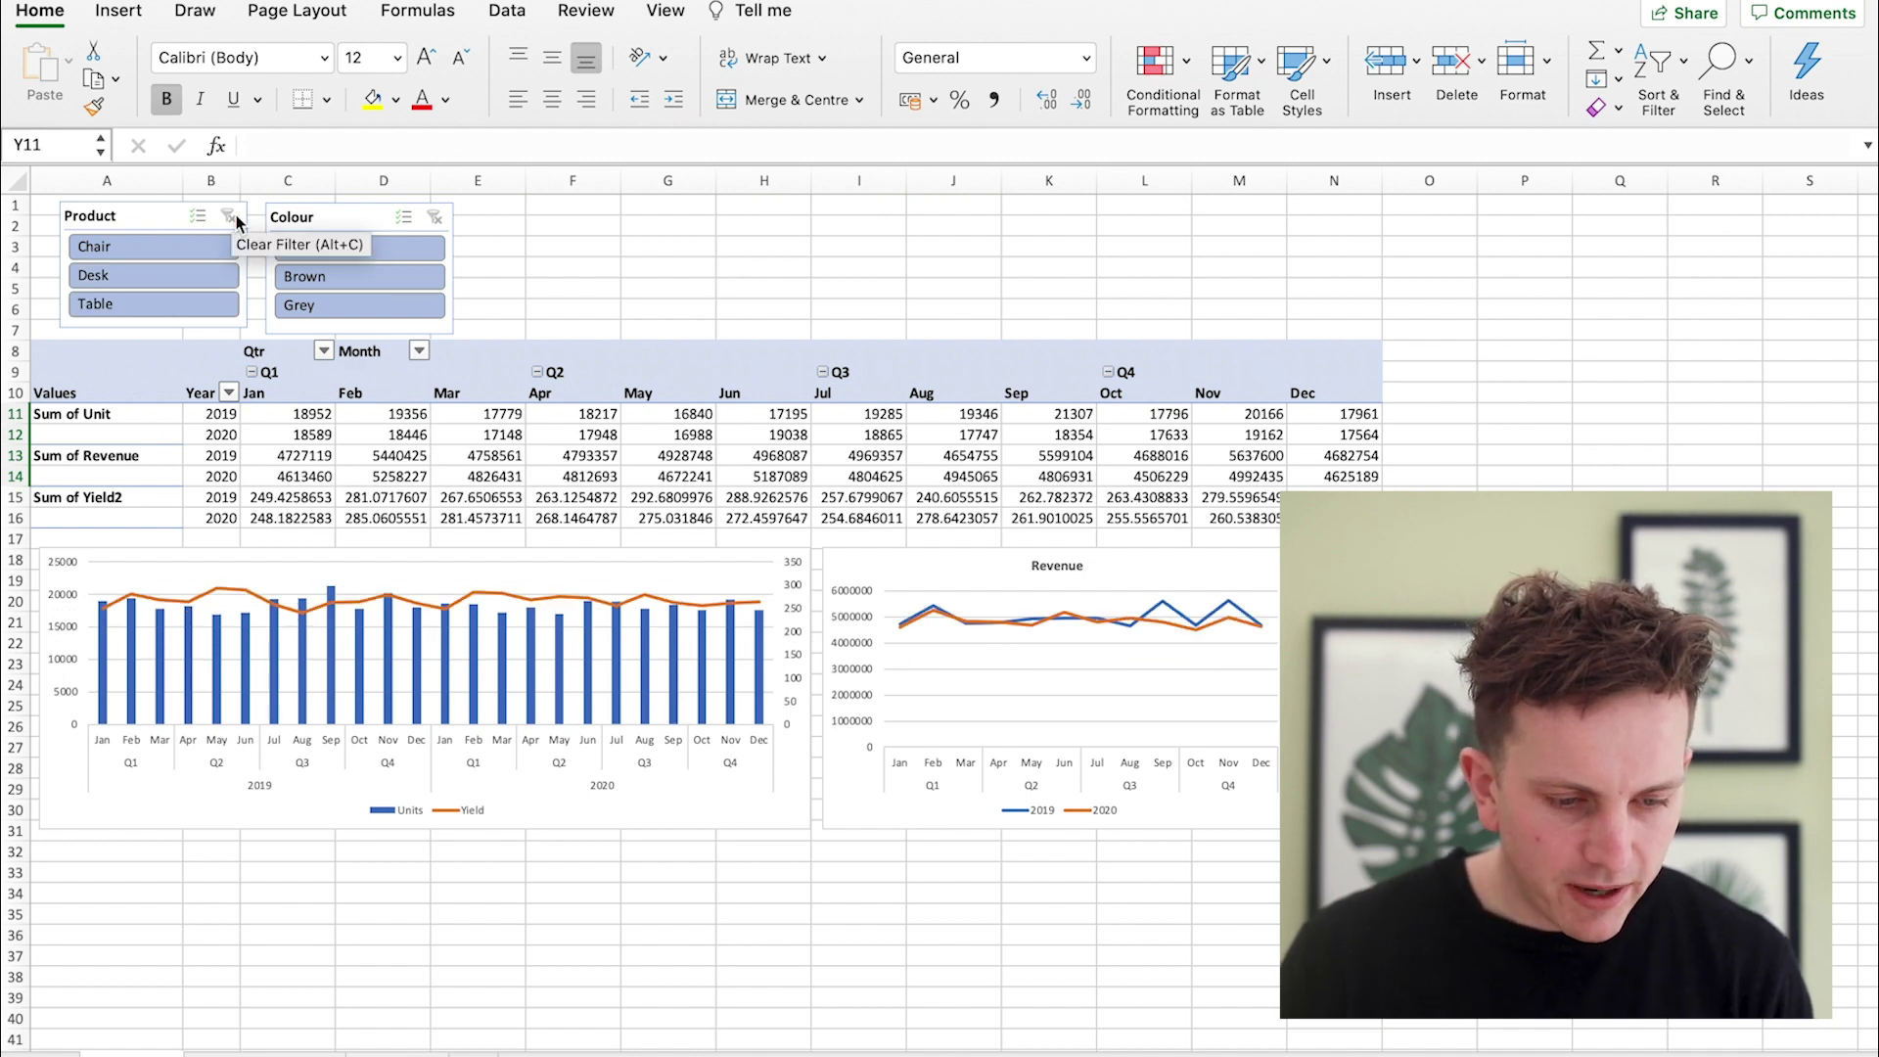
pyautogui.click(204, 251)
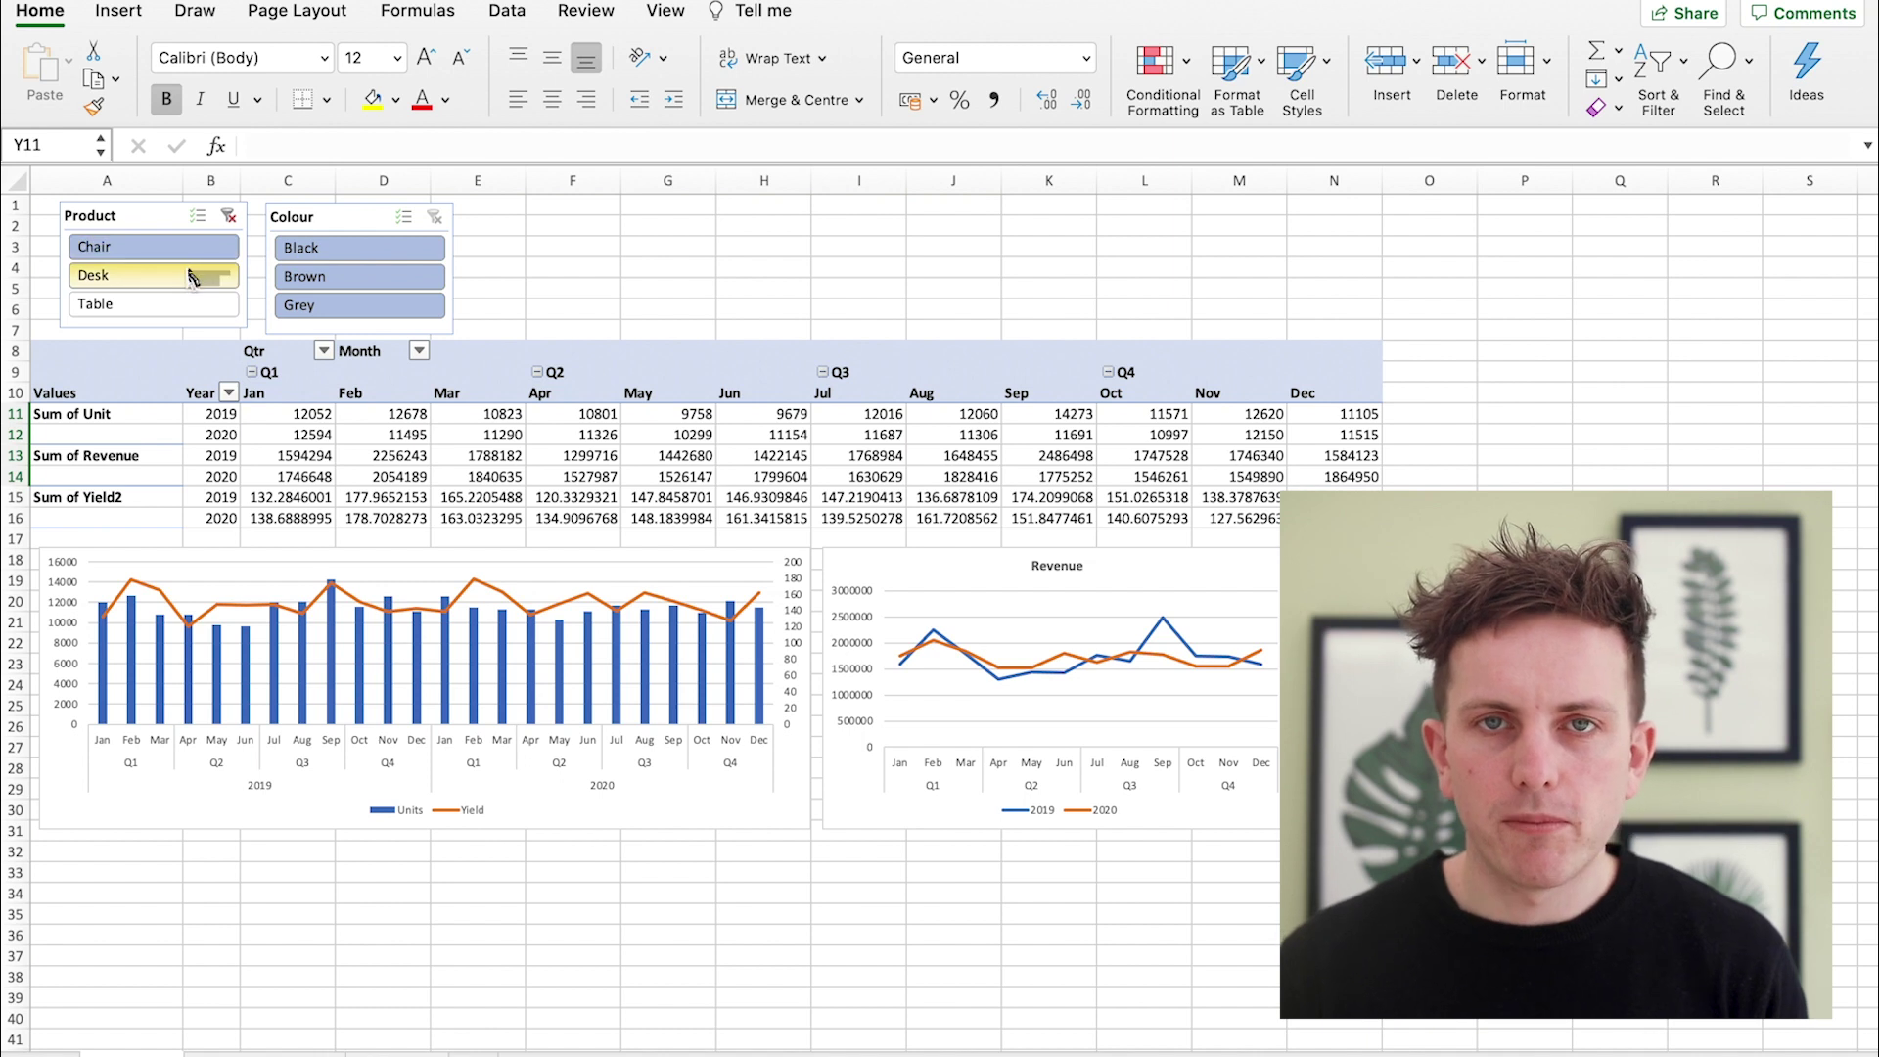
pyautogui.click(186, 272)
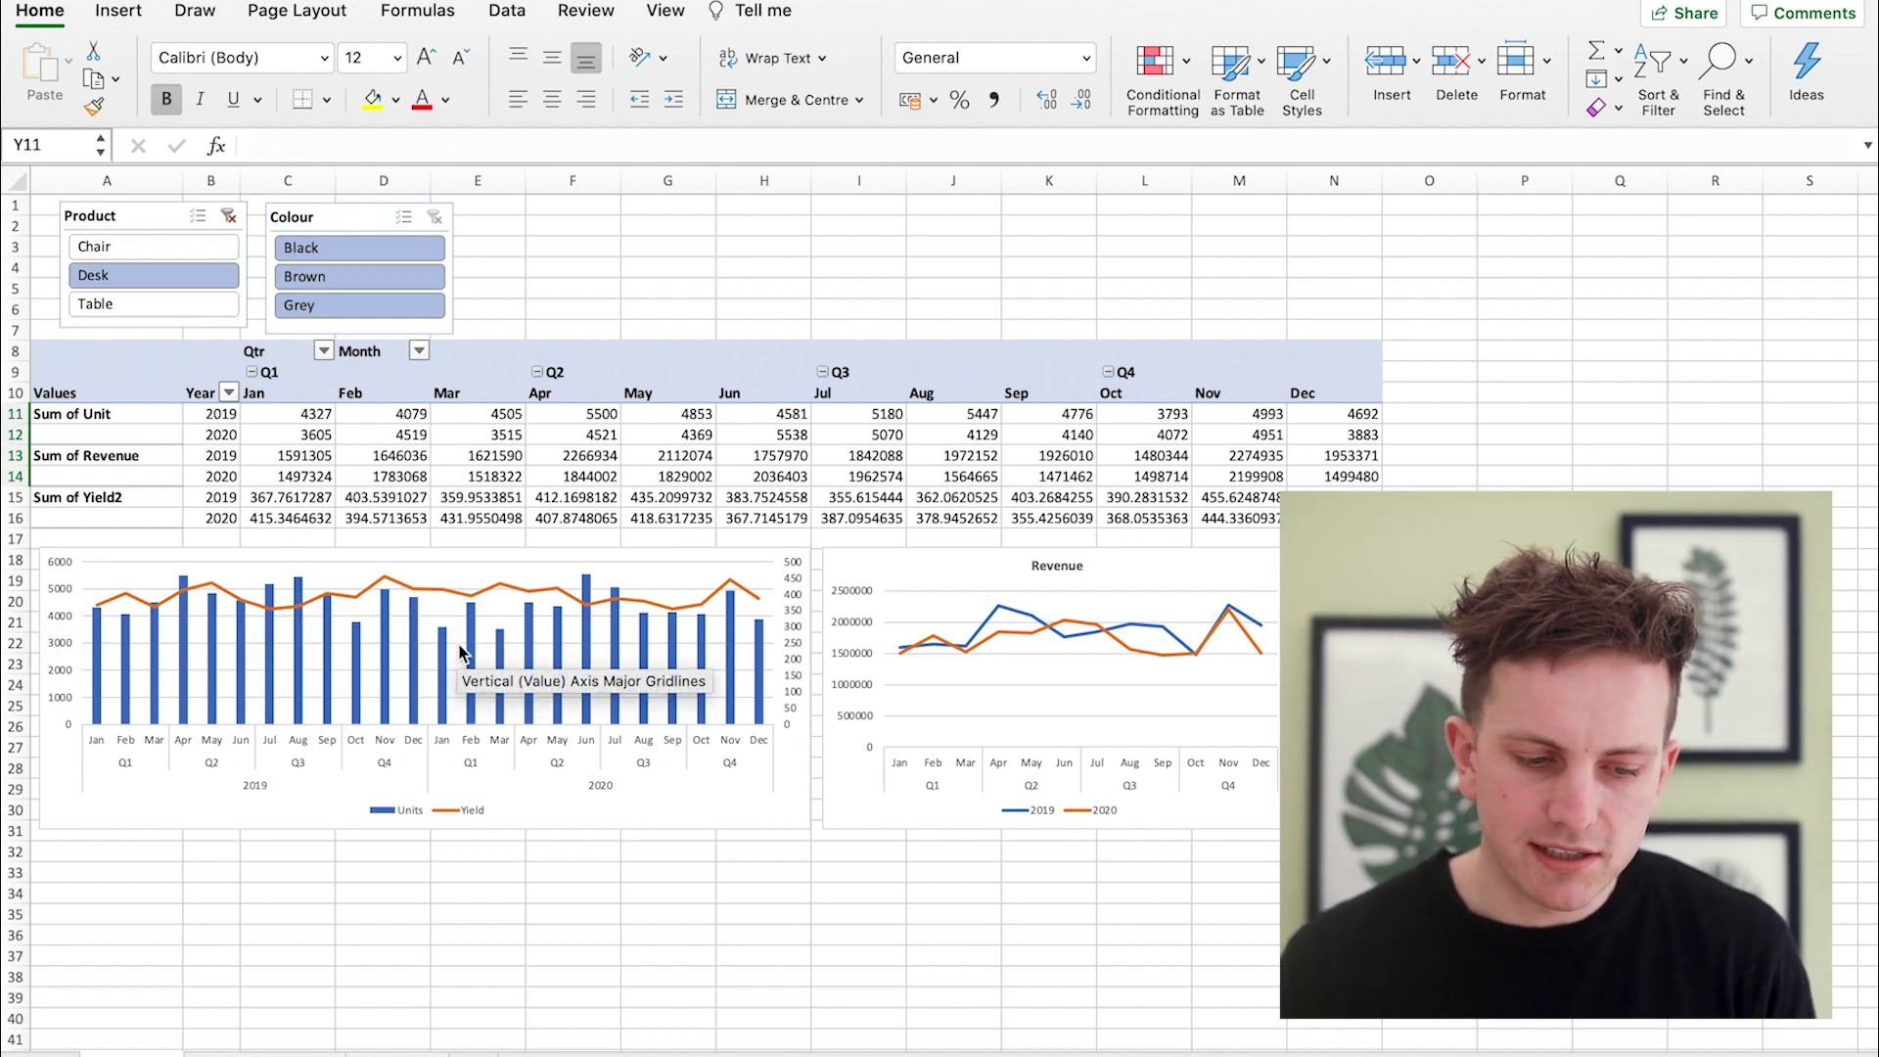
pyautogui.click(228, 217)
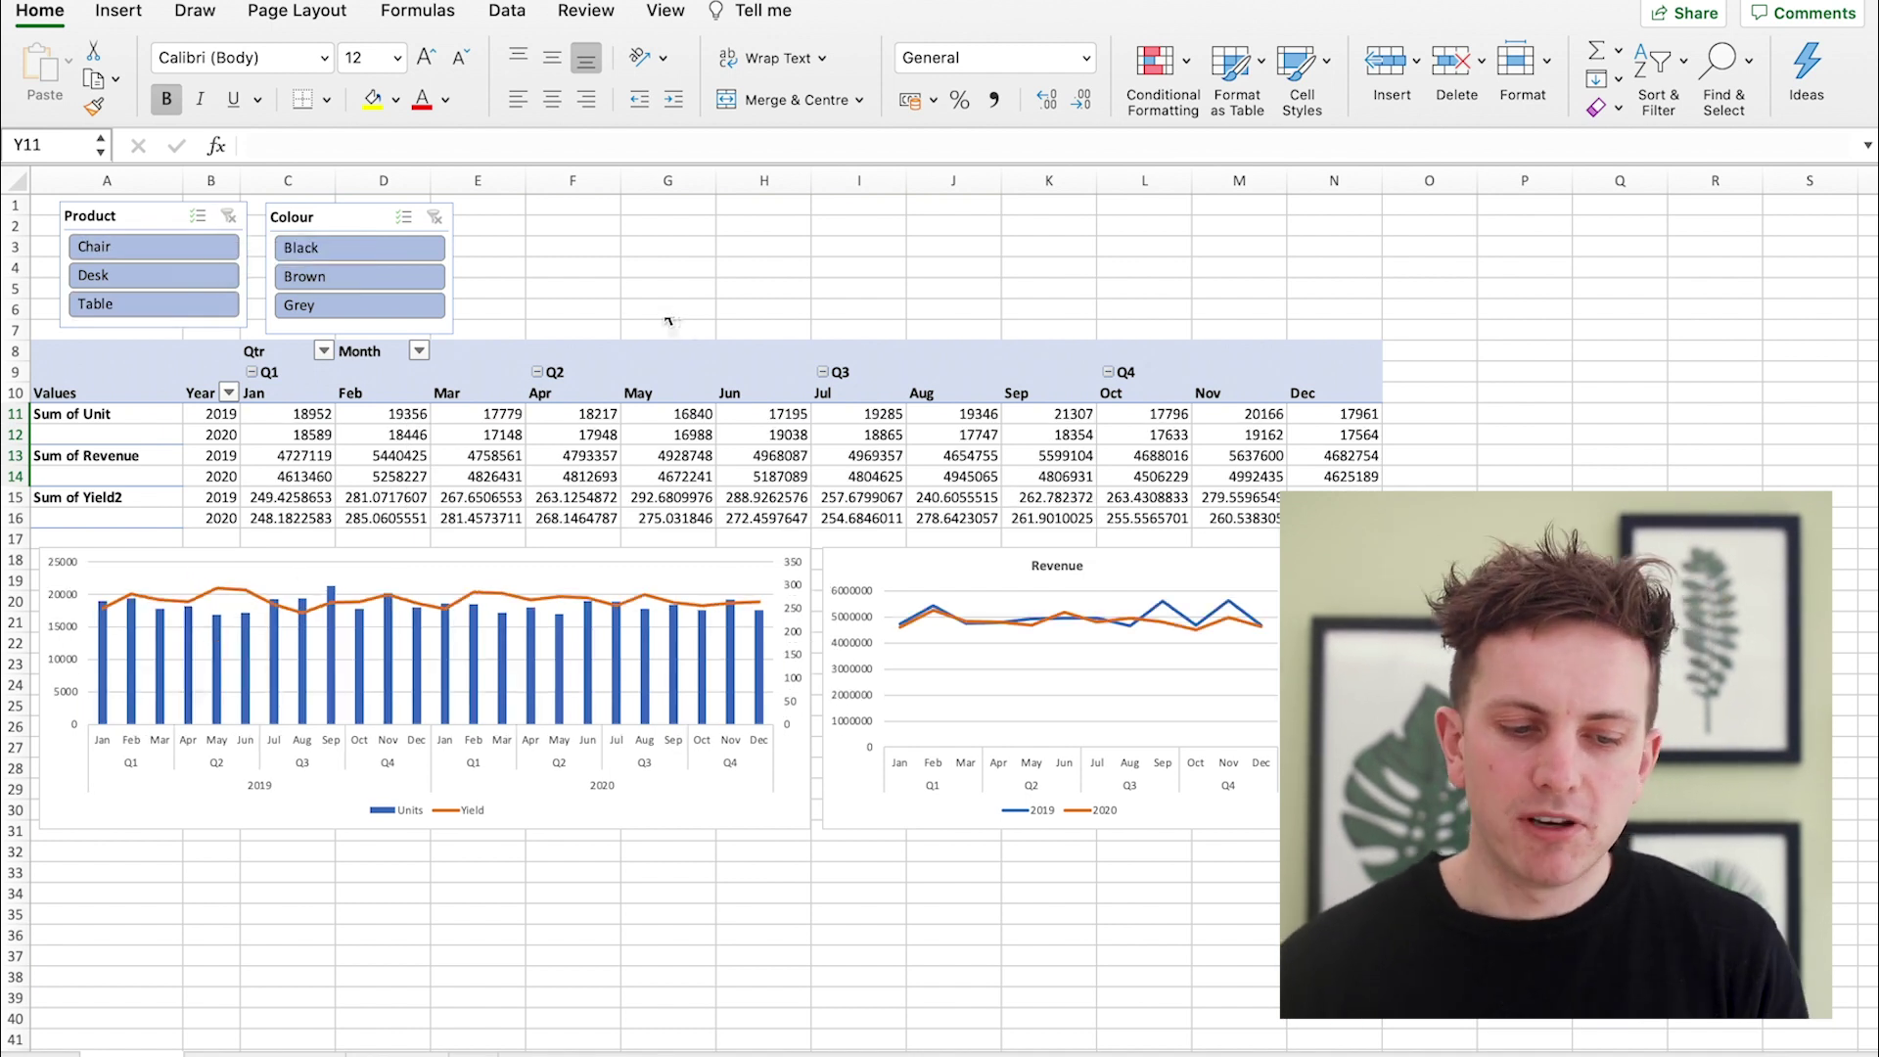